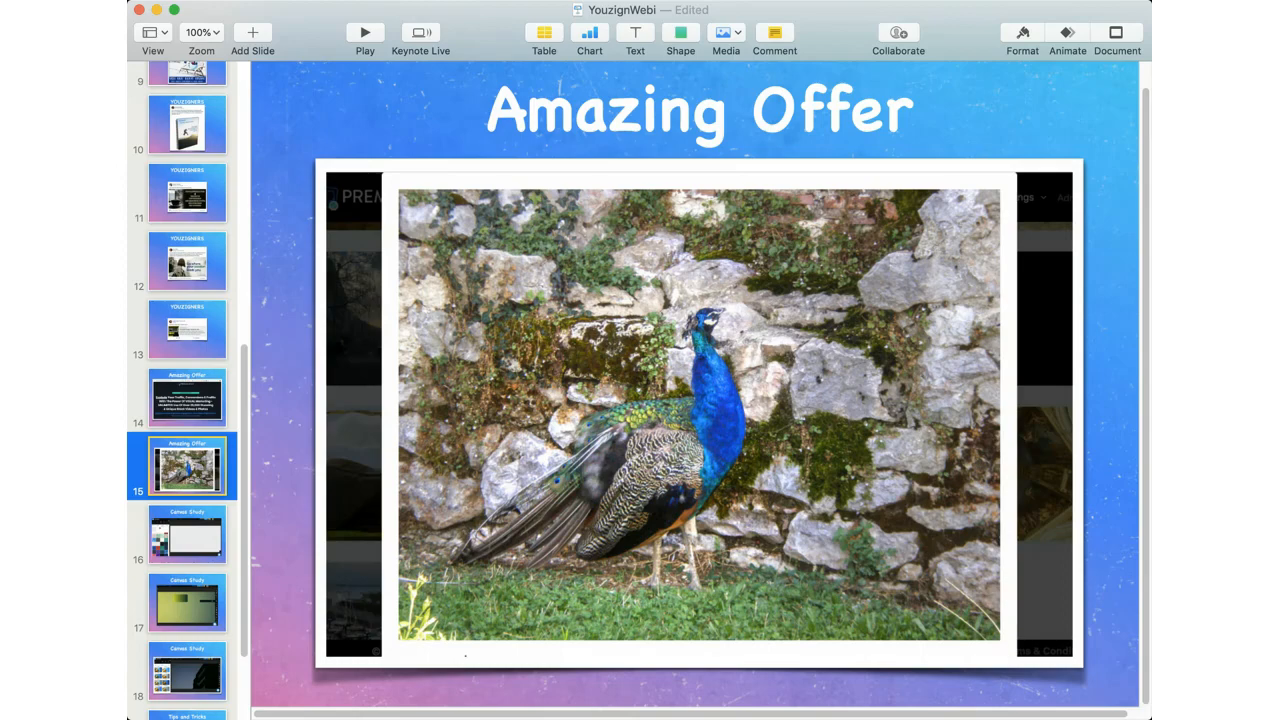
Step: Return to the Keynote presentation and show slide 16, the first Canvas Study slide
{"action": "key", "text": "super+Tab"}
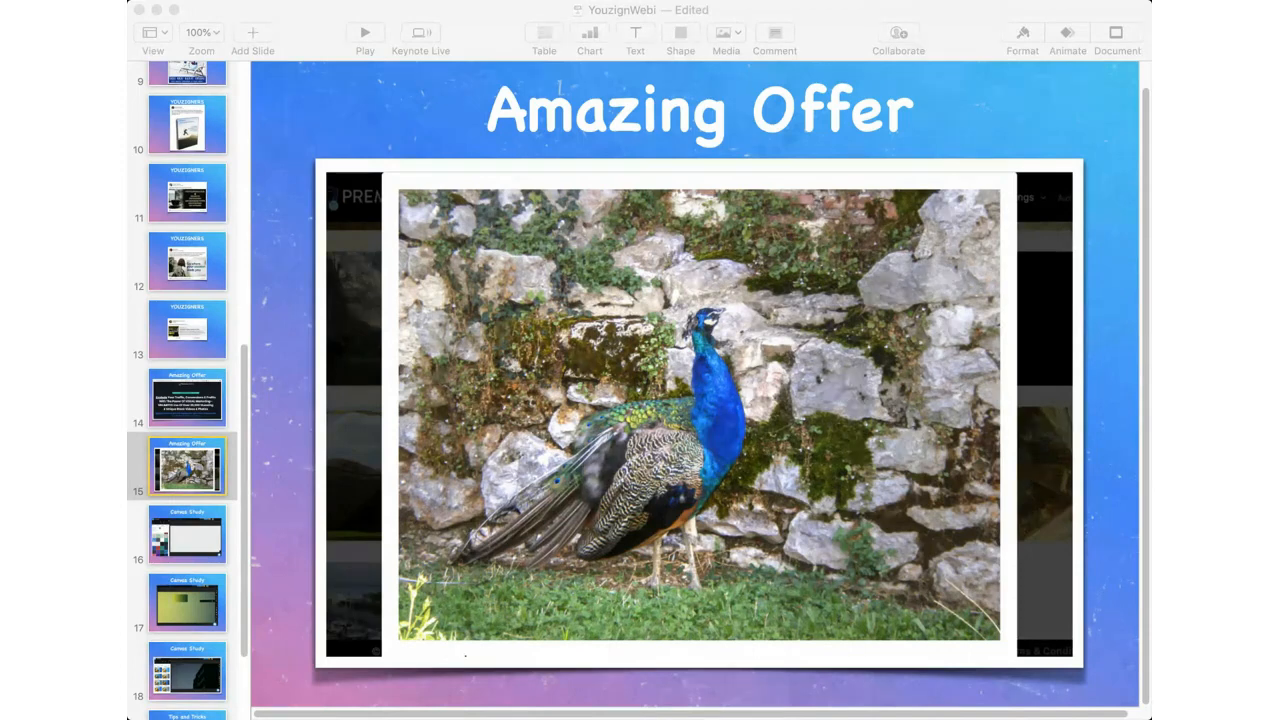
{"action": "left_click", "coordinate": [143, 470]}
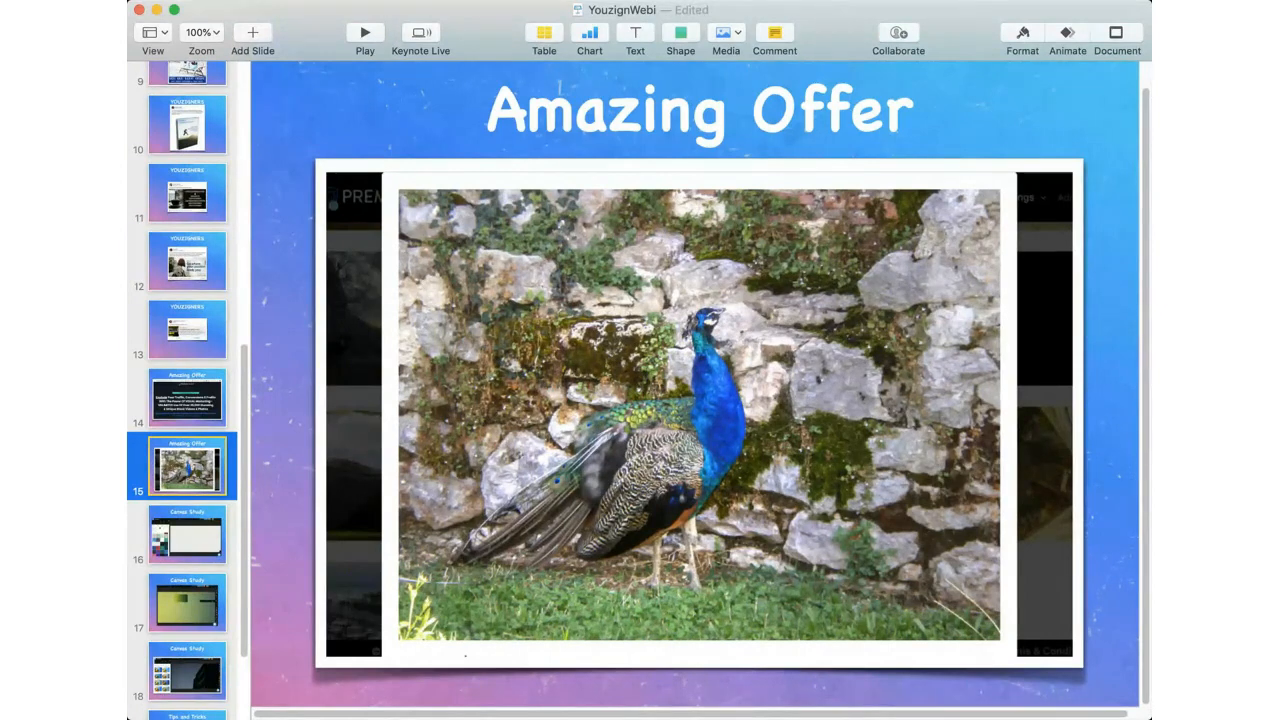
{"action": "left_click", "coordinate": [165, 543]}
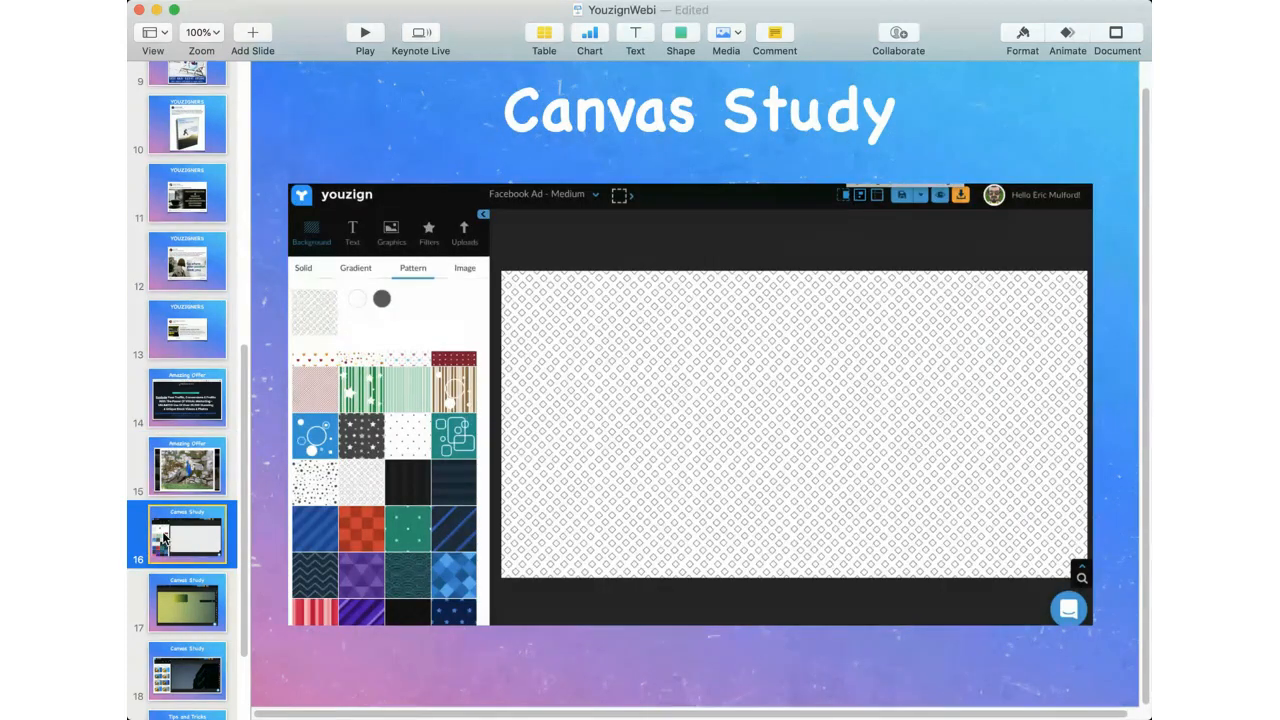
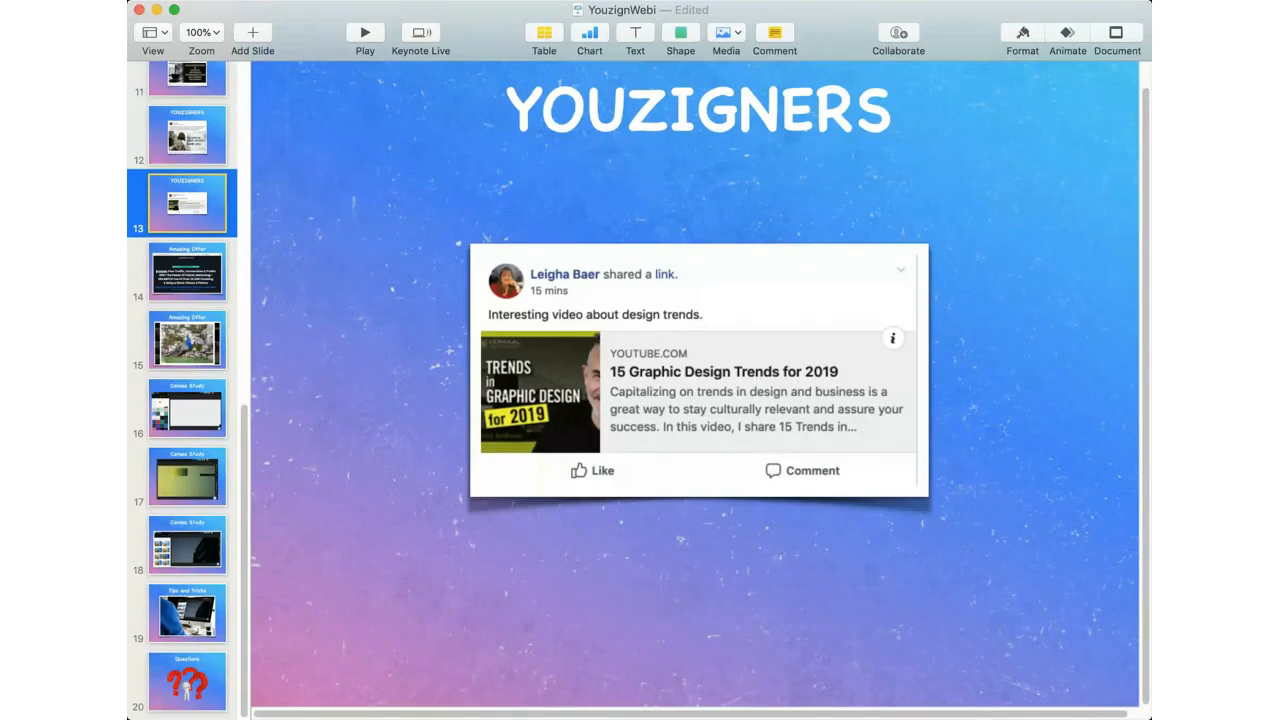
Step: Switch to the browser window with the Facebook Ad - Medium design open in the Youzign editor
{"action": "key", "text": "super+Tab"}
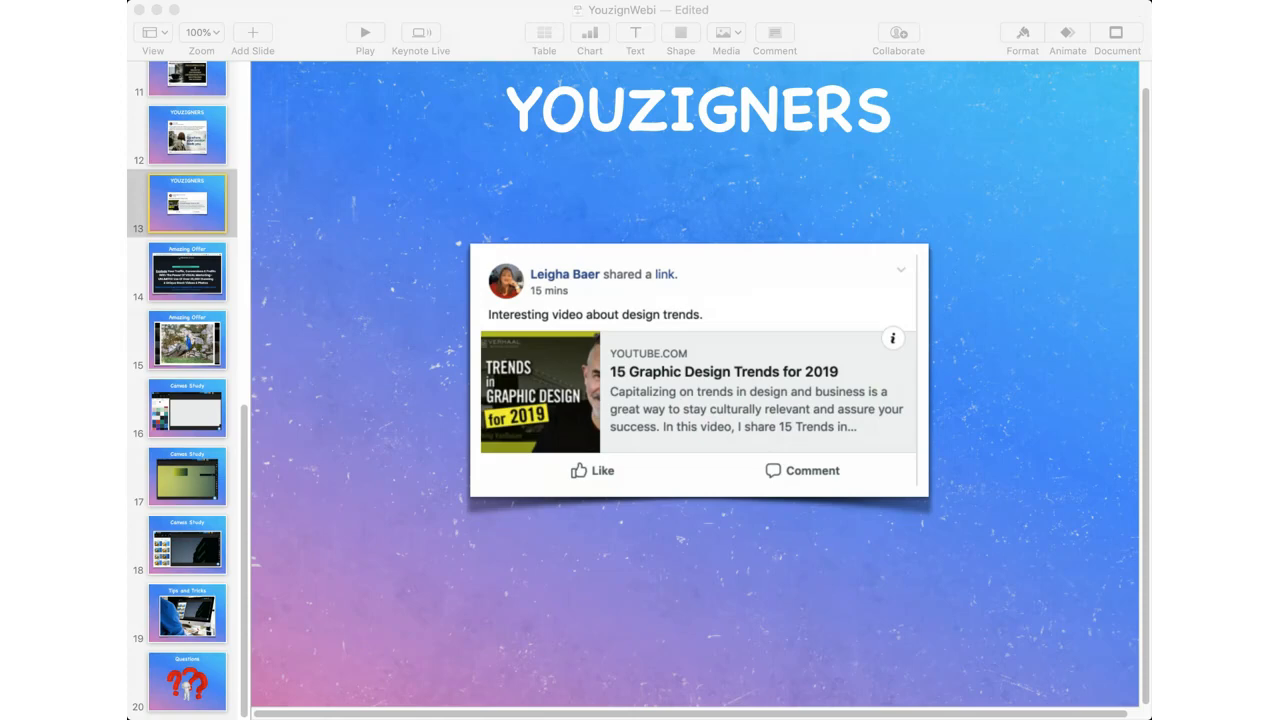
{"action": "left_click", "coordinate": [1120, 12]}
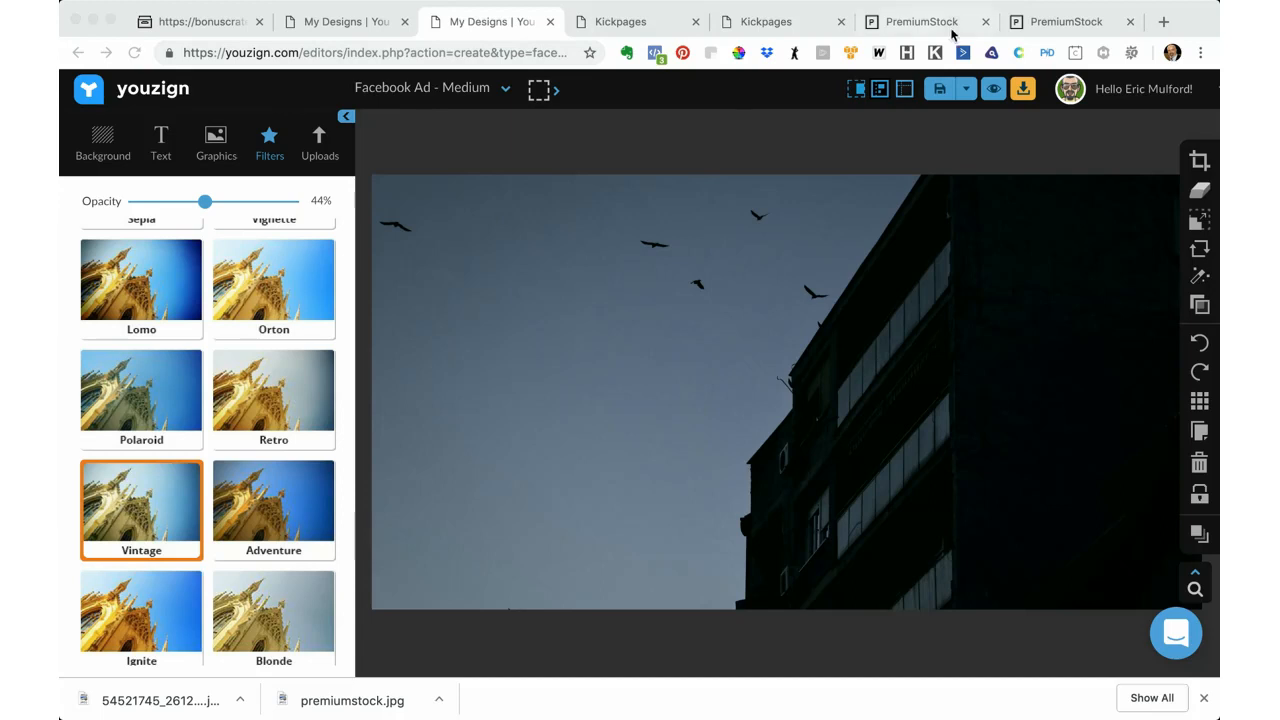
{"action": "left_click", "coordinate": [1131, 9]}
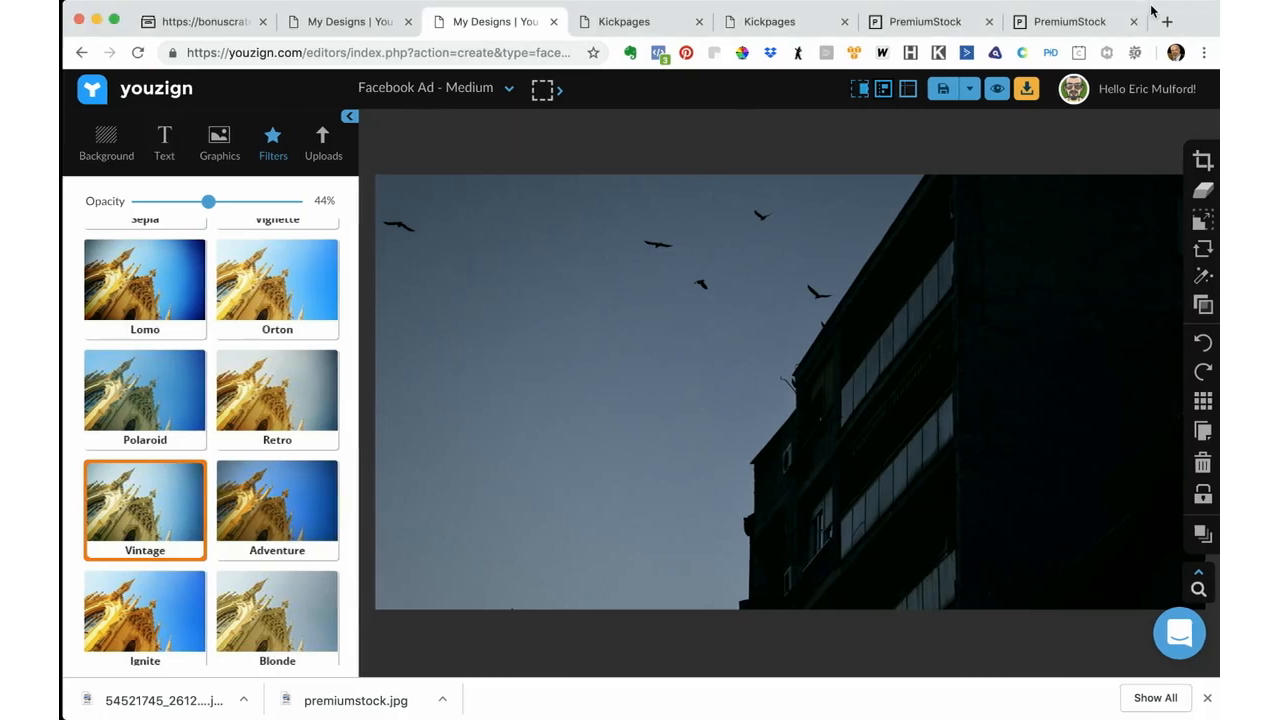
{"action": "left_click", "coordinate": [1189, 1]}
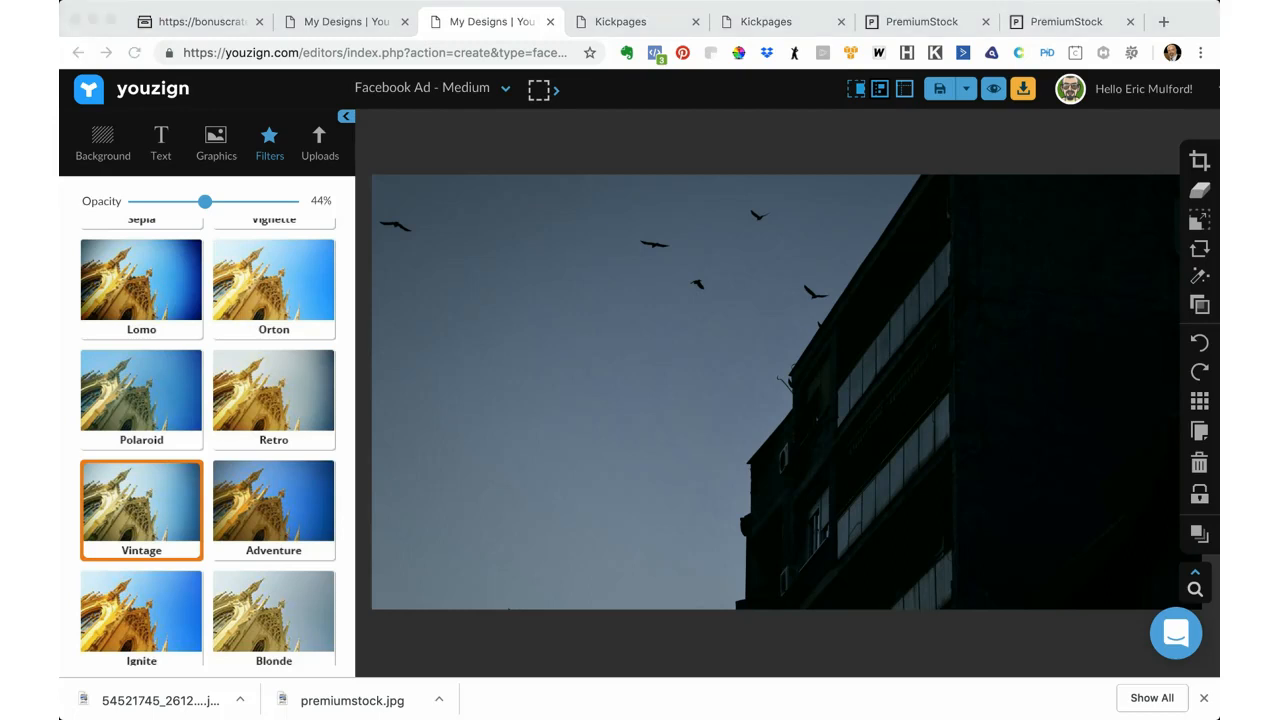
{"action": "left_click", "coordinate": [774, 241]}
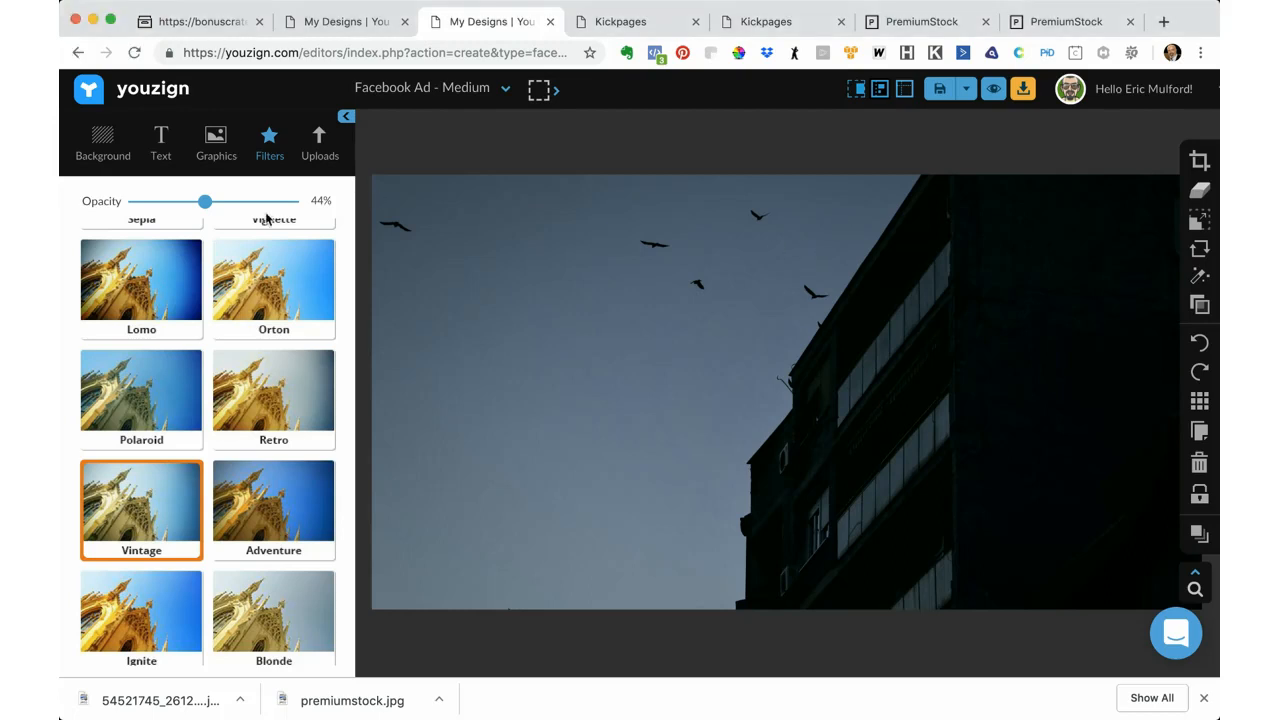
Step: Reset the design's filter to Original and try the Grayscale filter on the building photo
{"action": "scroll", "coordinate": [184, 270], "scroll_direction": "up", "scroll_amount": 3}
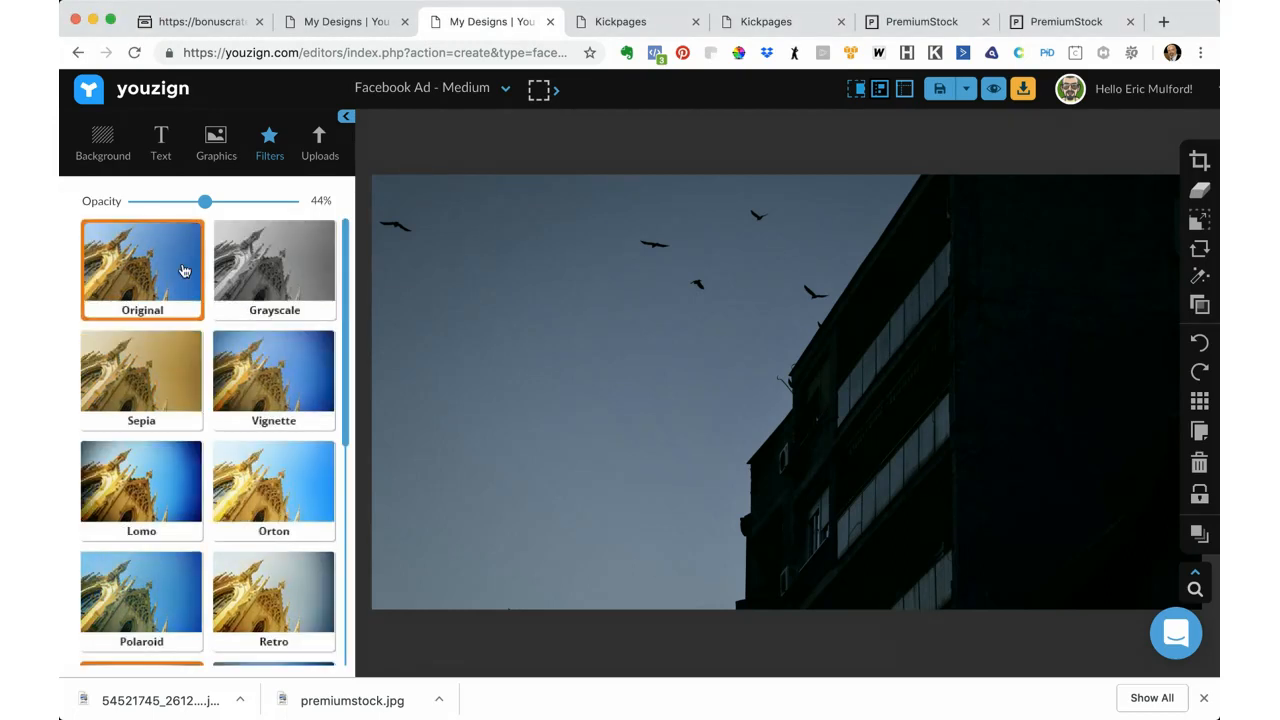
{"action": "left_click", "coordinate": [155, 268]}
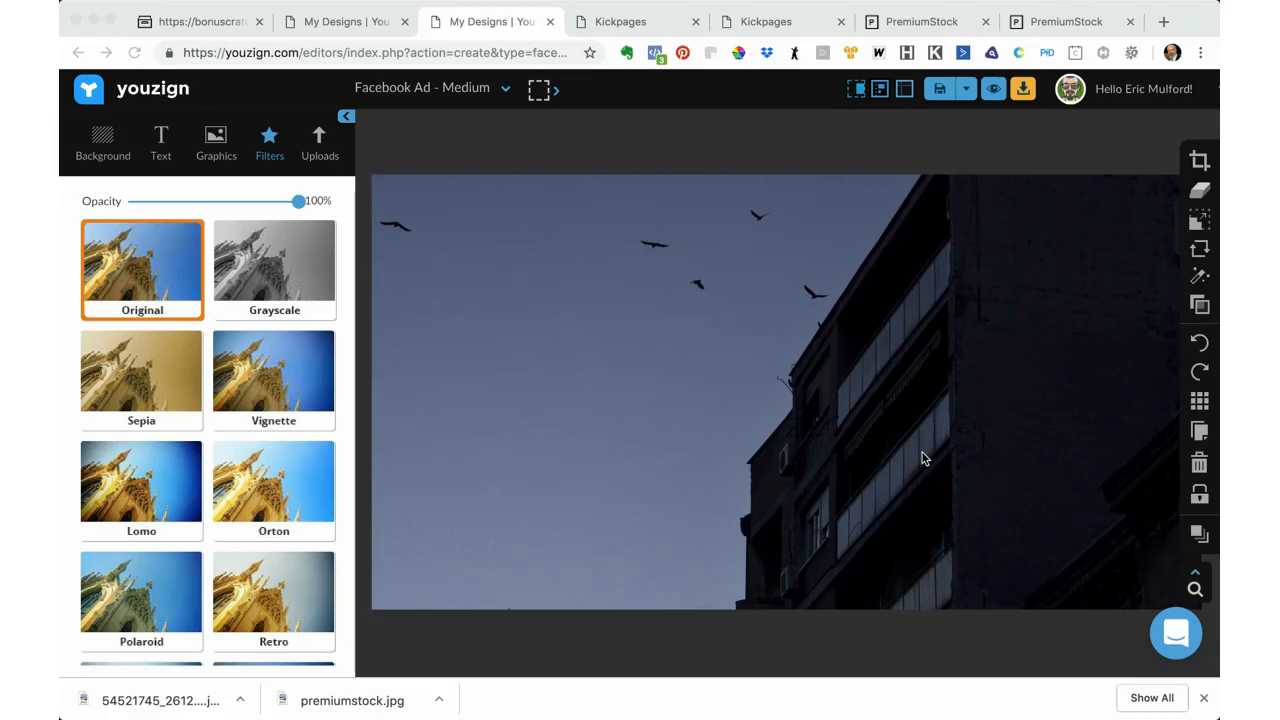
{"action": "left_click", "coordinate": [276, 261]}
{"action": "left_click", "coordinate": [276, 261]}
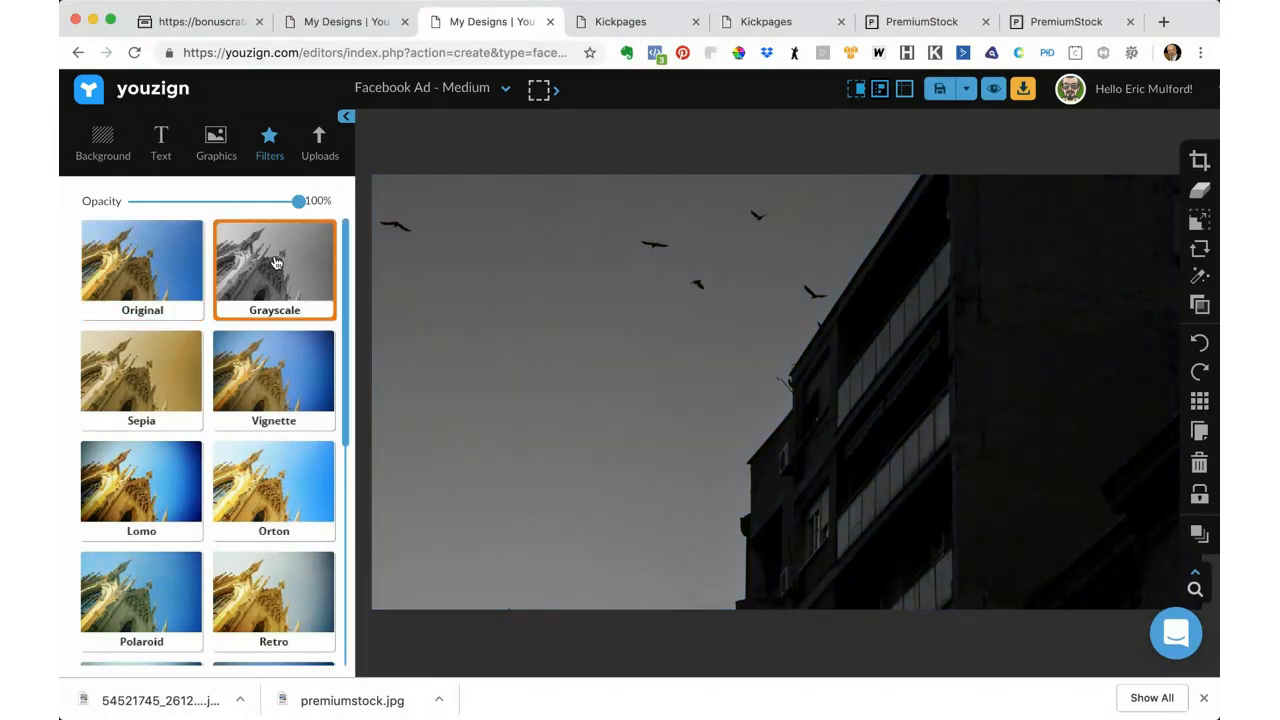
Step: Try the Sepia filter on the design at 29% opacity and open the border, blur and shadow effects
{"action": "left_click", "coordinate": [160, 368]}
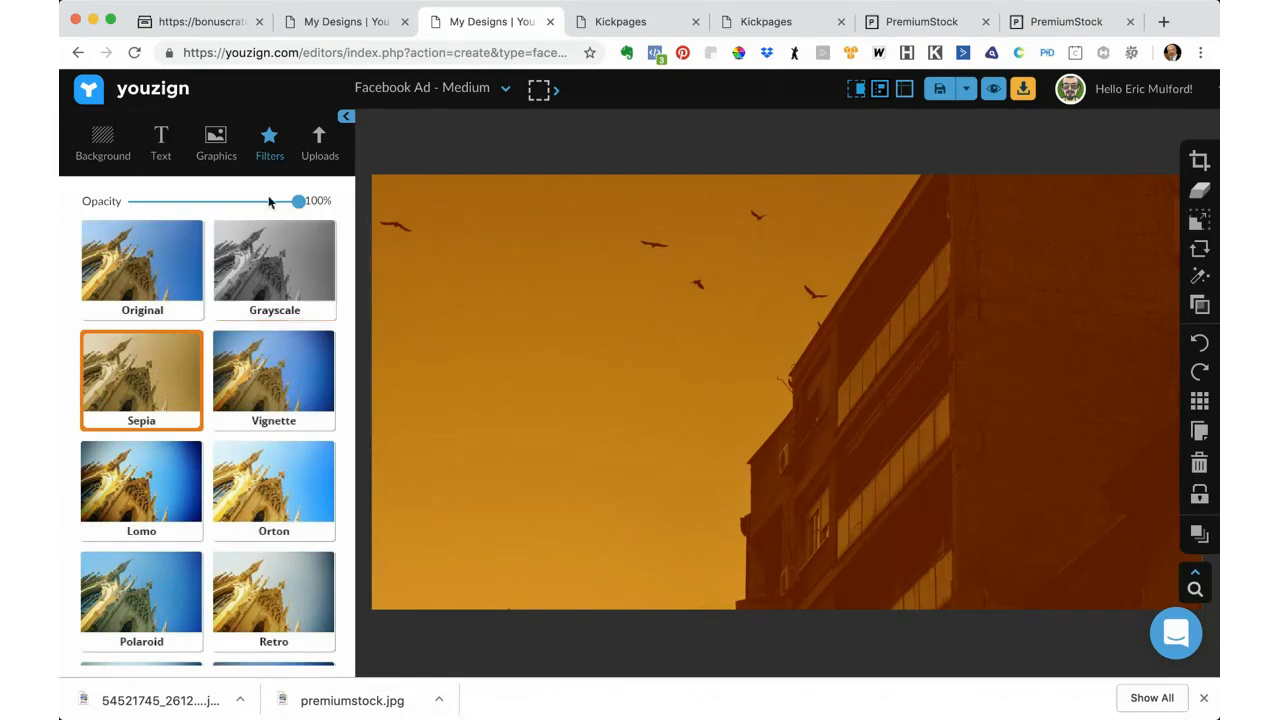
{"action": "left_click_drag", "start_coordinate": [300, 204], "coordinate": [181, 219]}
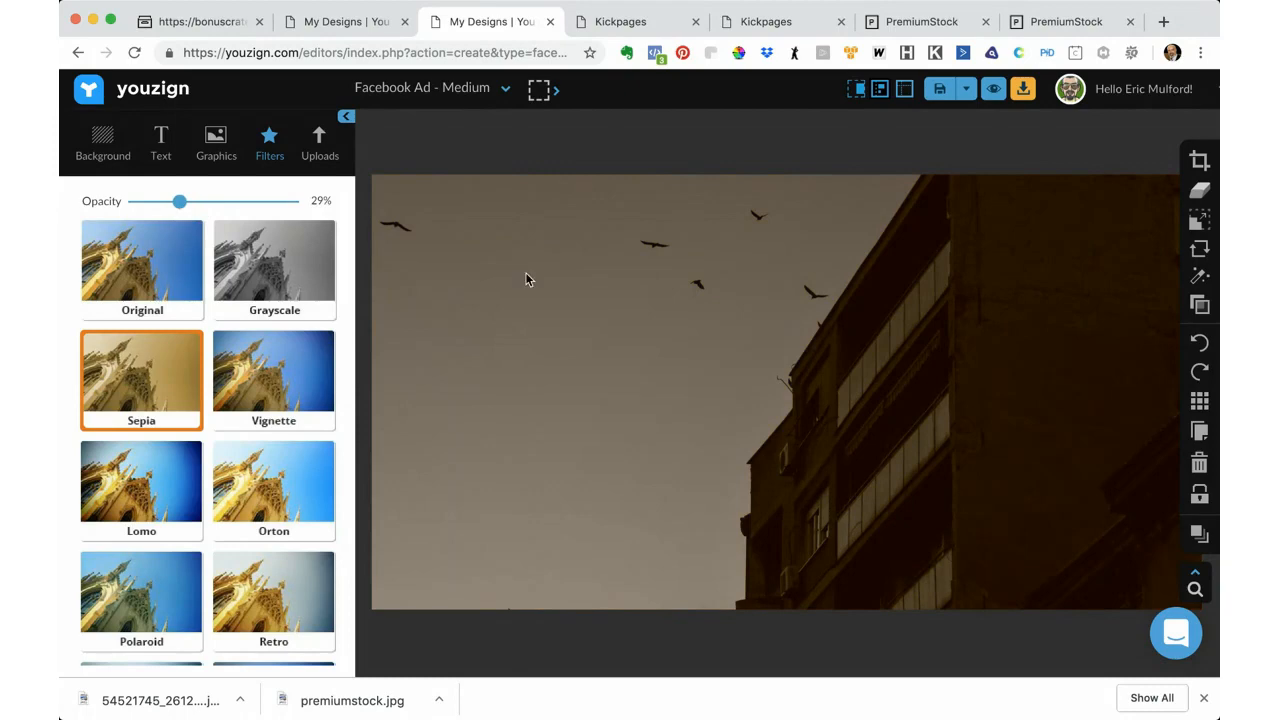
{"action": "left_click", "coordinate": [1199, 280]}
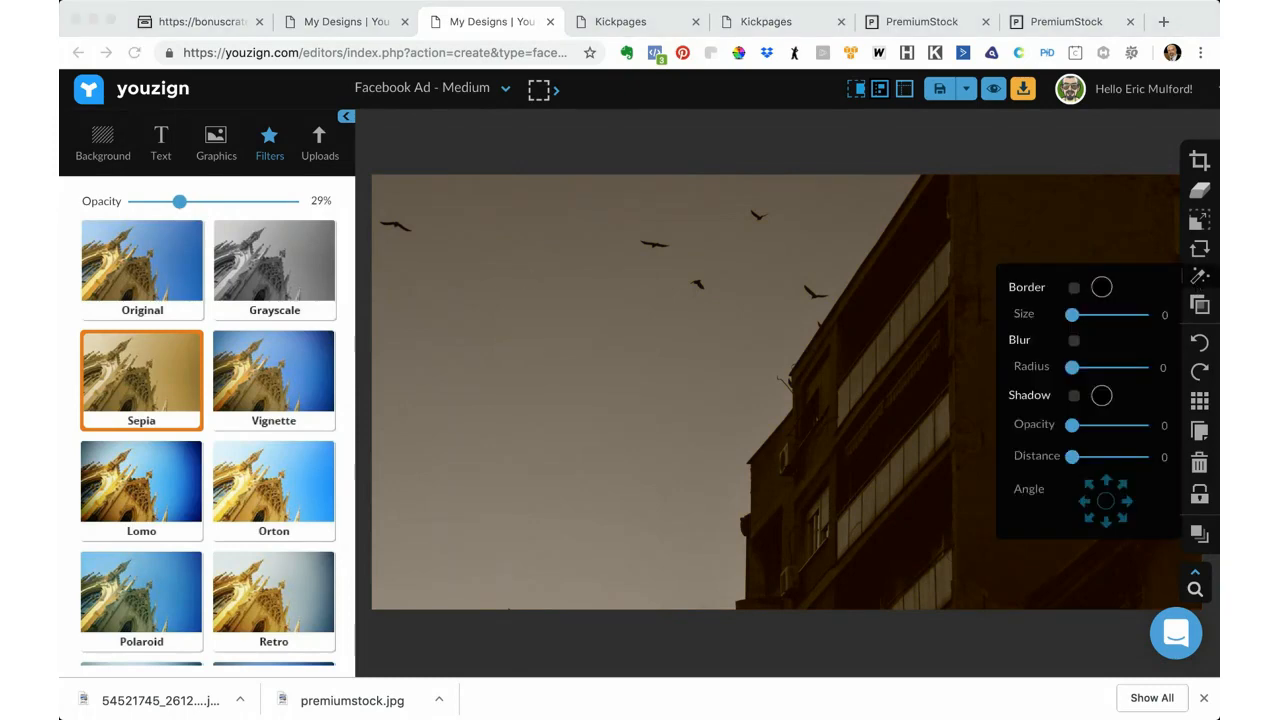
Step: Apply the Vignette filter to the design at 37% opacity
{"action": "left_click", "coordinate": [266, 388]}
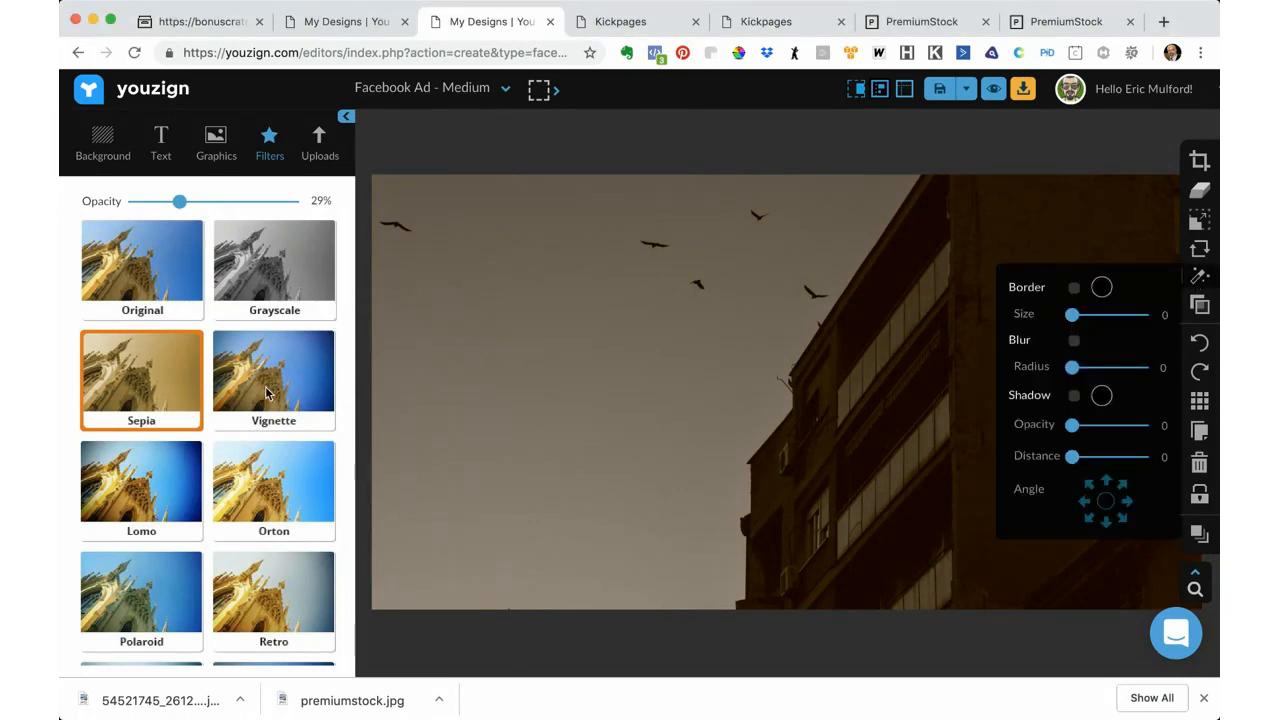
{"action": "left_click", "coordinate": [265, 390]}
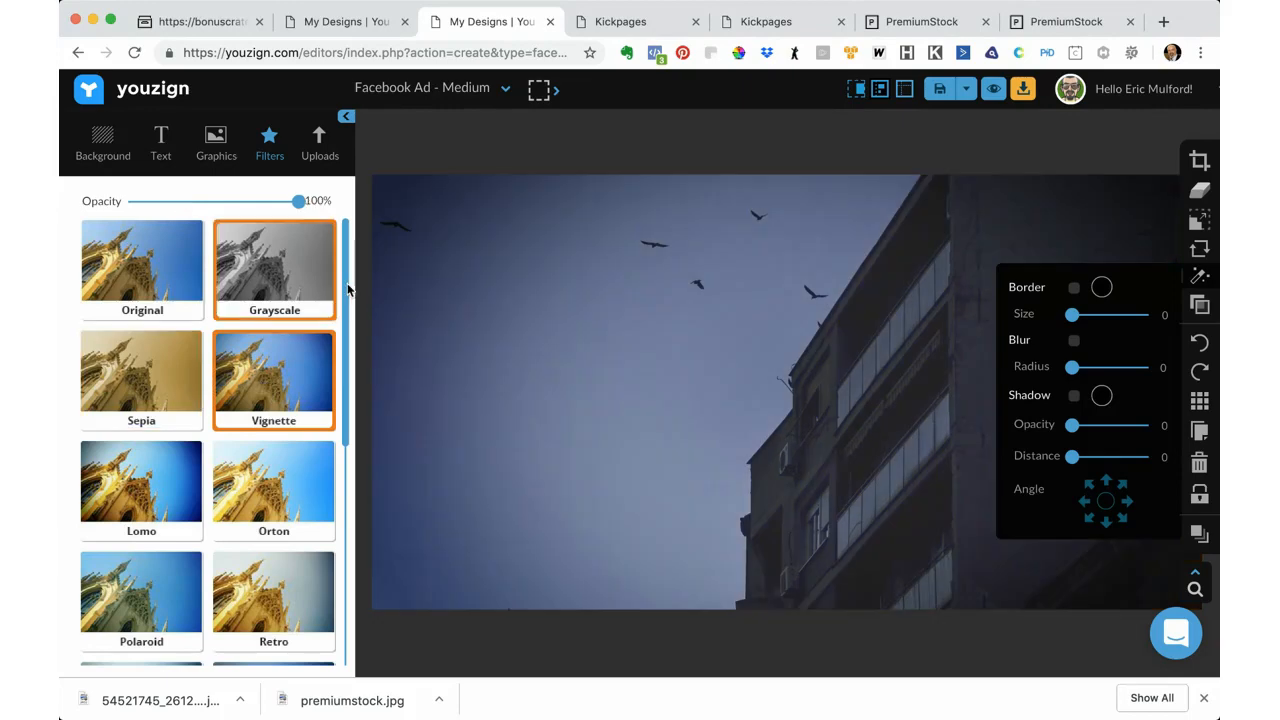
{"action": "left_click_drag", "start_coordinate": [300, 205], "coordinate": [194, 207]}
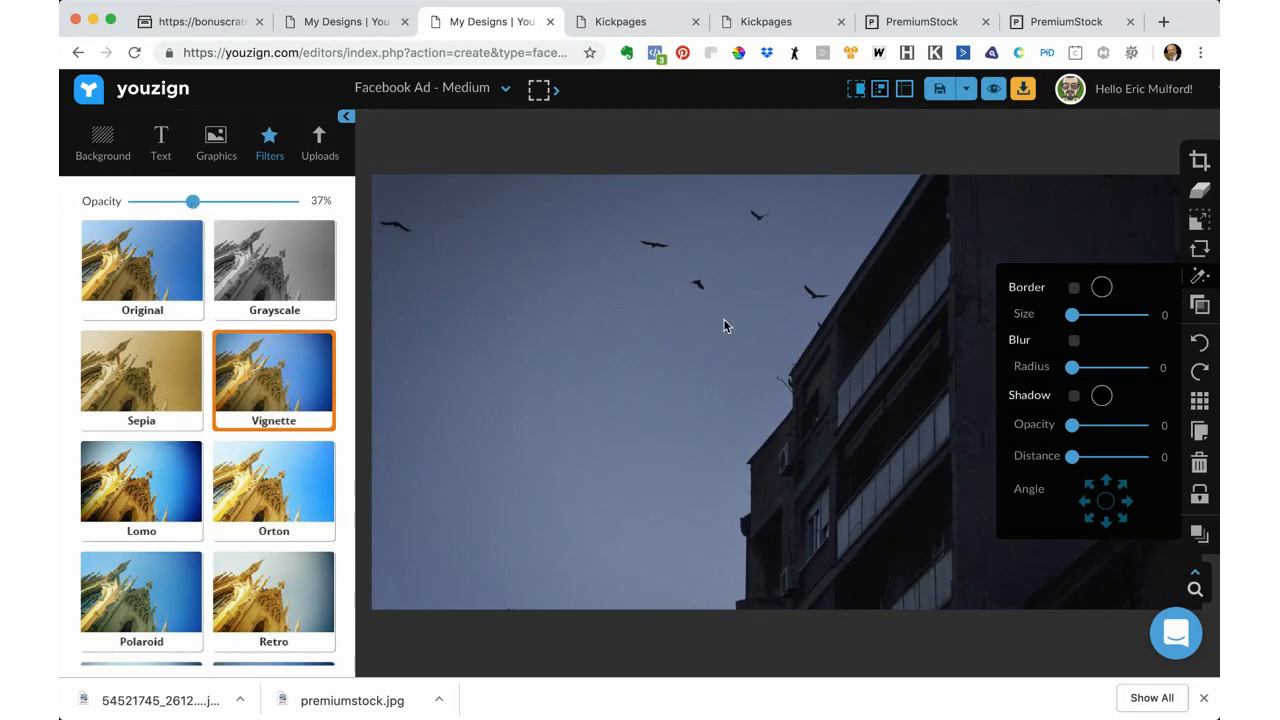
Step: Add the yellow "Share to Win" preset text and place it over the sky in the upper part of the photo
{"action": "left_click", "coordinate": [160, 140]}
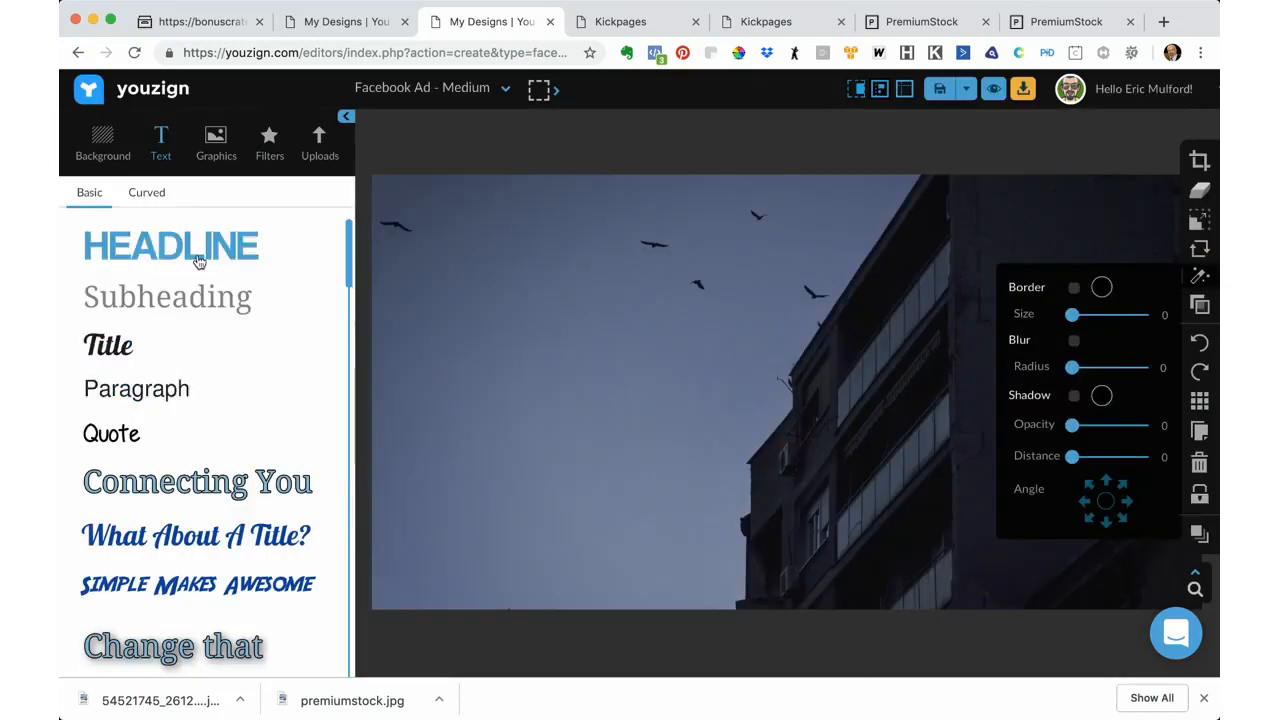
{"action": "scroll", "coordinate": [177, 355], "scroll_direction": "down", "scroll_amount": 10}
{"action": "scroll", "coordinate": [177, 355], "scroll_direction": "down", "scroll_amount": 4}
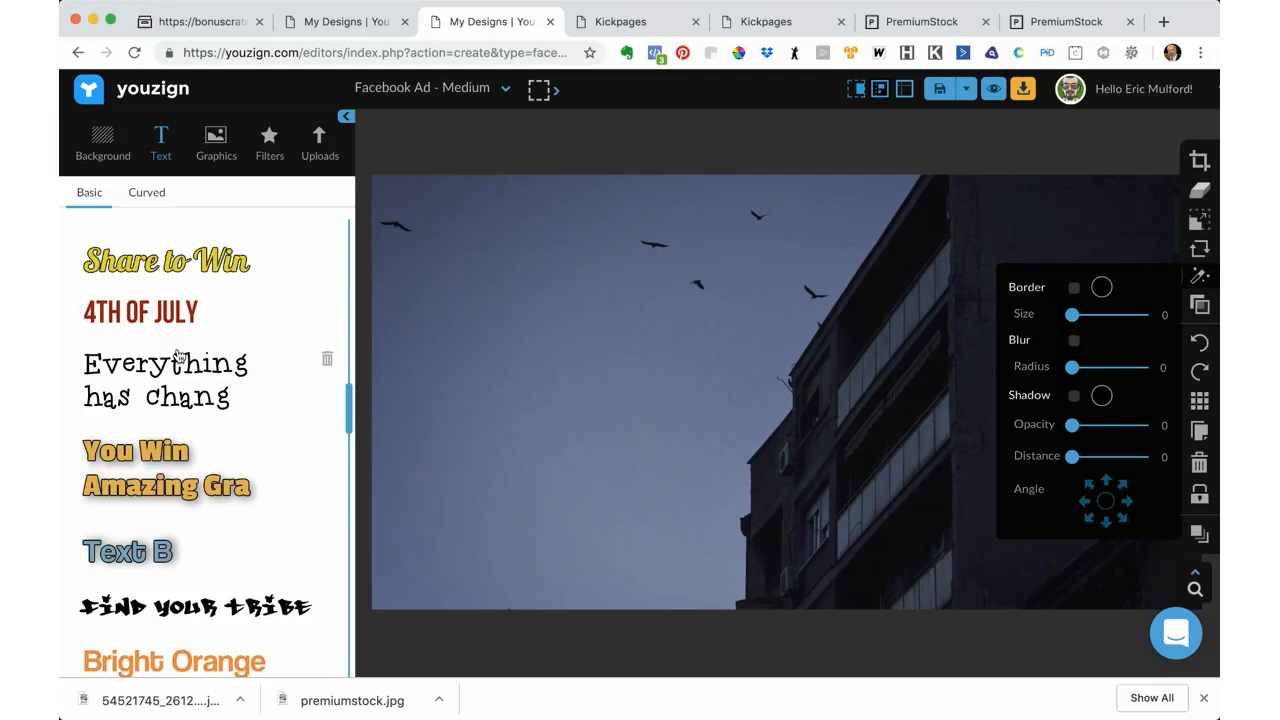
{"action": "left_click", "coordinate": [200, 262]}
{"action": "left_click_drag", "start_coordinate": [762, 402], "coordinate": [621, 277]}
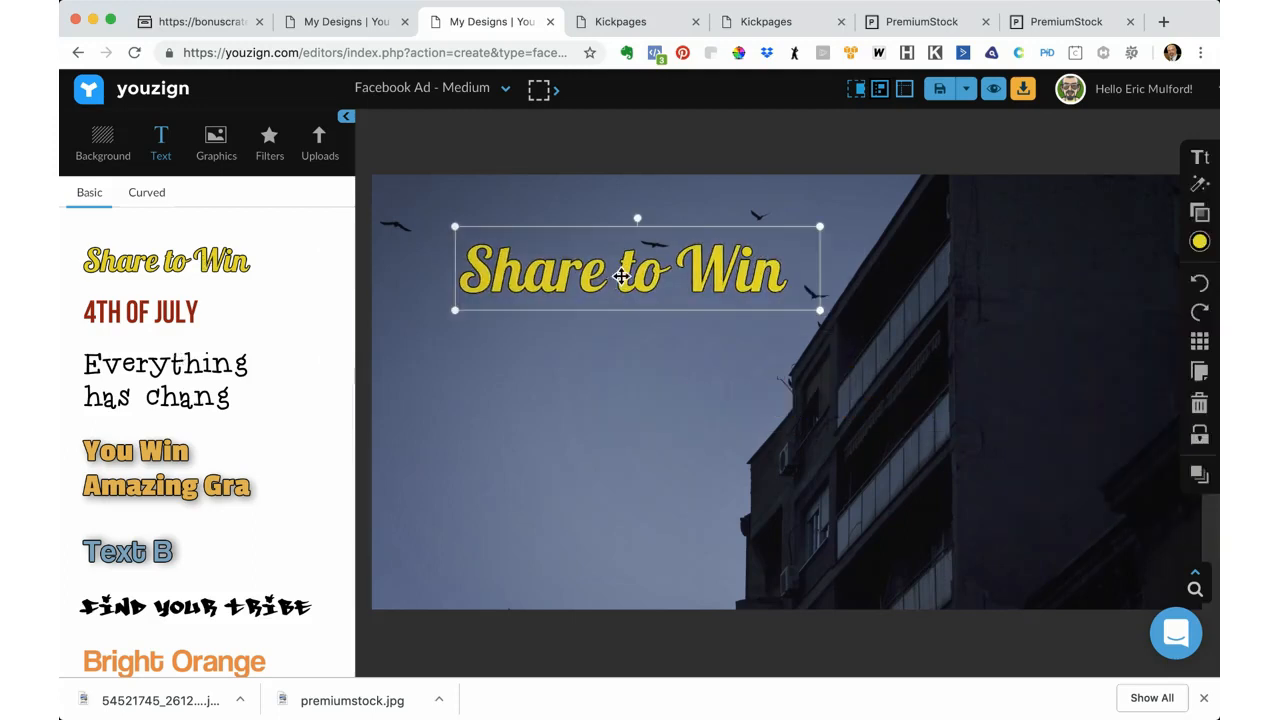
Step: Lower the Vignette filter's opacity to 19%
{"action": "left_click", "coordinate": [270, 150]}
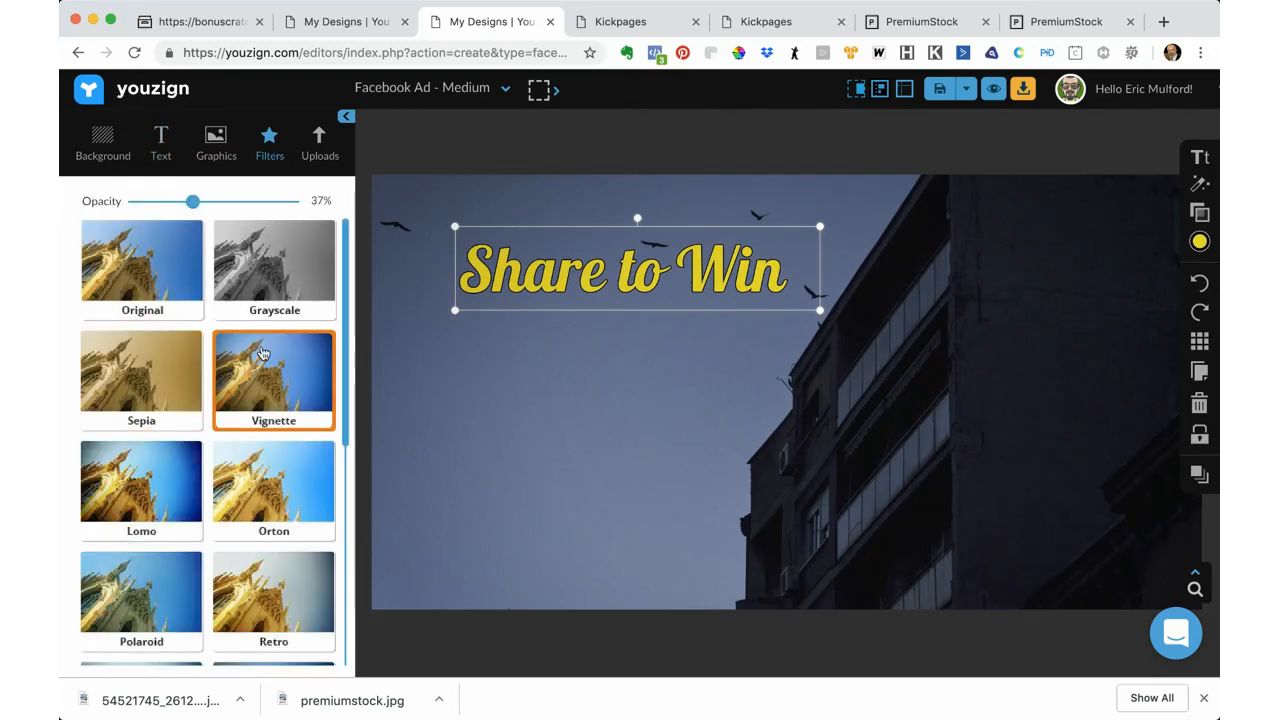
{"action": "left_click_drag", "start_coordinate": [194, 201], "coordinate": [164, 201]}
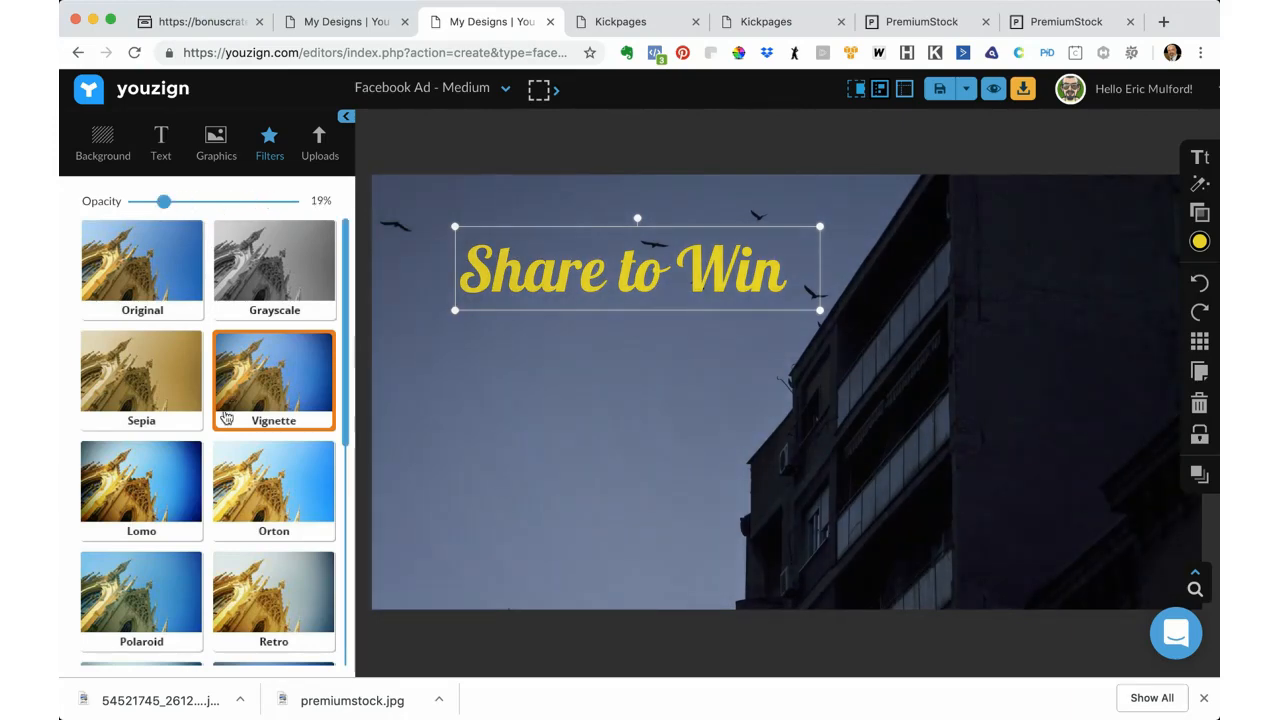
Step: Try the Sepia and Vignette filters at full opacity with the headline in place
{"action": "left_click", "coordinate": [137, 374]}
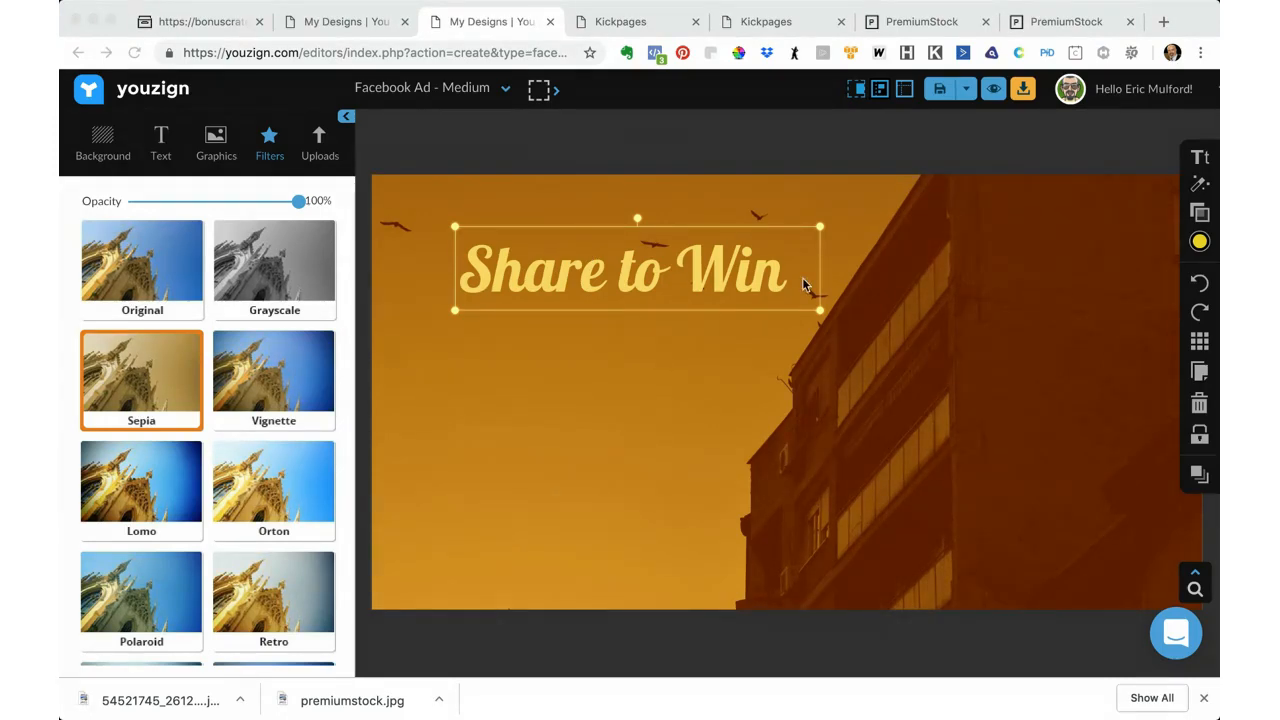
{"action": "left_click", "coordinate": [667, 269]}
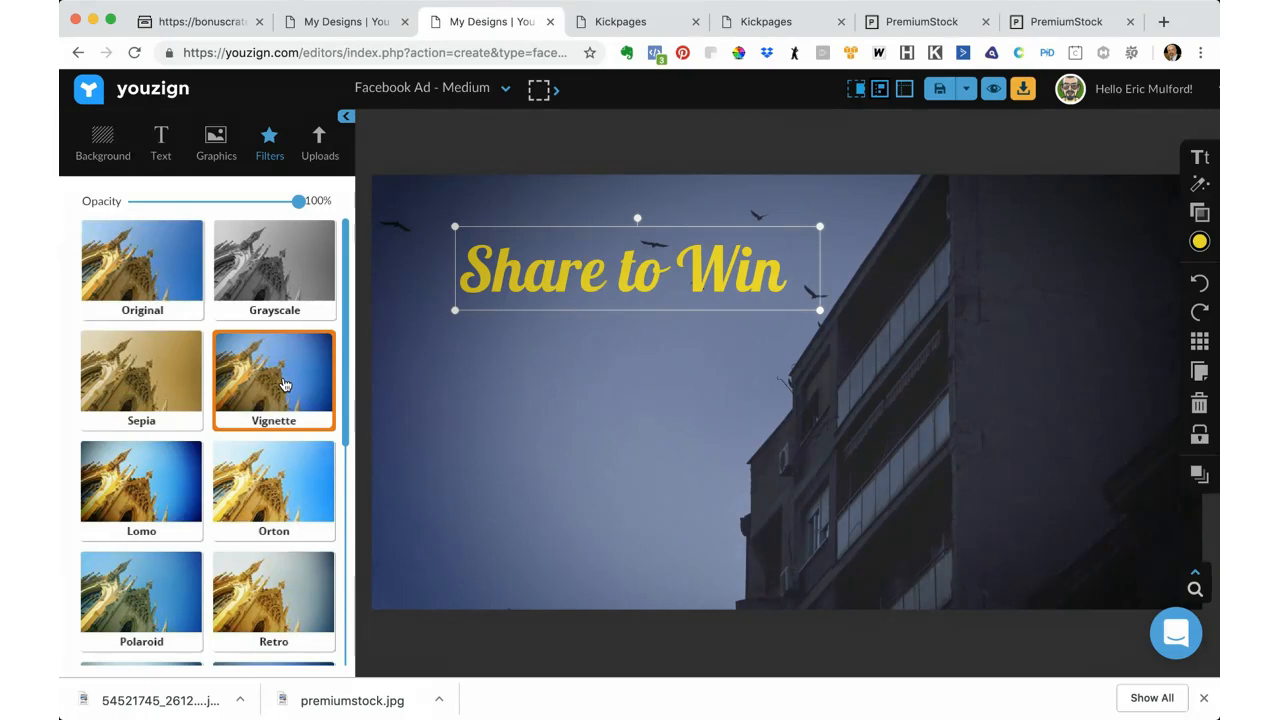
Step: Apply the Lomo filter at 31% opacity and move the "Share to Win" headline closer to the photo's upper-left corner
{"action": "left_click", "coordinate": [170, 502]}
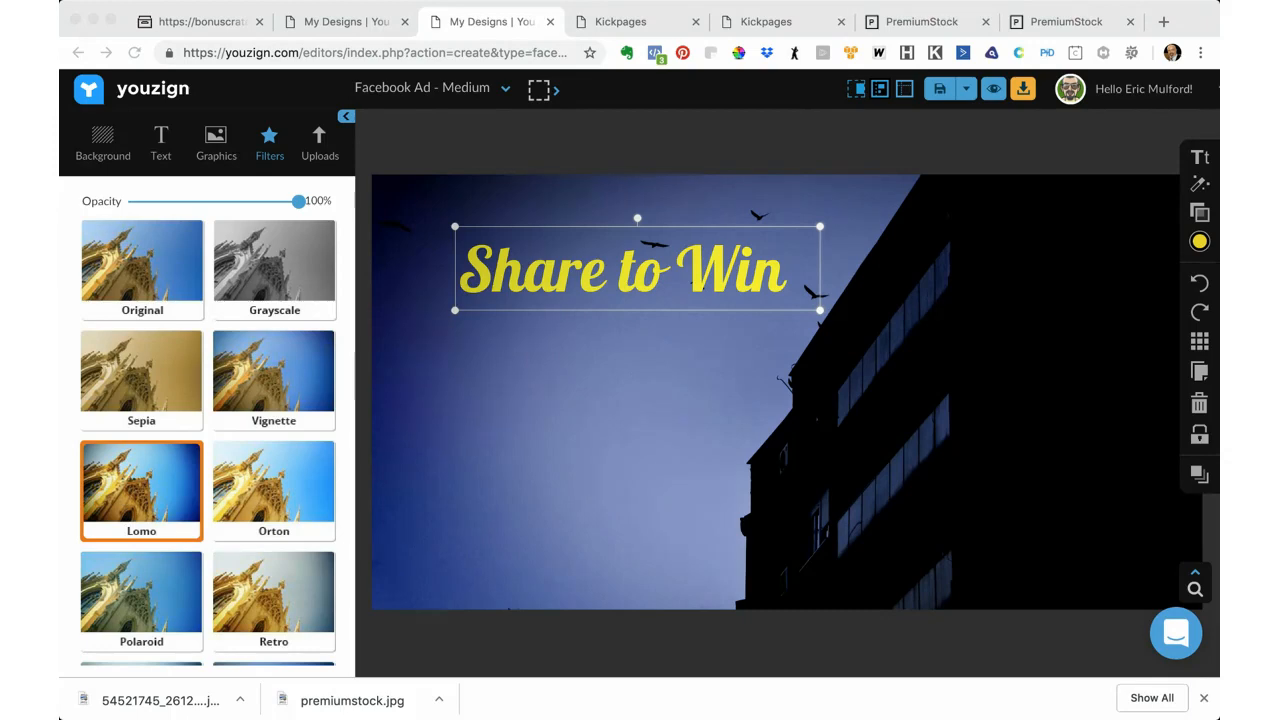
{"action": "left_click_drag", "start_coordinate": [659, 267], "coordinate": [621, 237]}
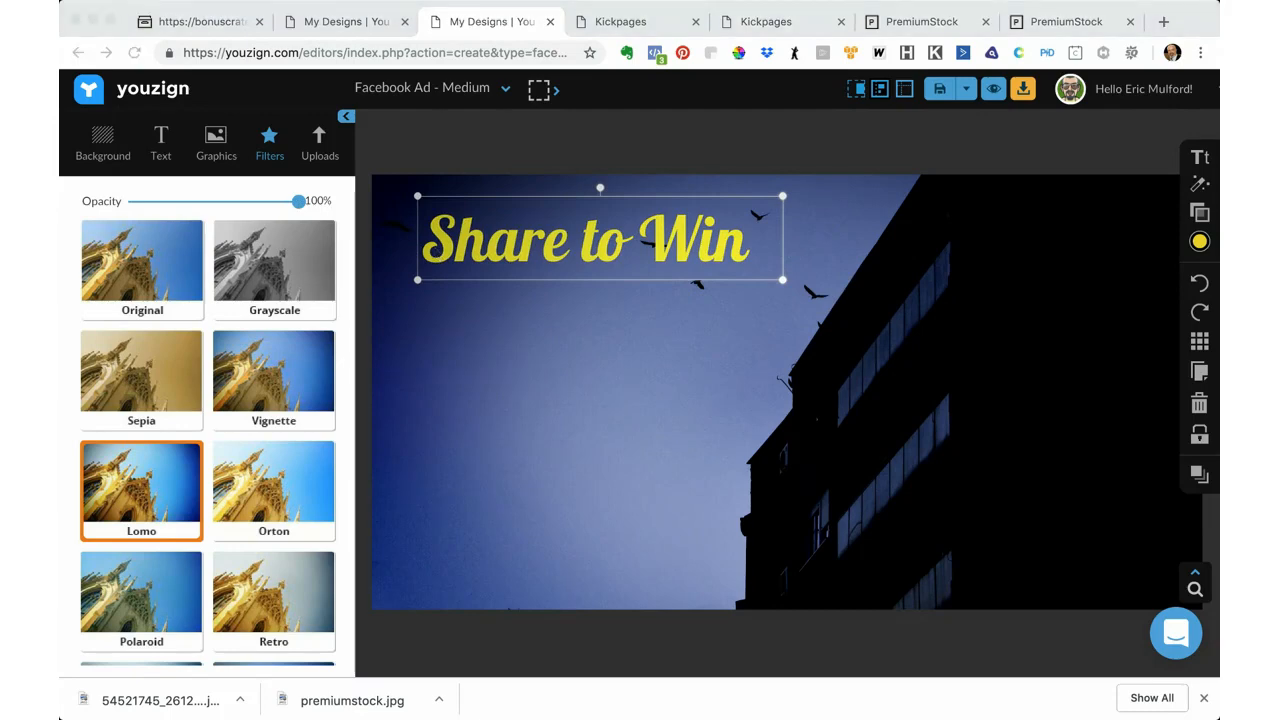
{"action": "left_click", "coordinate": [271, 204]}
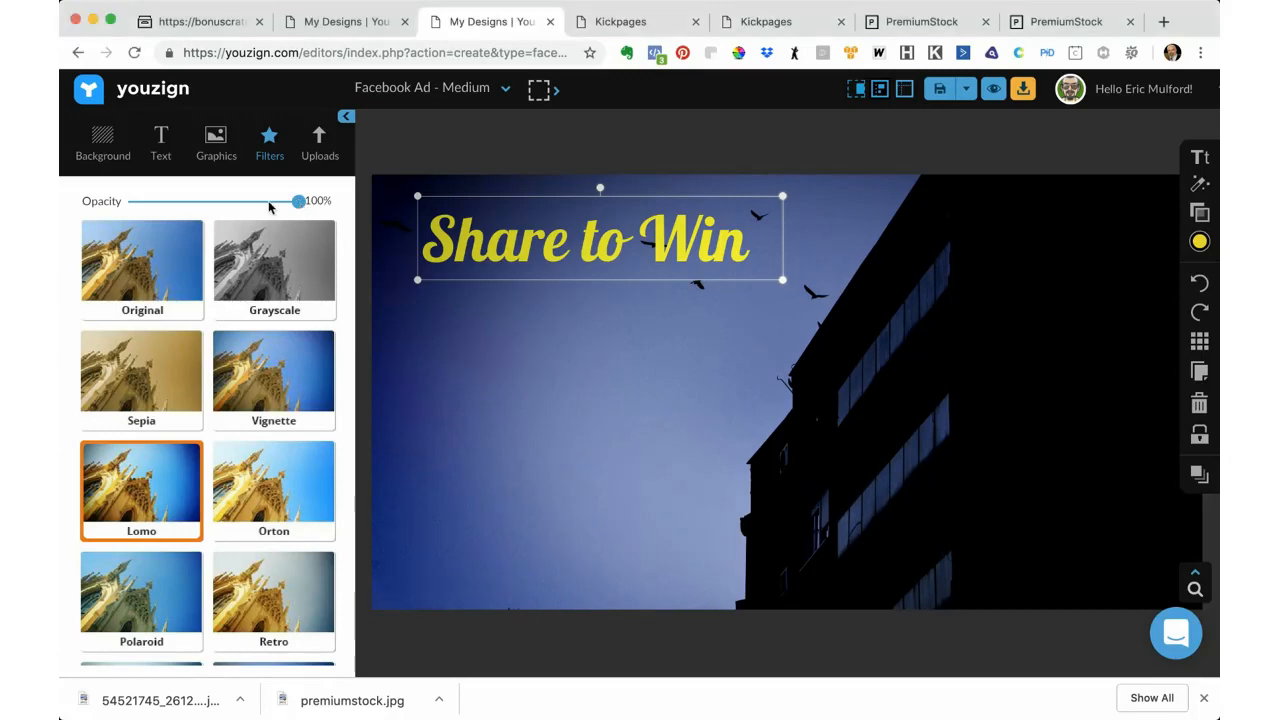
{"action": "left_click_drag", "start_coordinate": [299, 204], "coordinate": [186, 212]}
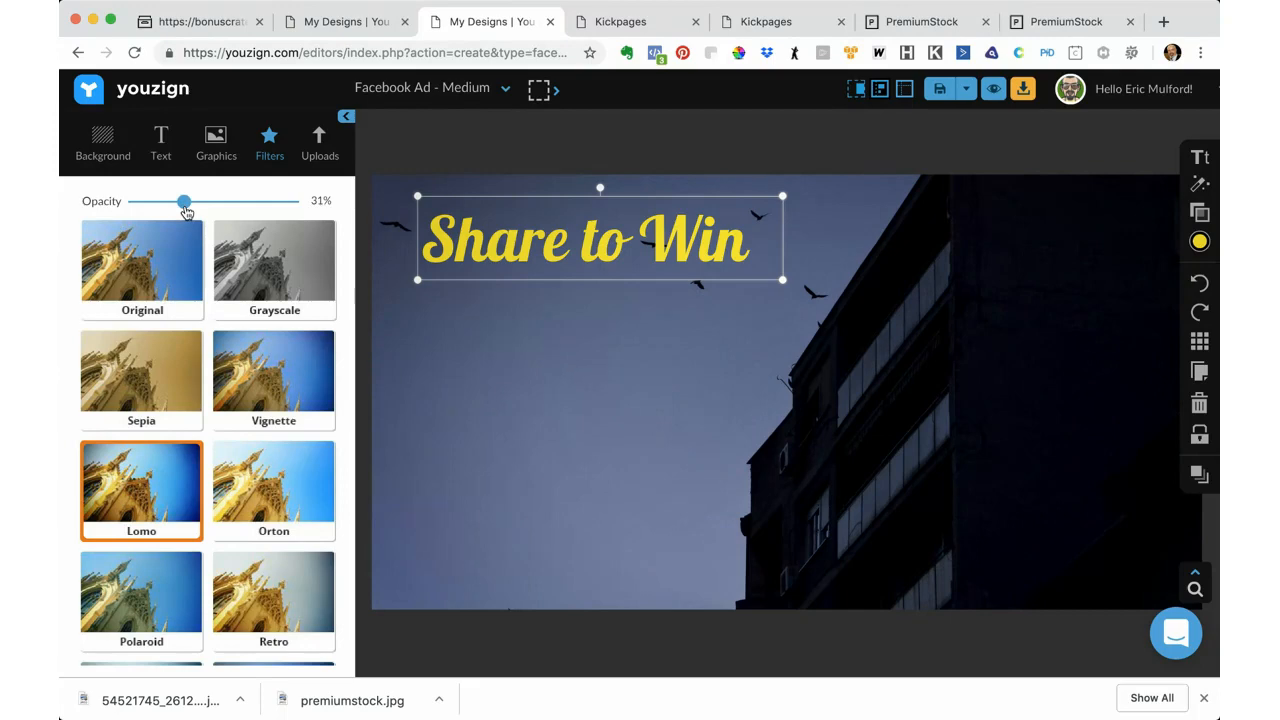
Step: Reset the filter to Original for comparison and reapply Lomo at 24% opacity
{"action": "left_click", "coordinate": [169, 262]}
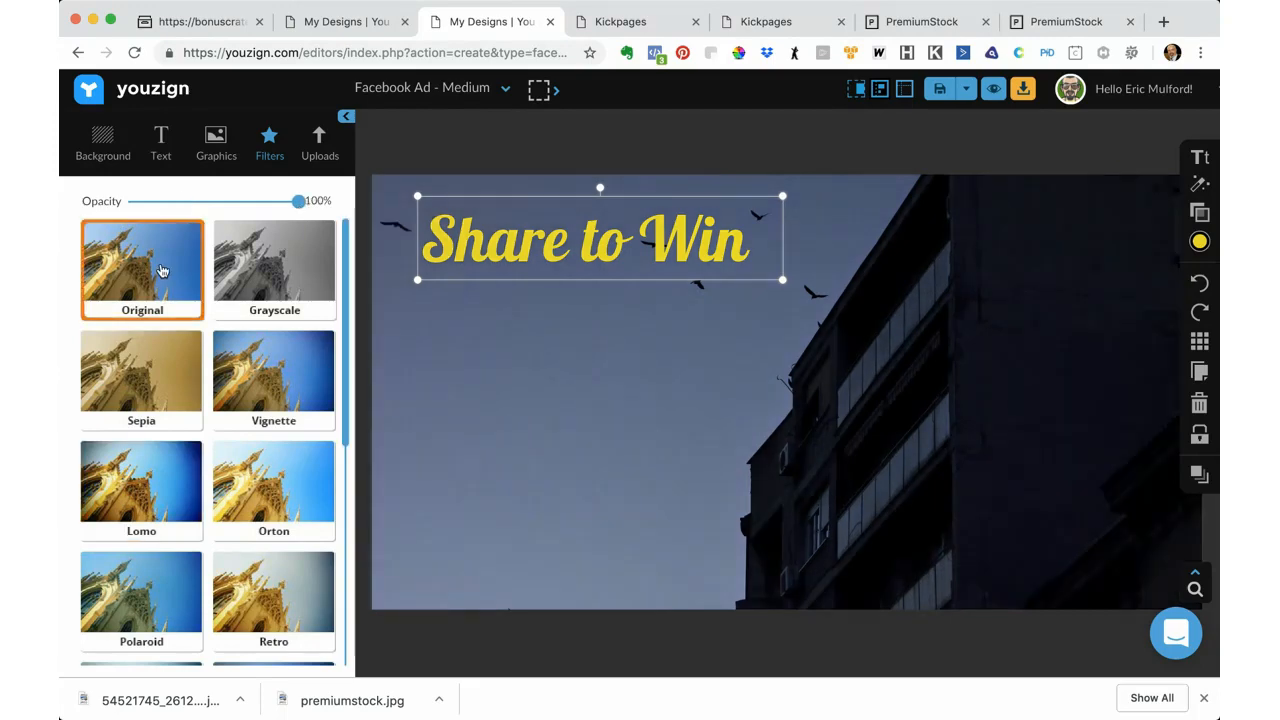
{"action": "left_click", "coordinate": [119, 487]}
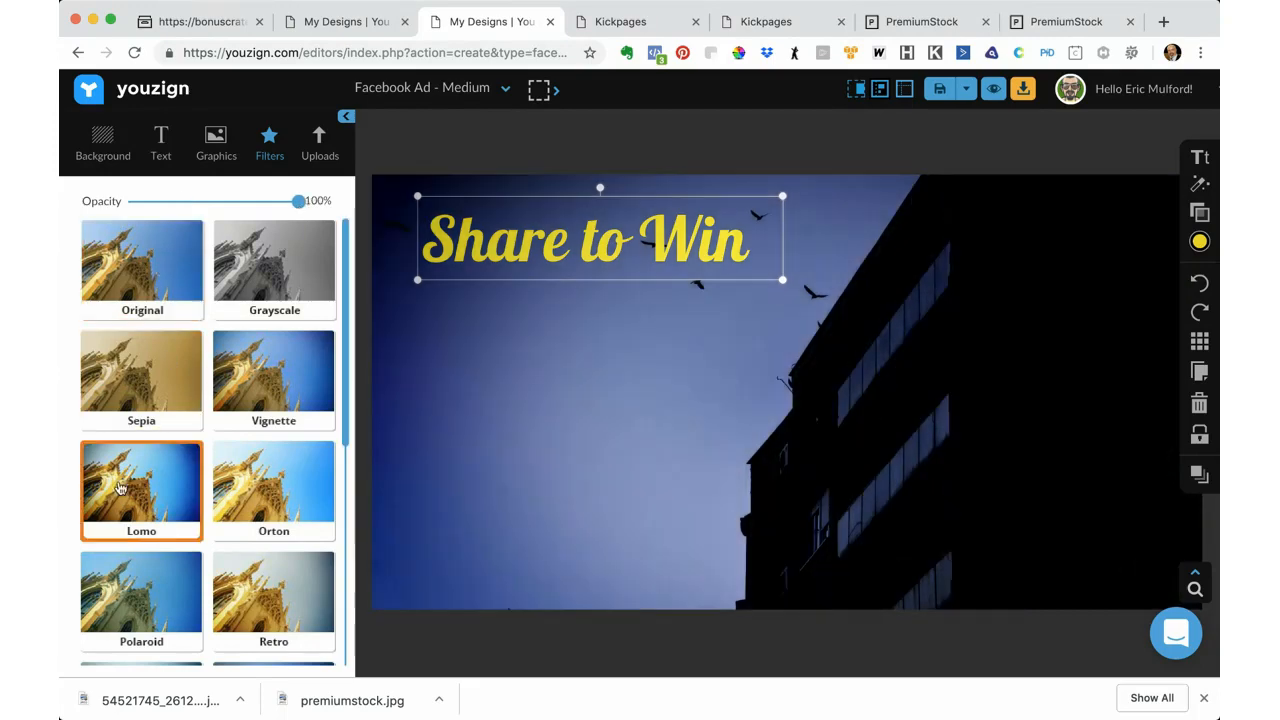
{"action": "left_click_drag", "start_coordinate": [298, 202], "coordinate": [171, 207]}
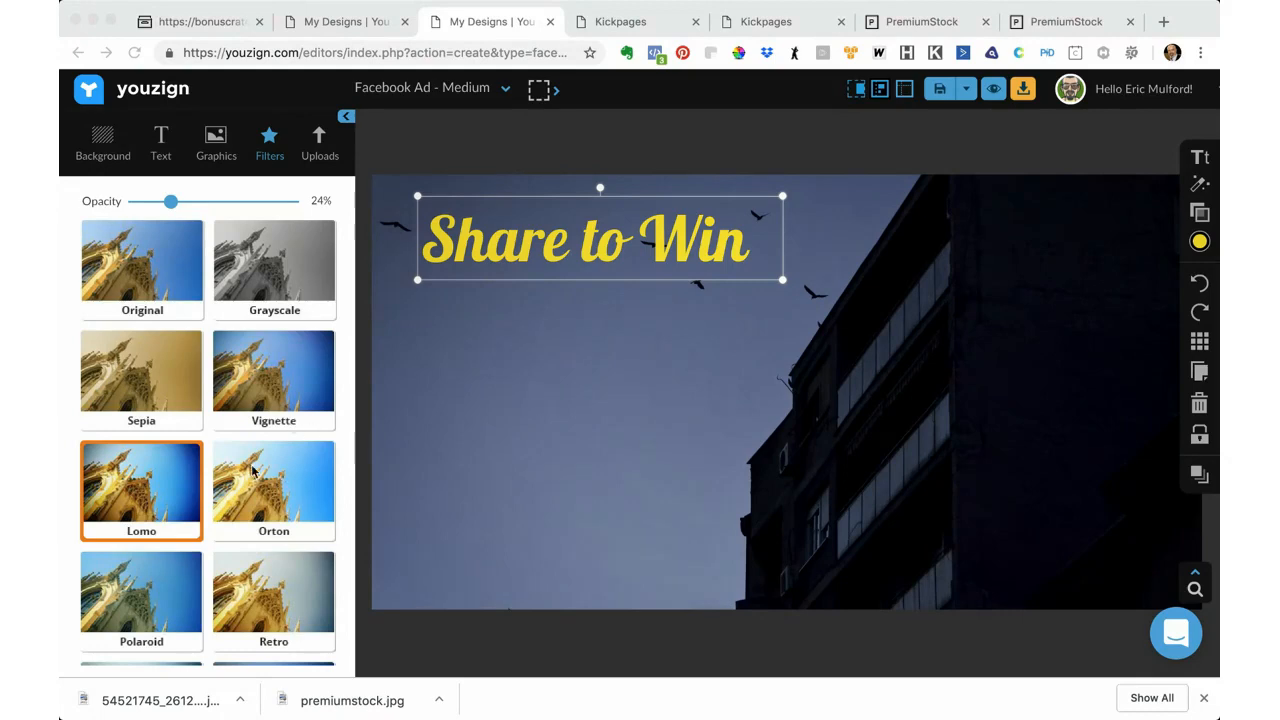
Step: Apply the Polaroid filter to the design and set its opacity to 35%
{"action": "left_click", "coordinate": [151, 579]}
{"action": "left_click", "coordinate": [151, 579]}
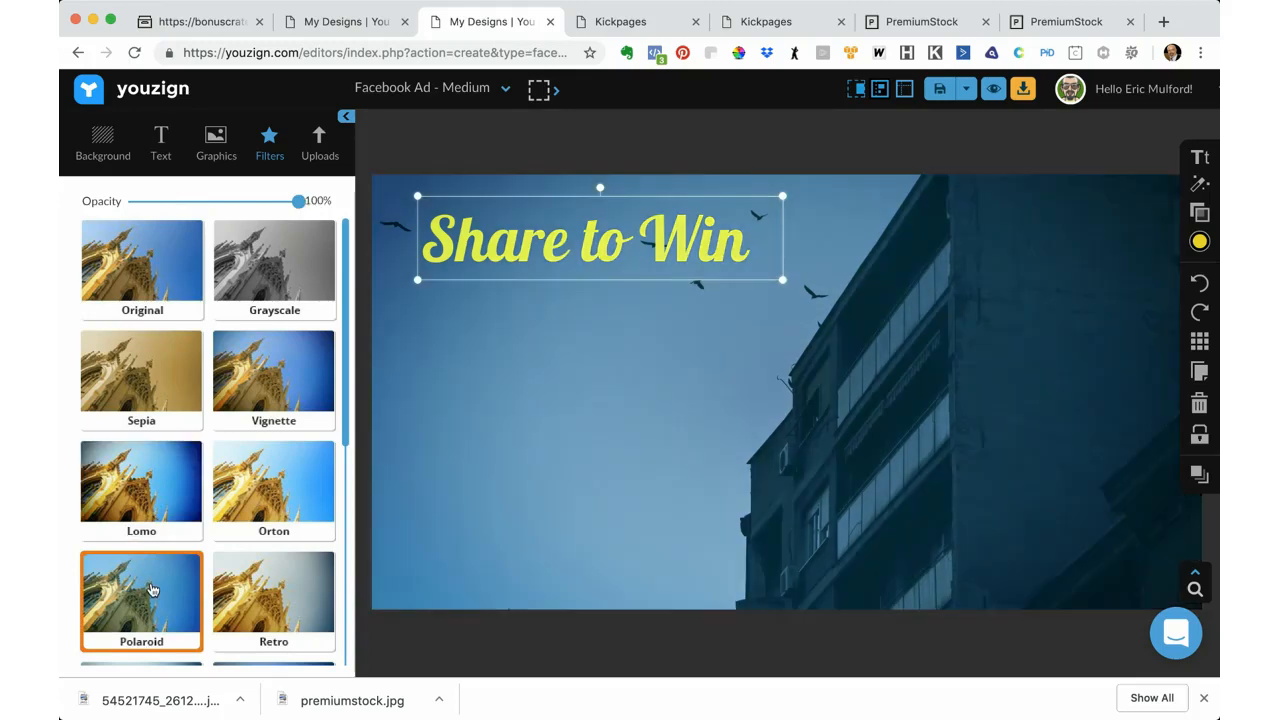
{"action": "scroll", "coordinate": [151, 589], "scroll_direction": "down", "scroll_amount": 3}
{"action": "scroll", "coordinate": [151, 589], "scroll_direction": "down", "scroll_amount": 4}
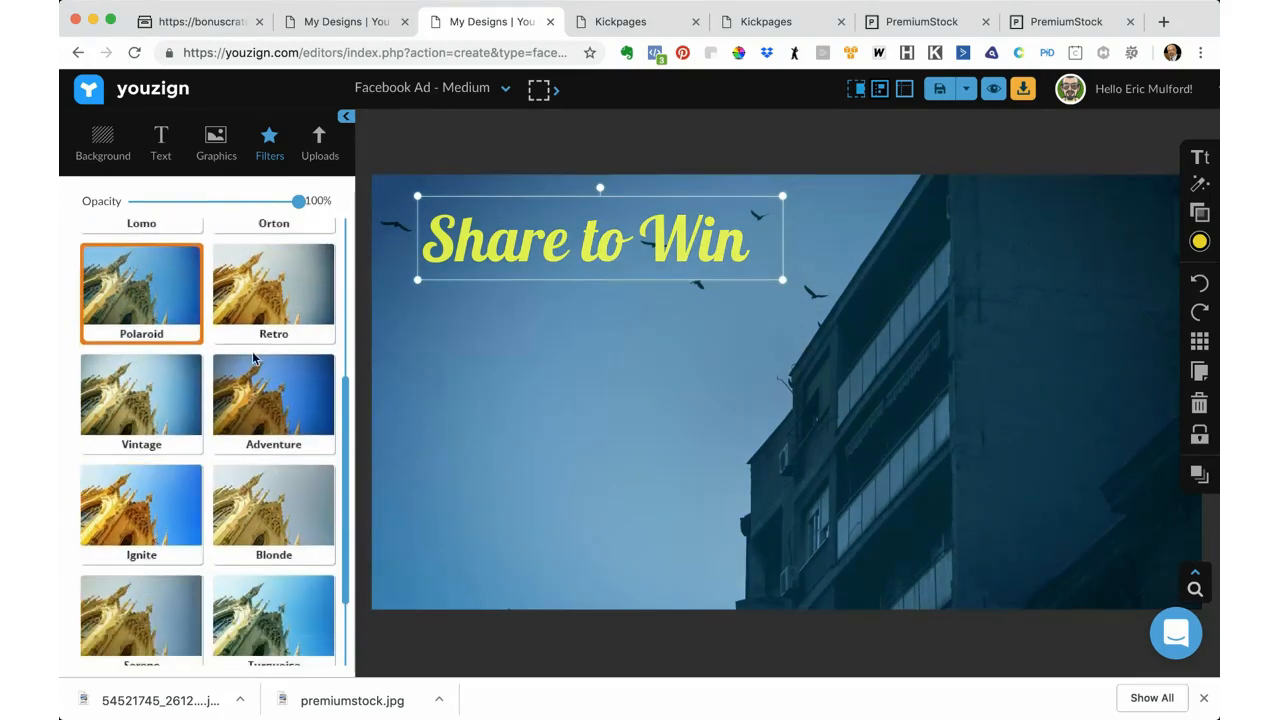
{"action": "scroll", "coordinate": [272, 246], "scroll_direction": "up", "scroll_amount": 1}
{"action": "left_click_drag", "start_coordinate": [298, 201], "coordinate": [192, 208]}
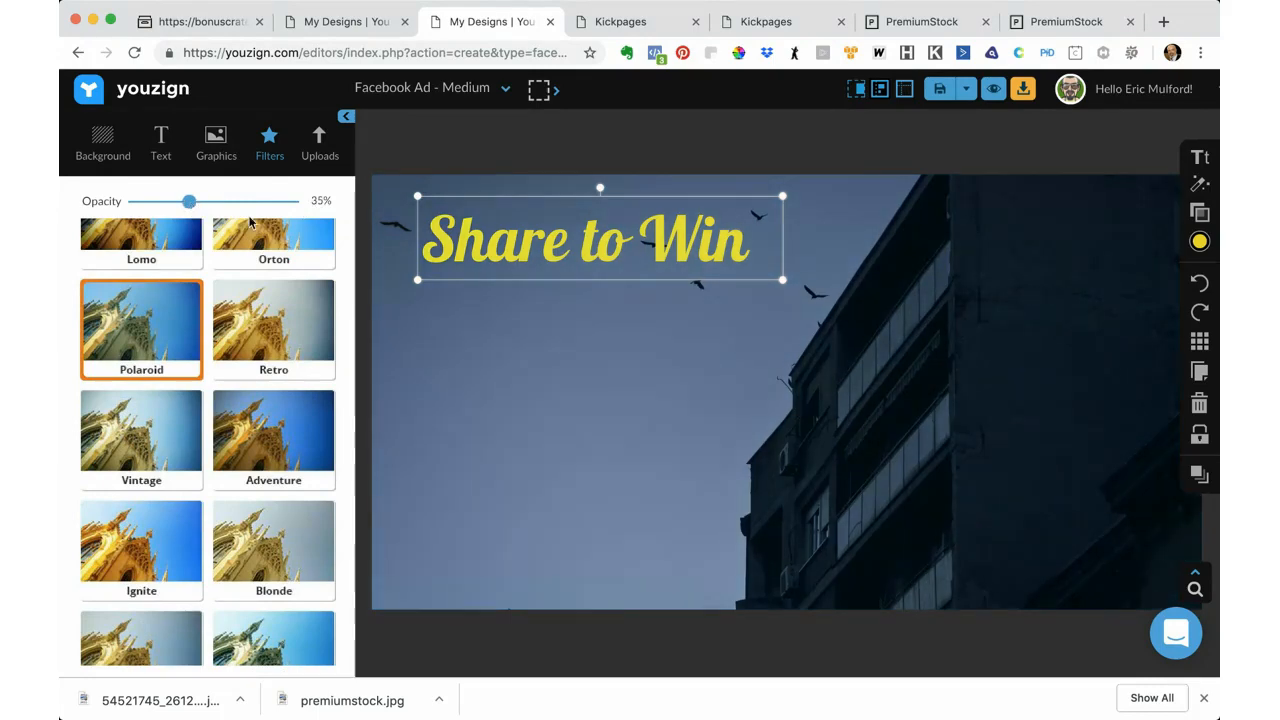
Step: Apply the Adventure filter to the design at 100% opacity
{"action": "scroll", "coordinate": [254, 225], "scroll_direction": "up", "scroll_amount": 1}
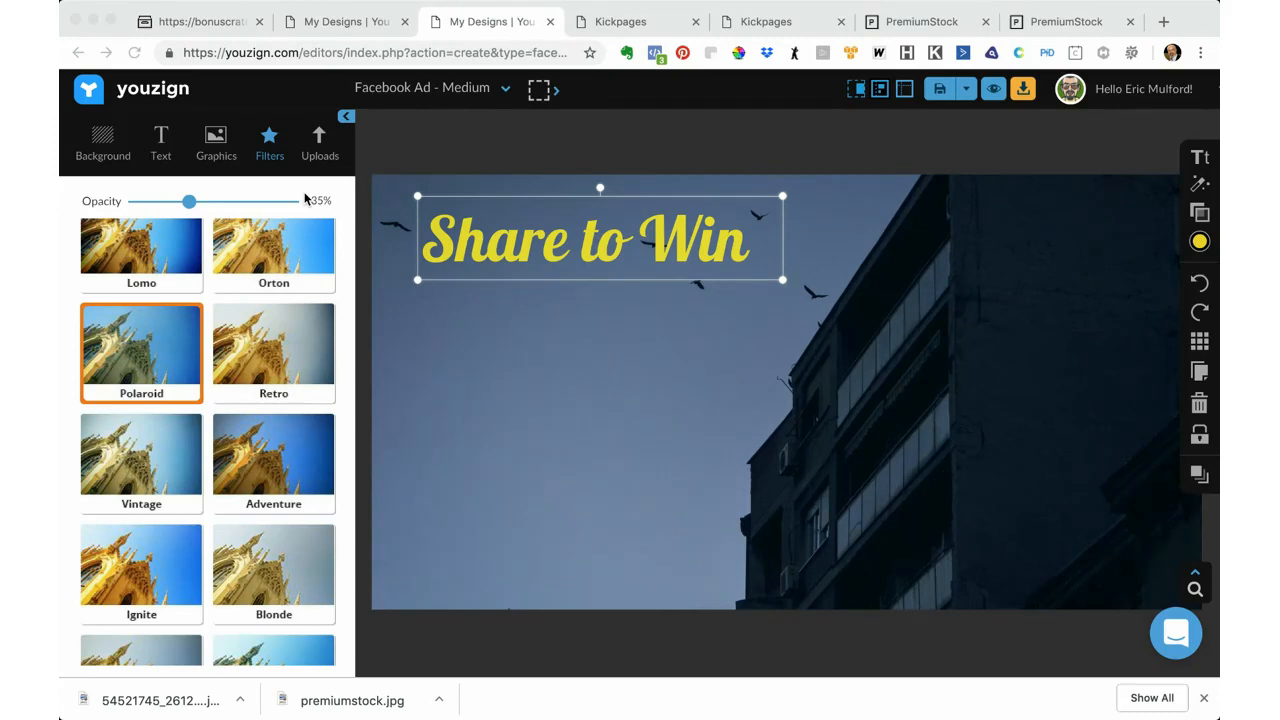
{"action": "left_click", "coordinate": [268, 467]}
{"action": "left_click", "coordinate": [266, 466]}
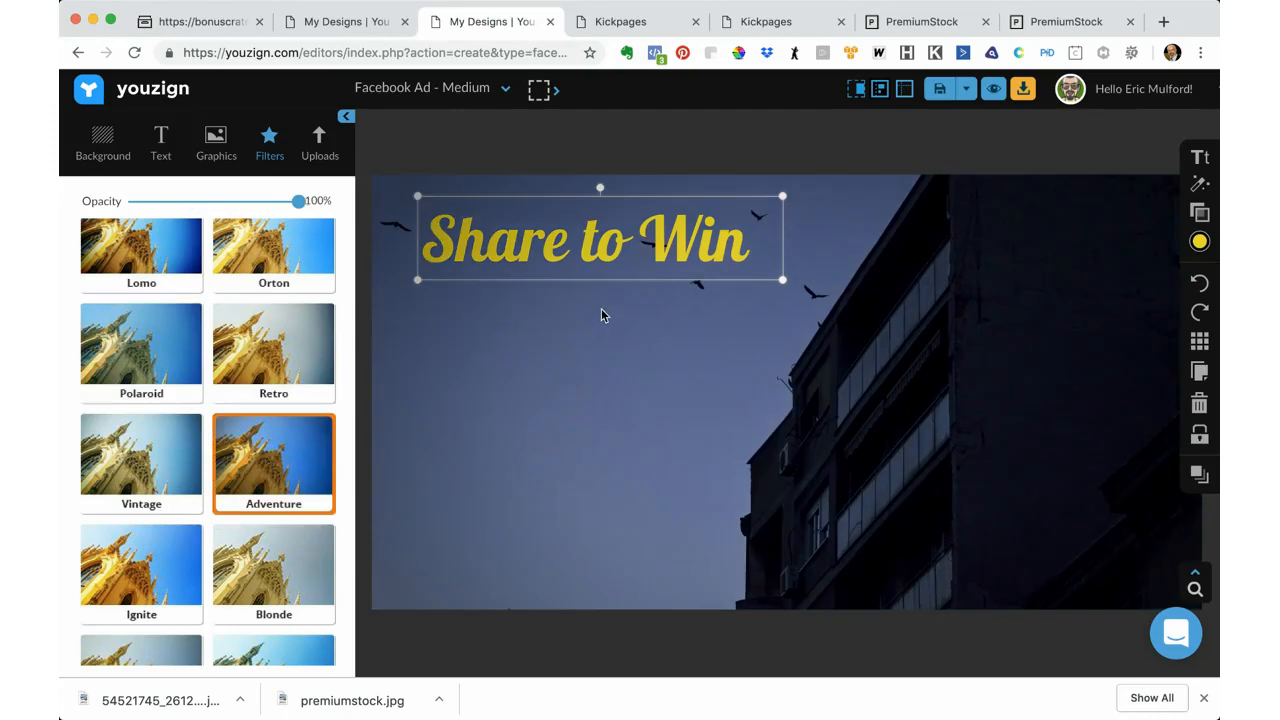
Step: Move the "Share to Win" headline down to the middle of the sky and back near the photo's upper-left corner
{"action": "left_click_drag", "start_coordinate": [603, 240], "coordinate": [600, 356]}
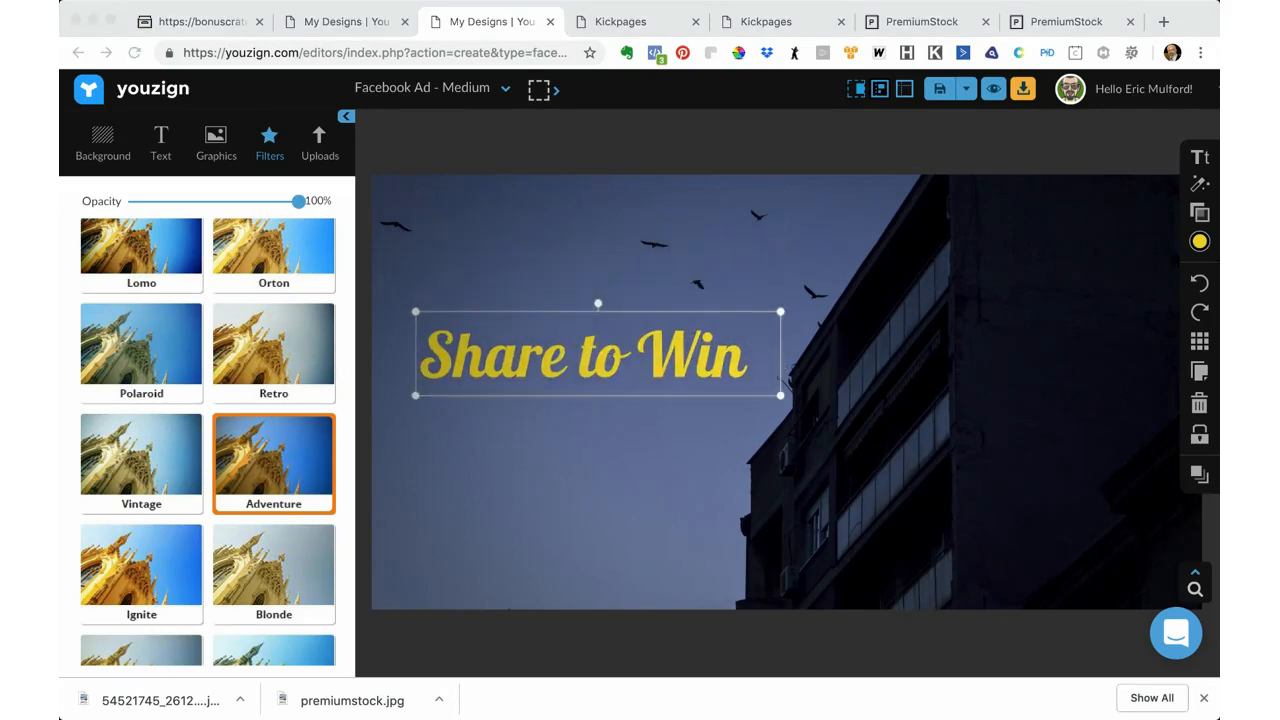
{"action": "left_click", "coordinate": [654, 360]}
{"action": "left_click_drag", "start_coordinate": [648, 355], "coordinate": [620, 224]}
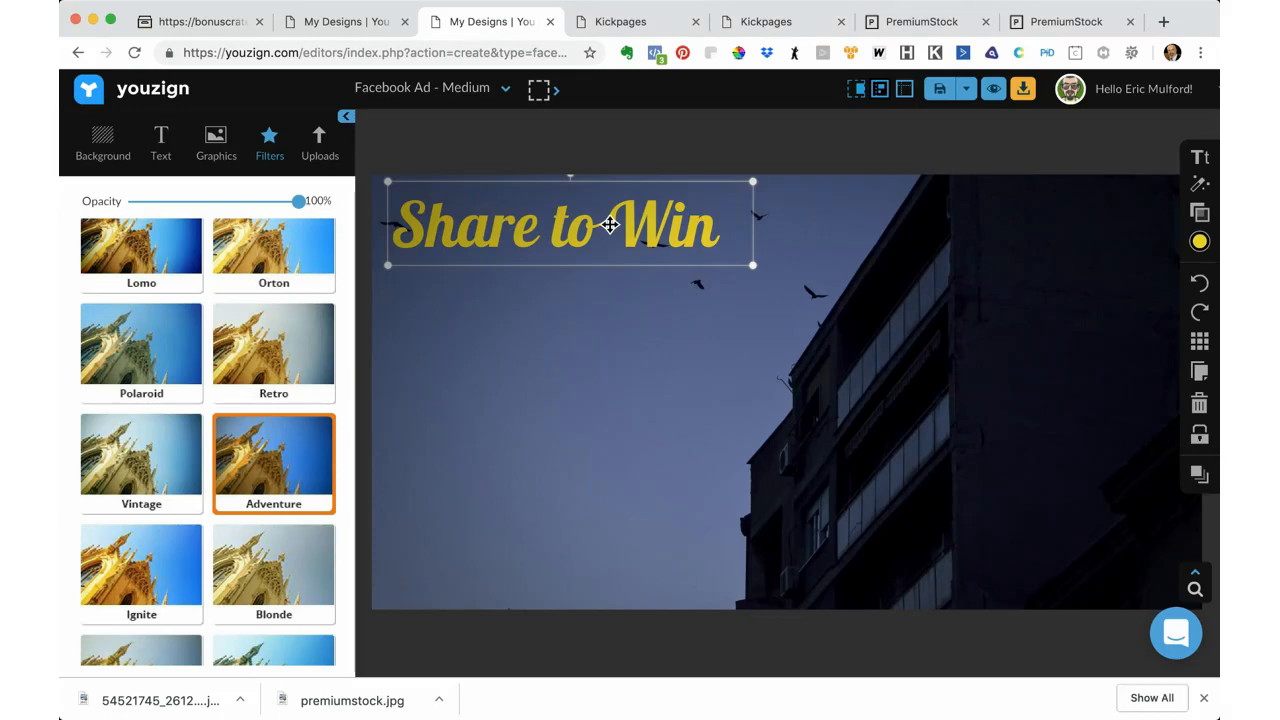
Step: Delete the "Share to Win" headline and download the filtered photo as a PNG
{"action": "left_click", "coordinate": [1200, 405]}
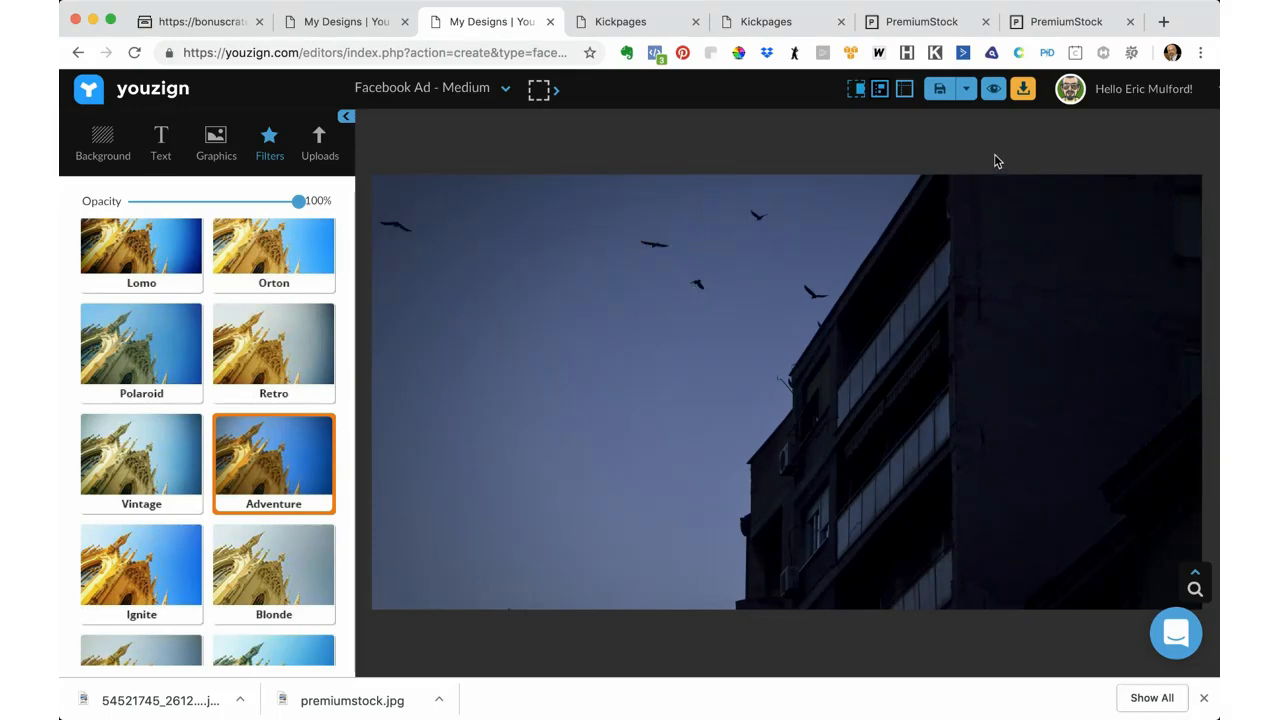
{"action": "left_click", "coordinate": [1023, 95]}
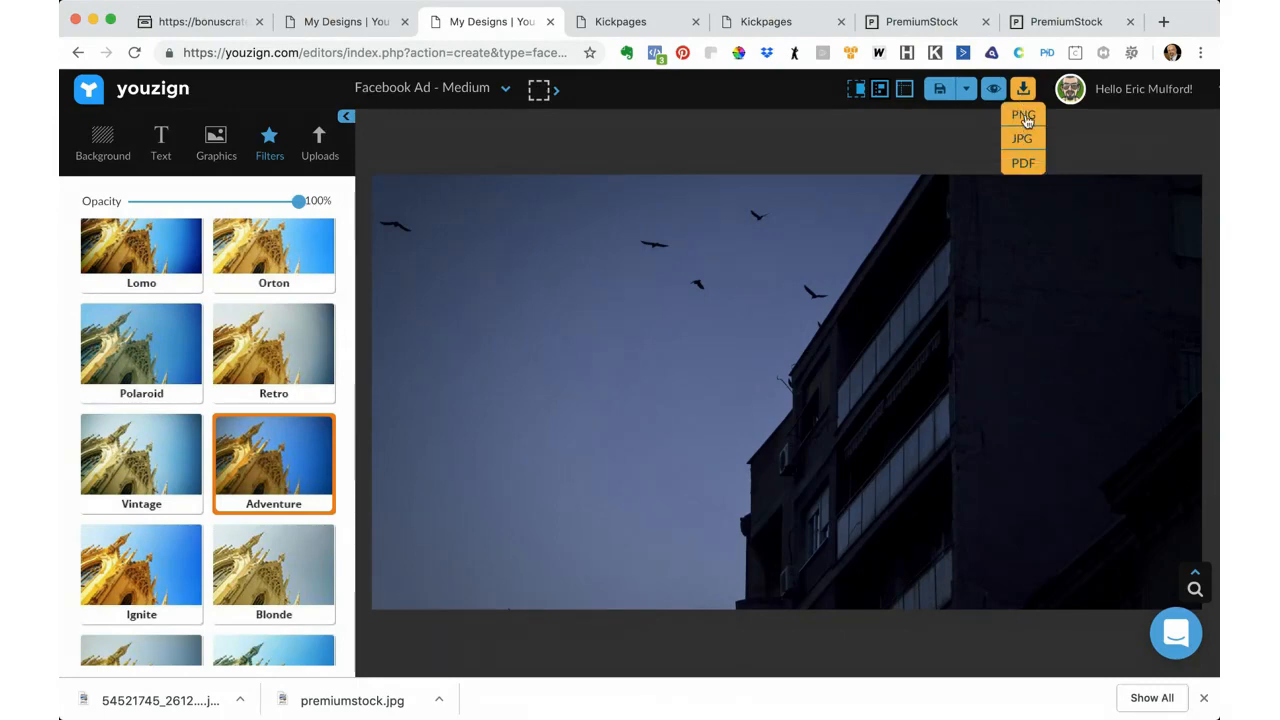
{"action": "left_click", "coordinate": [1024, 116]}
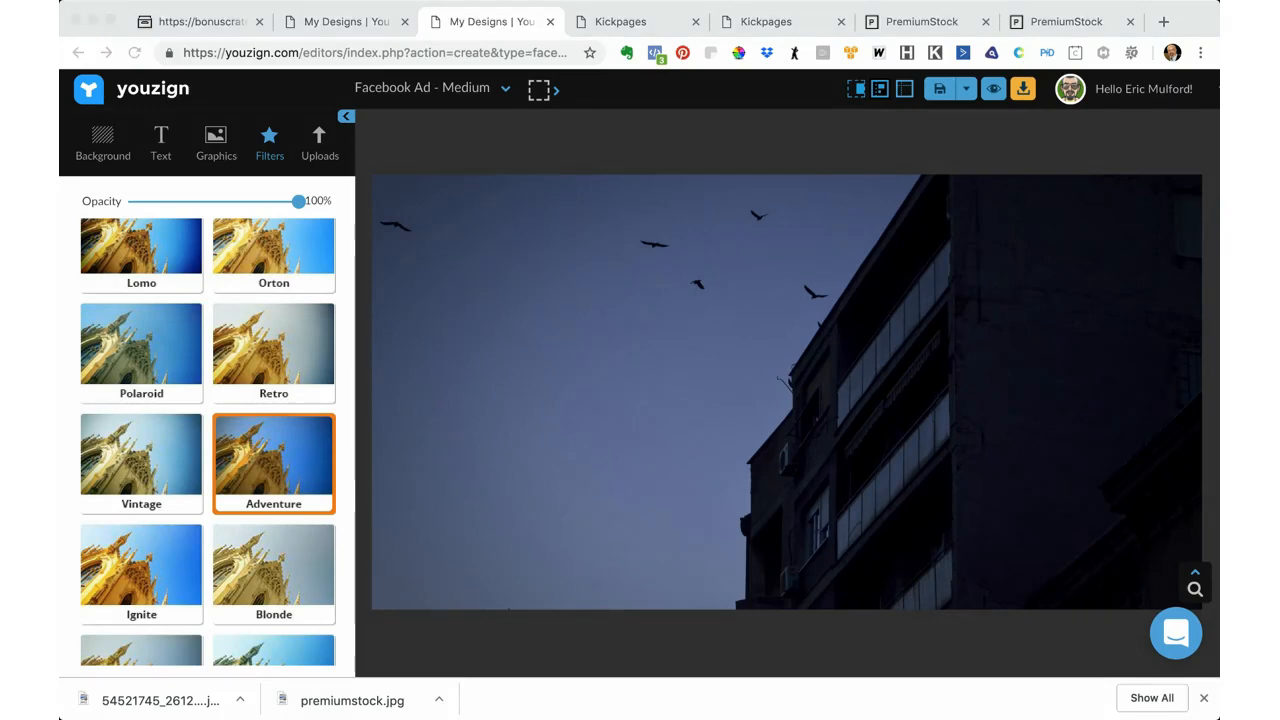
Step: Delete the building photo from the canvas and reset the filter to Original
{"action": "left_click", "coordinate": [707, 393]}
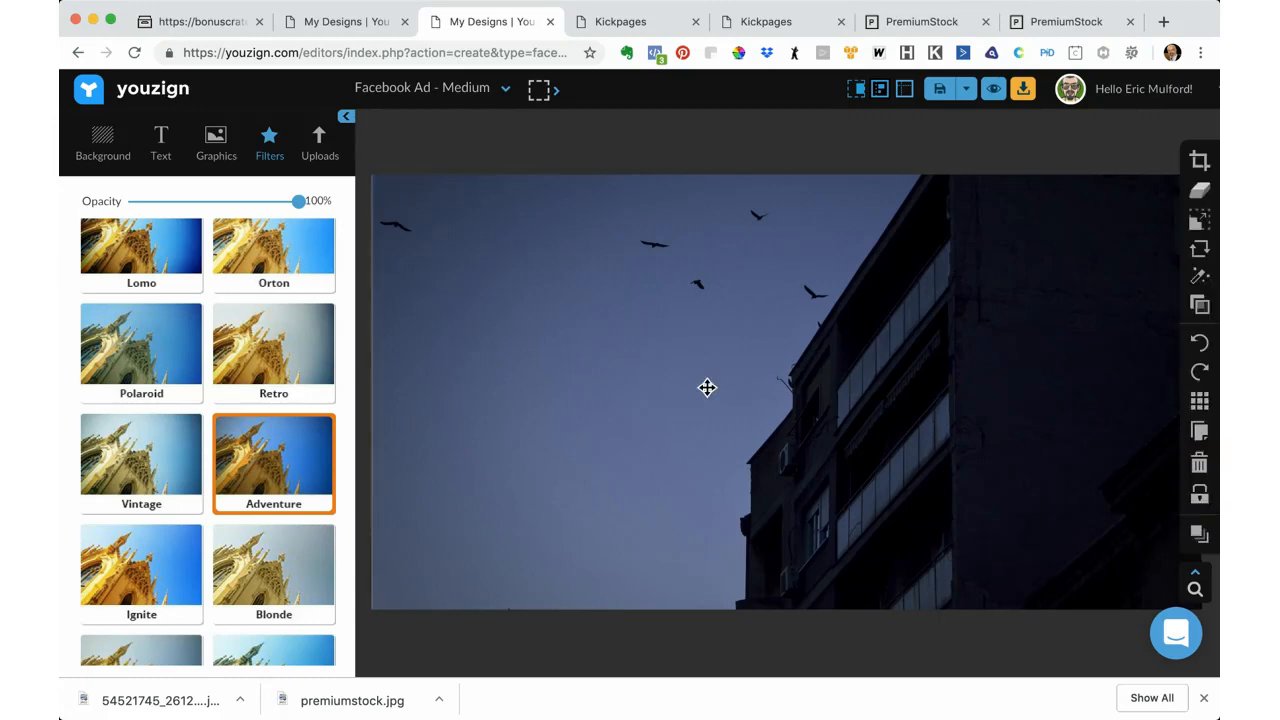
{"action": "left_click", "coordinate": [1200, 467]}
{"action": "scroll", "coordinate": [274, 457], "scroll_direction": "up", "scroll_amount": 4}
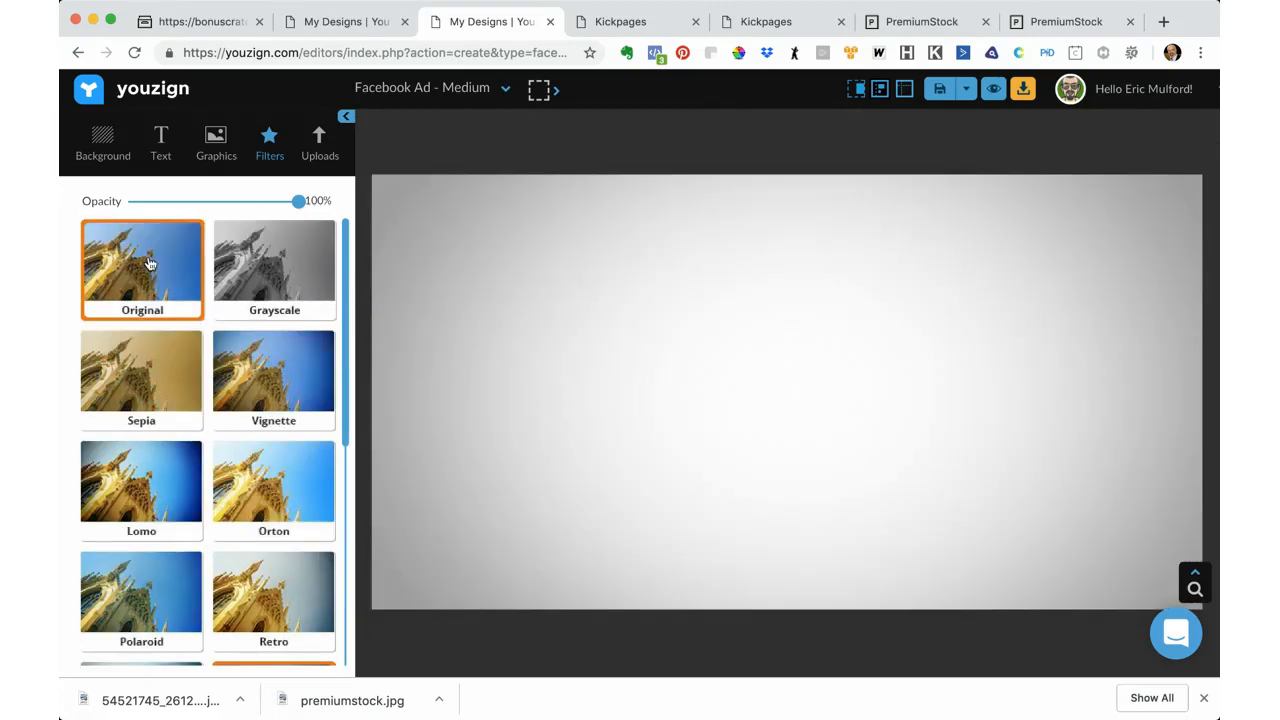
{"action": "left_click", "coordinate": [148, 263]}
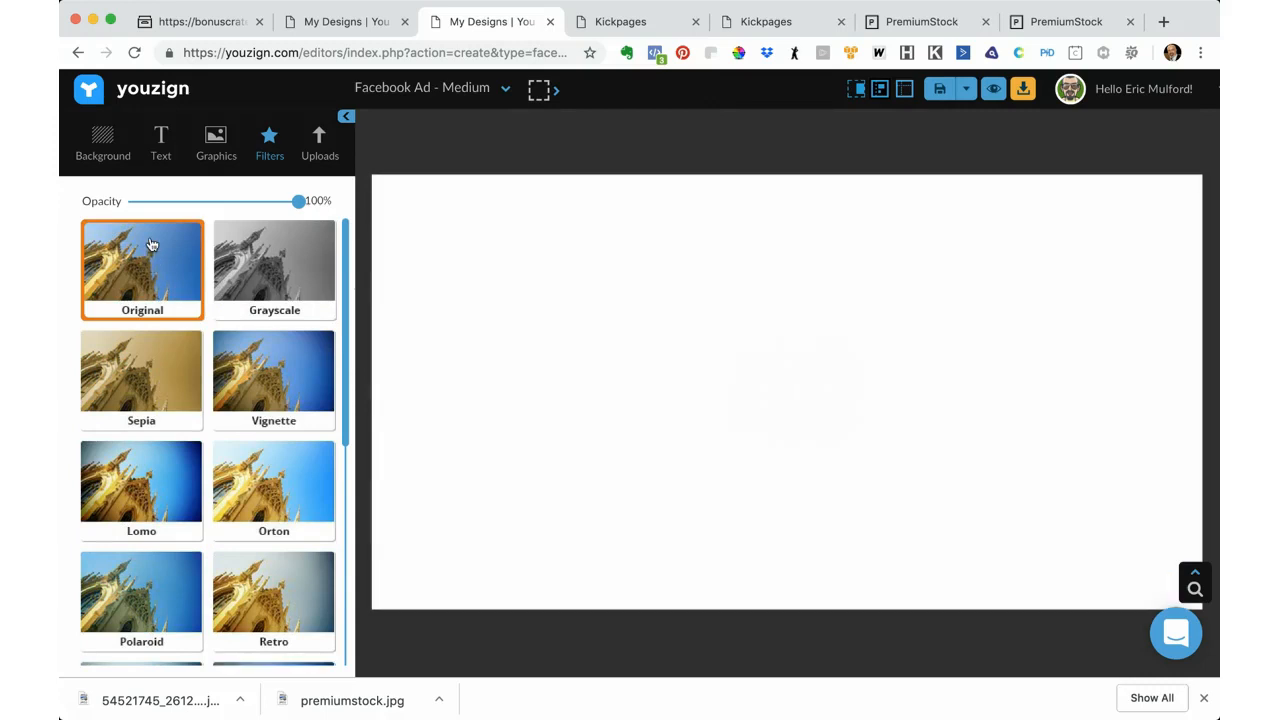
Step: Upload the exported filtered photo and stretch it slightly past the canvas's upper-left corner so it covers the whole design
{"action": "left_click", "coordinate": [319, 145]}
{"action": "left_click", "coordinate": [115, 208]}
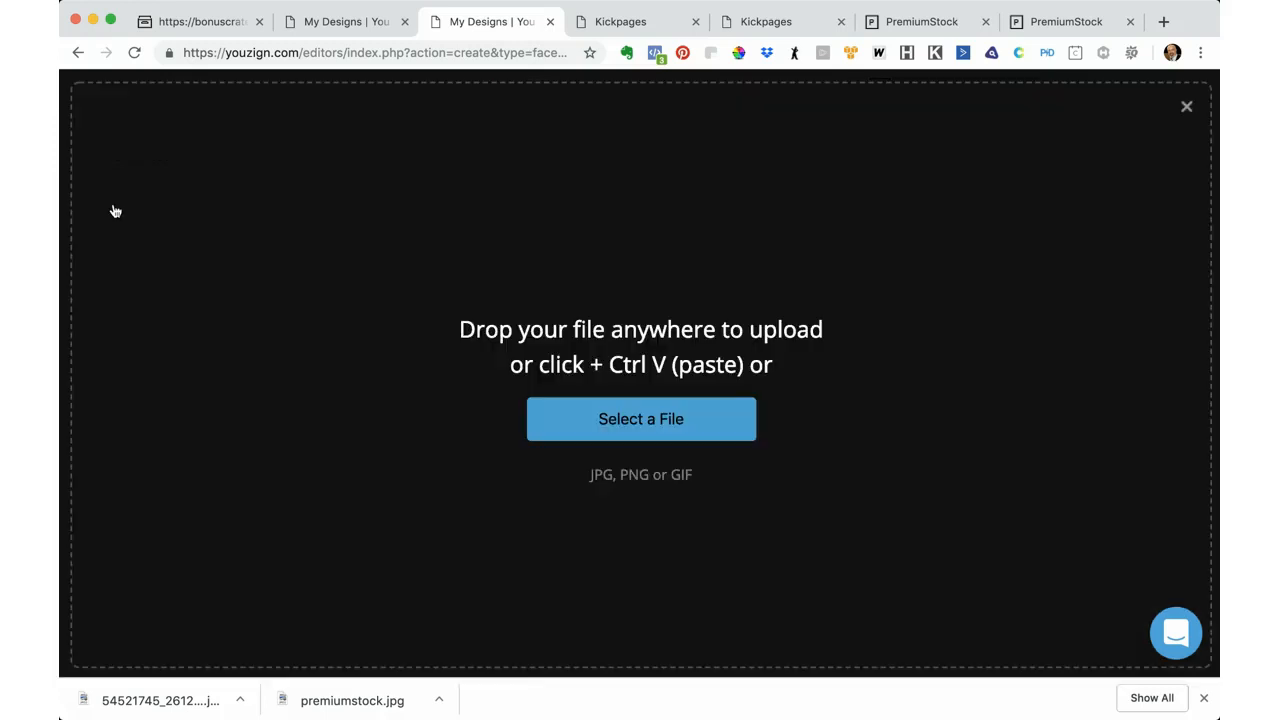
{"action": "left_click", "coordinate": [668, 431]}
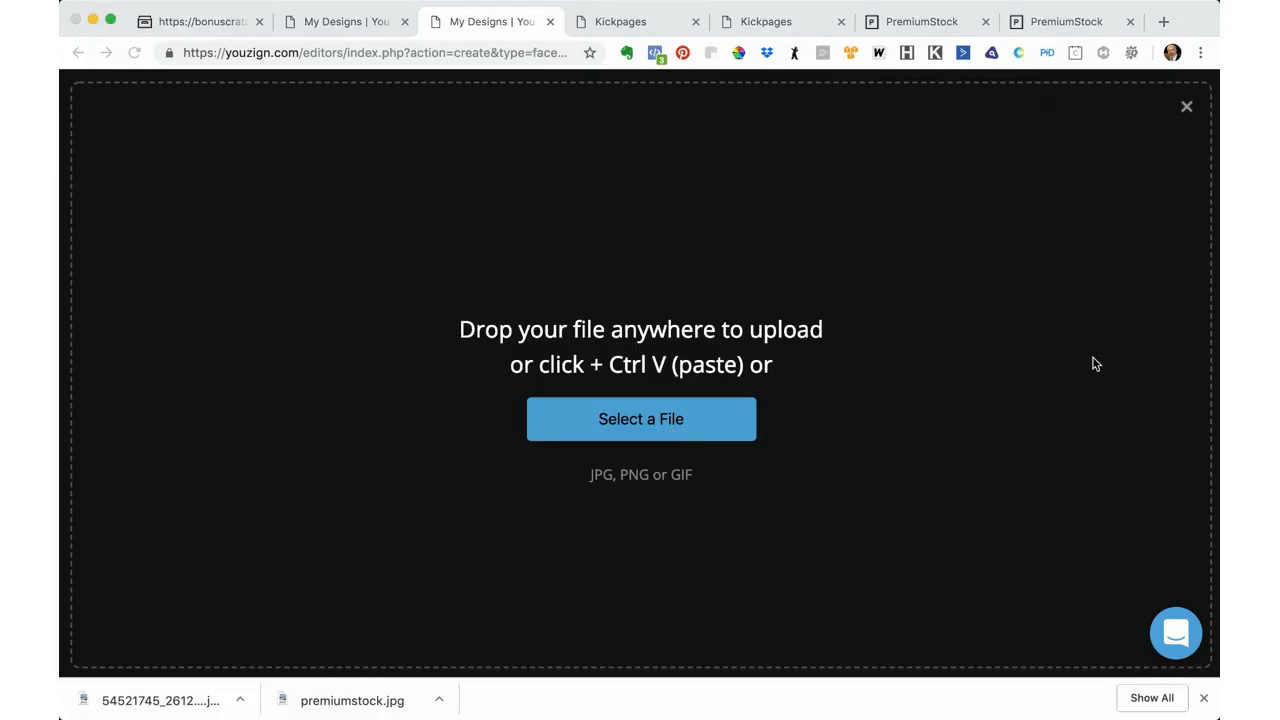
{"action": "left_click", "coordinate": [1169, 347]}
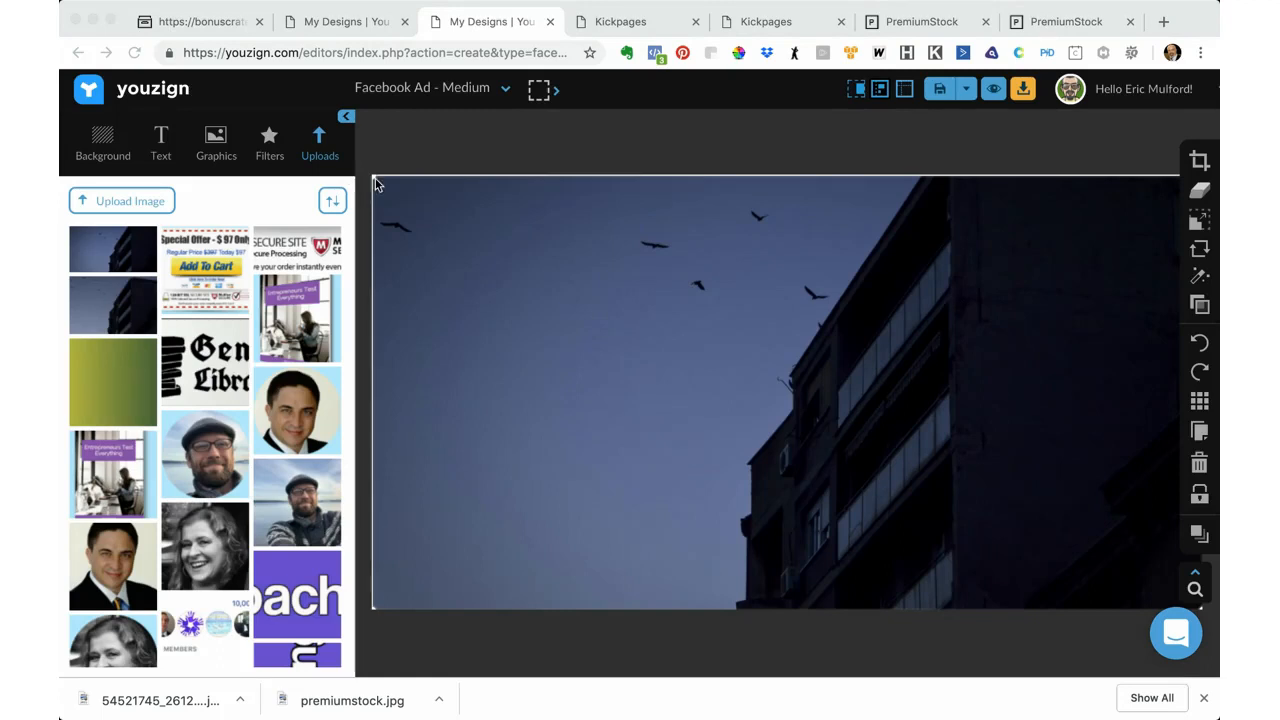
{"action": "left_click_drag", "start_coordinate": [371, 177], "coordinate": [364, 173]}
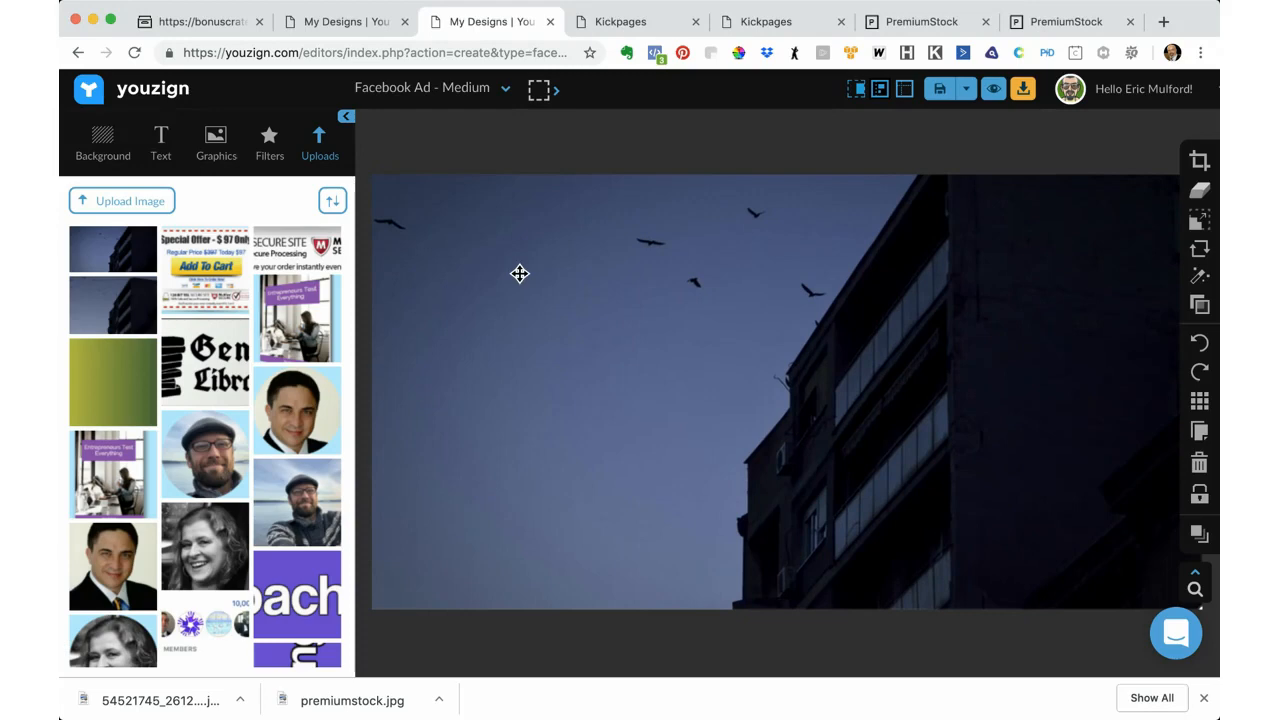
Step: Add the "Share to Win" text preset and place it near the photo's upper-left corner
{"action": "left_click", "coordinate": [161, 145]}
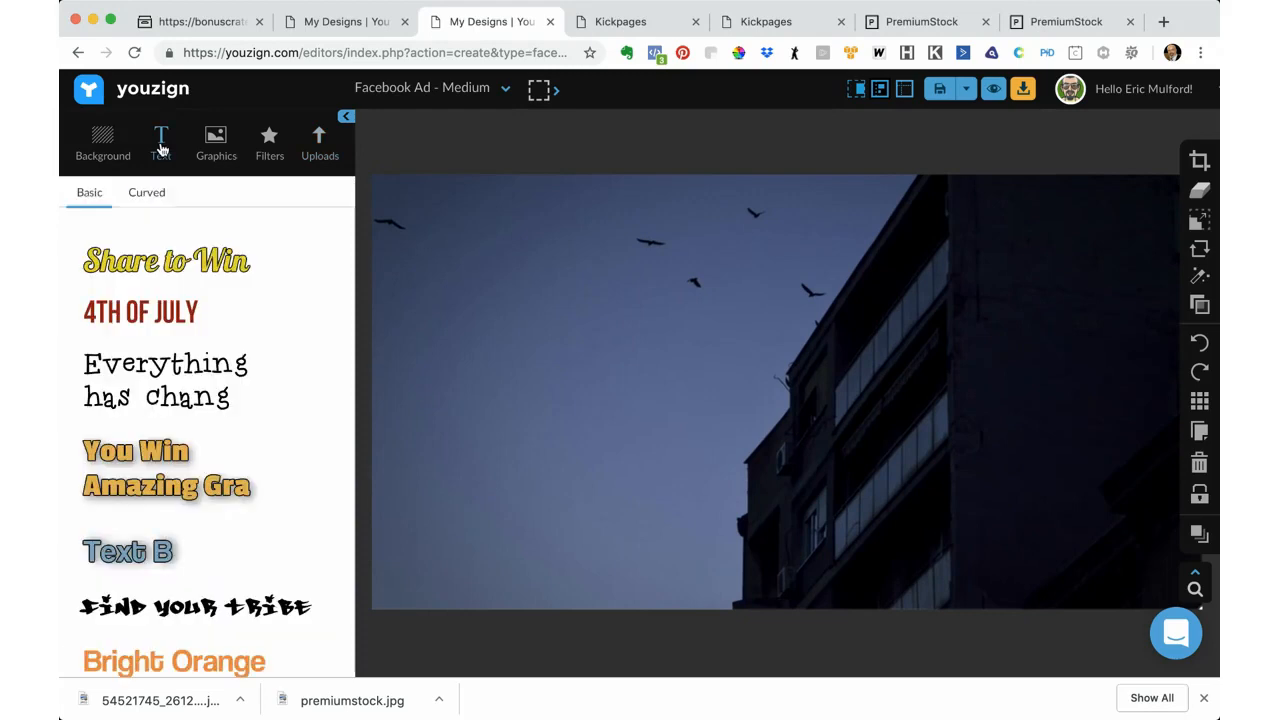
{"action": "left_click", "coordinate": [185, 260]}
{"action": "left_click_drag", "start_coordinate": [675, 392], "coordinate": [472, 232]}
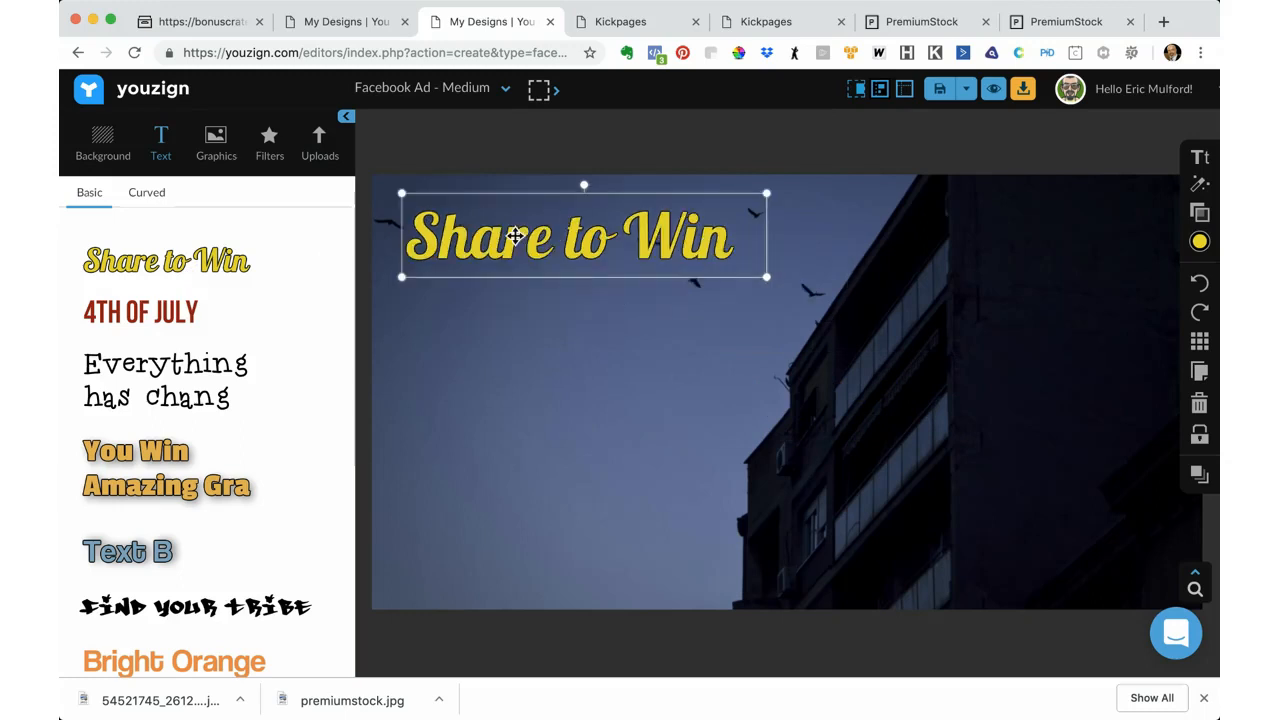
{"action": "left_click", "coordinate": [705, 402]}
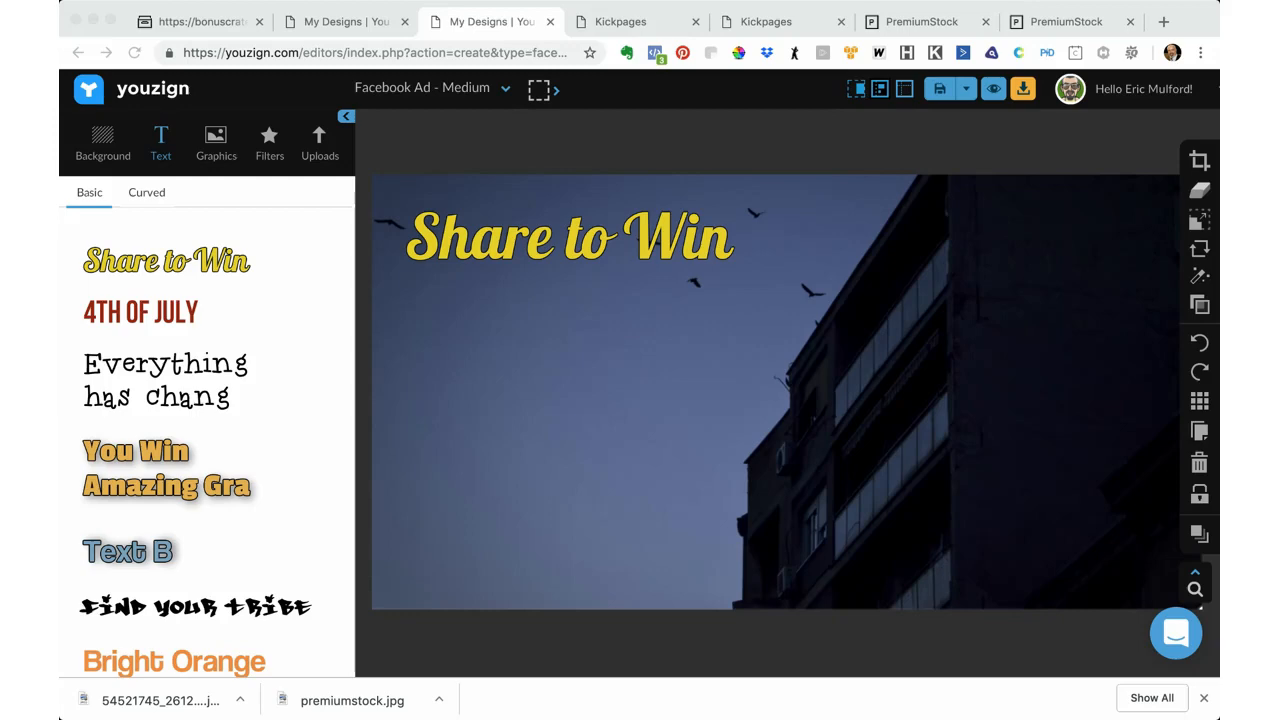
Step: Switch to the other Facebook ad design and delete both its small gradient image and the full-size gradient overlay
{"action": "left_click", "coordinate": [352, 31]}
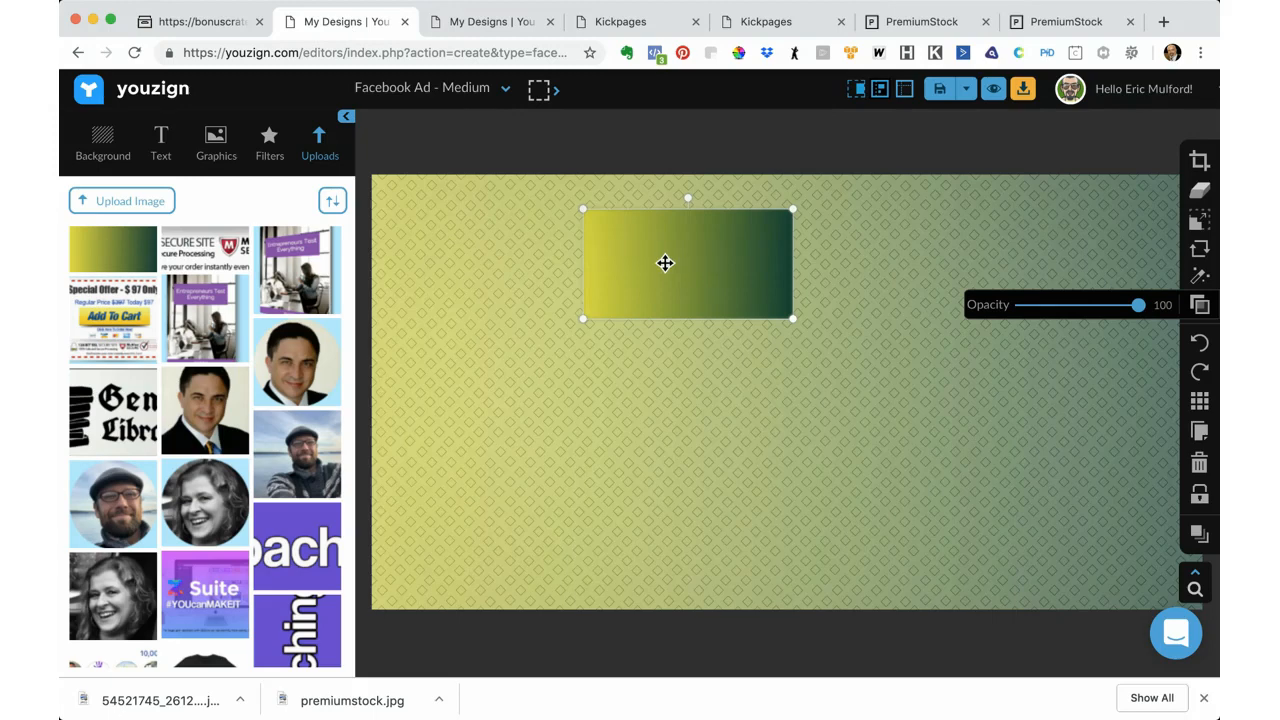
{"action": "left_click", "coordinate": [1199, 463]}
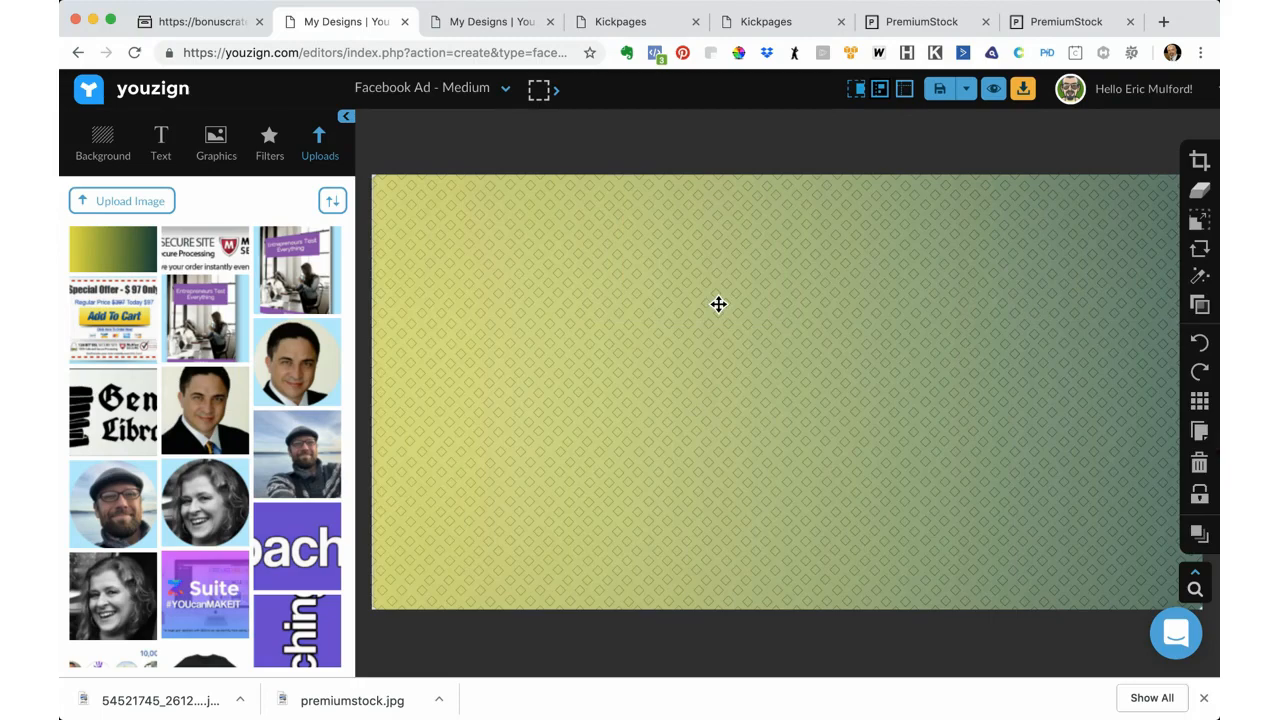
{"action": "left_click", "coordinate": [106, 146]}
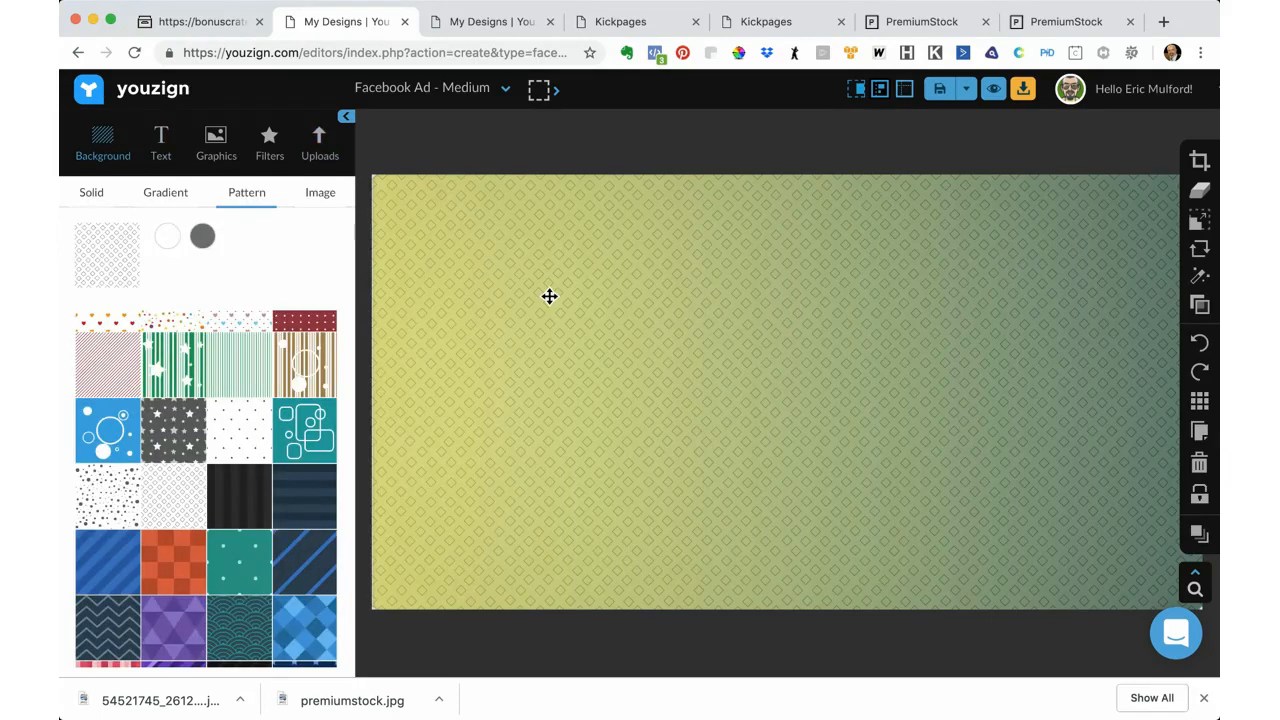
{"action": "left_click_drag", "start_coordinate": [929, 371], "coordinate": [1014, 400]}
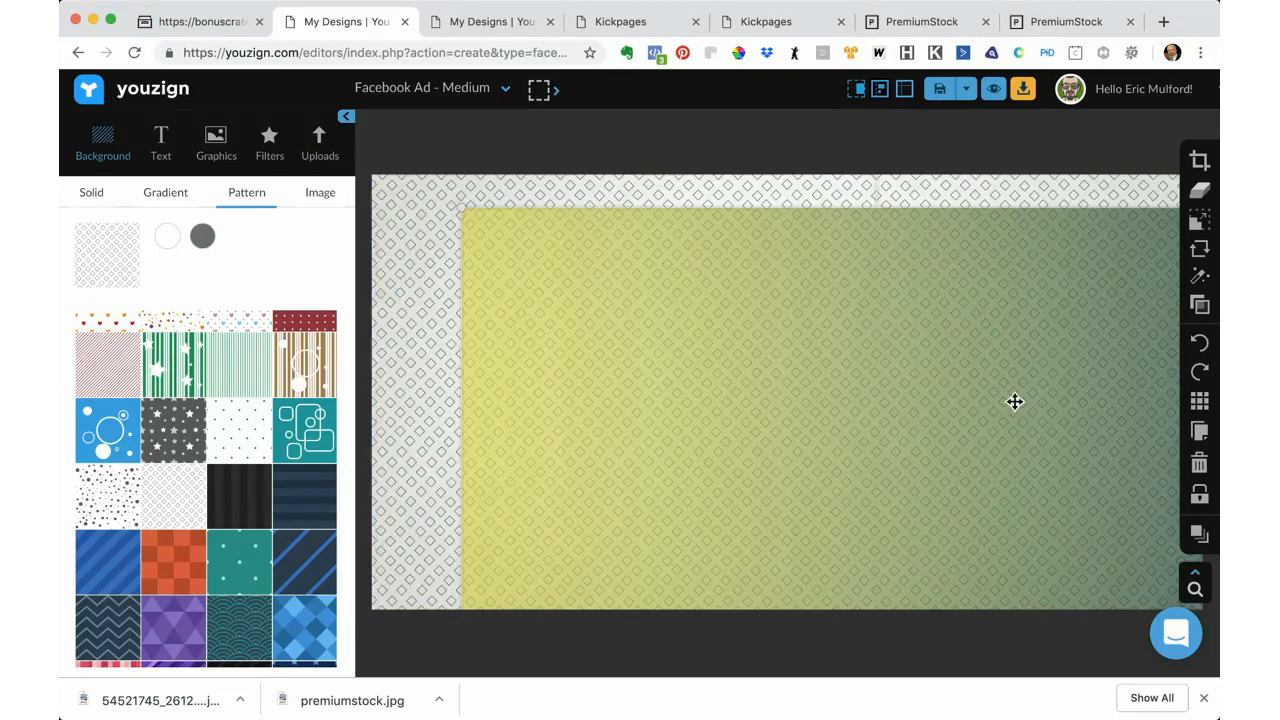
{"action": "left_click", "coordinate": [1199, 463]}
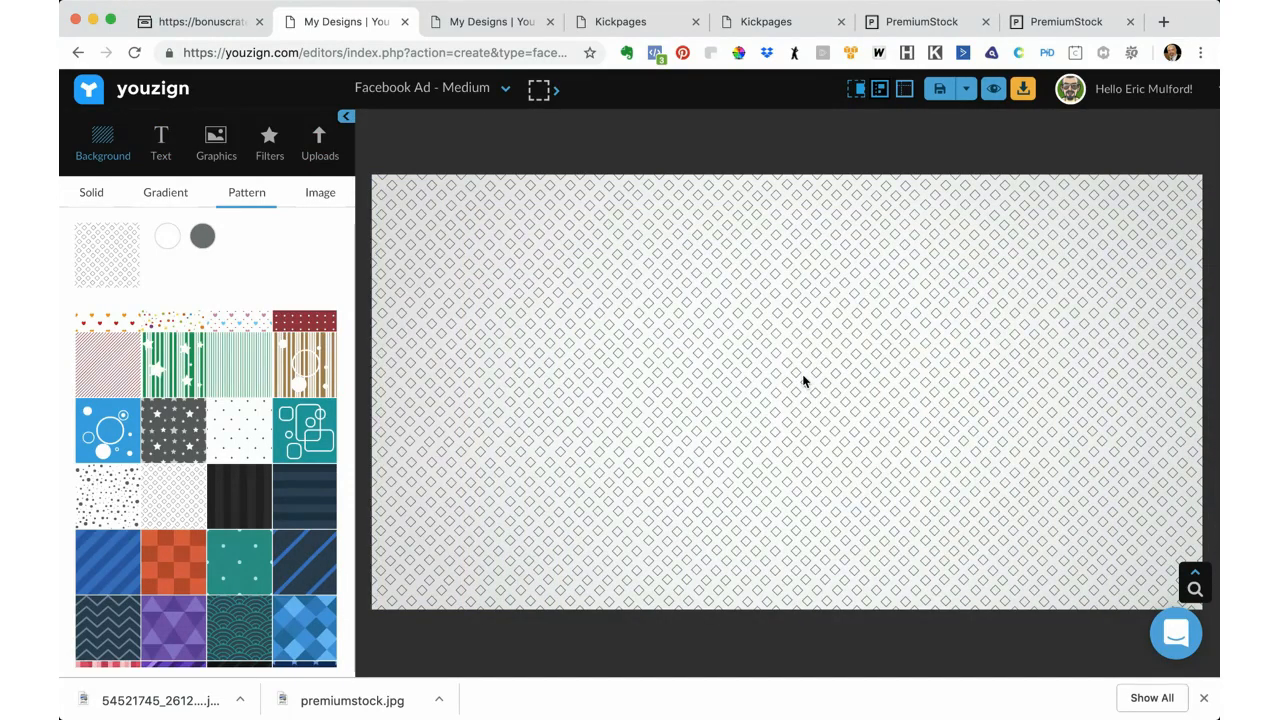
Step: Insert the red water lily photo from the Pixabay integration and set it as the background
{"action": "left_click", "coordinate": [217, 142]}
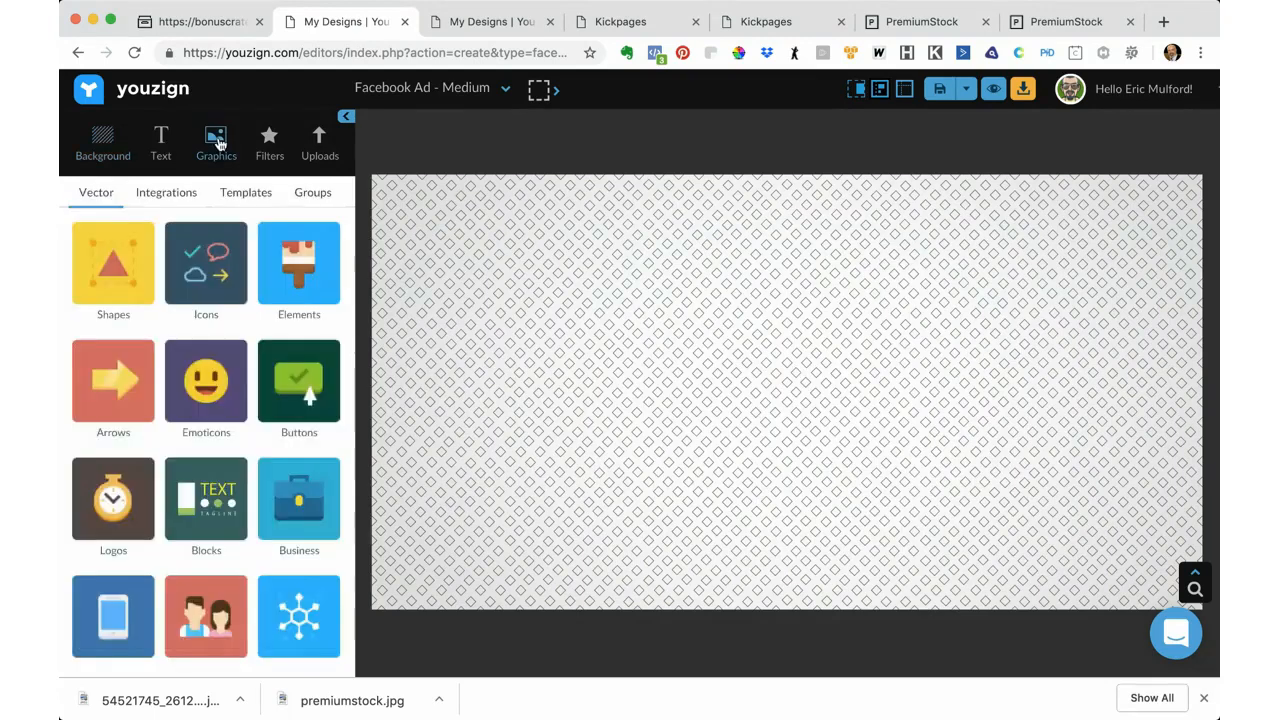
{"action": "scroll", "coordinate": [185, 296], "scroll_direction": "down", "scroll_amount": 1}
{"action": "scroll", "coordinate": [183, 288], "scroll_direction": "down", "scroll_amount": 1}
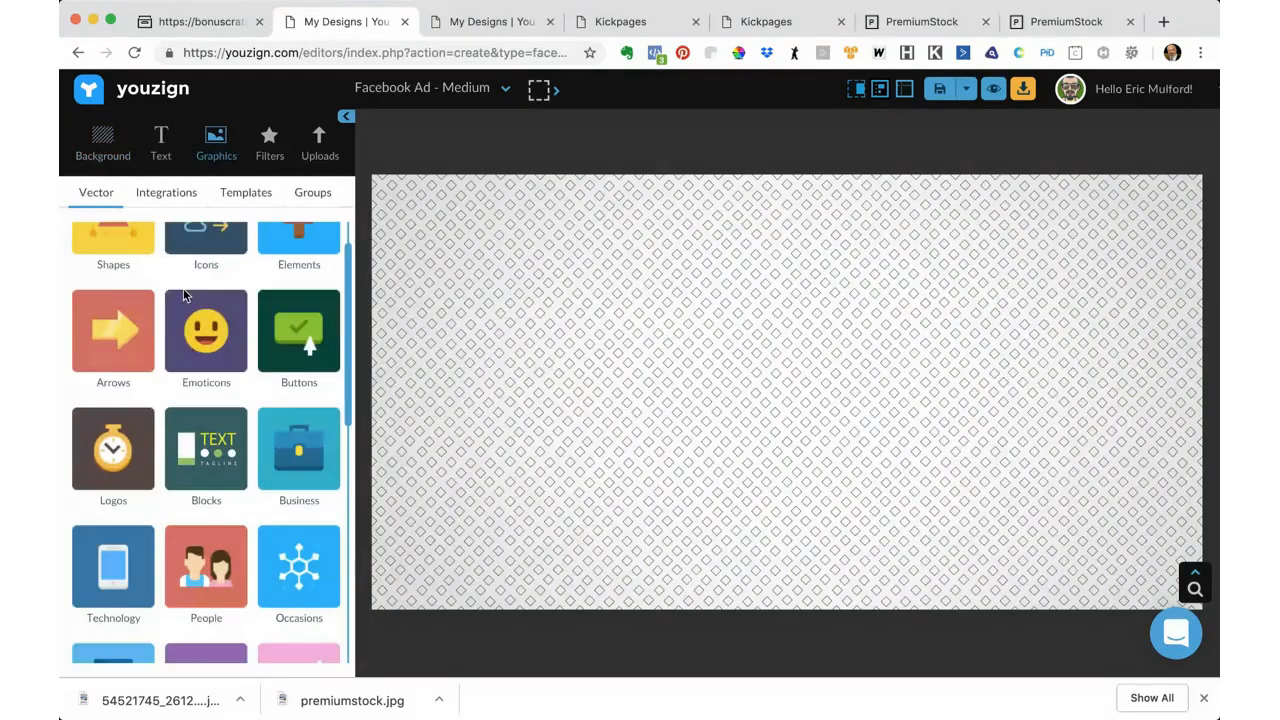
{"action": "scroll", "coordinate": [183, 288], "scroll_direction": "up", "scroll_amount": 2}
{"action": "left_click", "coordinate": [160, 195]}
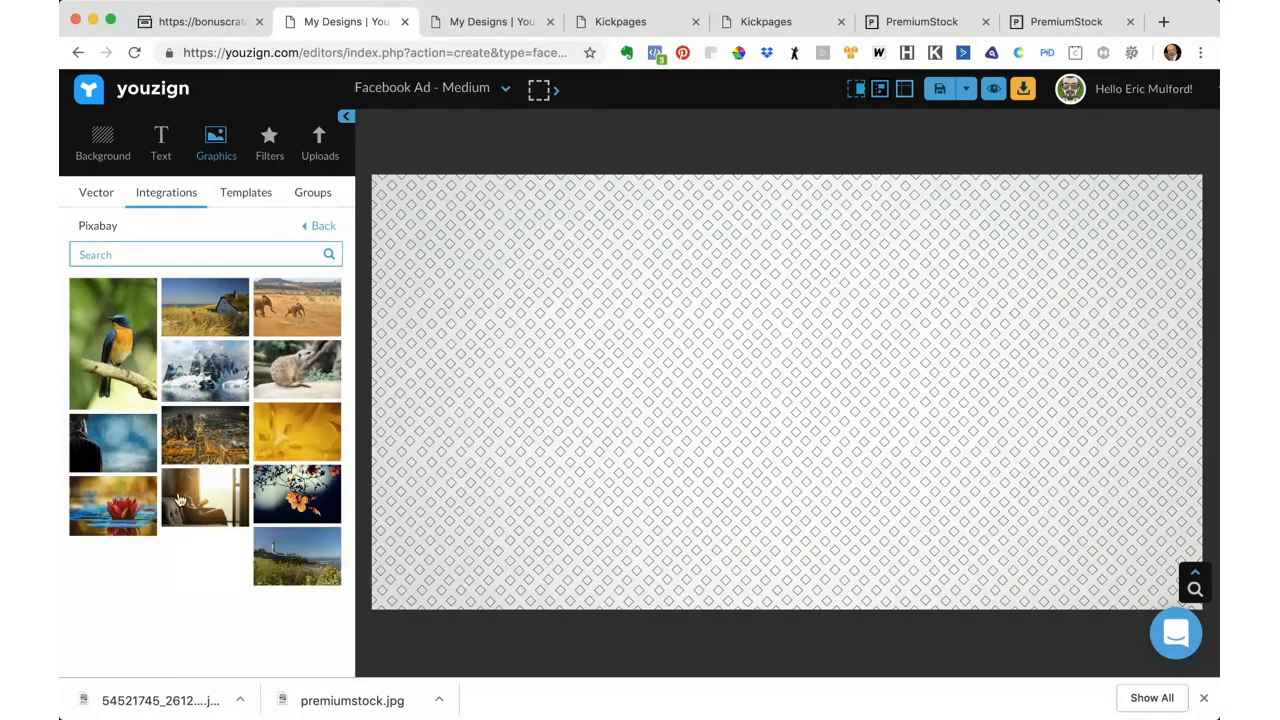
{"action": "left_click", "coordinate": [124, 508]}
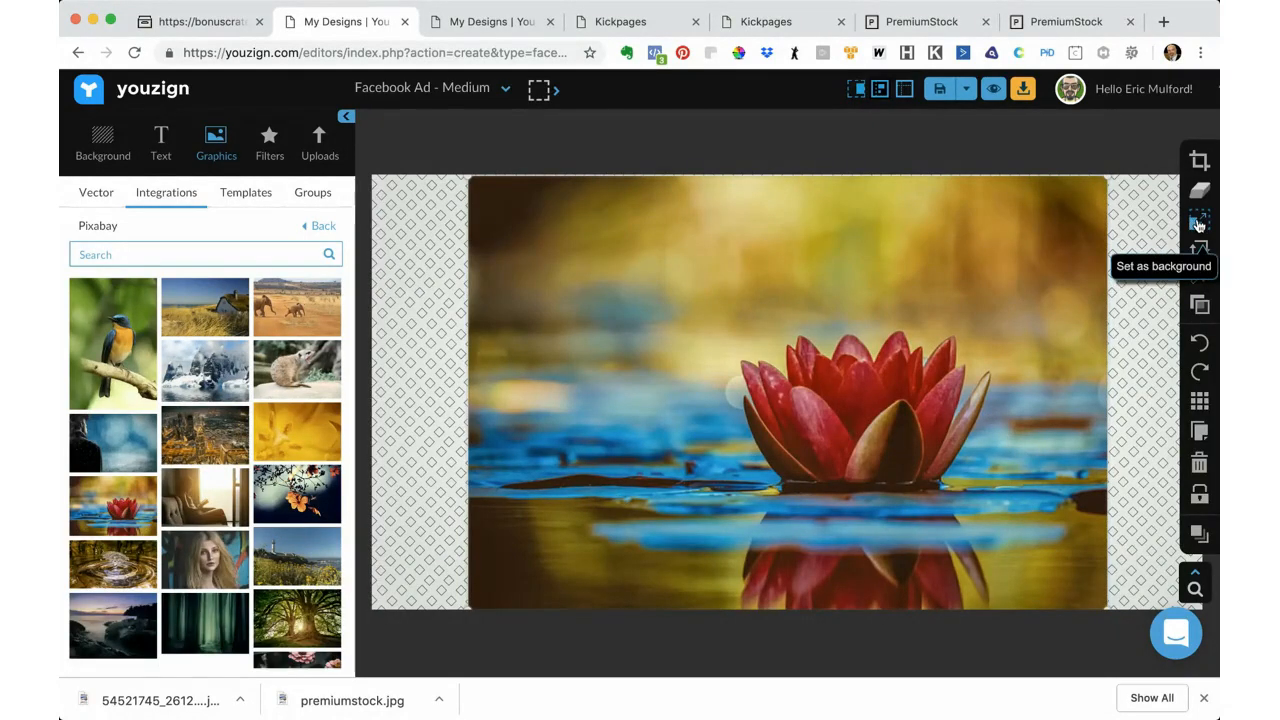
{"action": "left_click", "coordinate": [1196, 222]}
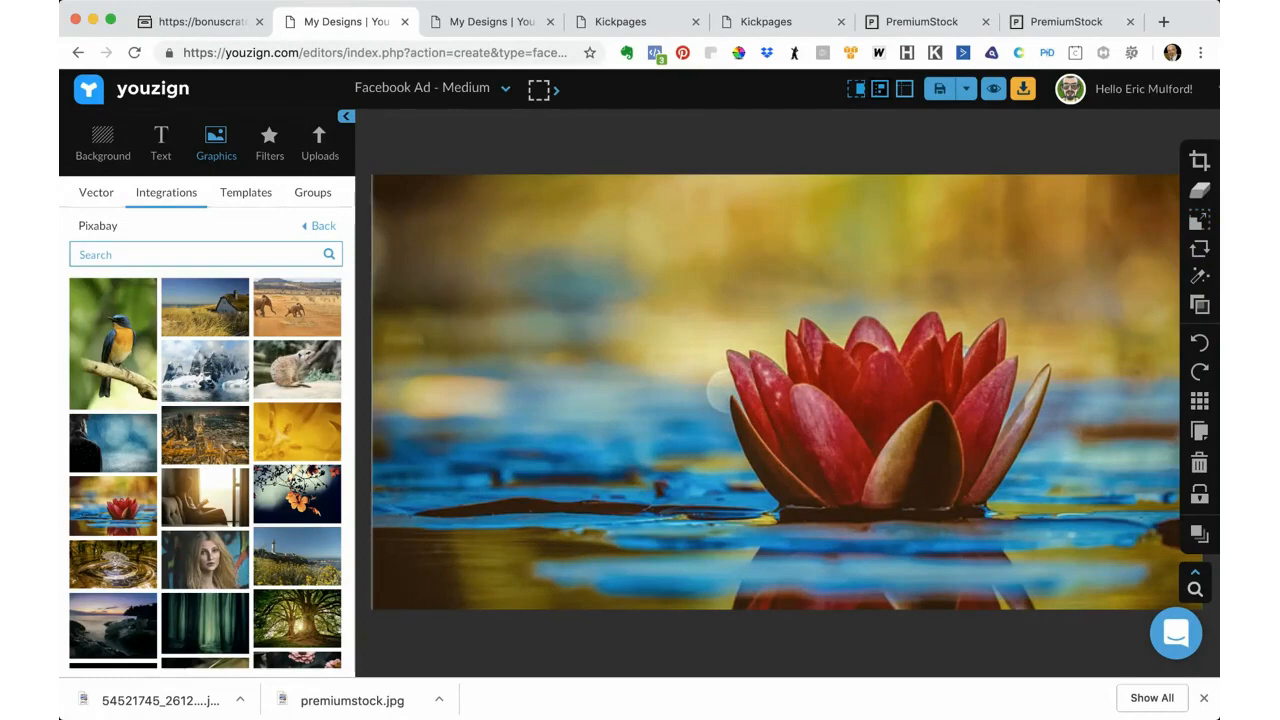
{"action": "left_click", "coordinate": [760, 320]}
Step: Cover the water lily photo with the uploaded yellow-to-green gradient image, raise its opacity to 100, and align it with the canvas
{"action": "left_click", "coordinate": [320, 145]}
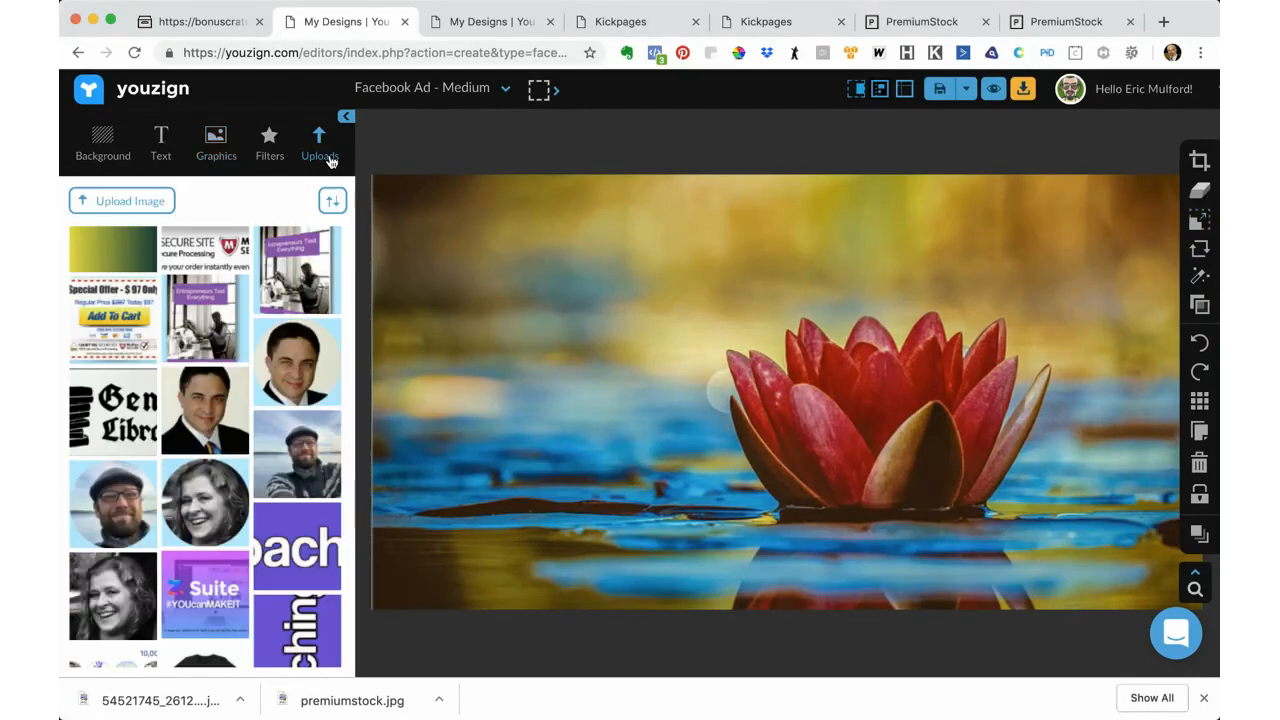
{"action": "left_click", "coordinate": [101, 254]}
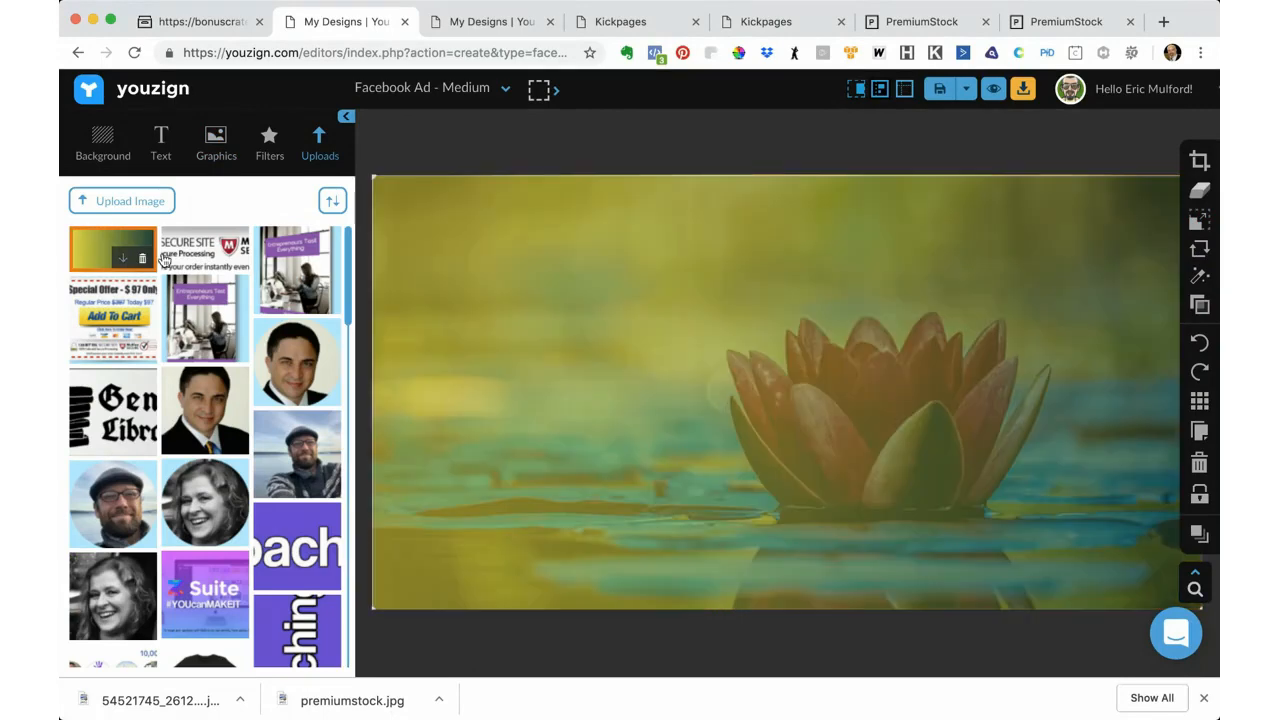
{"action": "mouse_move", "coordinate": [759, 290]}
{"action": "left_mouse_down"}
{"action": "mouse_move", "coordinate": [826, 326]}
{"action": "mouse_move", "coordinate": [780, 280]}
{"action": "mouse_move", "coordinate": [756, 280]}
{"action": "left_mouse_up"}
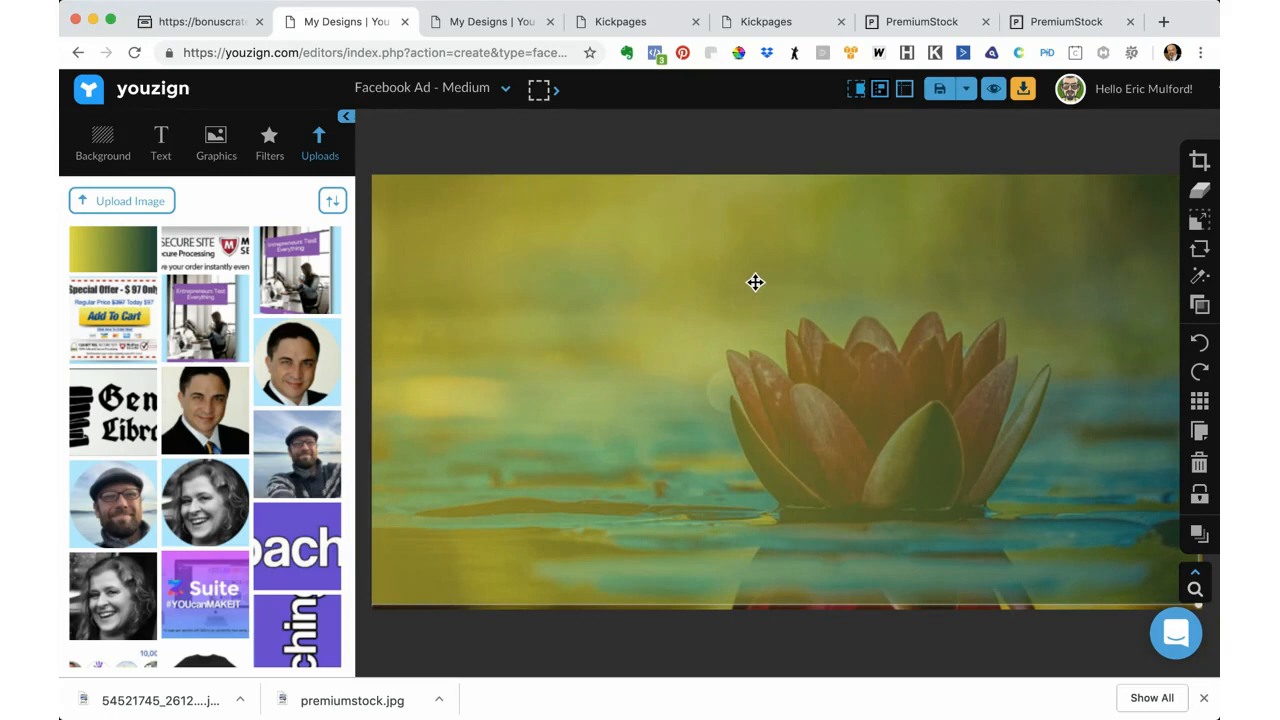
{"action": "left_click", "coordinate": [1200, 305]}
{"action": "left_click_drag", "start_coordinate": [1095, 305], "coordinate": [1138, 305]}
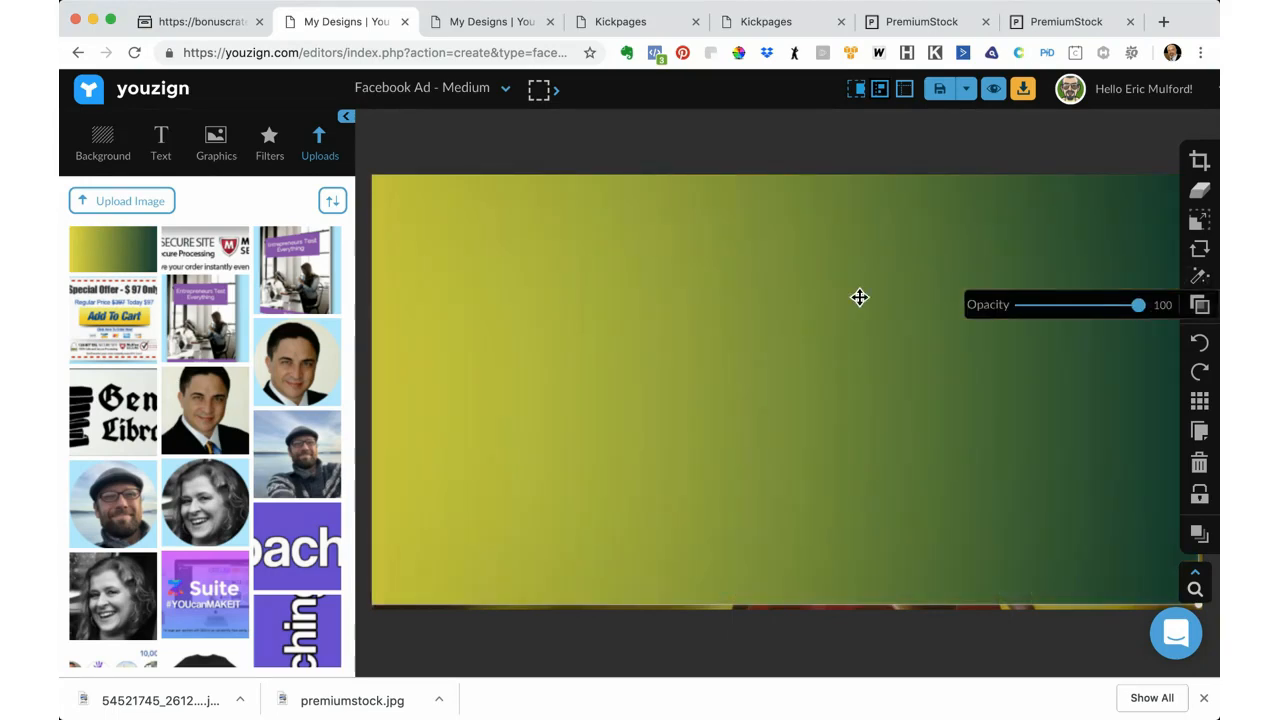
{"action": "left_click_drag", "start_coordinate": [819, 257], "coordinate": [820, 260]}
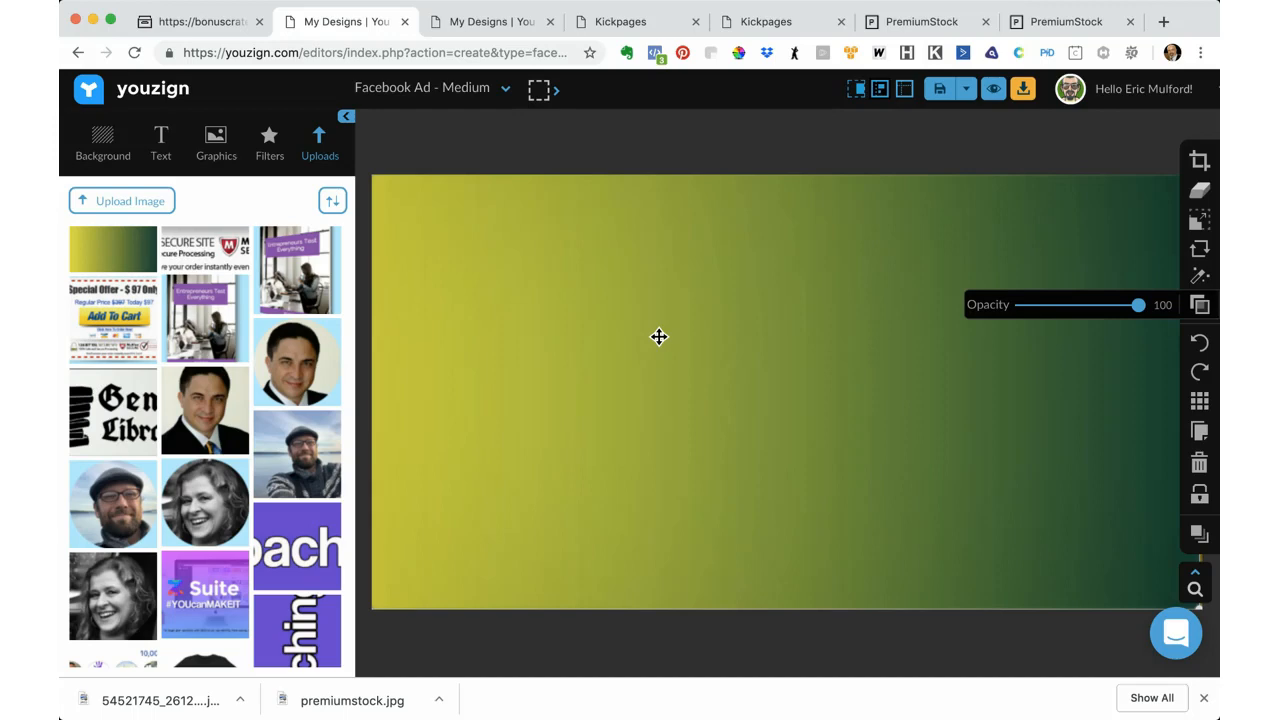
Step: Lower the gradient overlay's opacity over the water lily photo to 52 and then to 31
{"action": "left_click", "coordinate": [95, 145]}
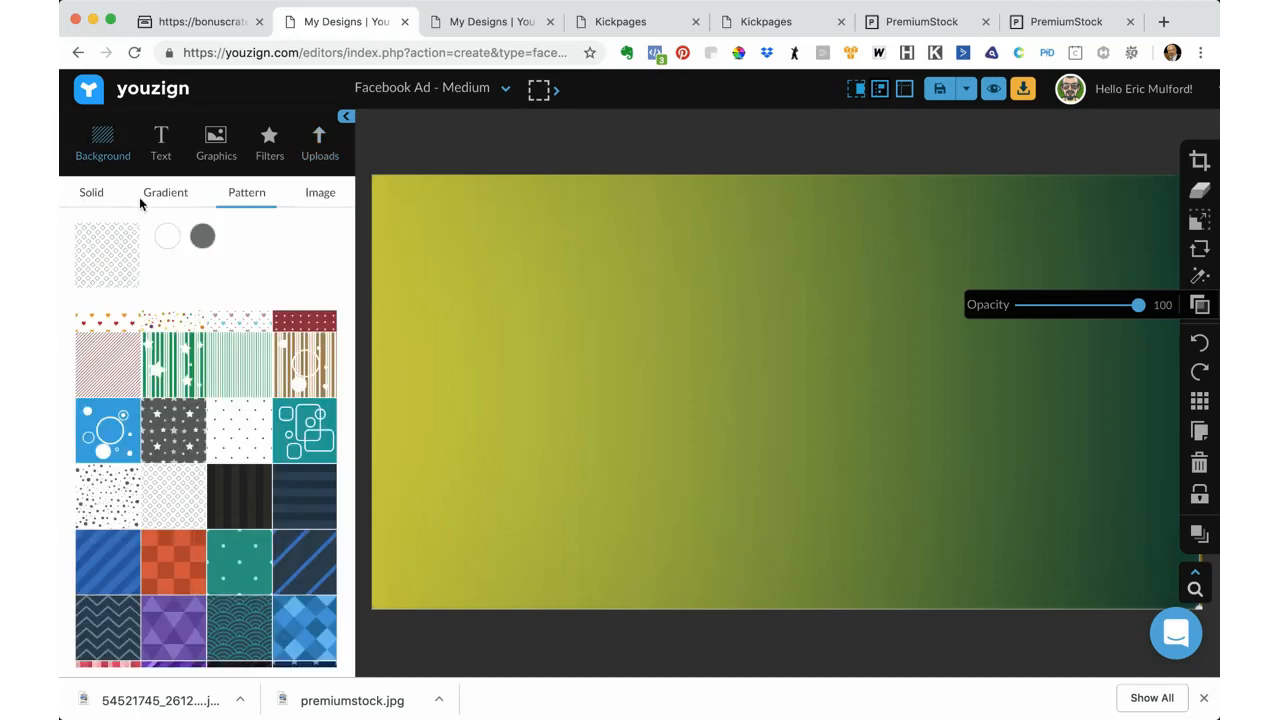
{"action": "left_click", "coordinate": [160, 193]}
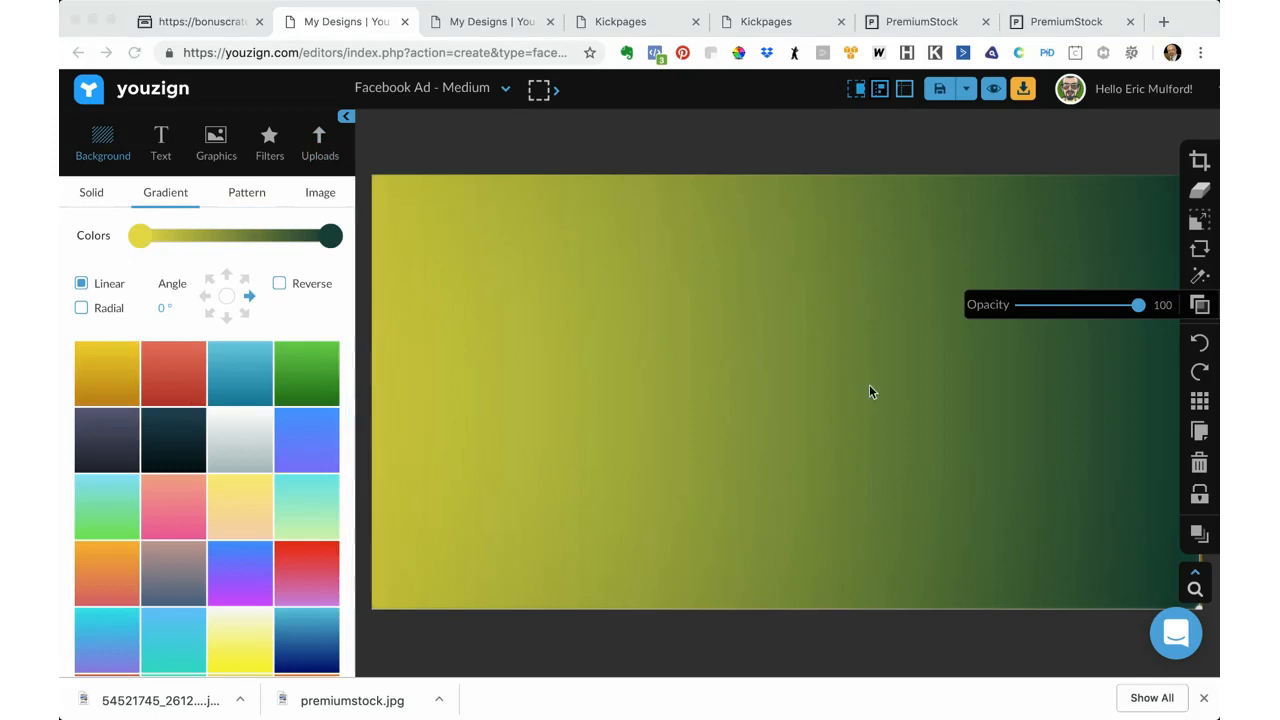
{"action": "left_click", "coordinate": [1191, 289]}
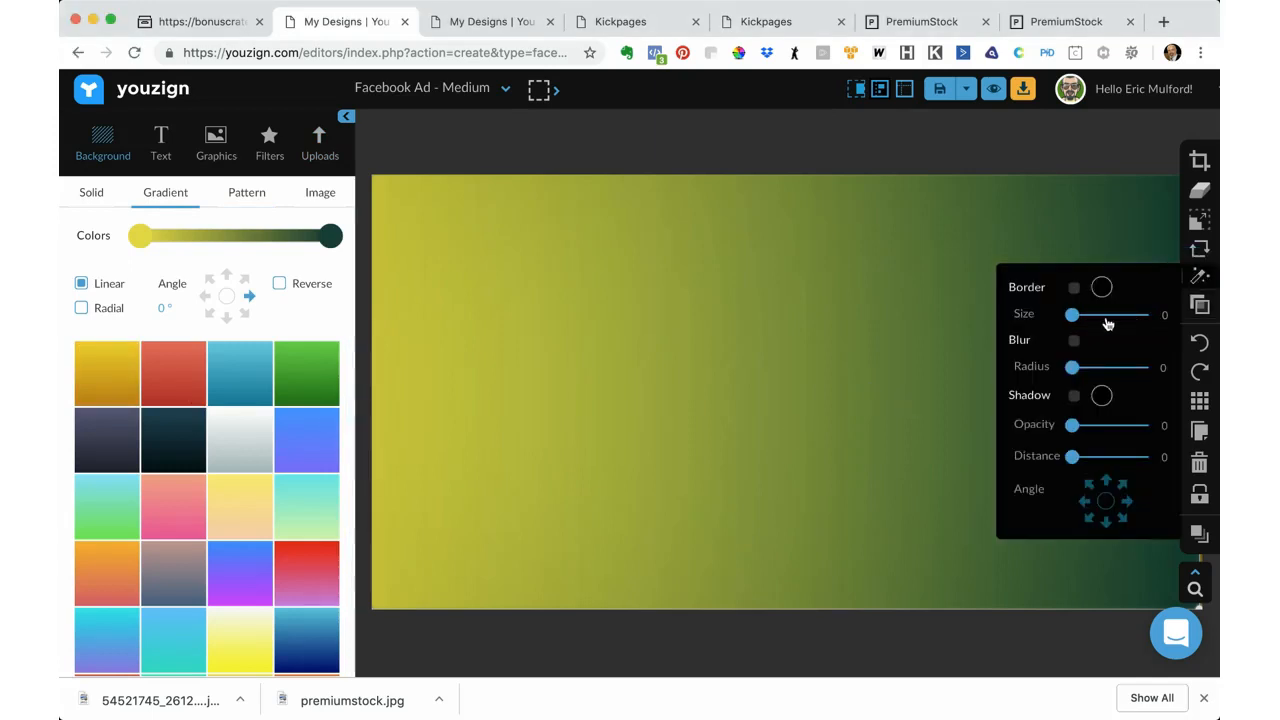
{"action": "left_click", "coordinate": [1201, 309]}
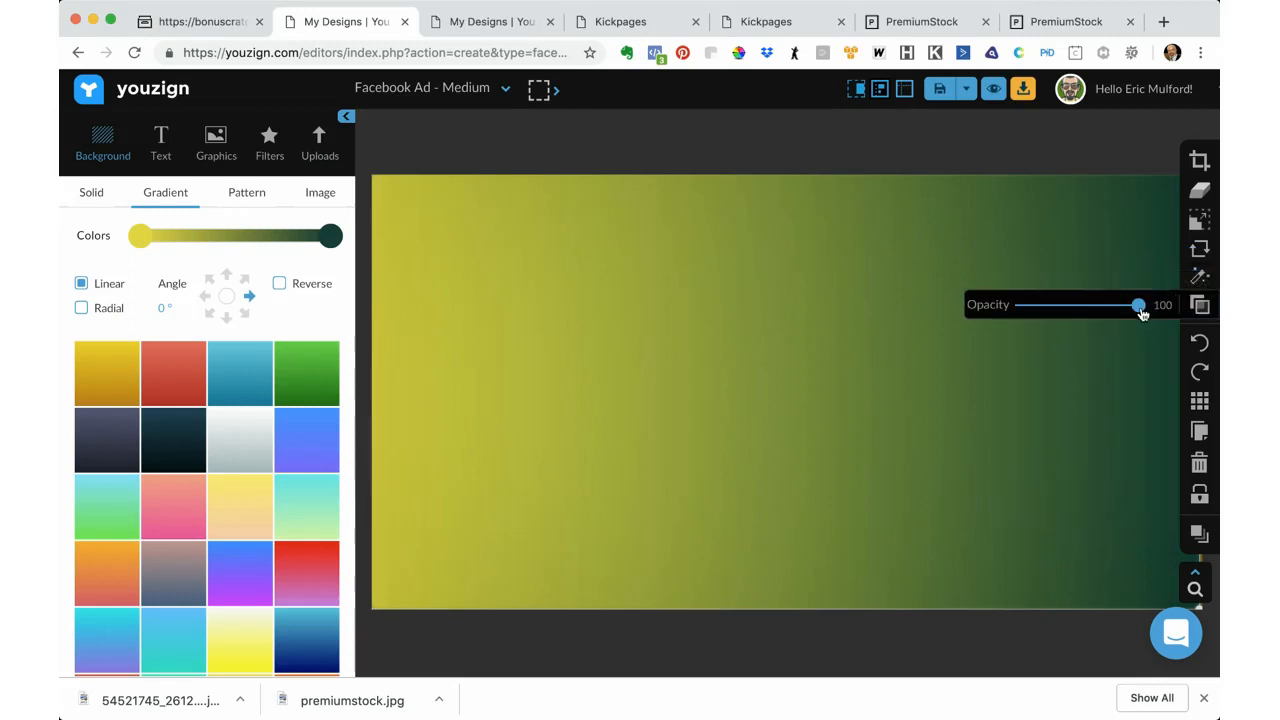
{"action": "left_click_drag", "start_coordinate": [1142, 313], "coordinate": [1085, 311]}
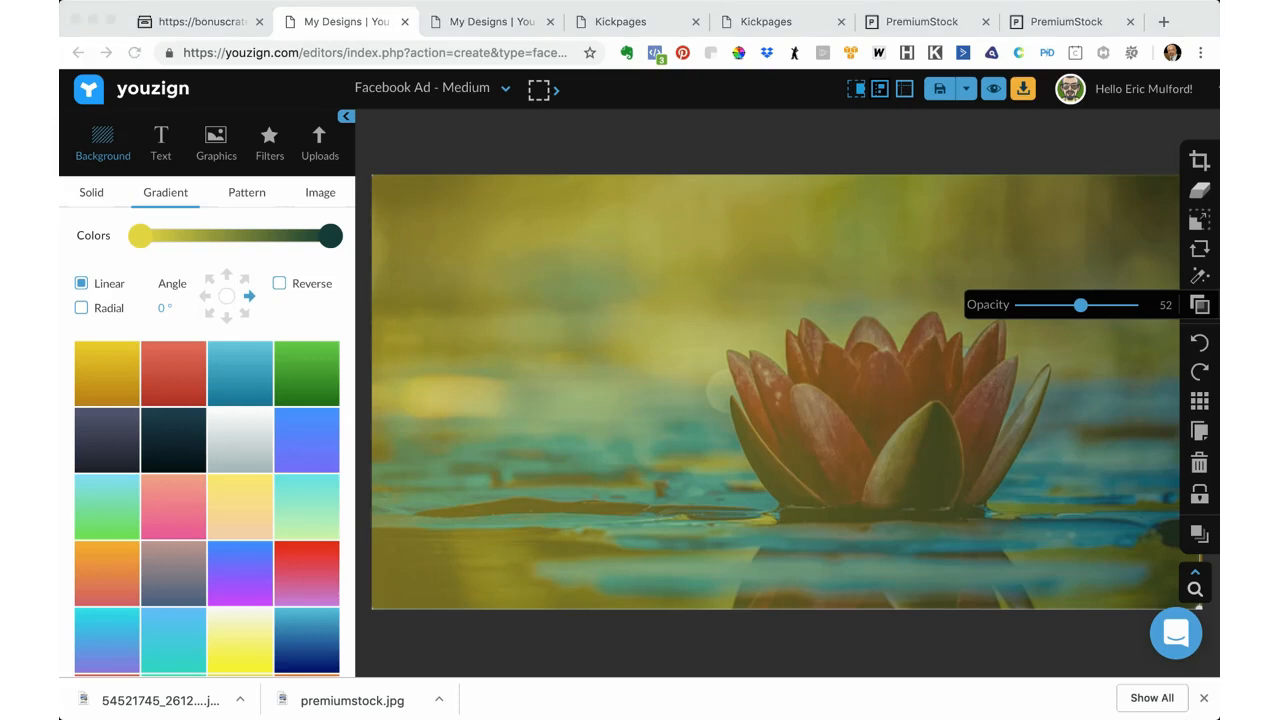
{"action": "left_click", "coordinate": [944, 373]}
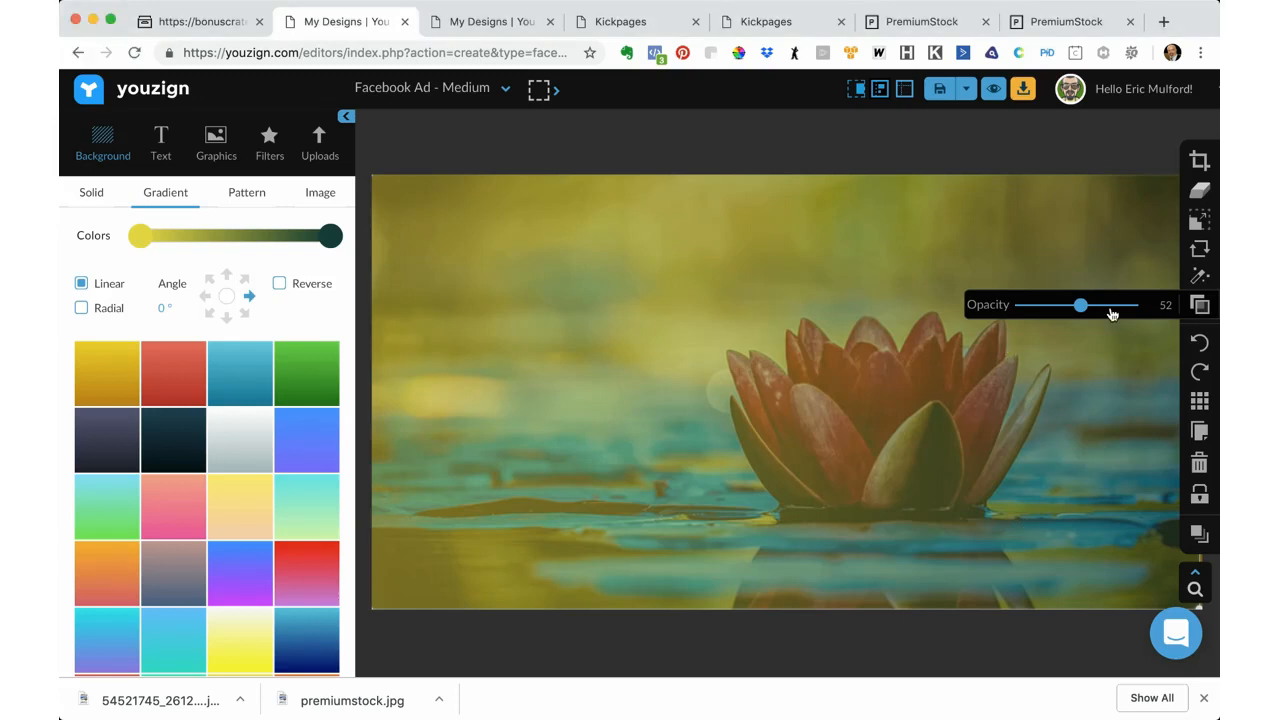
{"action": "mouse_move", "coordinate": [1078, 314]}
{"action": "left_mouse_down"}
{"action": "mouse_move", "coordinate": [990, 303]}
{"action": "mouse_move", "coordinate": [1058, 318]}
{"action": "left_mouse_up"}
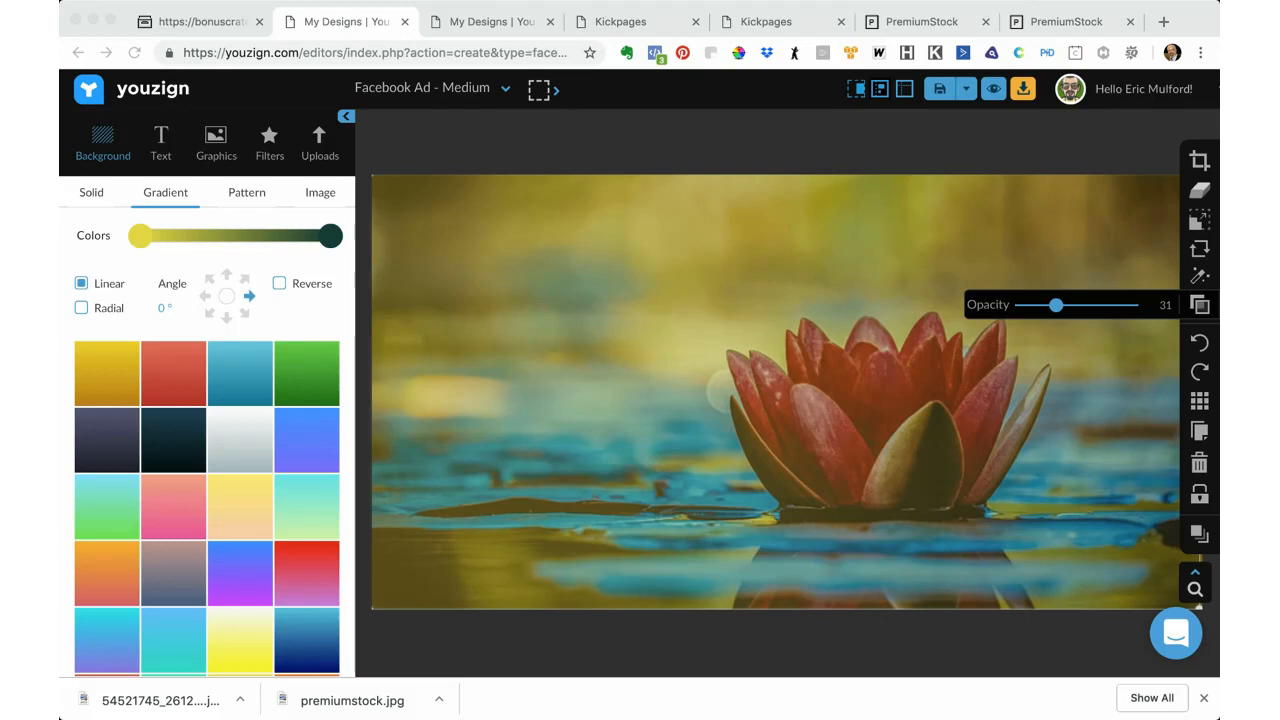
{"action": "left_click", "coordinate": [806, 340]}
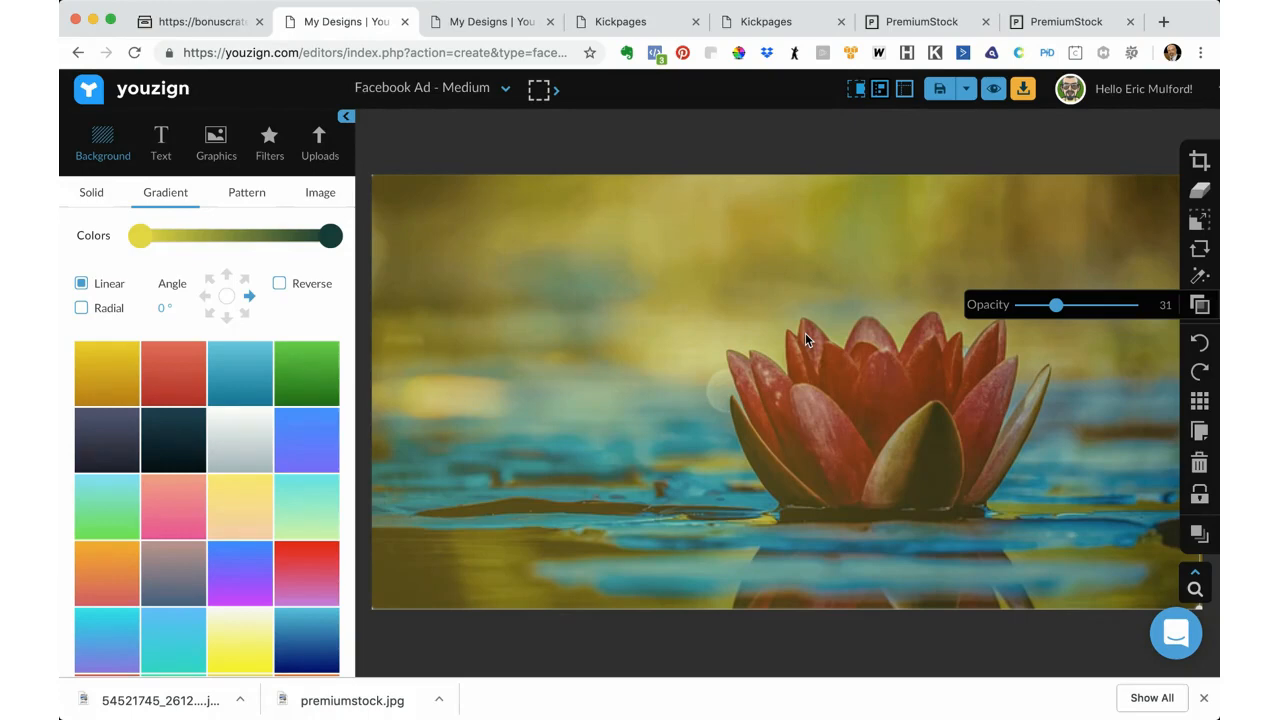
Step: Shift the gradient overlay down and right to uncover the water lily photo's edges, then blur the photo with radius 4
{"action": "left_click_drag", "start_coordinate": [809, 340], "coordinate": [916, 384]}
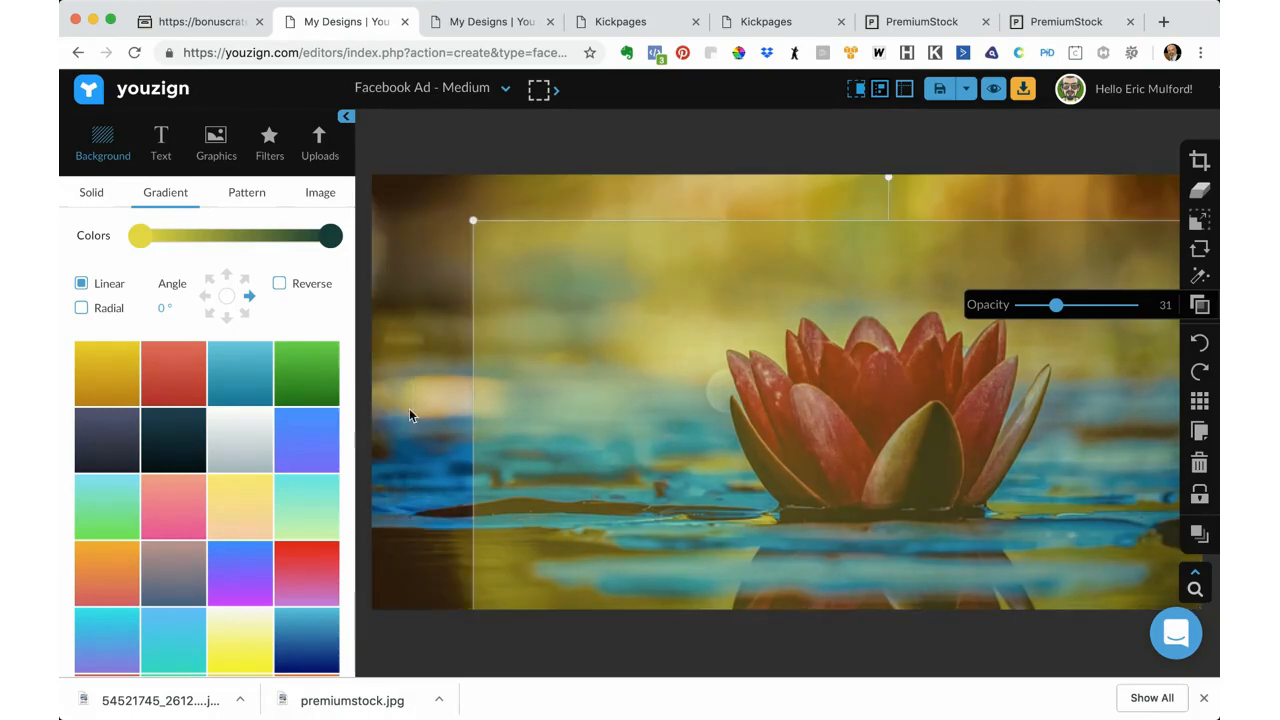
{"action": "left_click", "coordinate": [409, 408]}
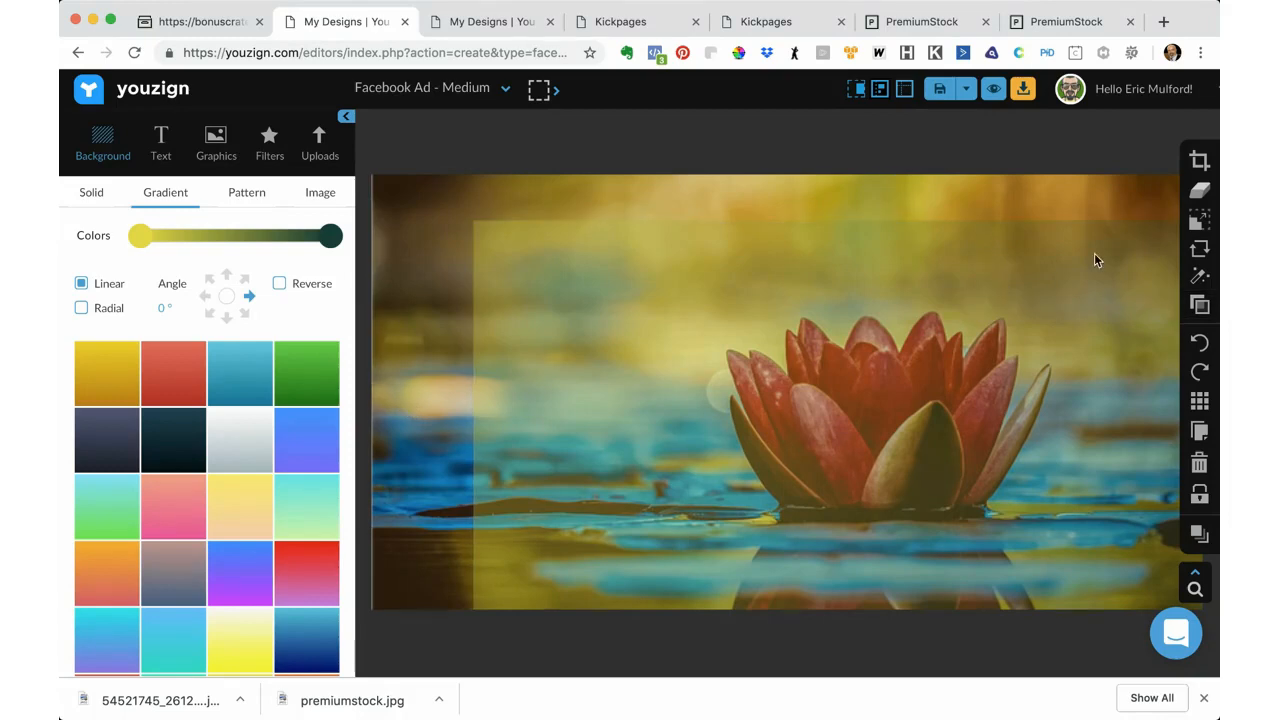
{"action": "left_click", "coordinate": [1199, 276]}
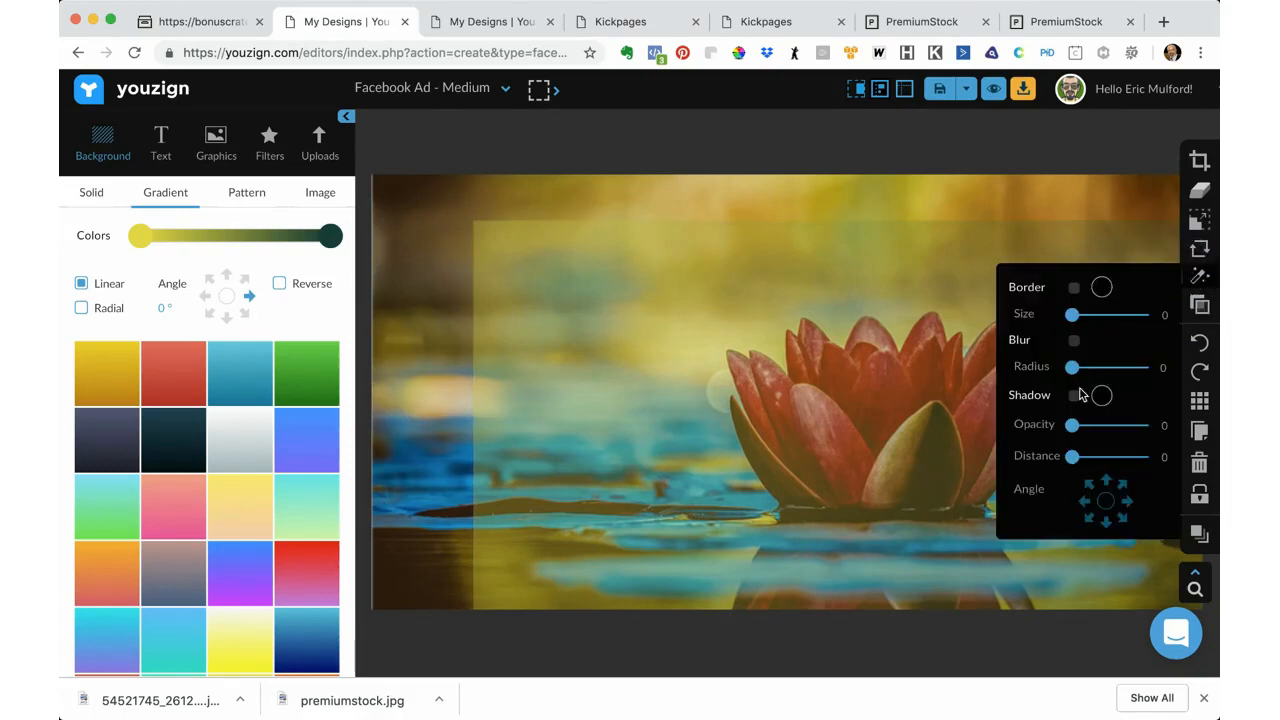
{"action": "left_click", "coordinate": [1074, 343]}
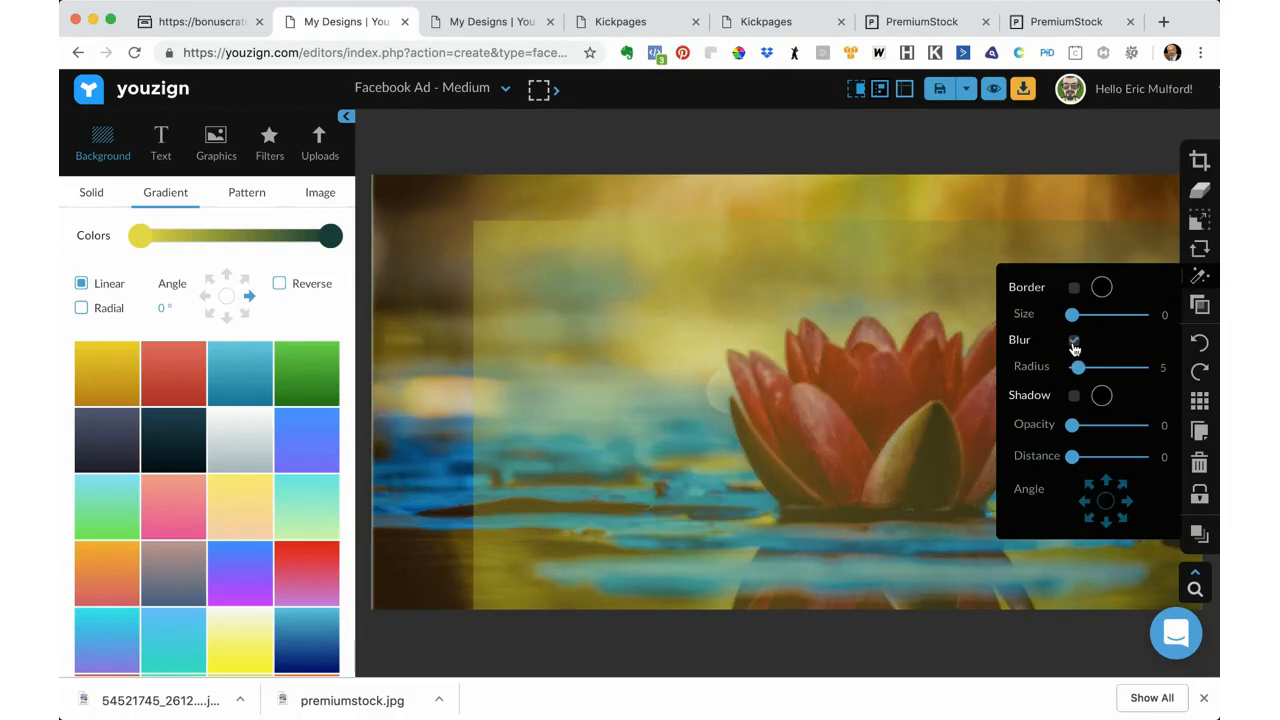
{"action": "left_click", "coordinate": [1078, 369]}
{"action": "left_click_drag", "start_coordinate": [1078, 374], "coordinate": [1080, 373]}
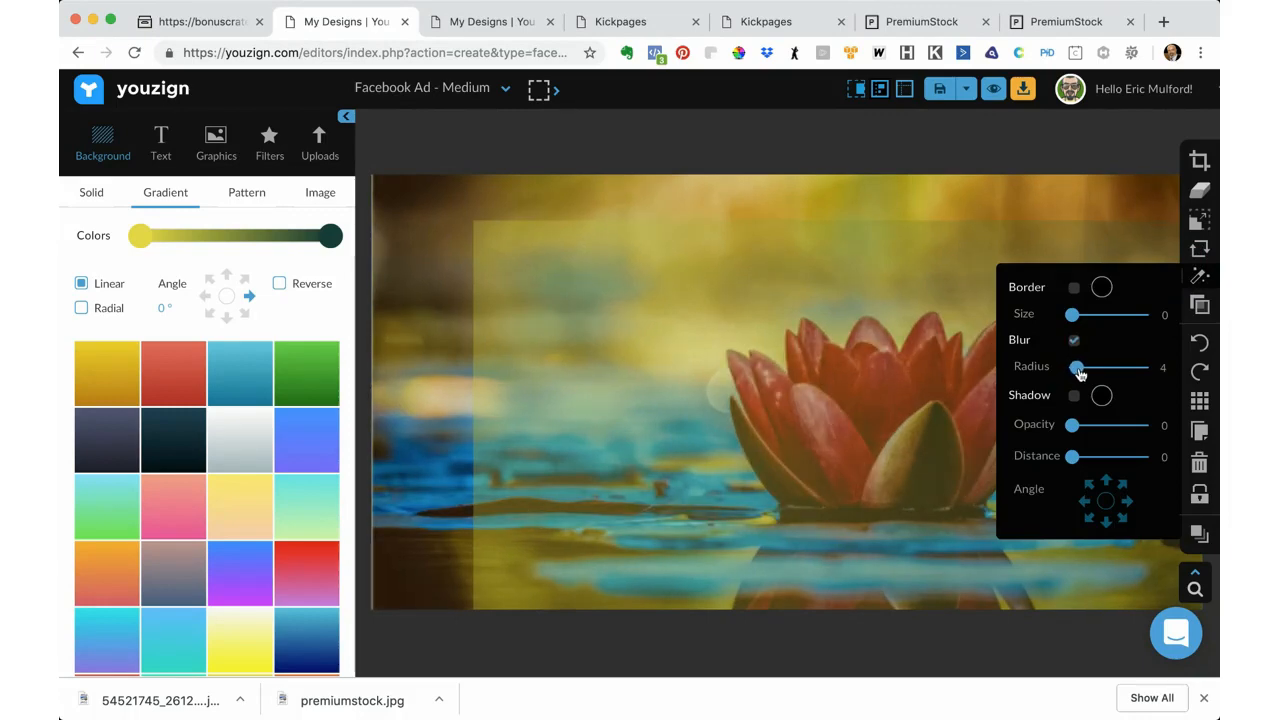
Step: Move the gradient overlay back over the canvas, then shift it right again and delete it
{"action": "left_click", "coordinate": [730, 391]}
{"action": "left_click_drag", "start_coordinate": [759, 402], "coordinate": [640, 356]}
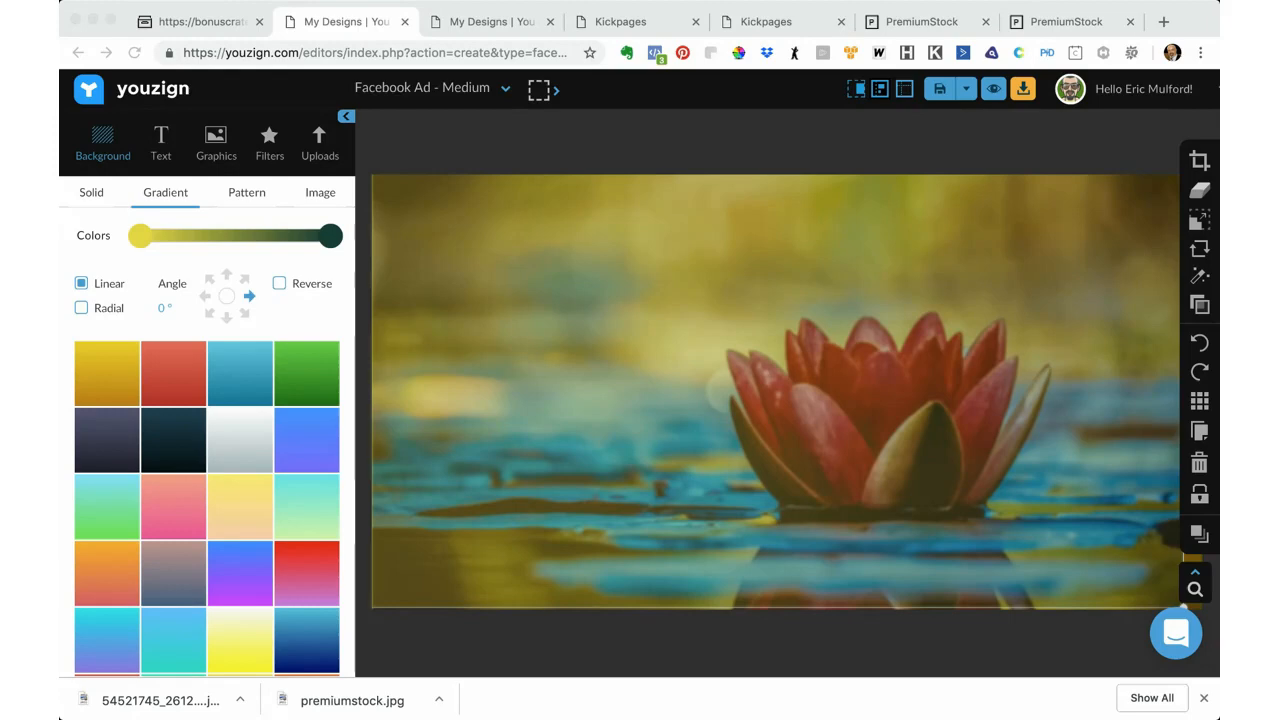
{"action": "left_click", "coordinate": [897, 408]}
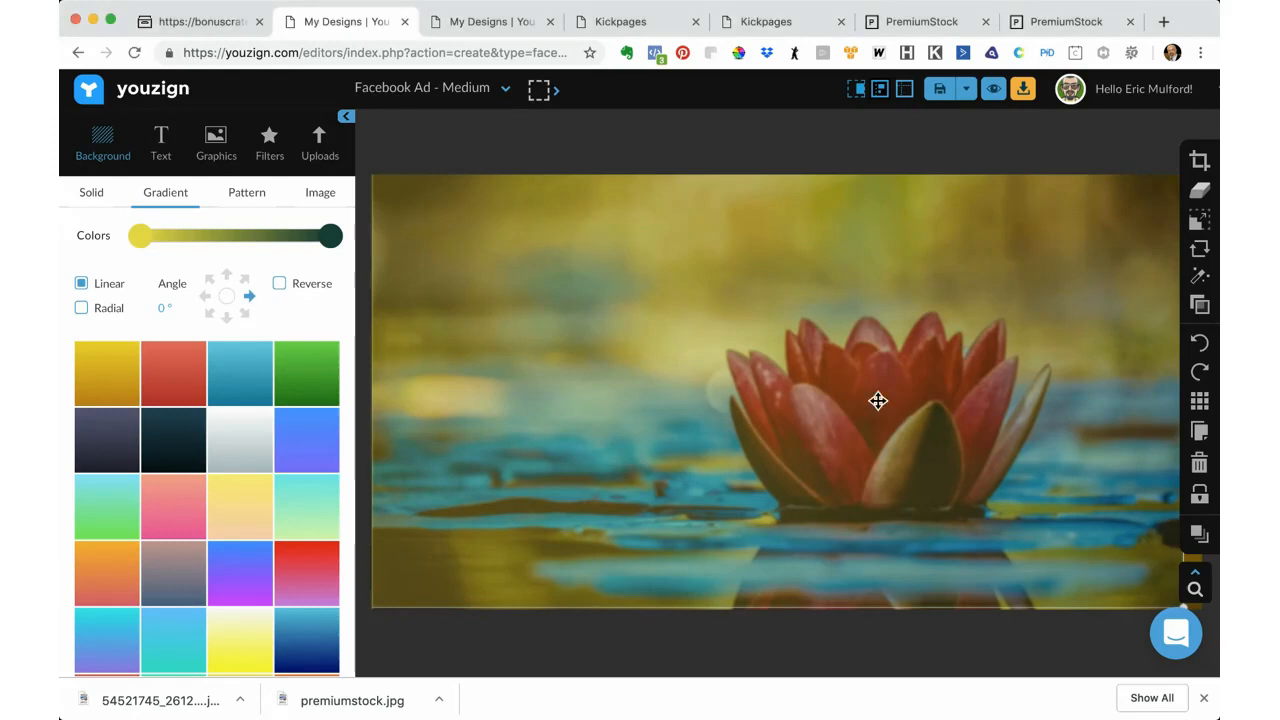
{"action": "left_click_drag", "start_coordinate": [875, 398], "coordinate": [480, 446]}
{"action": "left_click", "coordinate": [738, 383]}
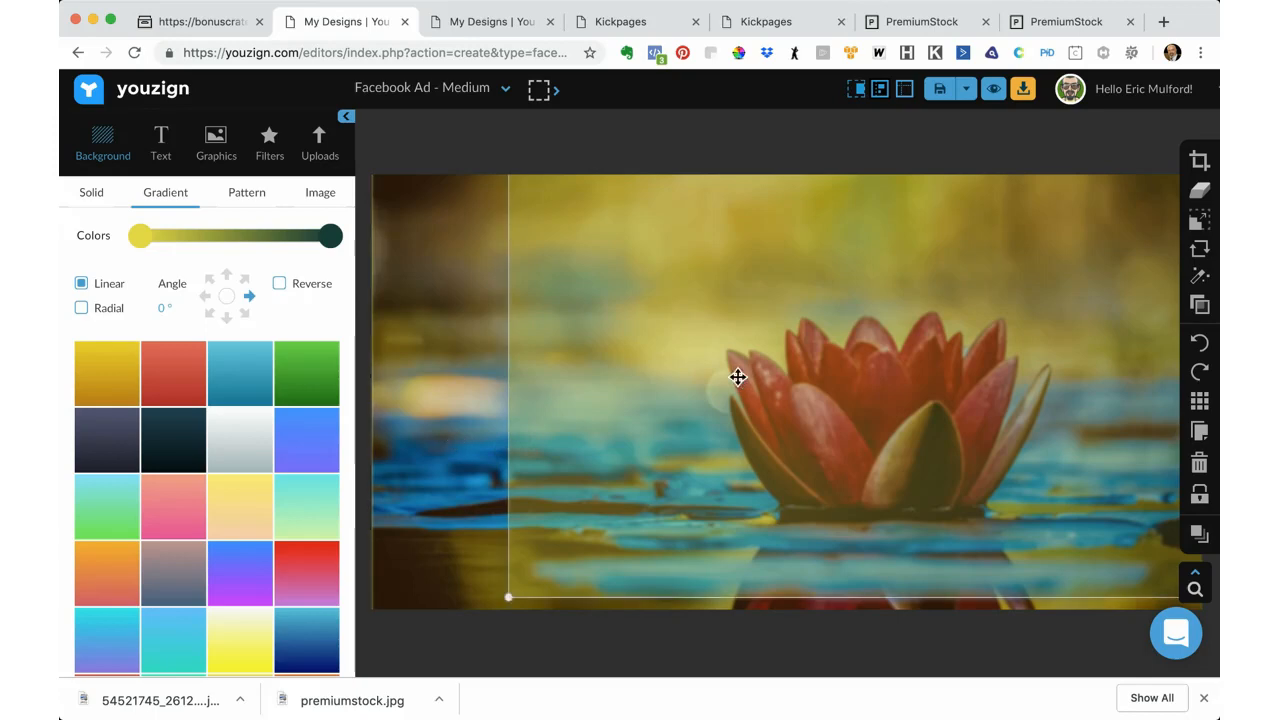
{"action": "left_click", "coordinate": [1208, 467]}
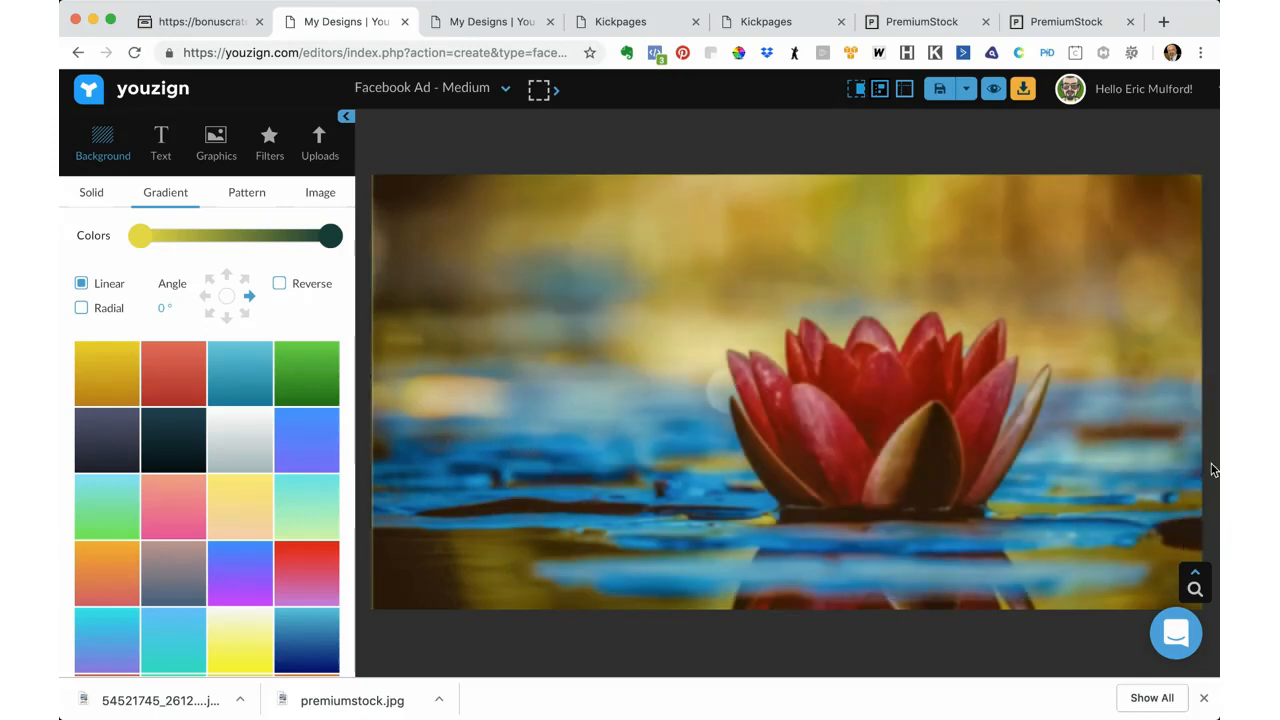
Step: Turn off the blur effect on the water lily photo
{"action": "left_click", "coordinate": [899, 411]}
{"action": "left_click", "coordinate": [1199, 276]}
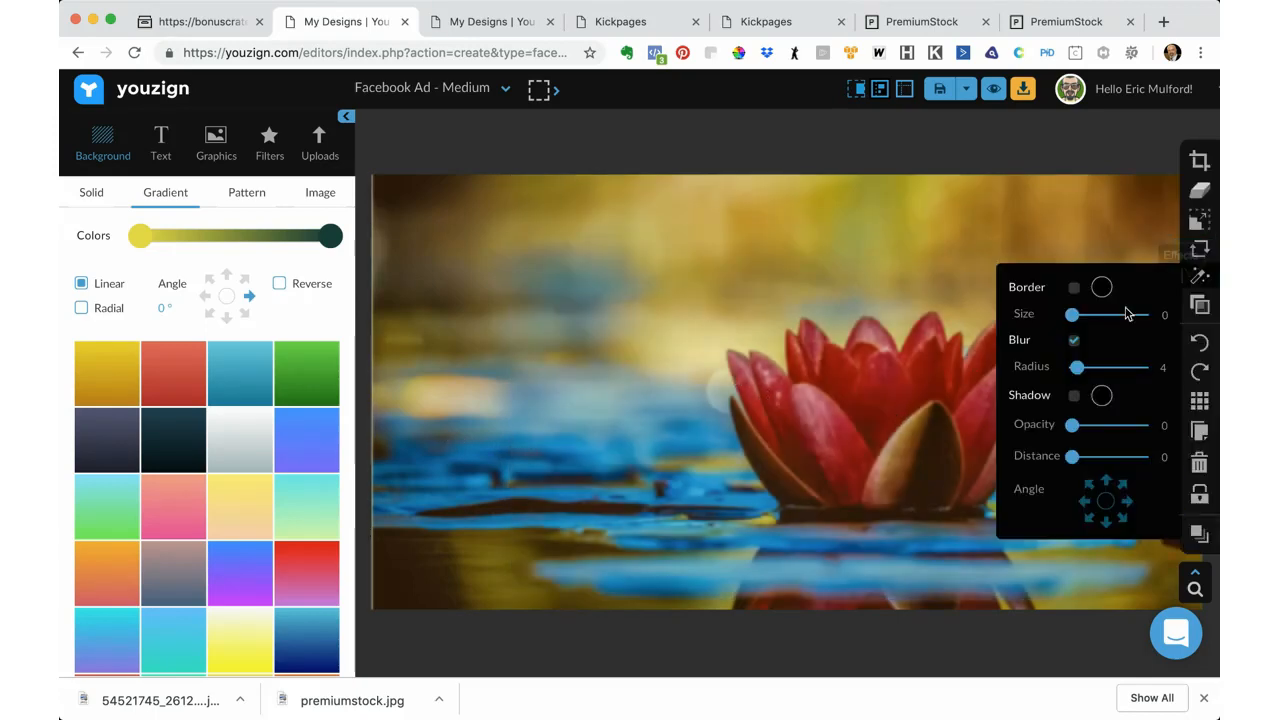
{"action": "left_click", "coordinate": [1075, 341]}
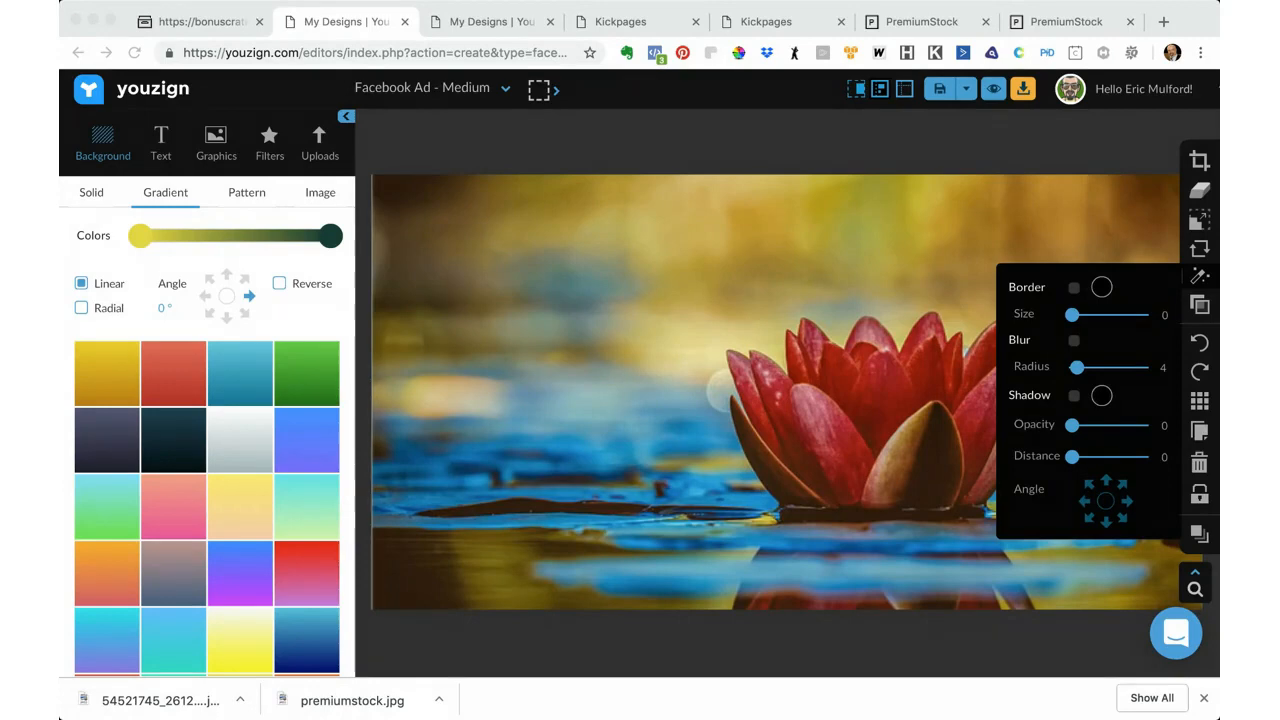
Step: Move the water lily photo aside to expose the gradient background, then return it over the canvas
{"action": "left_click", "coordinate": [887, 233]}
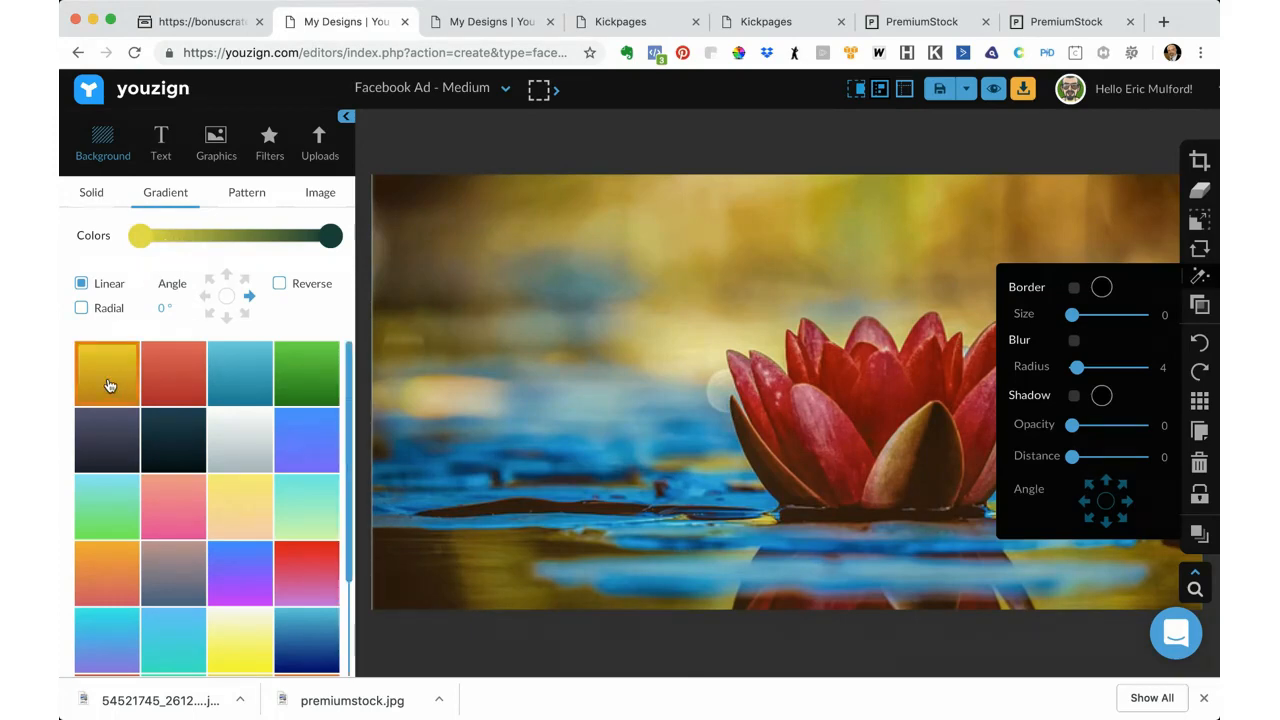
{"action": "left_click_drag", "start_coordinate": [477, 343], "coordinate": [686, 371]}
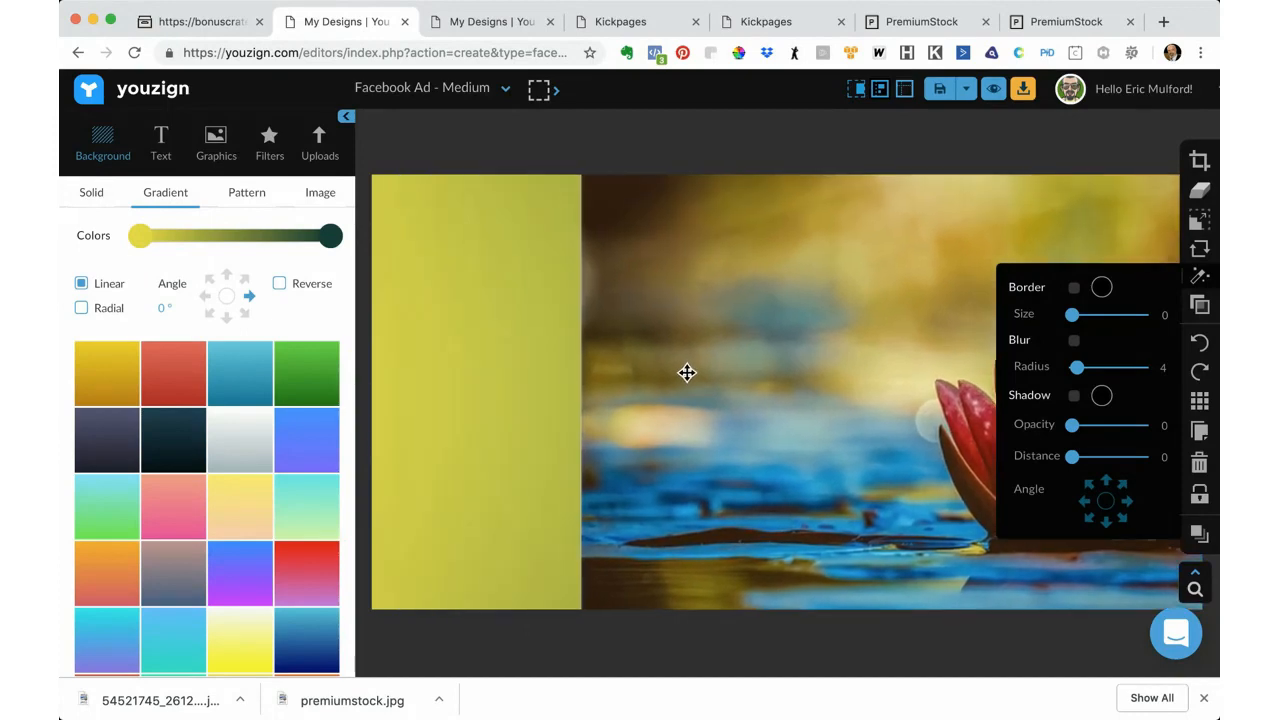
{"action": "left_click", "coordinate": [454, 346]}
{"action": "left_click", "coordinate": [649, 374]}
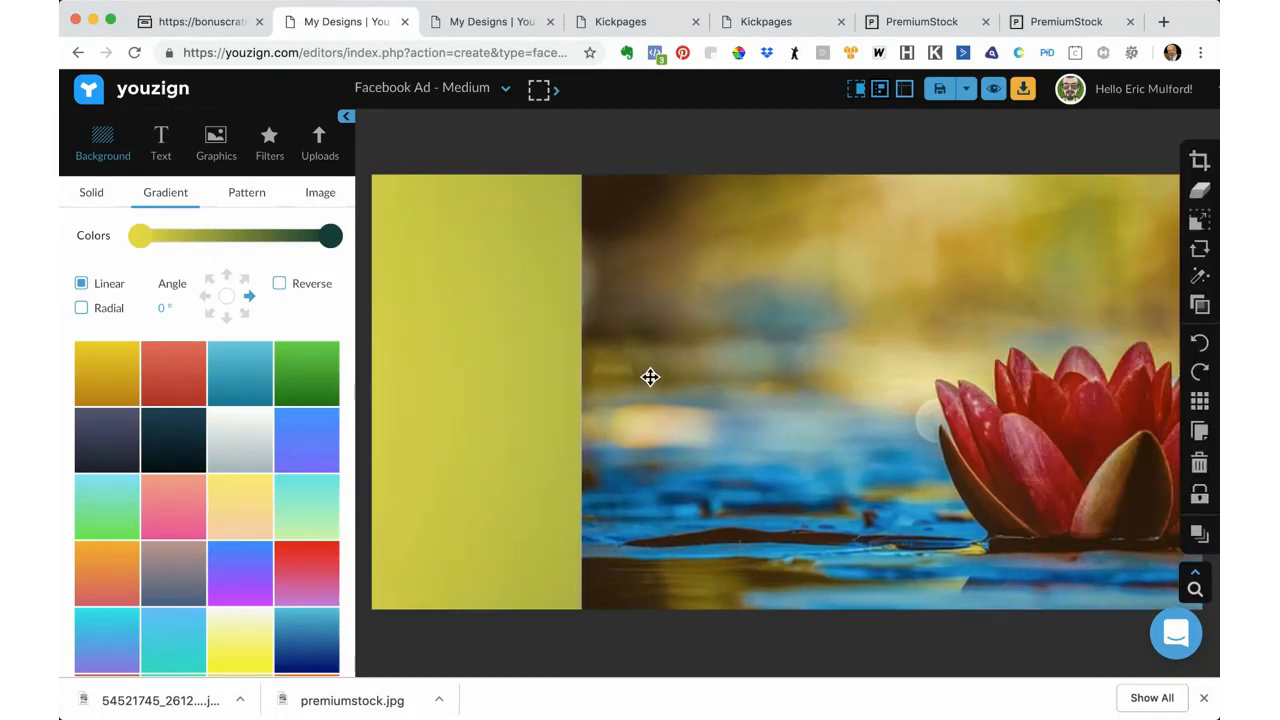
{"action": "left_click_drag", "start_coordinate": [717, 286], "coordinate": [505, 289]}
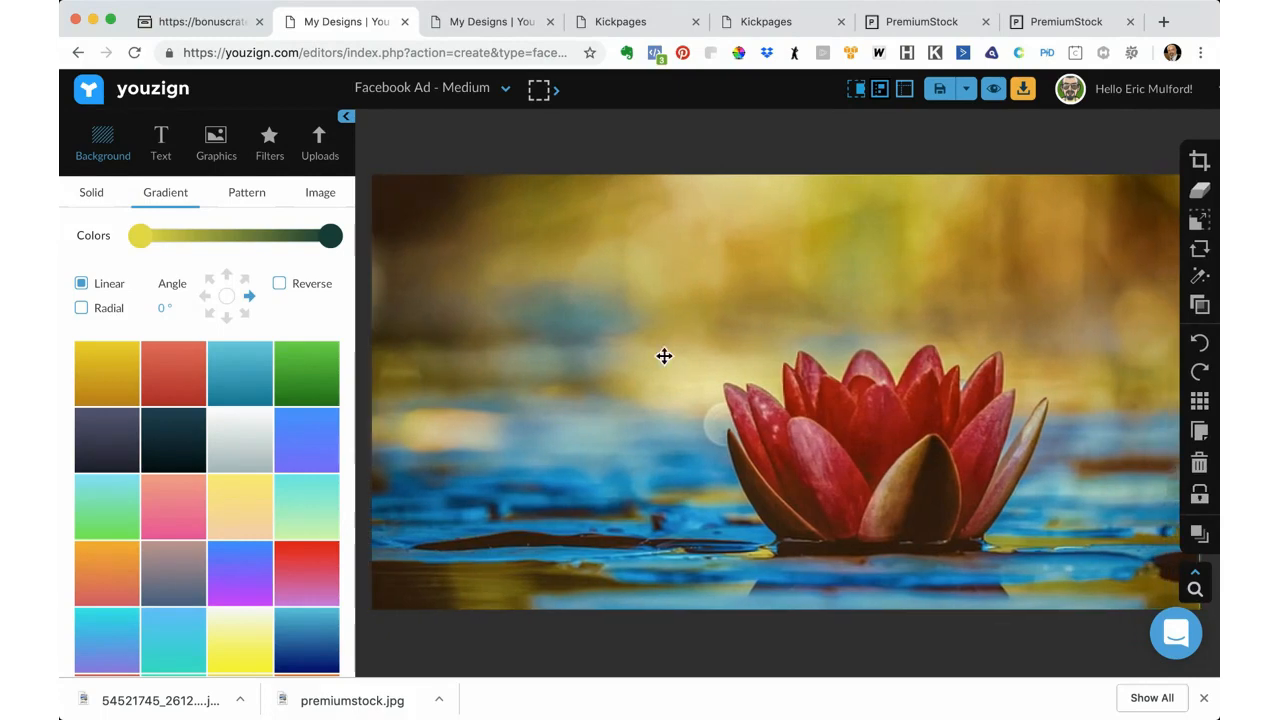
Step: Lower the water lily photo's opacity to 69 so the gradient background blends in, and move the photo slightly down
{"action": "left_click", "coordinate": [1203, 308]}
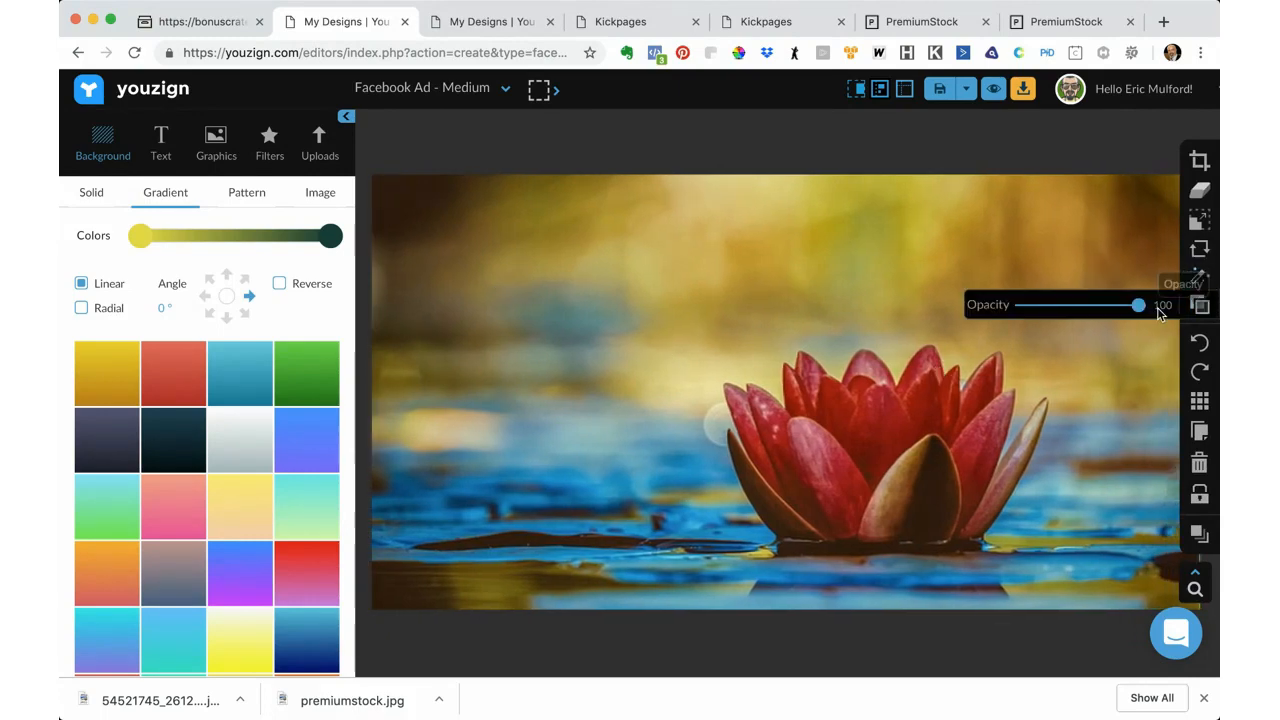
{"action": "left_click_drag", "start_coordinate": [1138, 309], "coordinate": [1101, 311]}
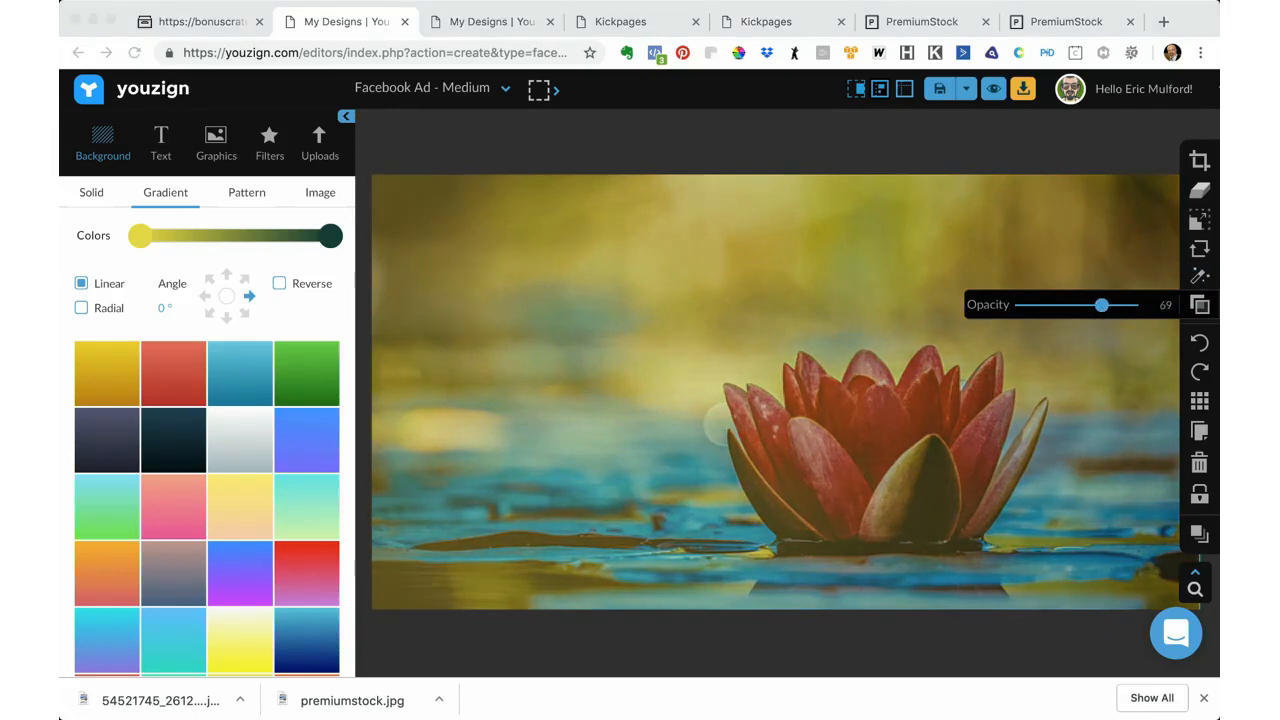
{"action": "left_click", "coordinate": [852, 300]}
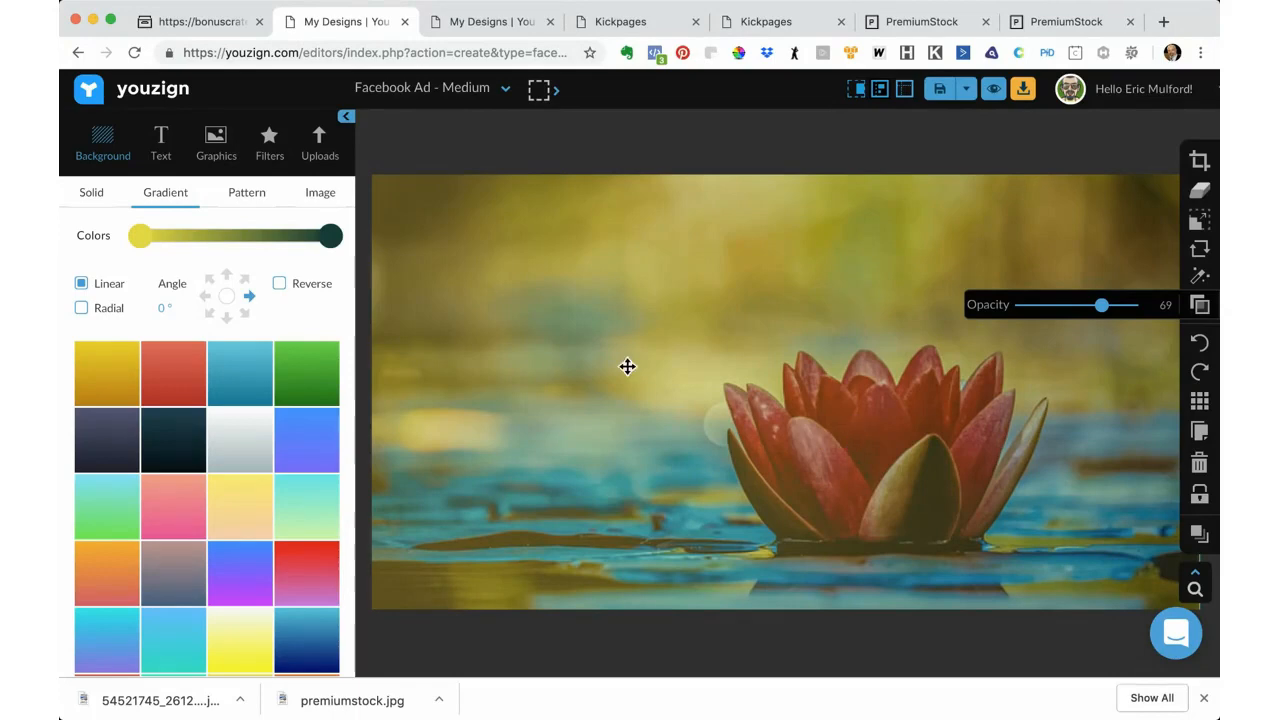
{"action": "left_click_drag", "start_coordinate": [471, 291], "coordinate": [474, 320]}
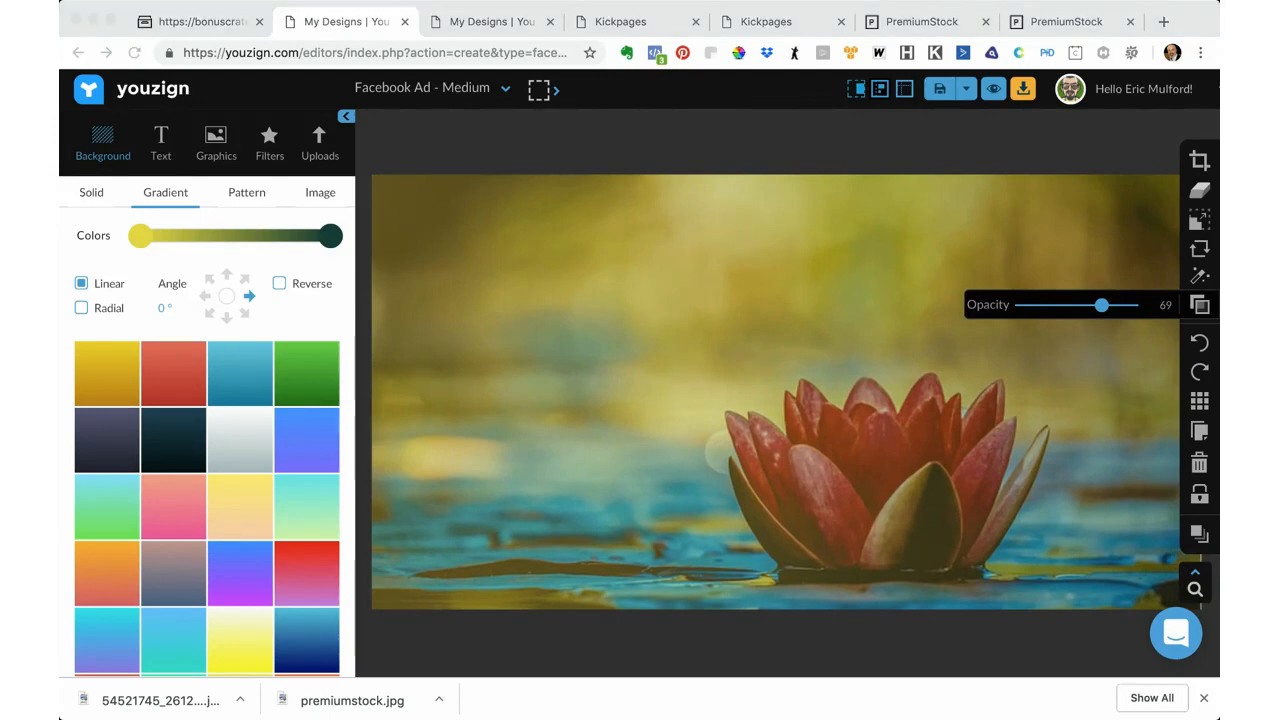
{"action": "left_click", "coordinate": [765, 326]}
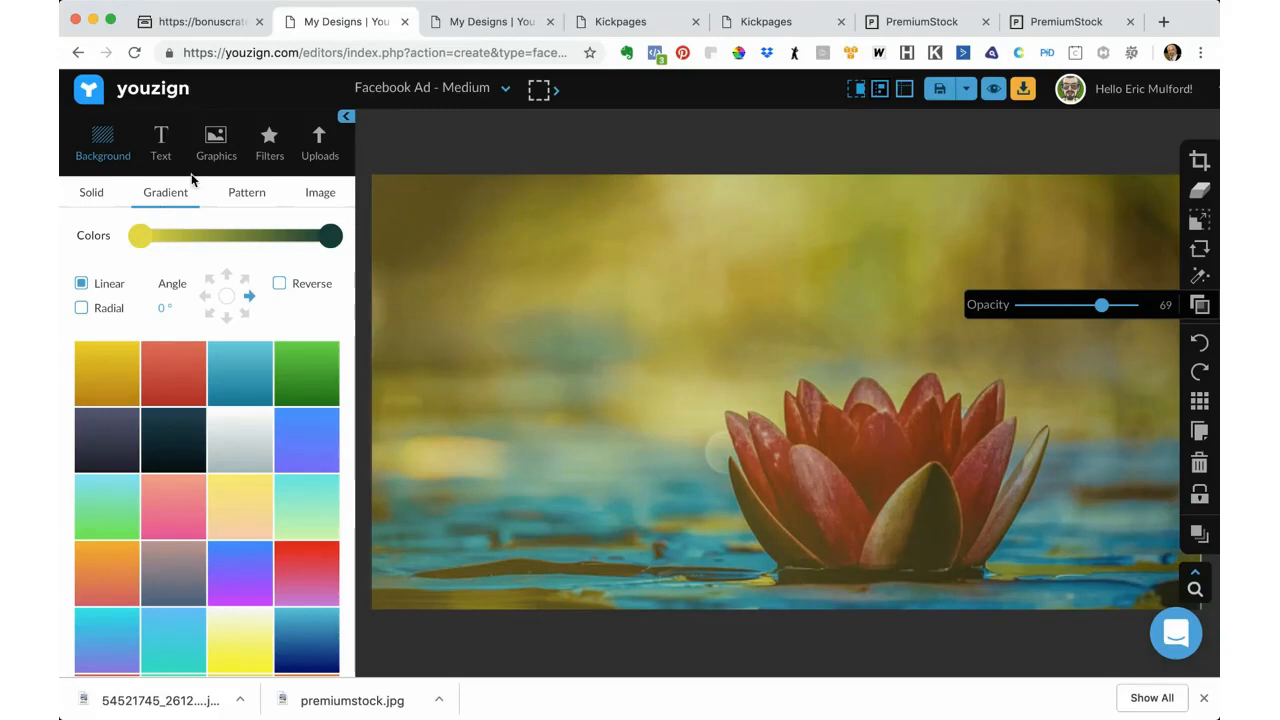
Step: Add the "SAMPLE 3" text style to the design and move it to the upper-left area of the canvas
{"action": "left_click", "coordinate": [160, 145]}
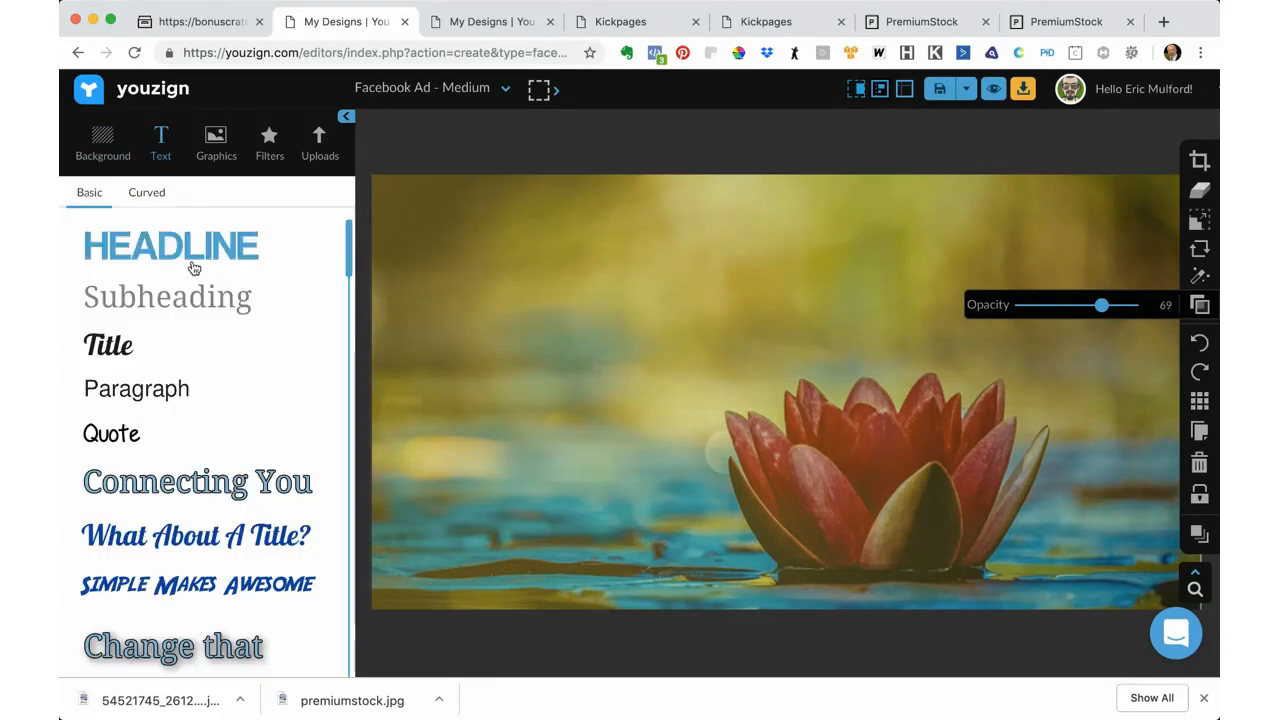
{"action": "scroll", "coordinate": [187, 361], "scroll_direction": "down", "scroll_amount": 8}
{"action": "scroll", "coordinate": [189, 370], "scroll_direction": "down", "scroll_amount": 10}
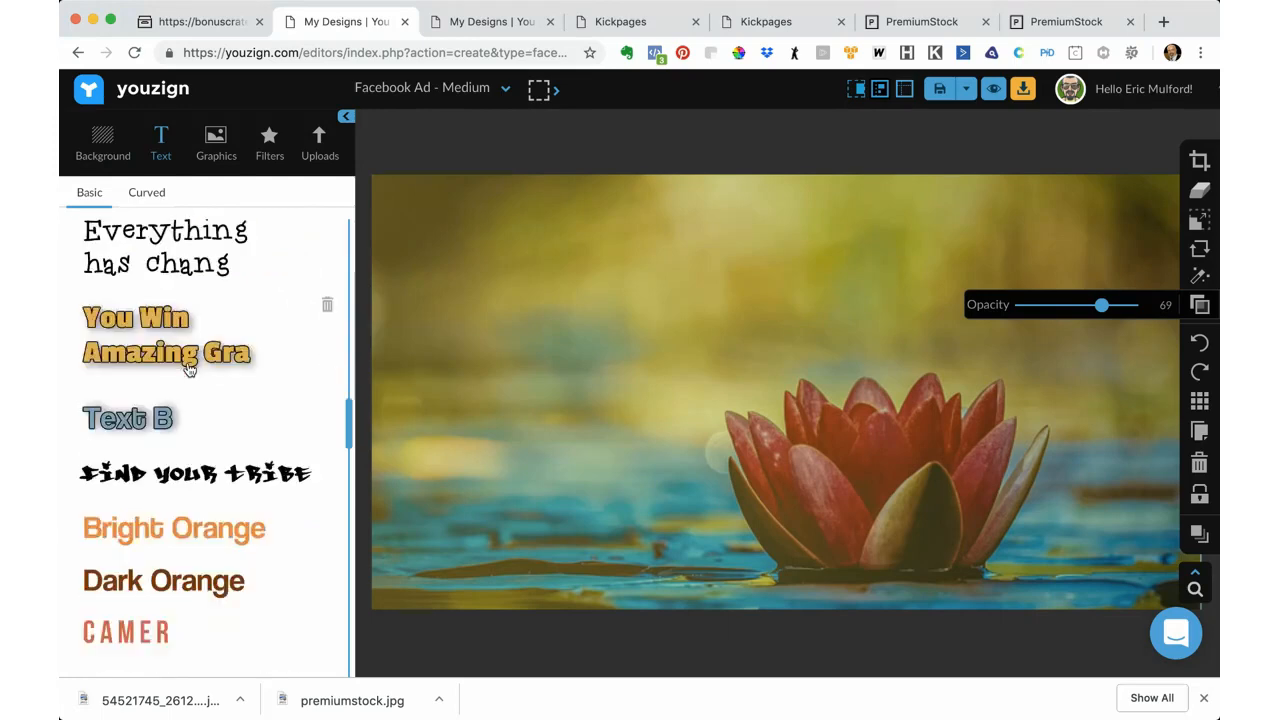
{"action": "scroll", "coordinate": [189, 370], "scroll_direction": "down", "scroll_amount": 5}
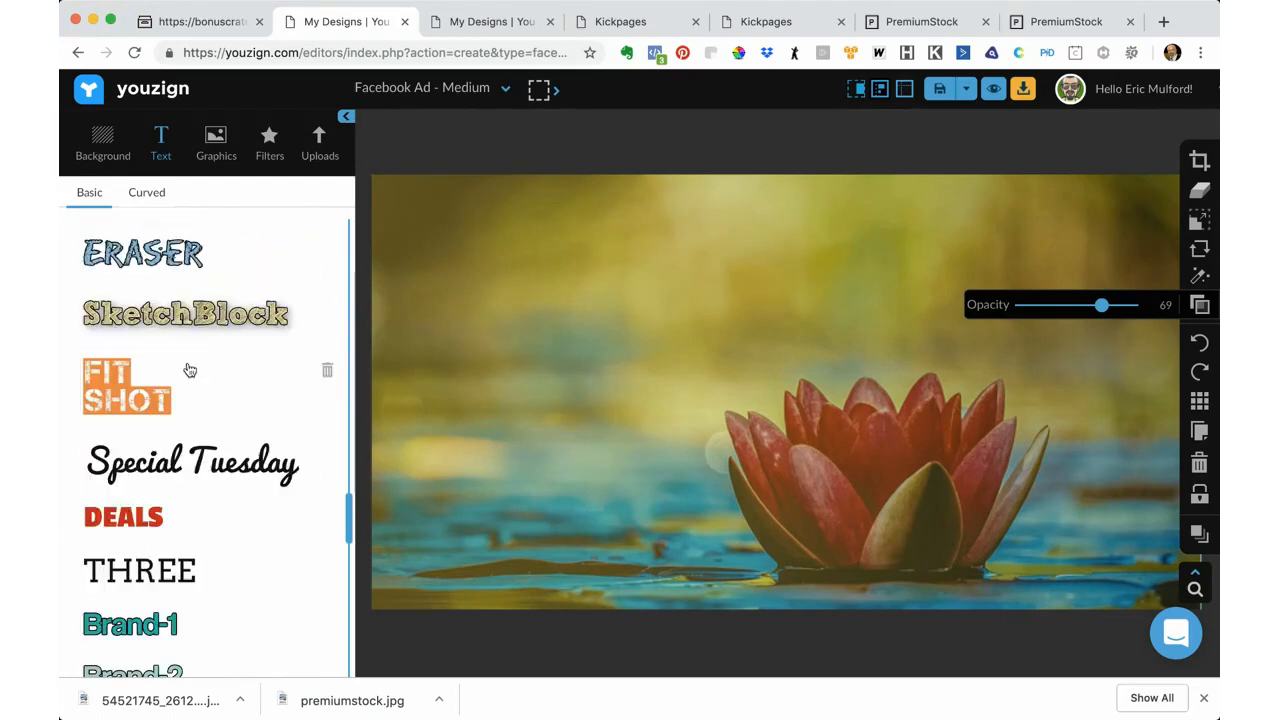
{"action": "scroll", "coordinate": [189, 370], "scroll_direction": "down", "scroll_amount": 5}
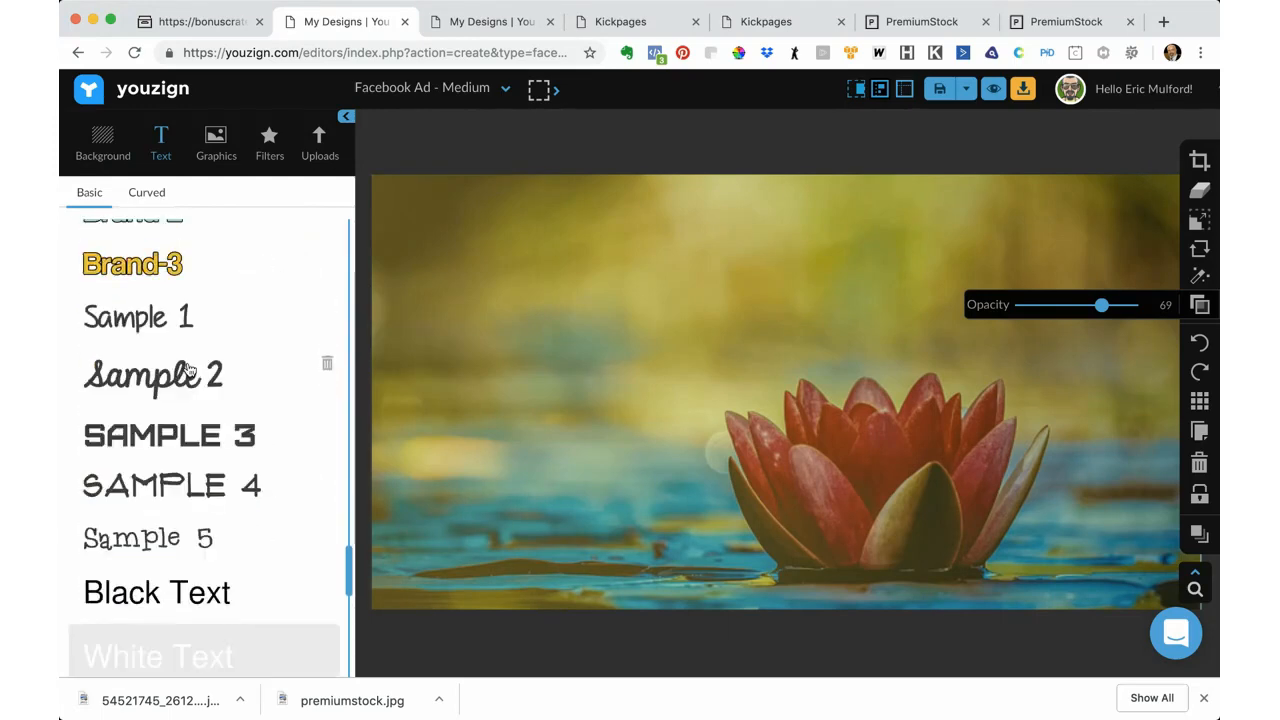
{"action": "left_click", "coordinate": [180, 440]}
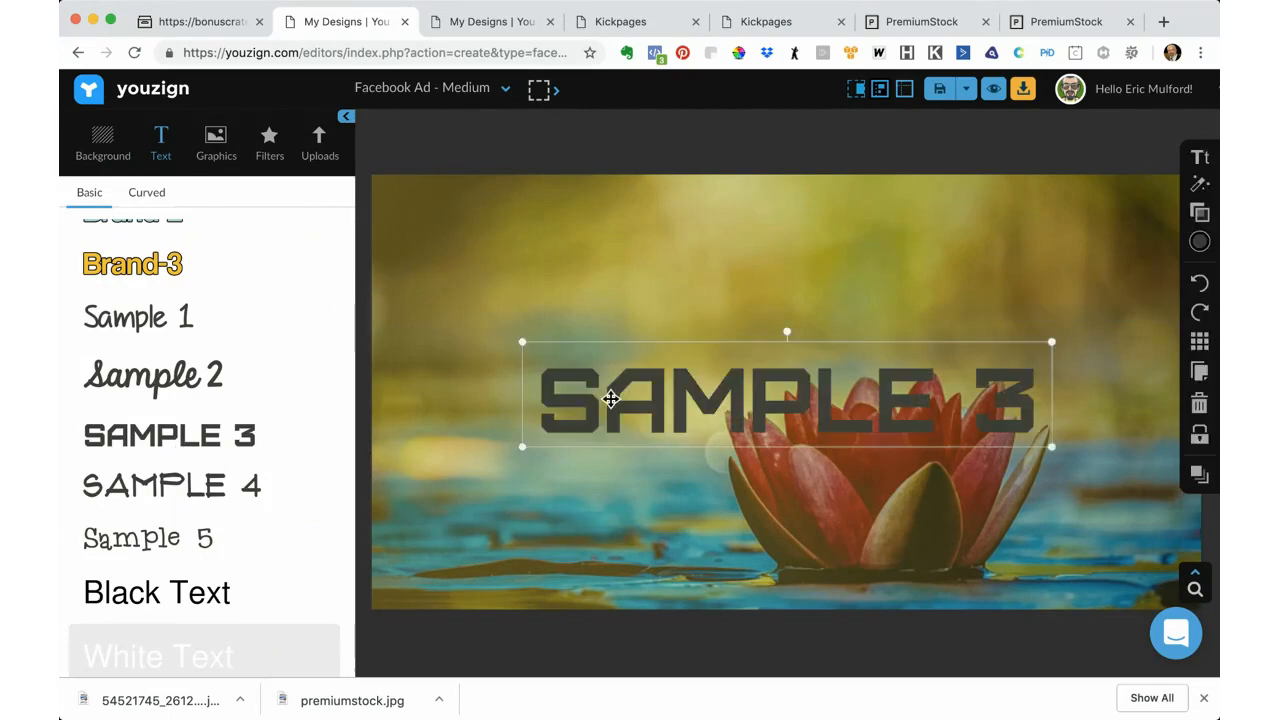
{"action": "left_click_drag", "start_coordinate": [713, 386], "coordinate": [589, 234]}
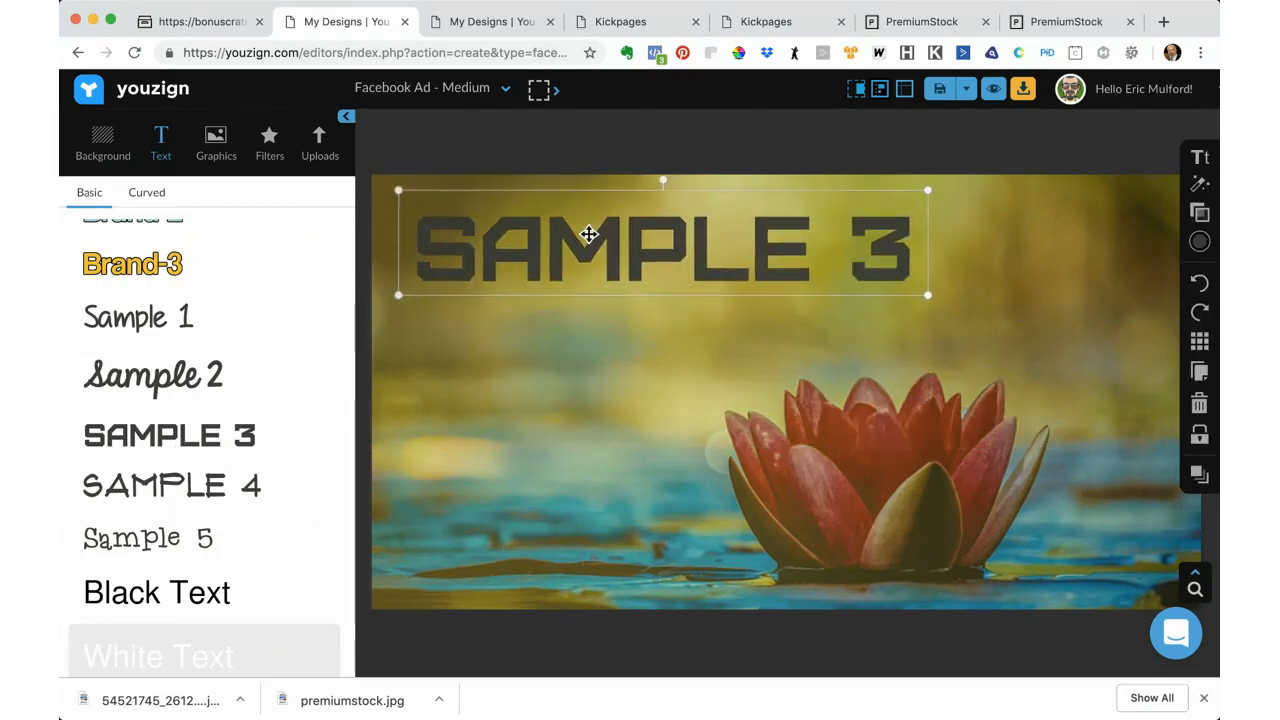
Step: Color the "SAMPLE 3" text black using the Light palette and deselect everything
{"action": "left_click", "coordinate": [1203, 243]}
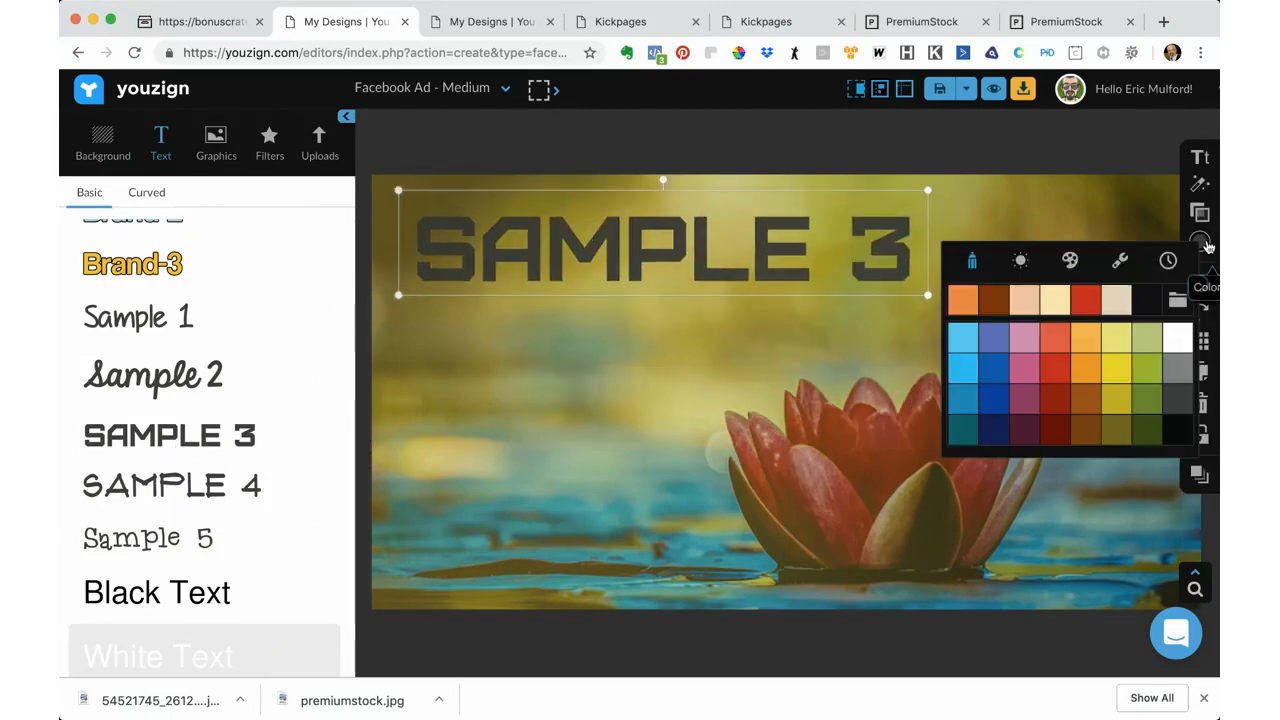
{"action": "left_click", "coordinate": [1020, 261]}
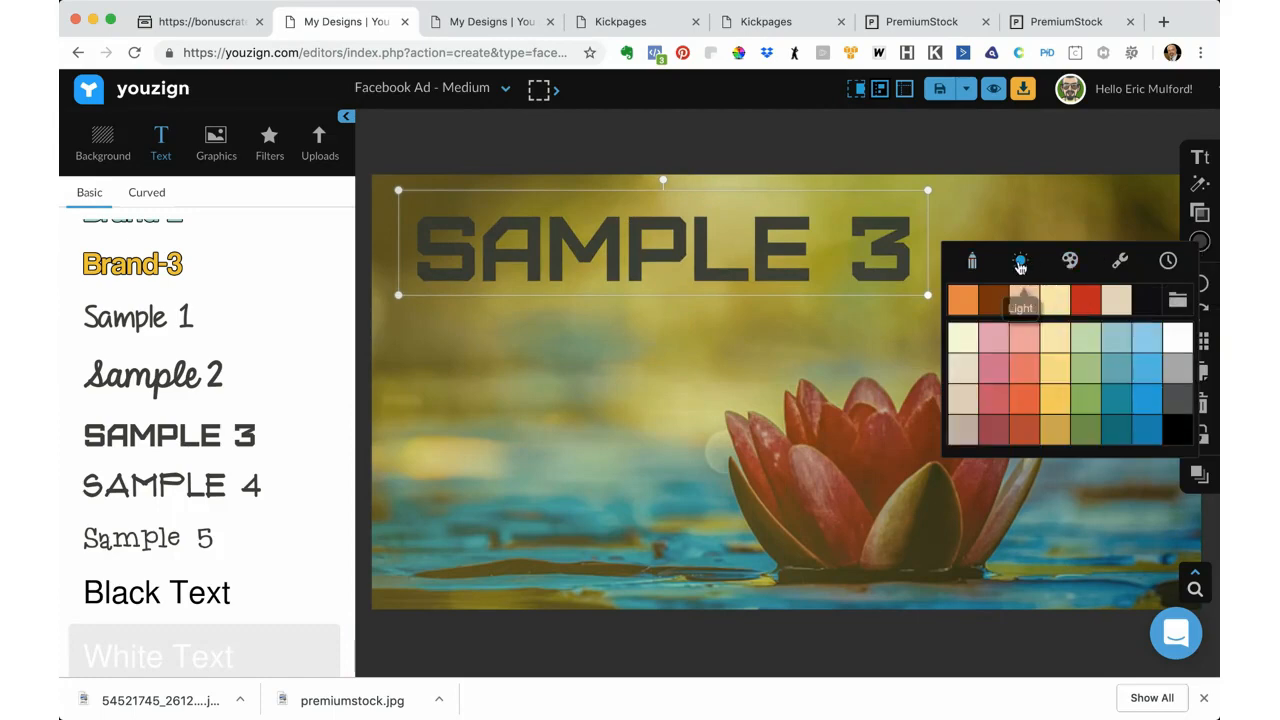
{"action": "left_click", "coordinate": [1181, 438]}
{"action": "left_click", "coordinate": [1118, 326]}
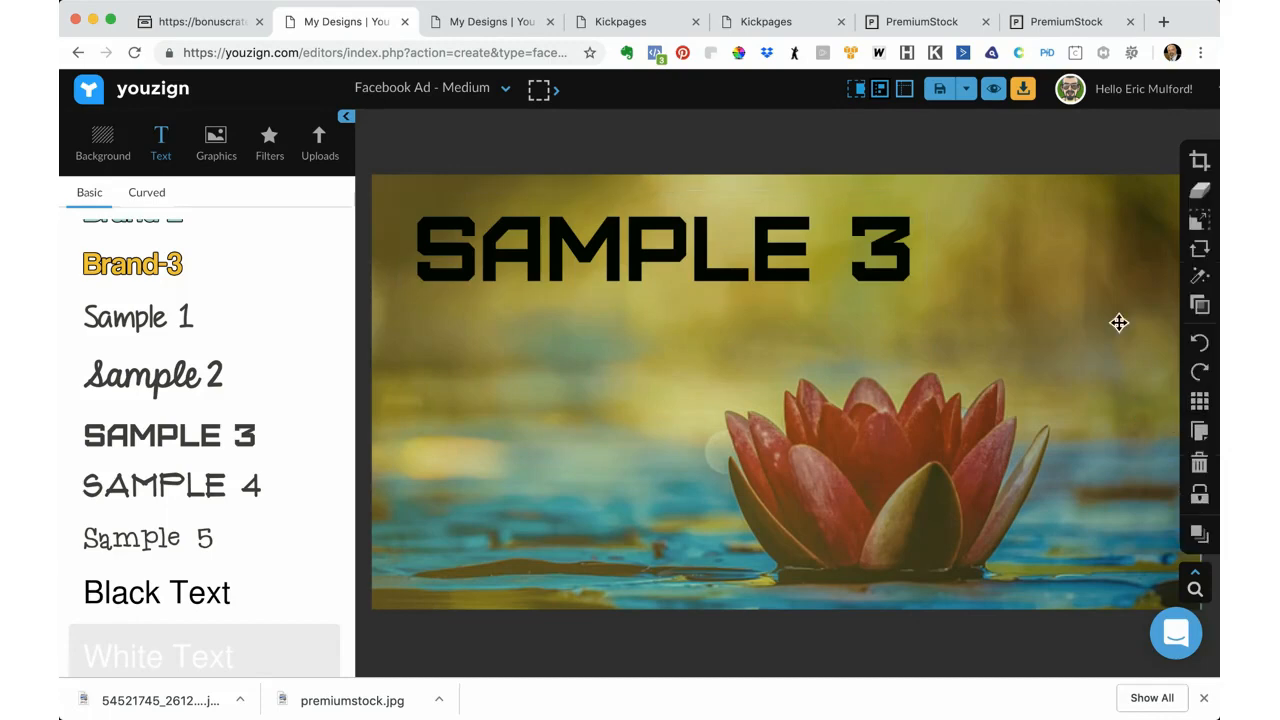
{"action": "left_click", "coordinate": [1115, 142]}
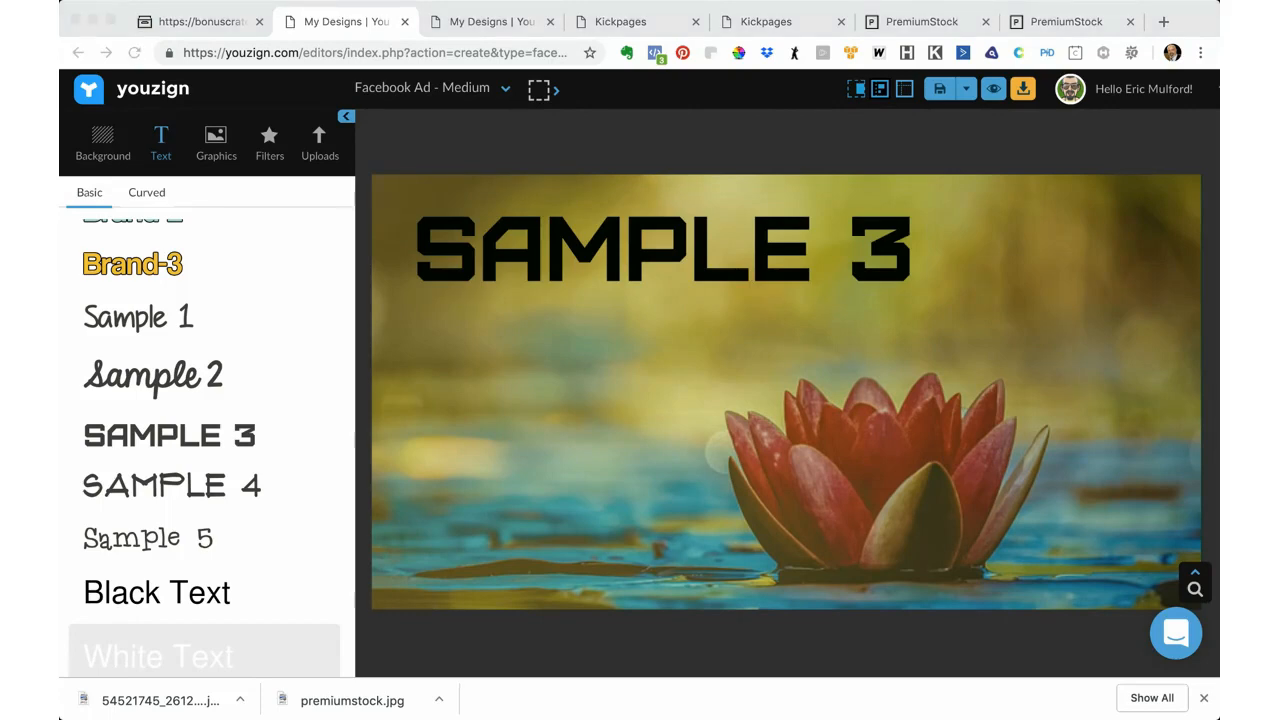
Step: Raise the water lily photo's opacity to 100 and lower it to 64 to compare text readability
{"action": "left_click", "coordinate": [900, 395]}
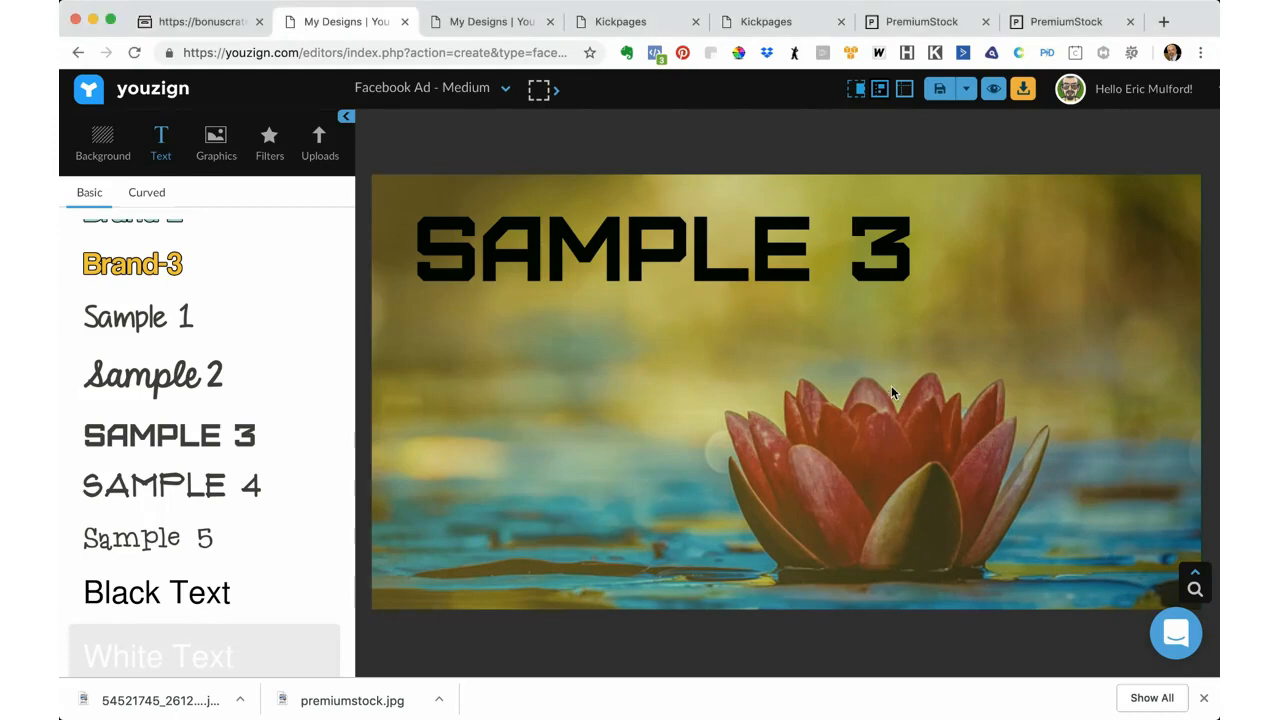
{"action": "left_click", "coordinate": [892, 385]}
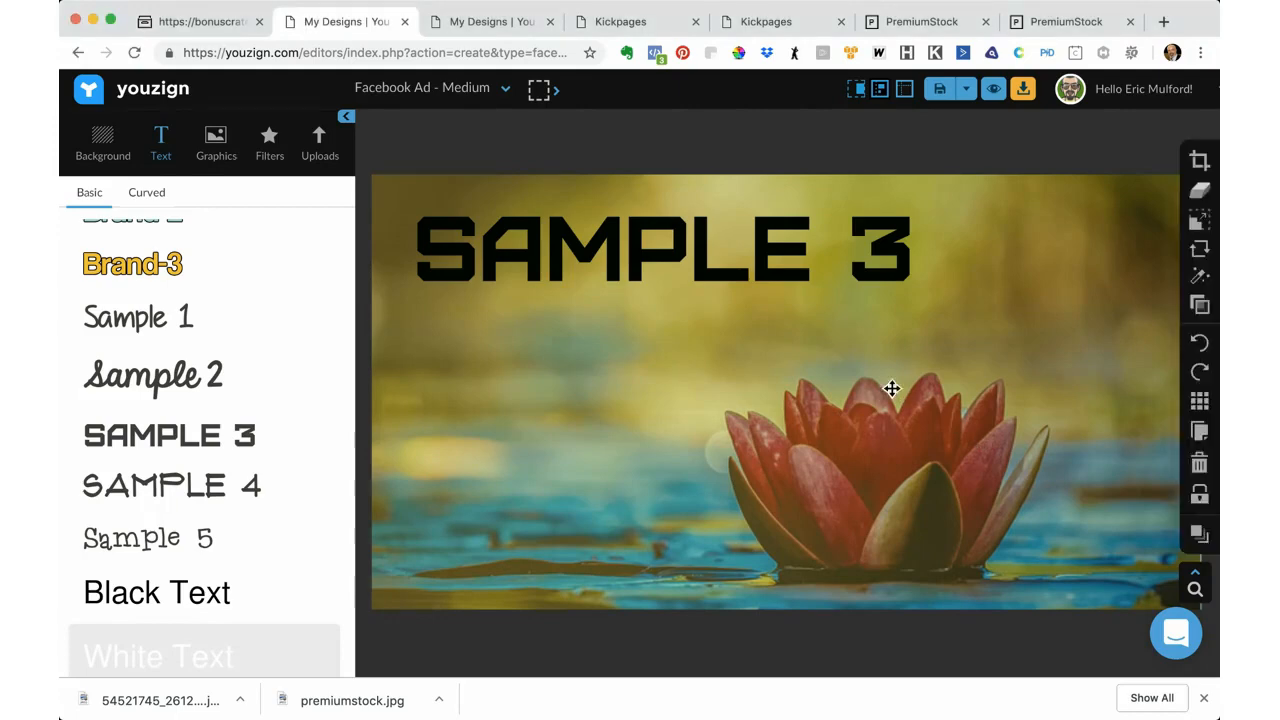
{"action": "left_click", "coordinate": [1203, 304]}
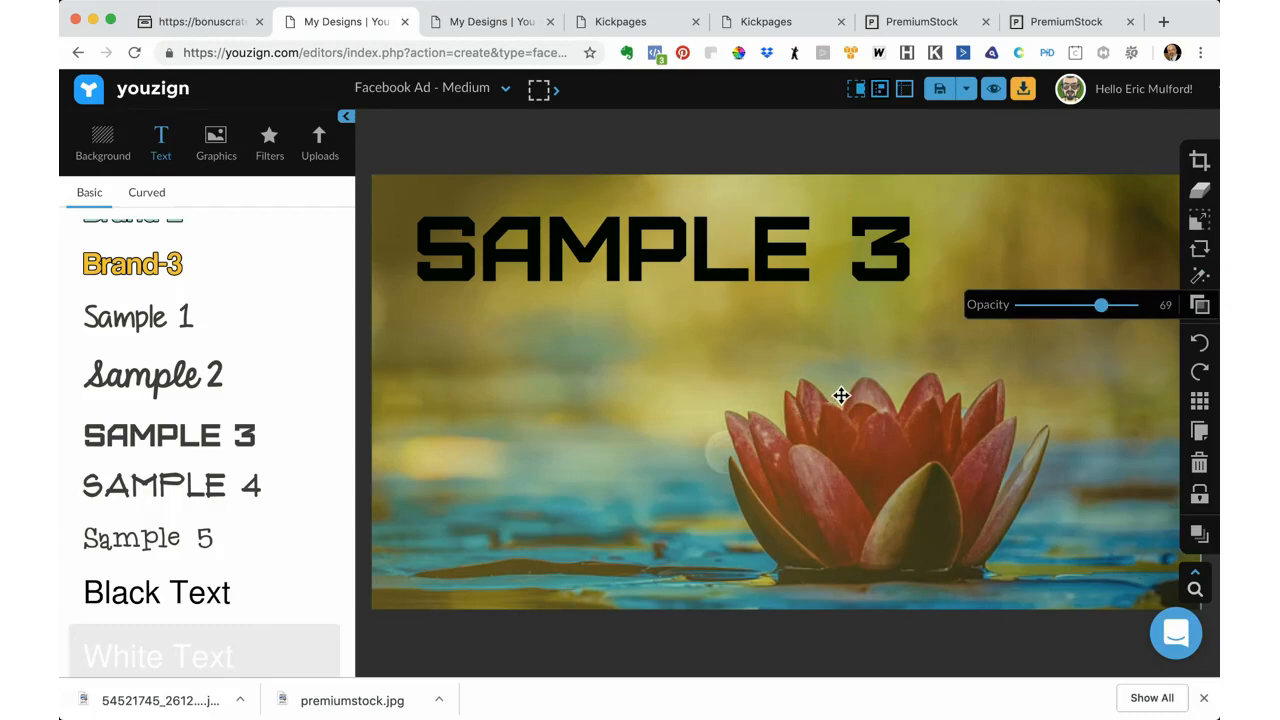
{"action": "left_click_drag", "start_coordinate": [1105, 311], "coordinate": [1151, 309]}
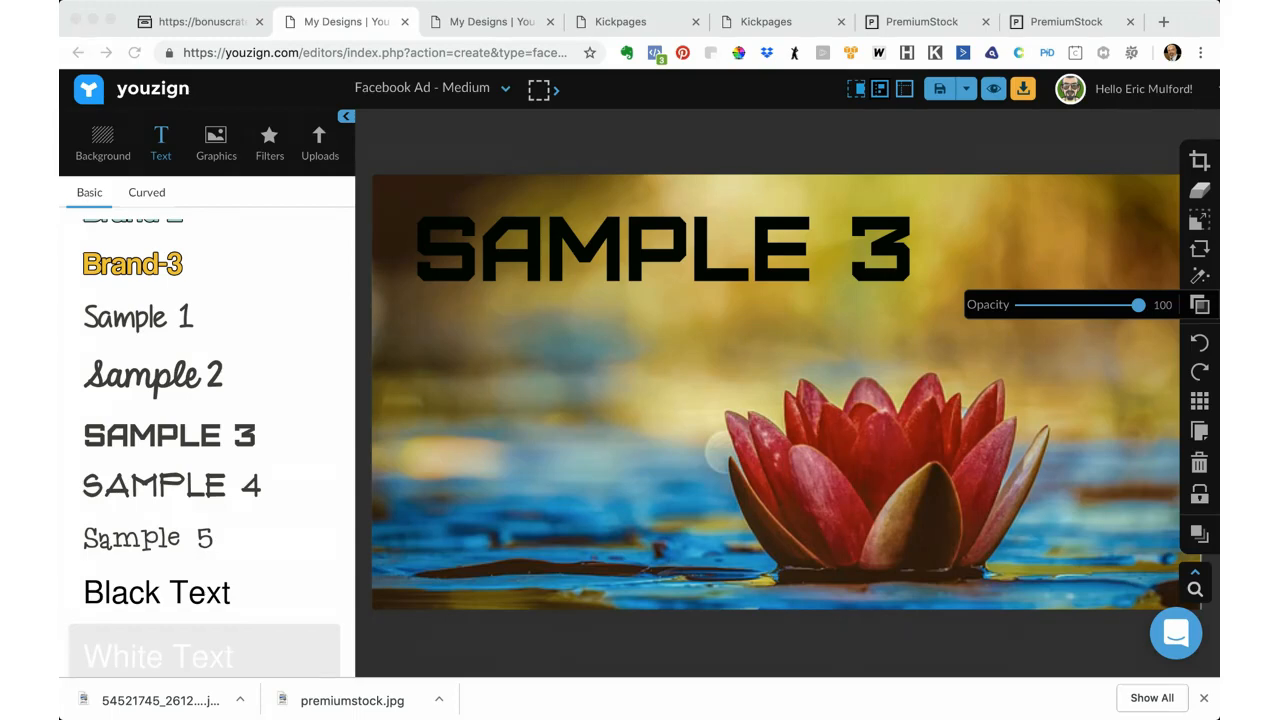
{"action": "left_click", "coordinate": [797, 367]}
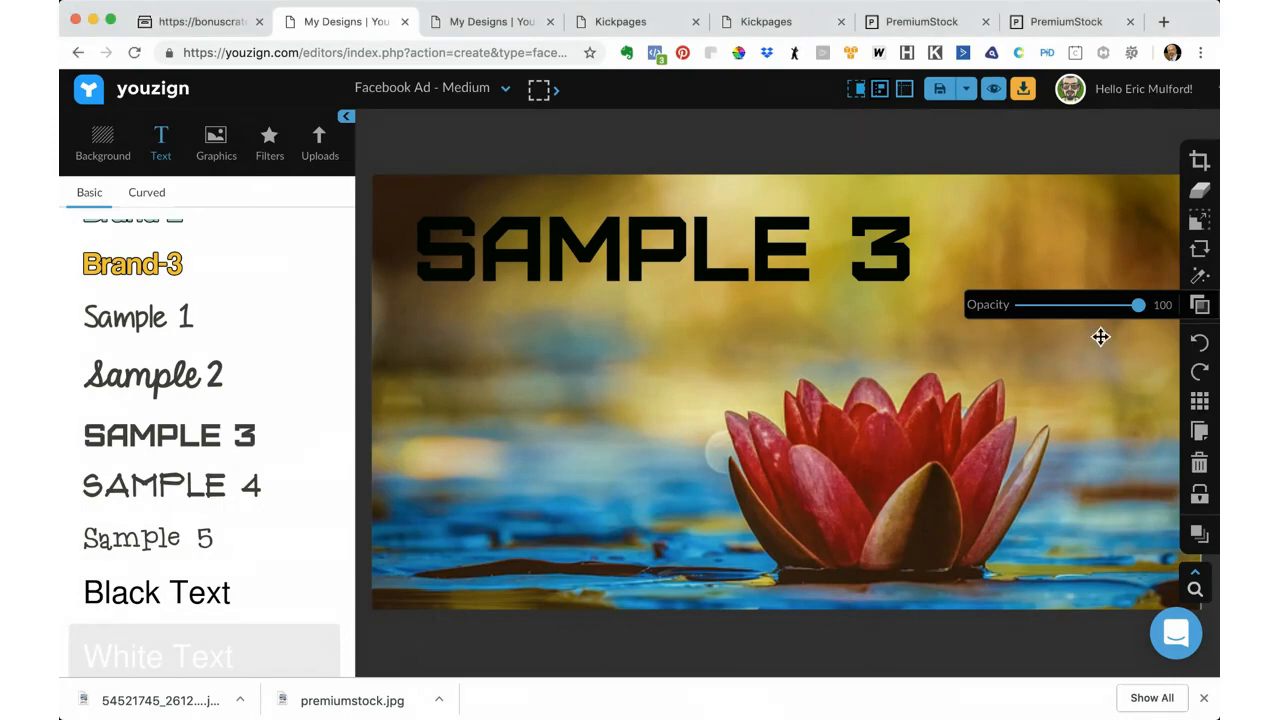
{"action": "left_click_drag", "start_coordinate": [1143, 316], "coordinate": [1099, 316]}
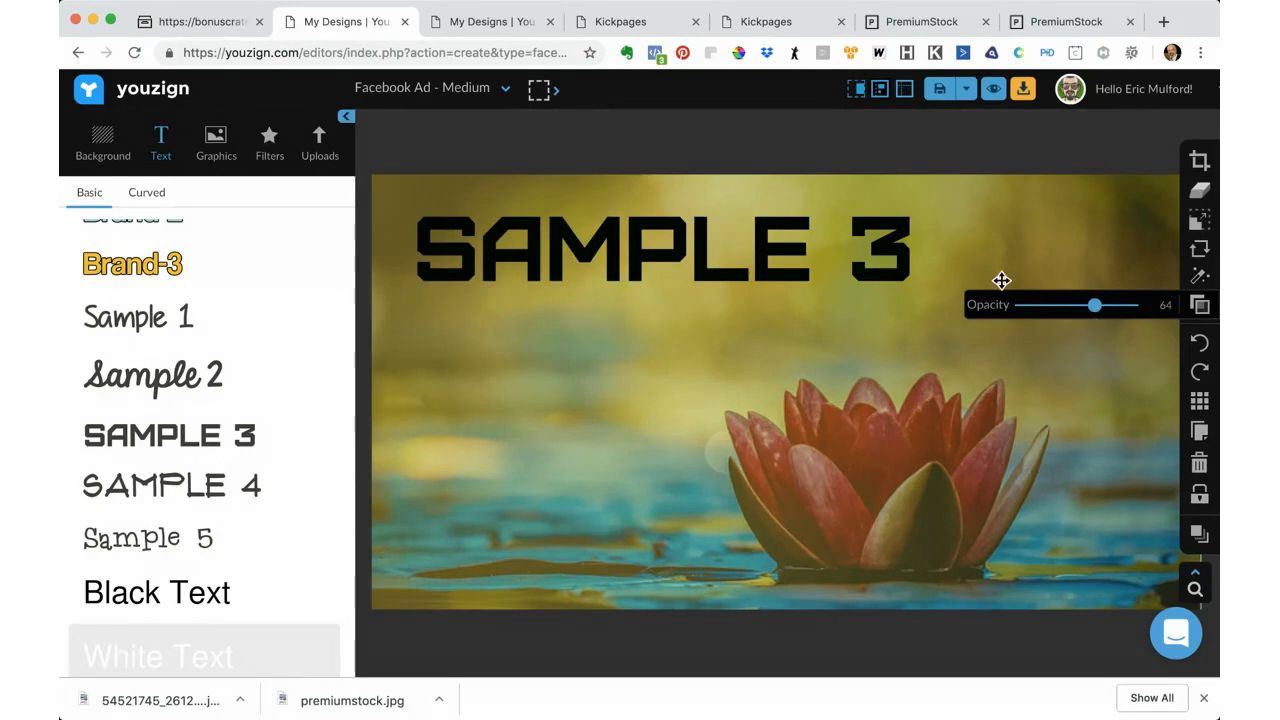
Step: Replace the "SAMPLE 3" text with "BUY NOW!" and move it slightly up and to the left
{"action": "left_click", "coordinate": [686, 246]}
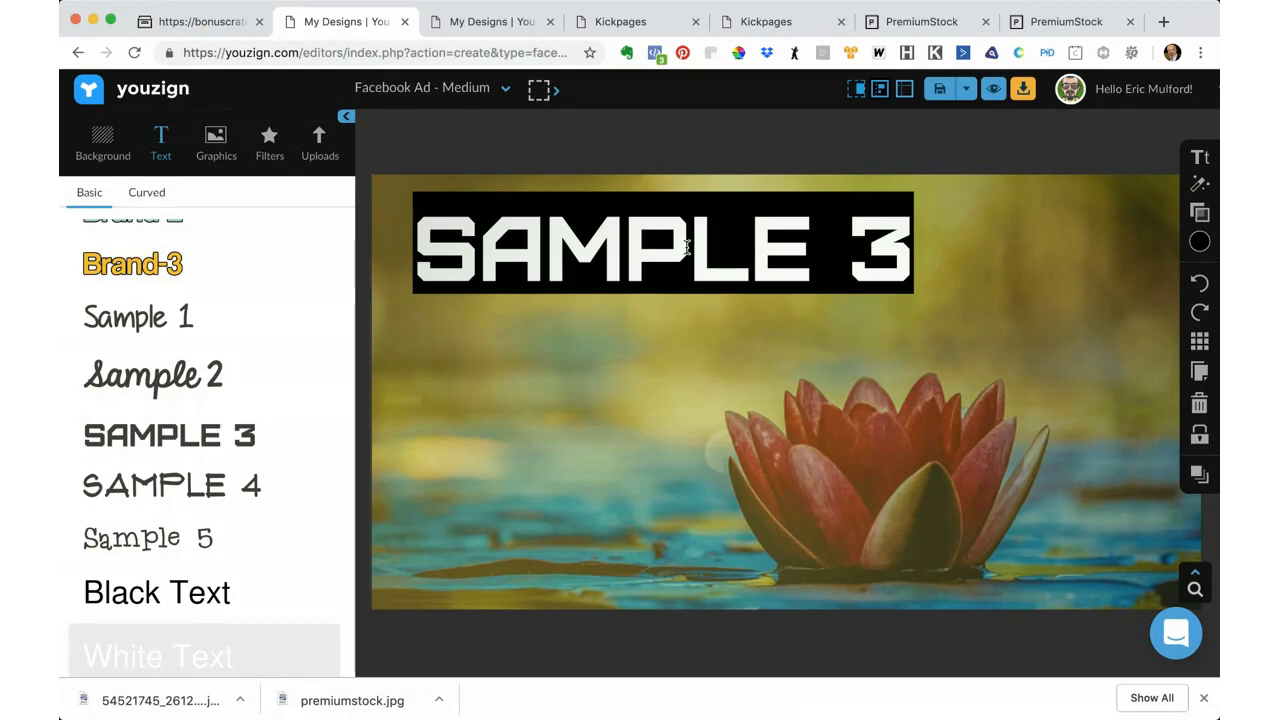
{"action": "type", "text": "BUY NOW"}
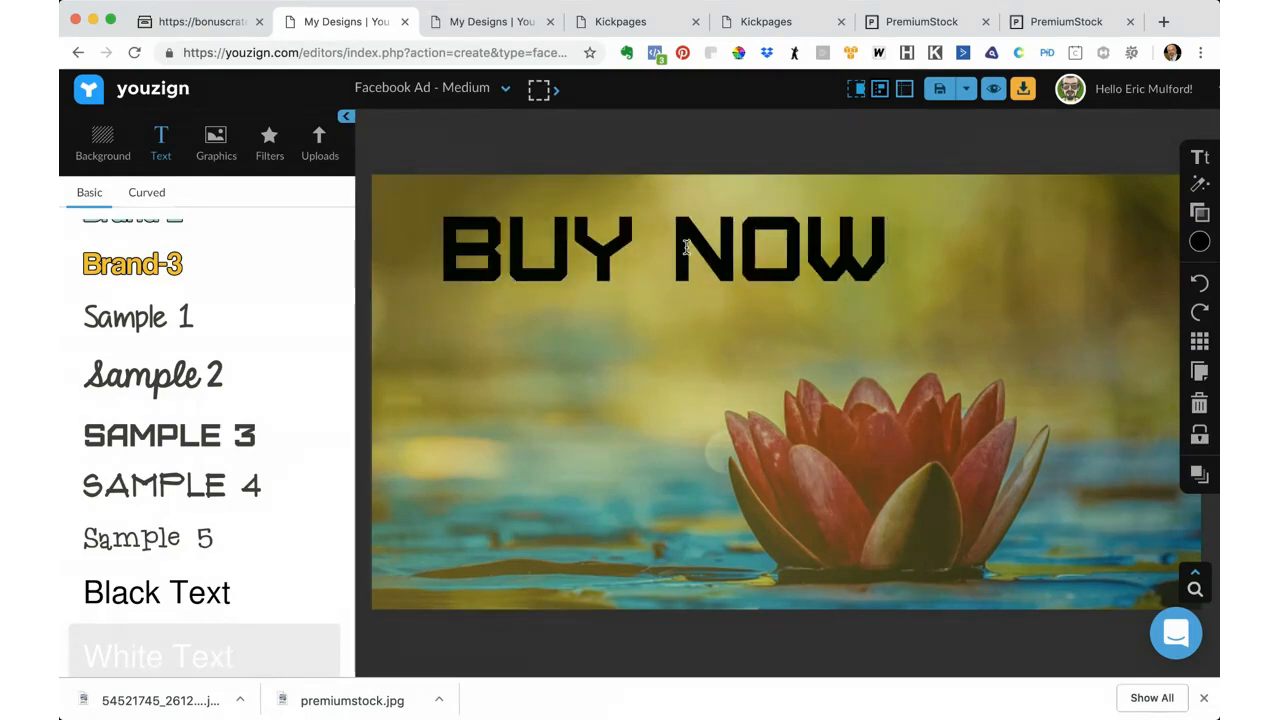
{"action": "type", "text": "!"}
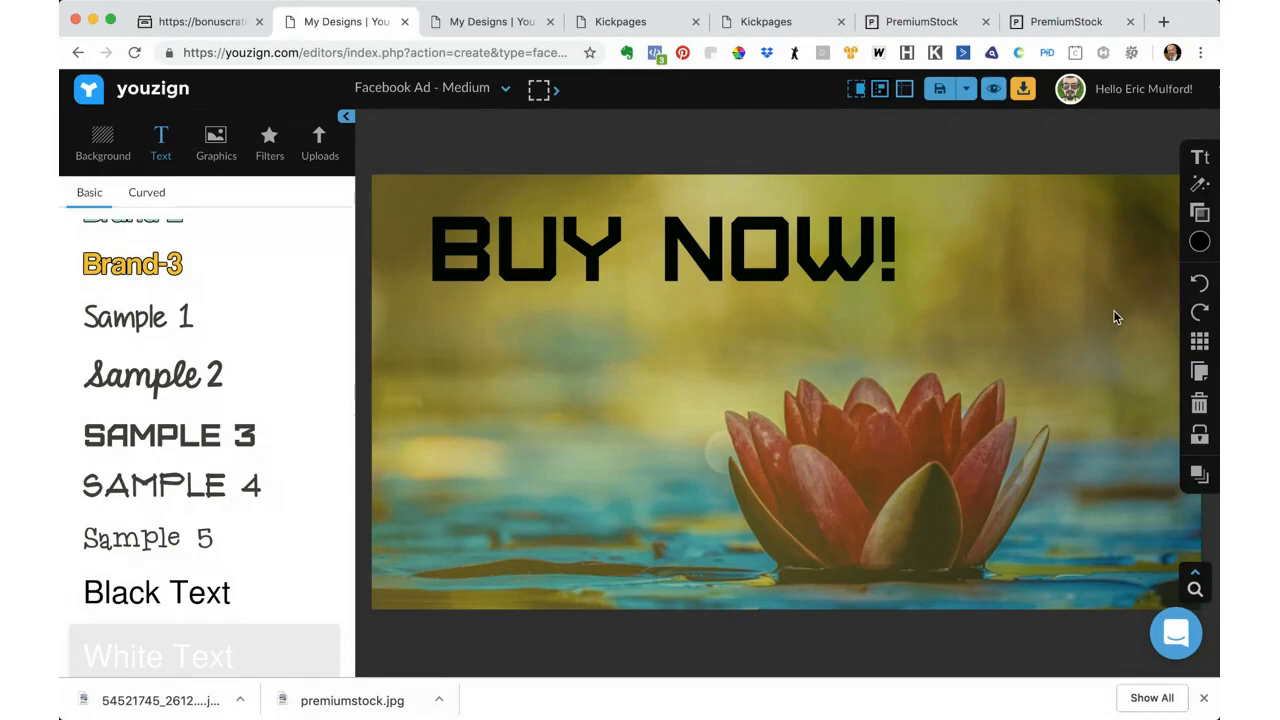
{"action": "left_click", "coordinate": [757, 231]}
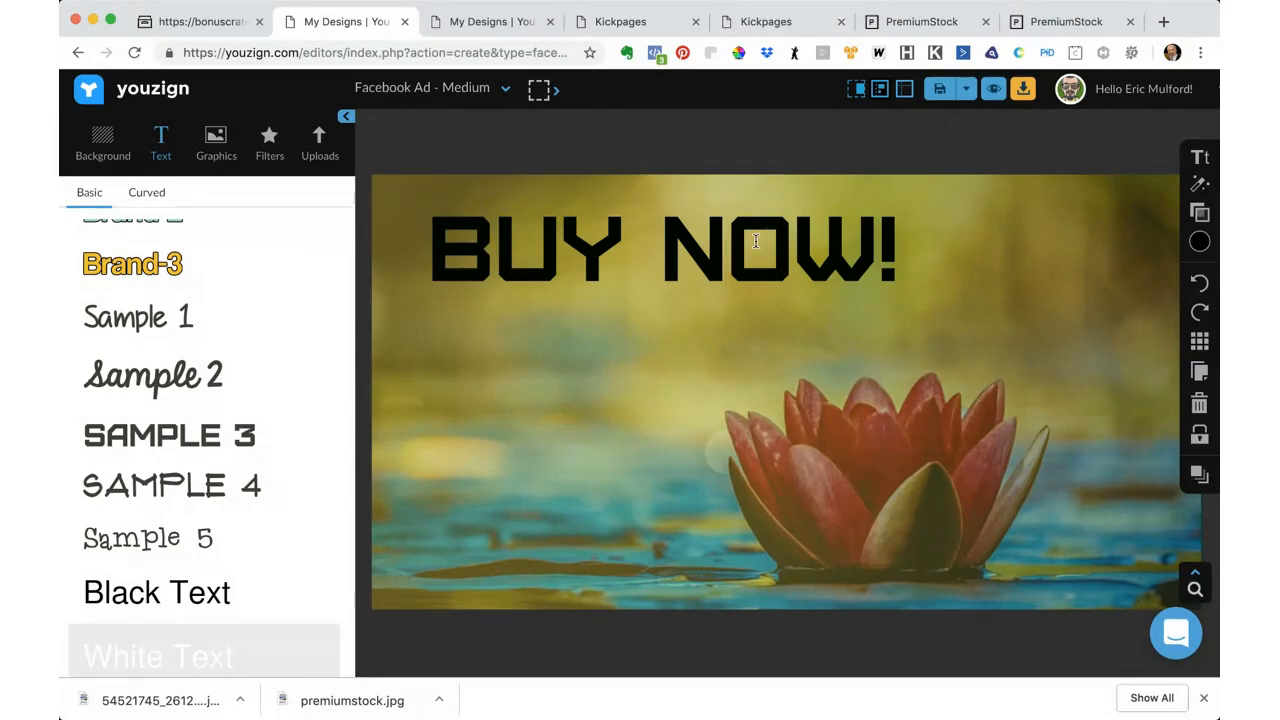
{"action": "left_click", "coordinate": [709, 270]}
{"action": "left_click_drag", "start_coordinate": [709, 270], "coordinate": [685, 260]}
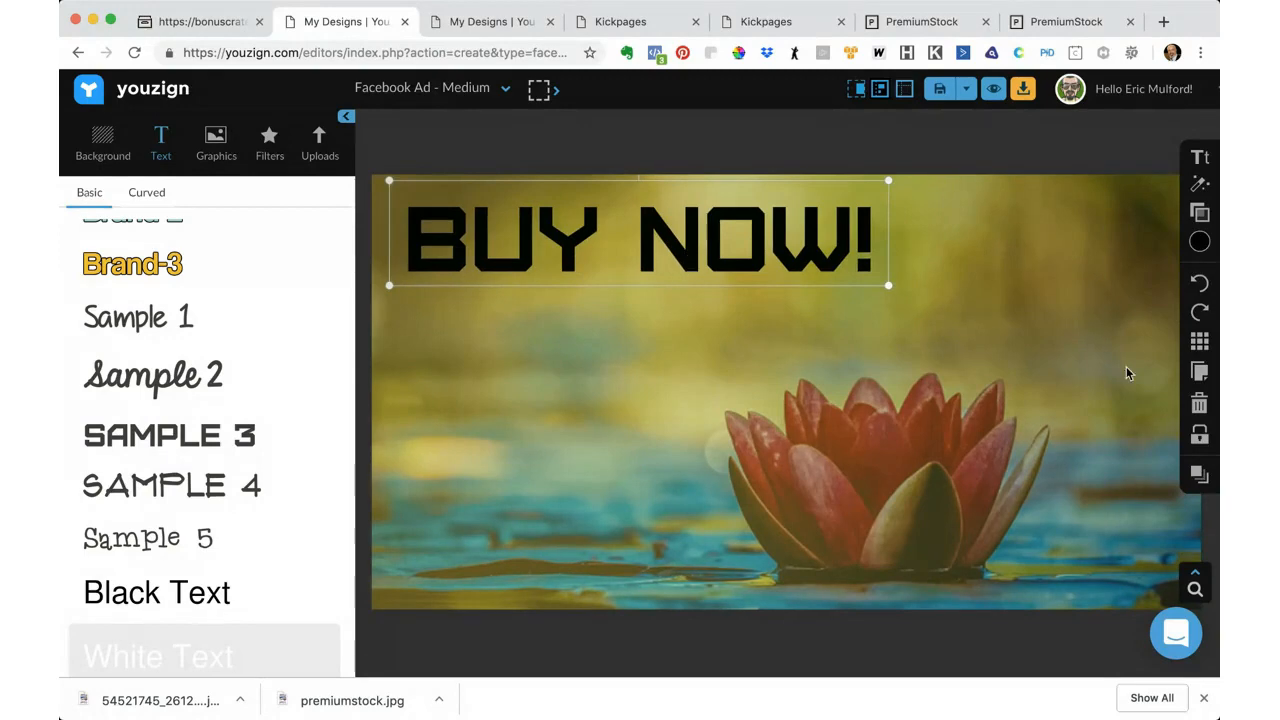
Step: Set the water lily photo's opacity to 100, compare it at 65, and restore it to 100
{"action": "left_click", "coordinate": [1010, 432]}
{"action": "left_click", "coordinate": [1200, 305]}
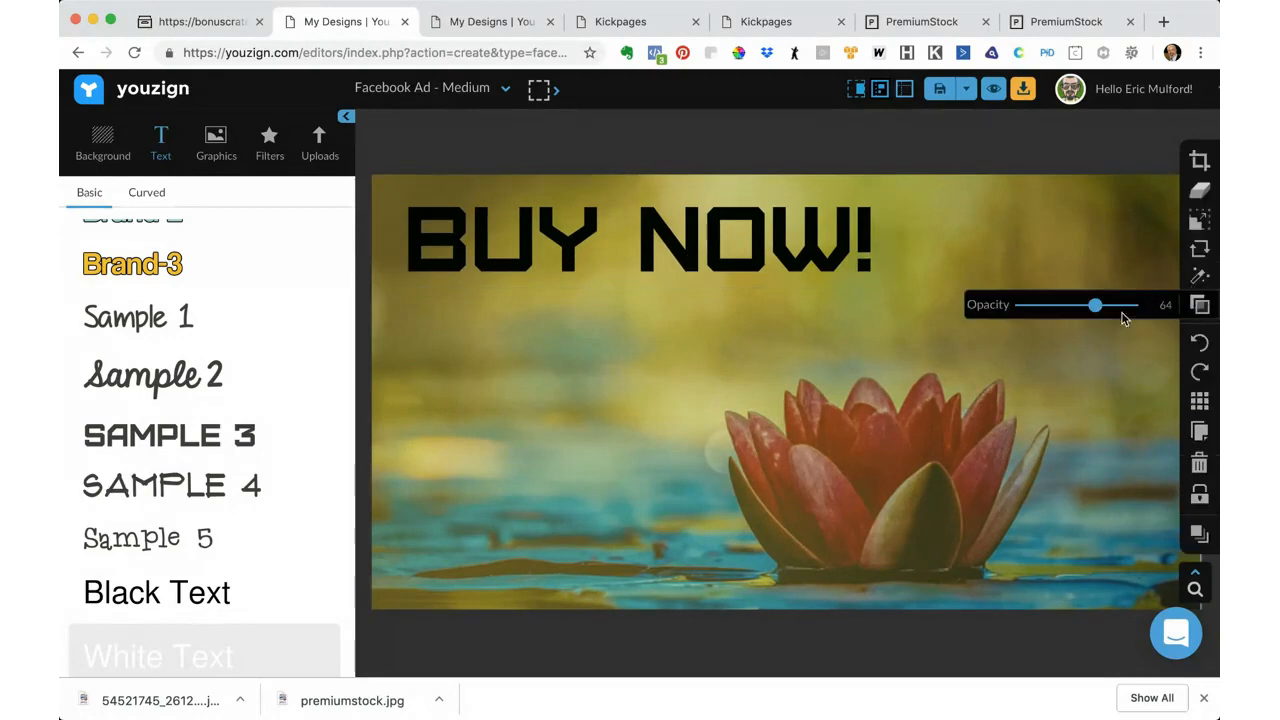
{"action": "left_click_drag", "start_coordinate": [1096, 308], "coordinate": [1151, 317]}
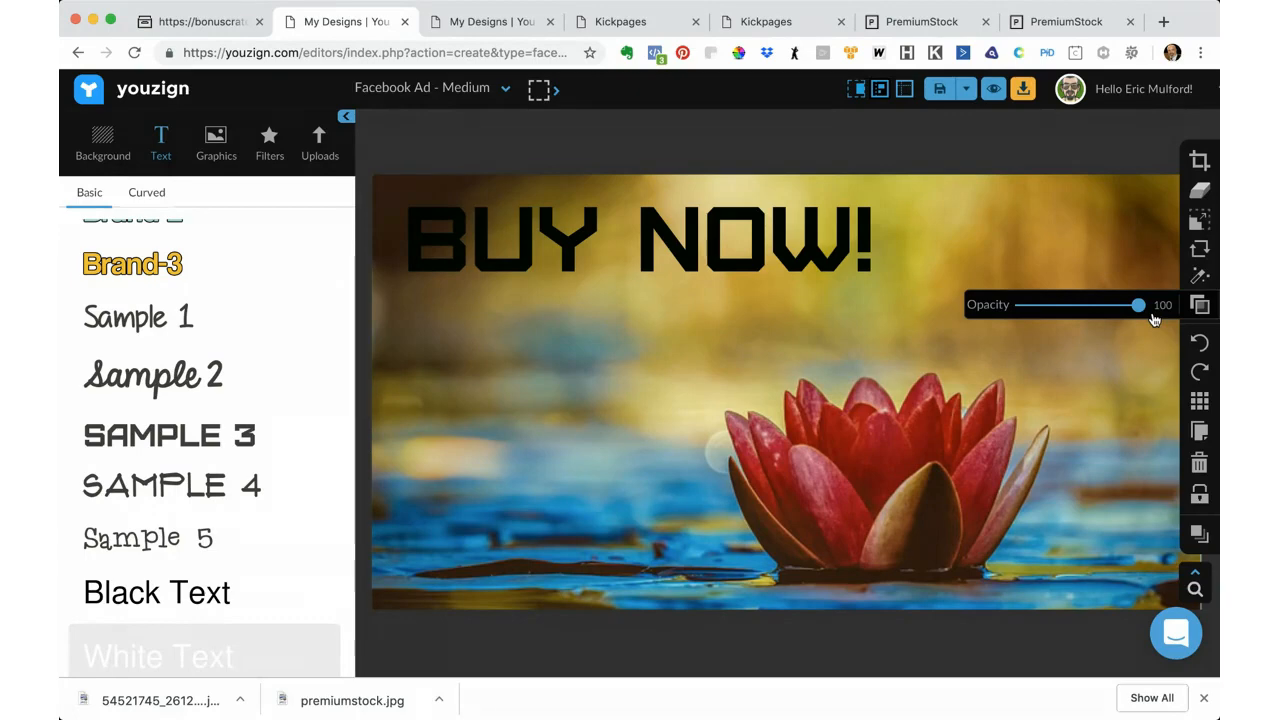
{"action": "left_click_drag", "start_coordinate": [1140, 308], "coordinate": [1101, 311]}
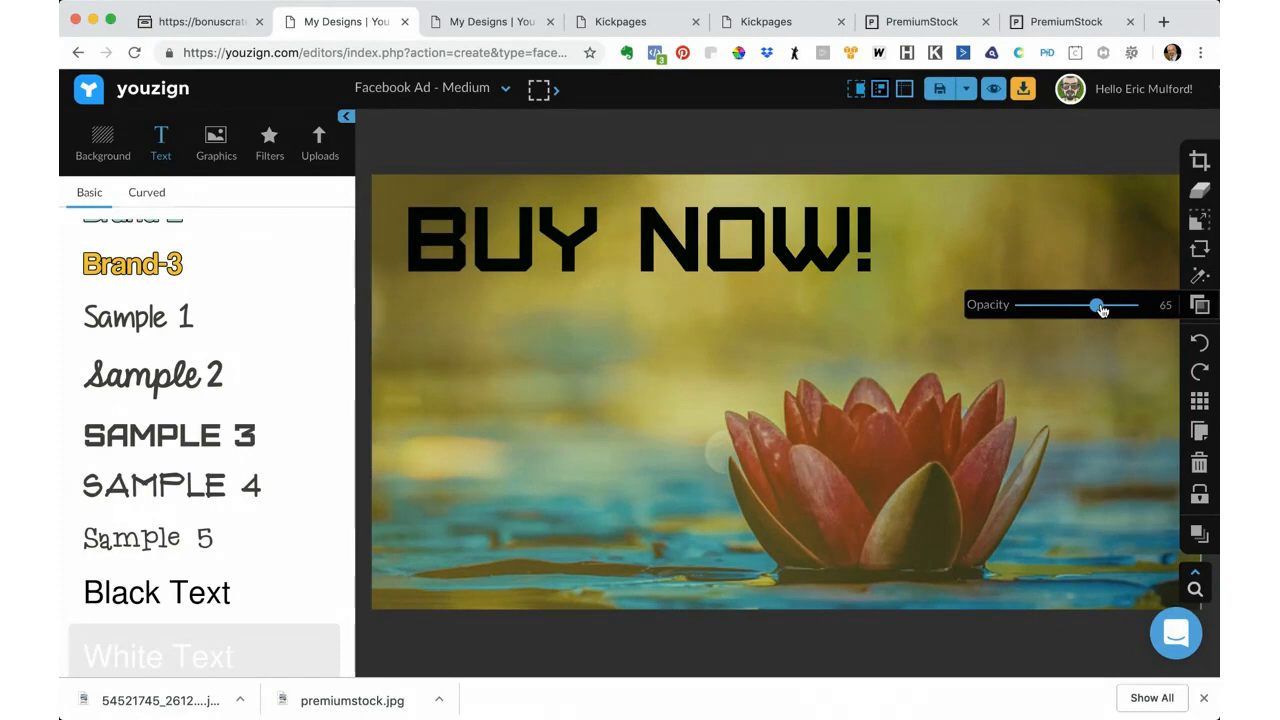
{"action": "left_click_drag", "start_coordinate": [1097, 308], "coordinate": [1145, 318]}
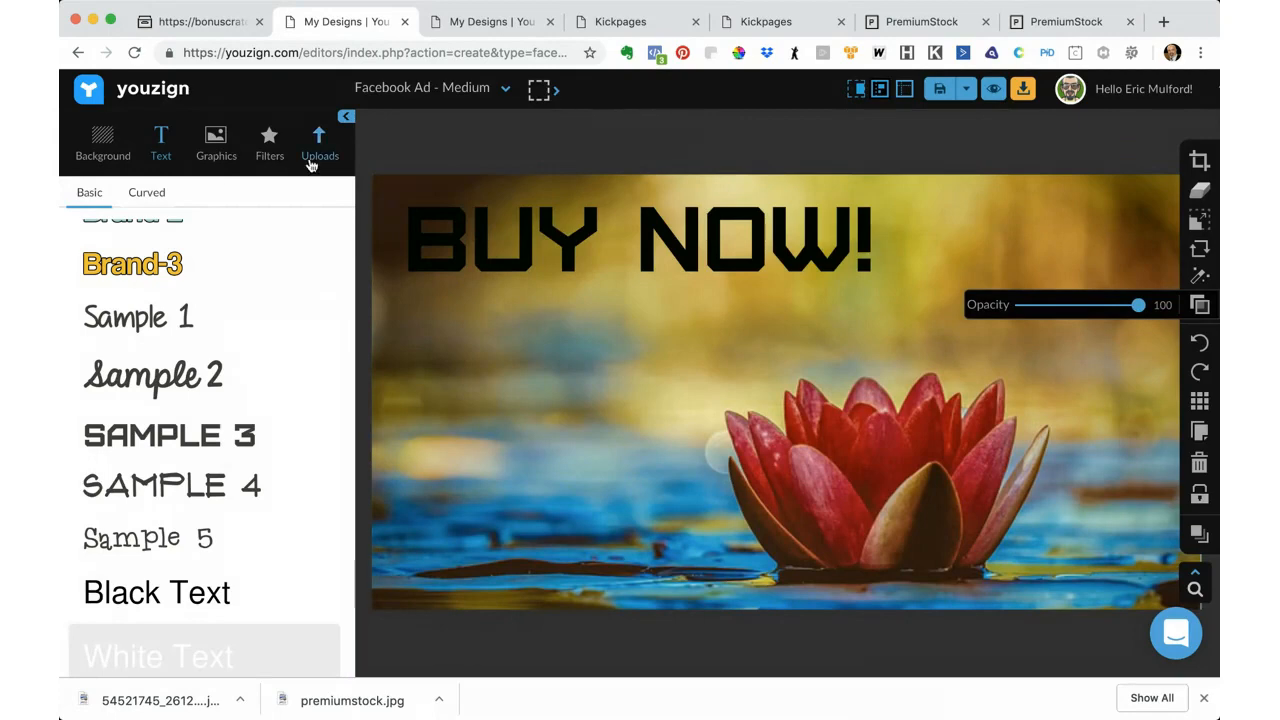
Step: Place the uploaded yellow-to-green gradient image over the design and send it backward beneath the "BUY NOW!" text
{"action": "left_click", "coordinate": [312, 162]}
{"action": "left_click", "coordinate": [132, 254]}
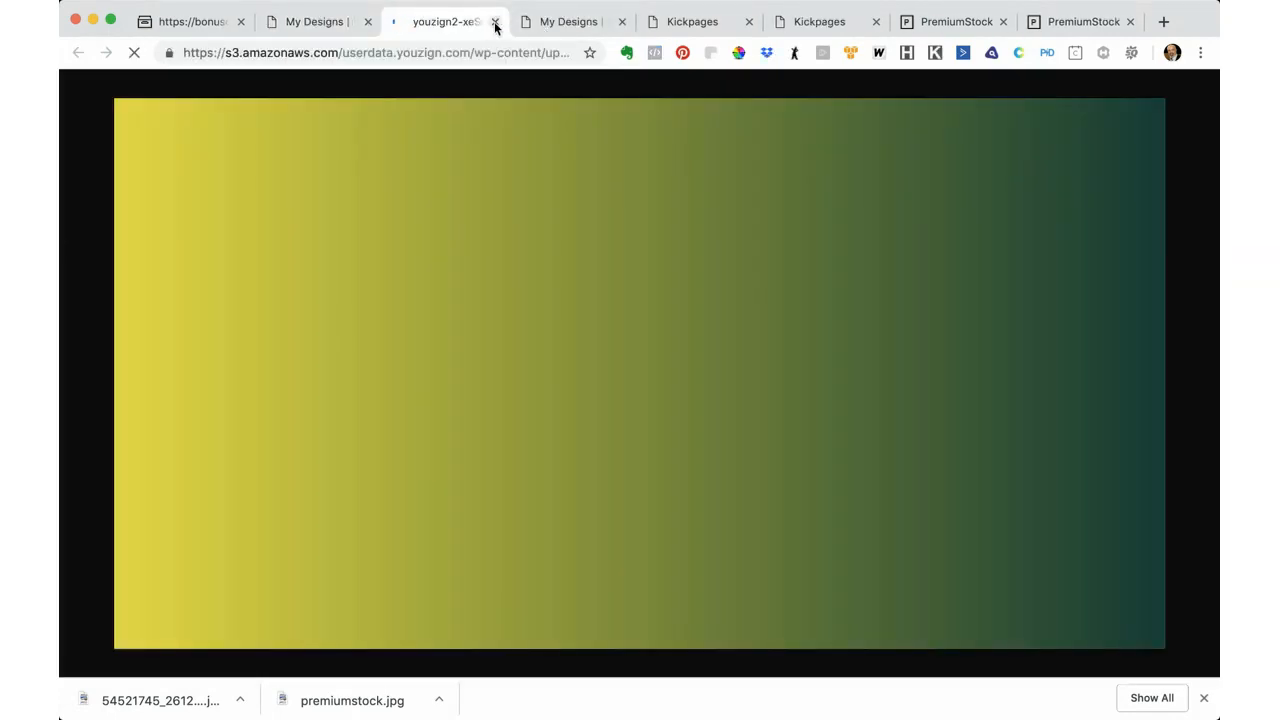
{"action": "left_click", "coordinate": [493, 23]}
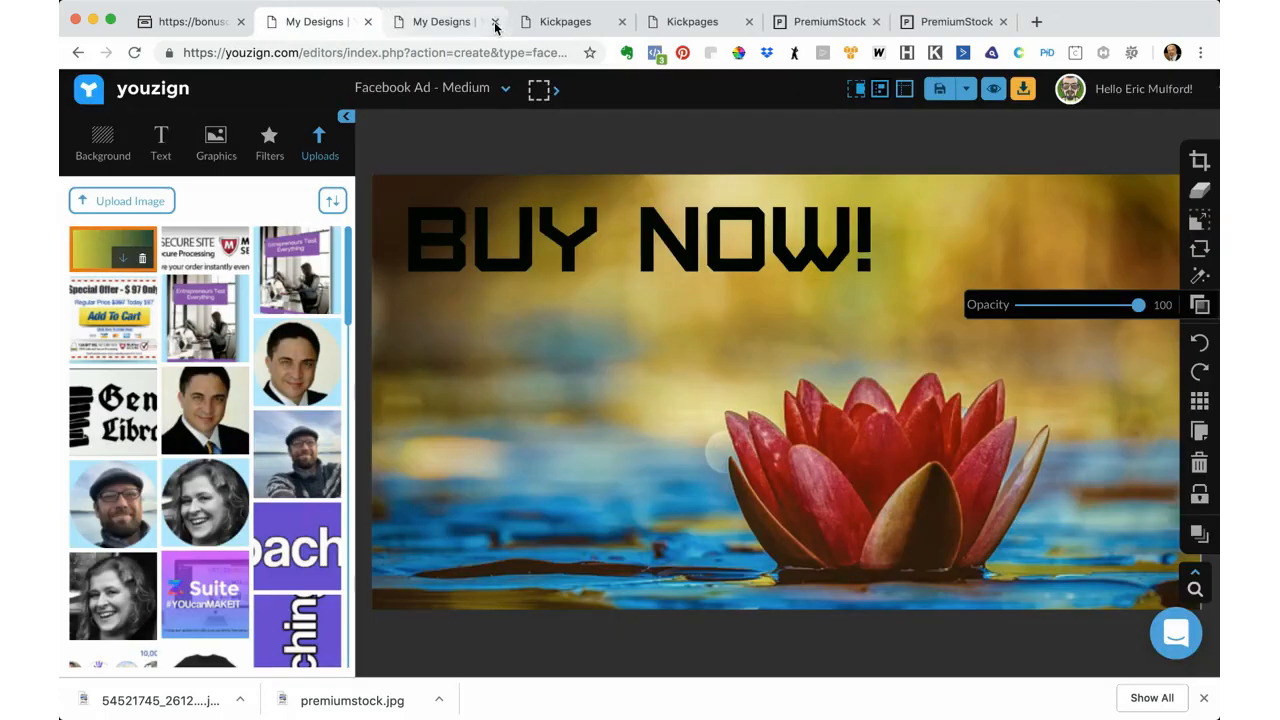
{"action": "left_click", "coordinate": [94, 241]}
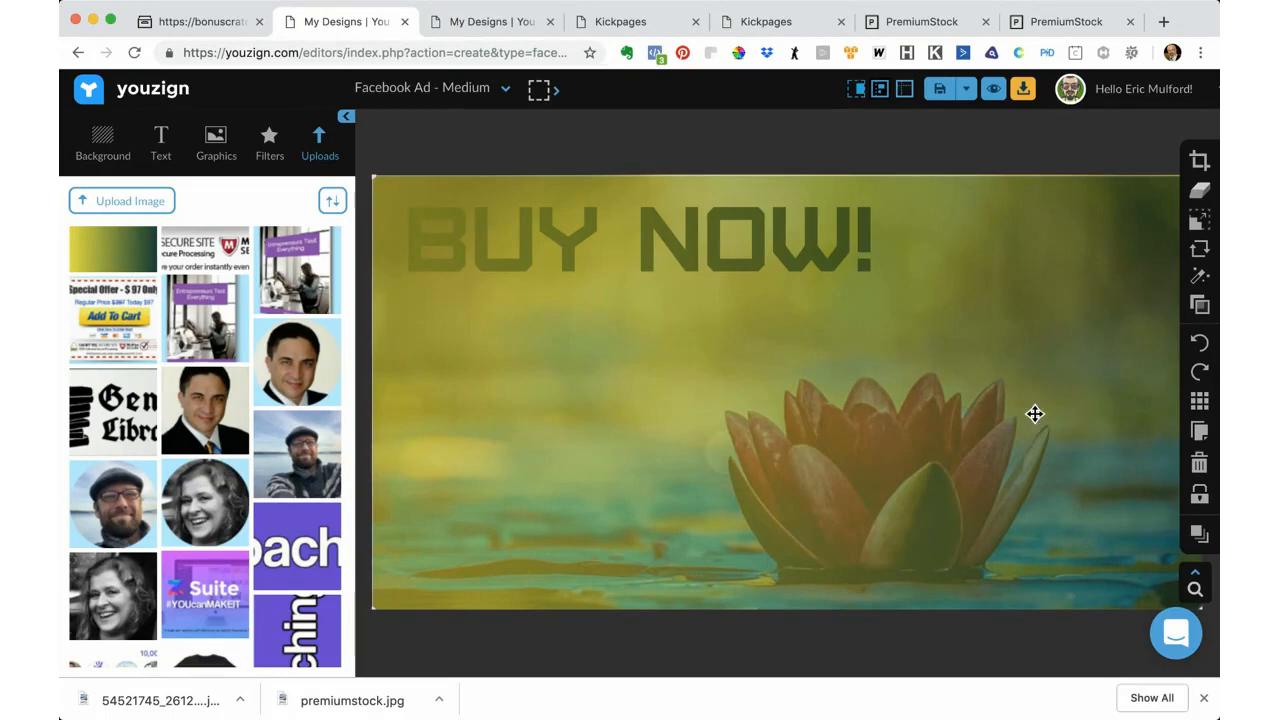
{"action": "mouse_move", "coordinate": [1196, 535]}
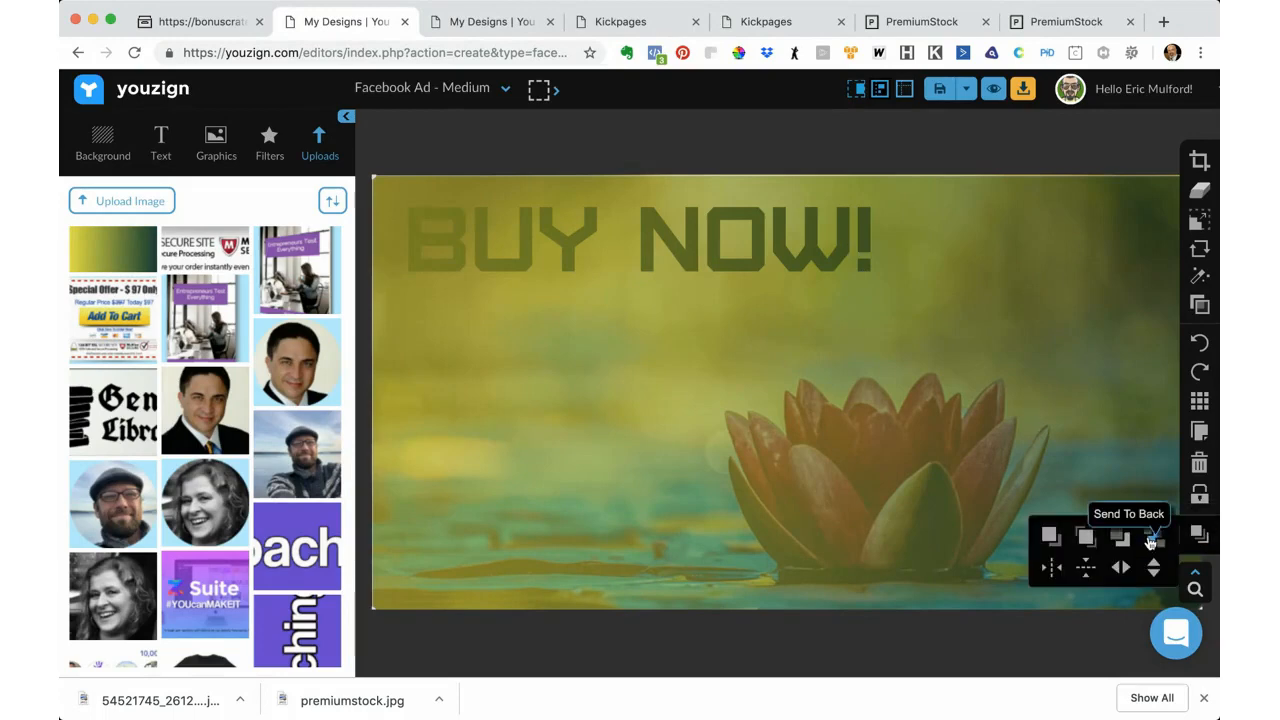
{"action": "left_click", "coordinate": [1120, 538]}
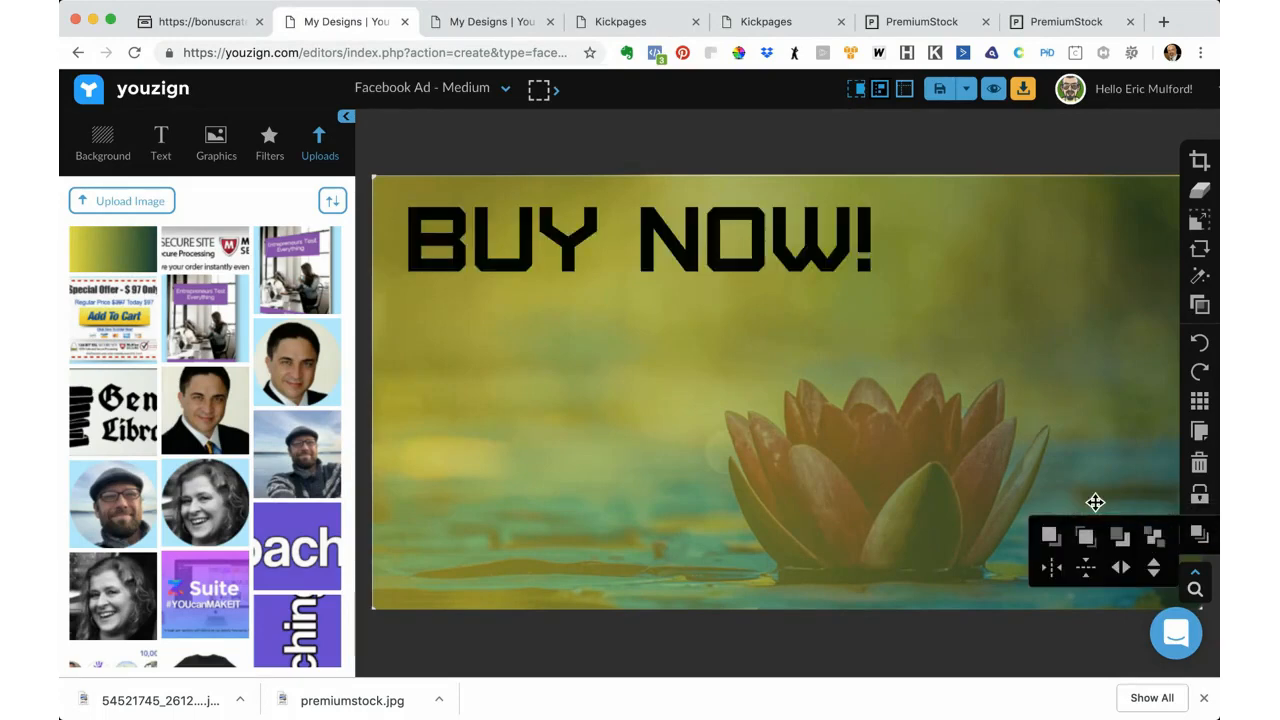
Step: Set the gradient overlay's opacity to 47 and deselect it
{"action": "mouse_move", "coordinate": [1209, 296]}
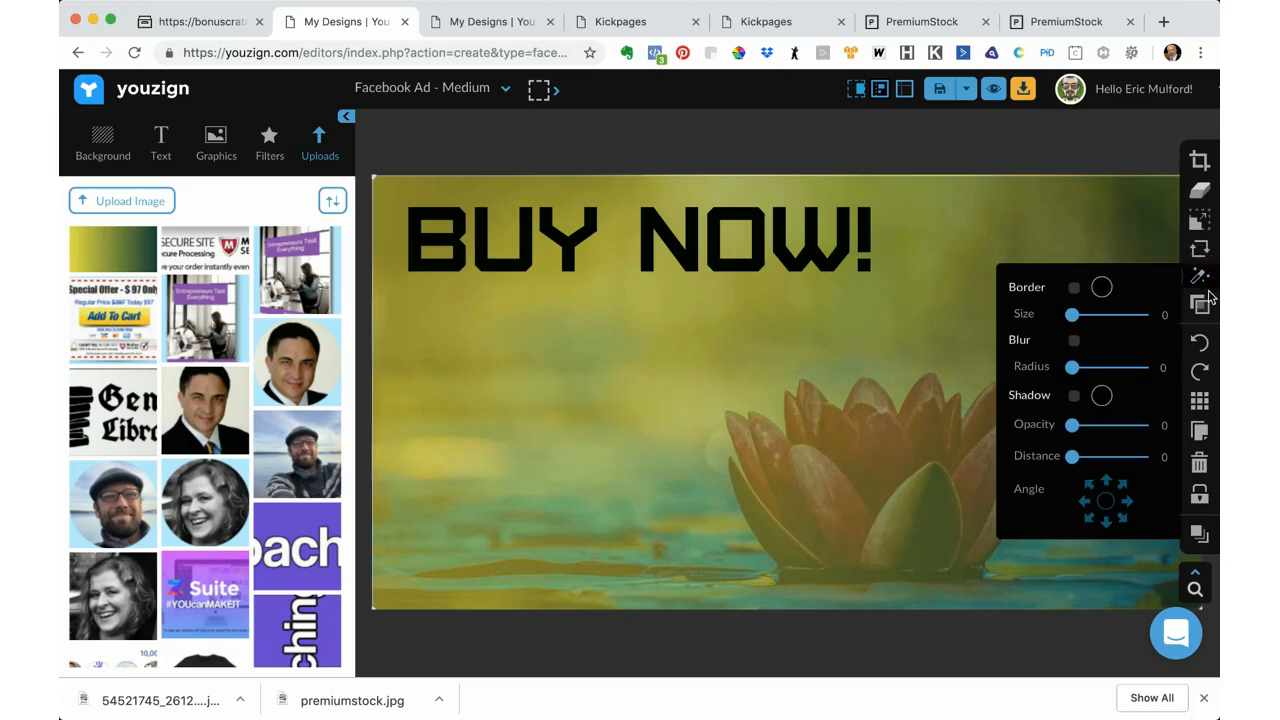
{"action": "left_click_drag", "start_coordinate": [1098, 311], "coordinate": [1080, 317]}
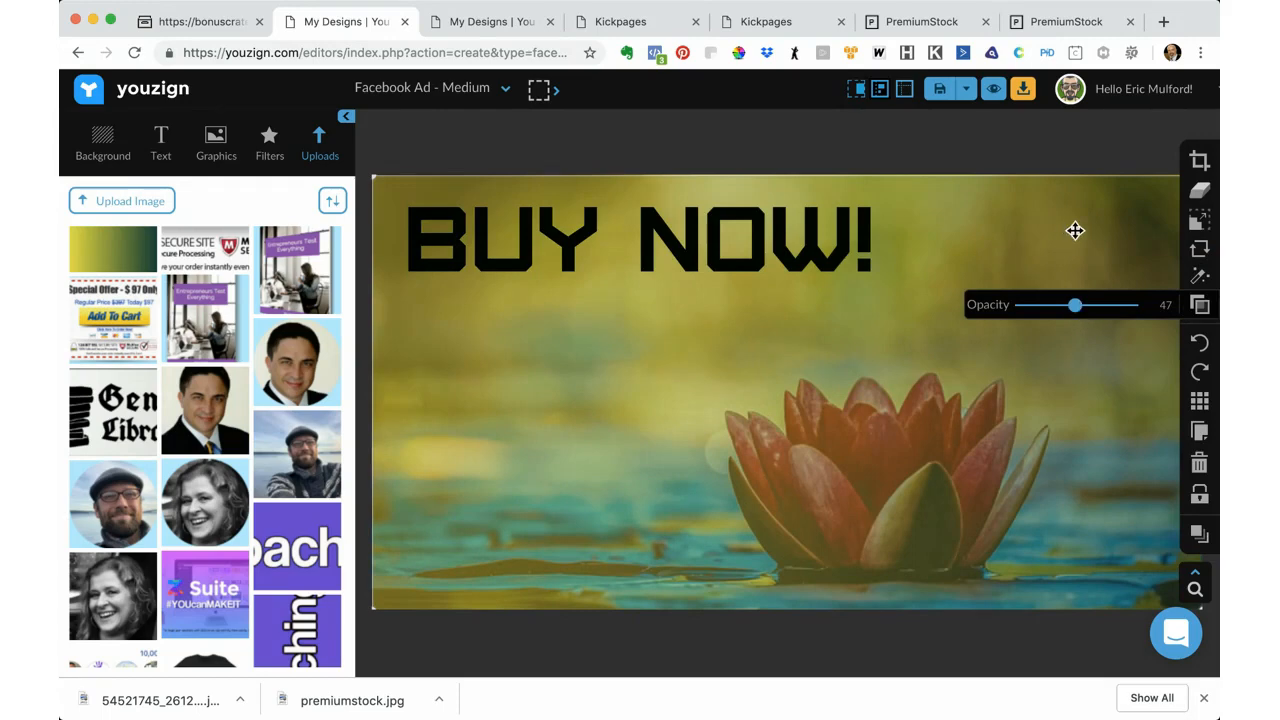
{"action": "left_click", "coordinate": [1078, 149]}
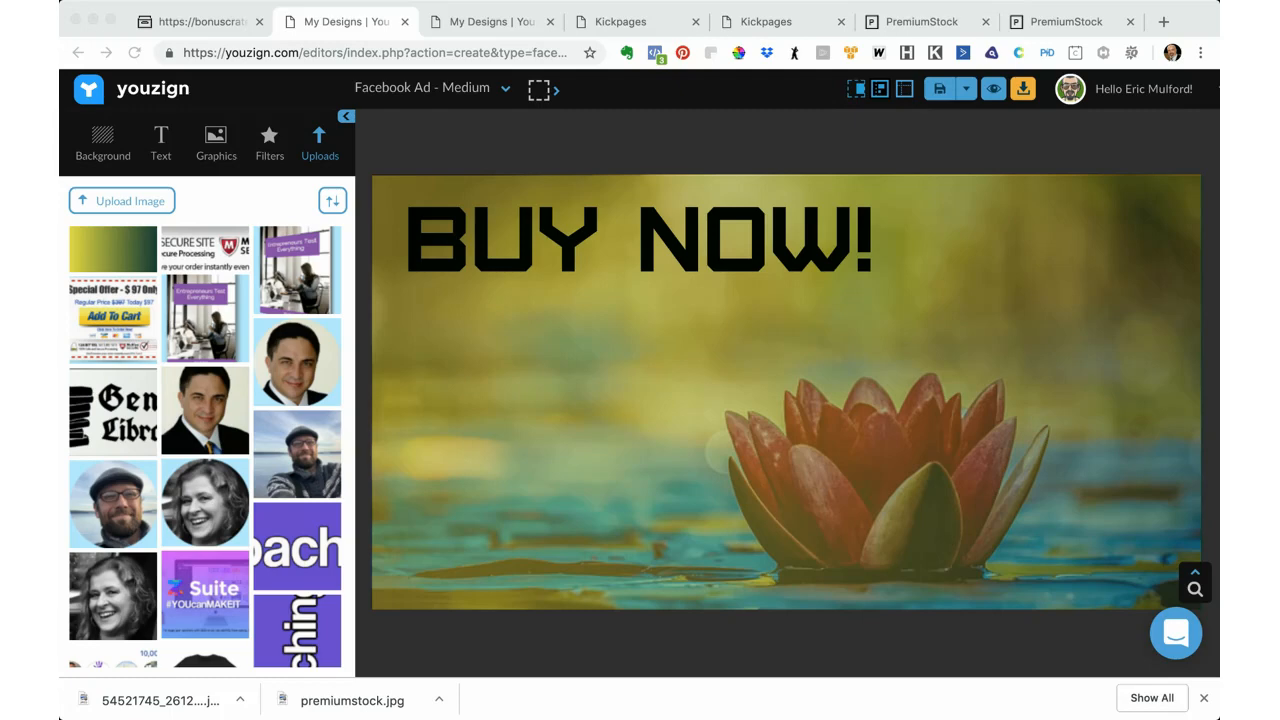
Step: Delete the yellow-to-green gradient overlay from above the water lily photo
{"action": "left_click", "coordinate": [796, 263]}
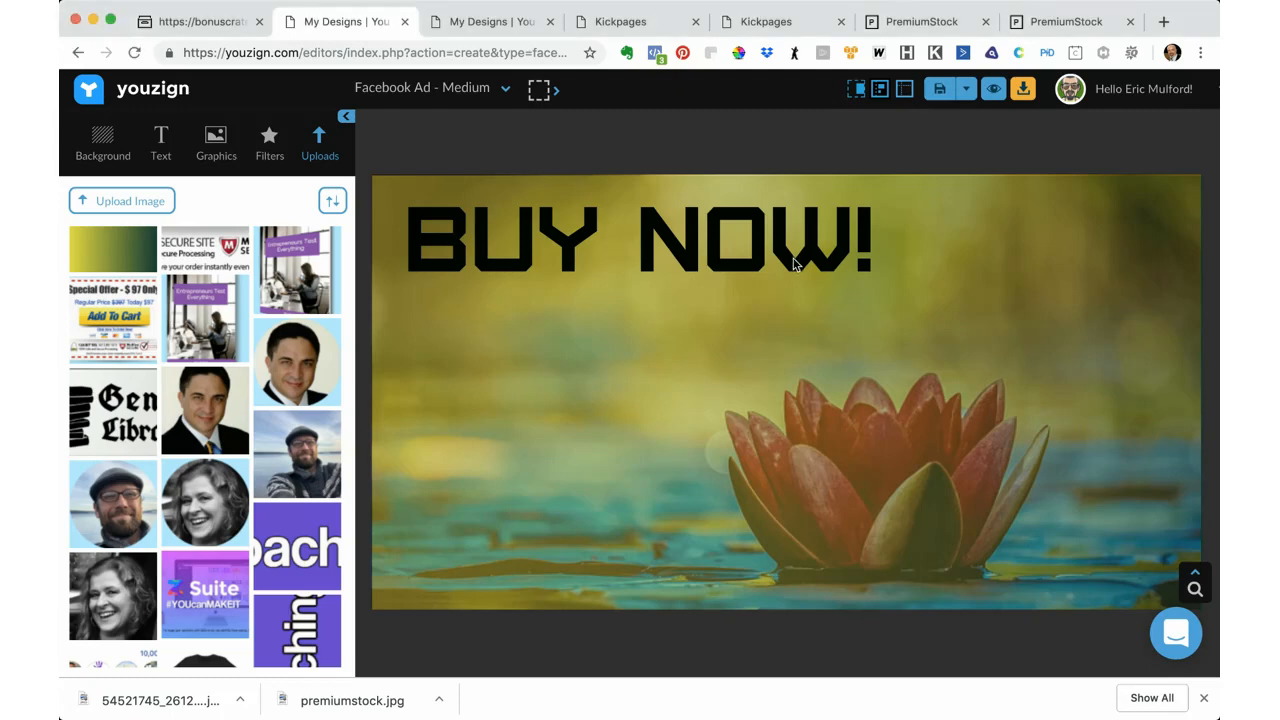
{"action": "left_click", "coordinate": [792, 260]}
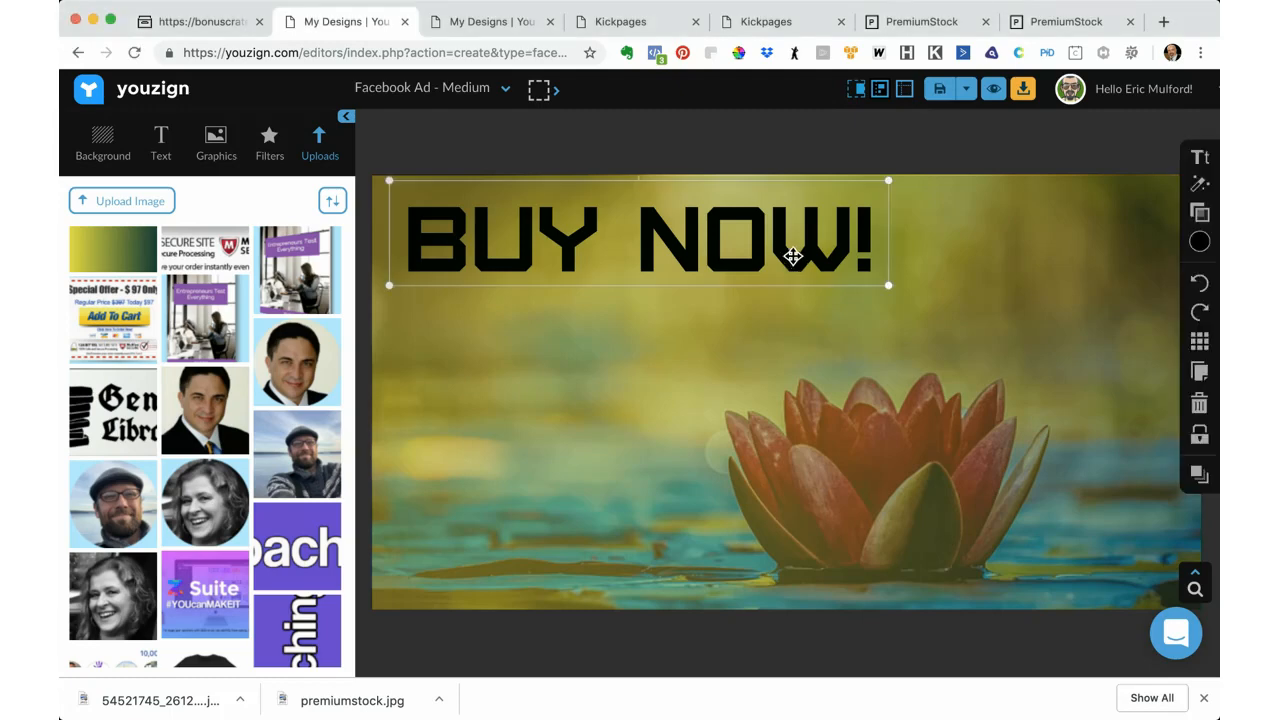
{"action": "left_click", "coordinate": [960, 320]}
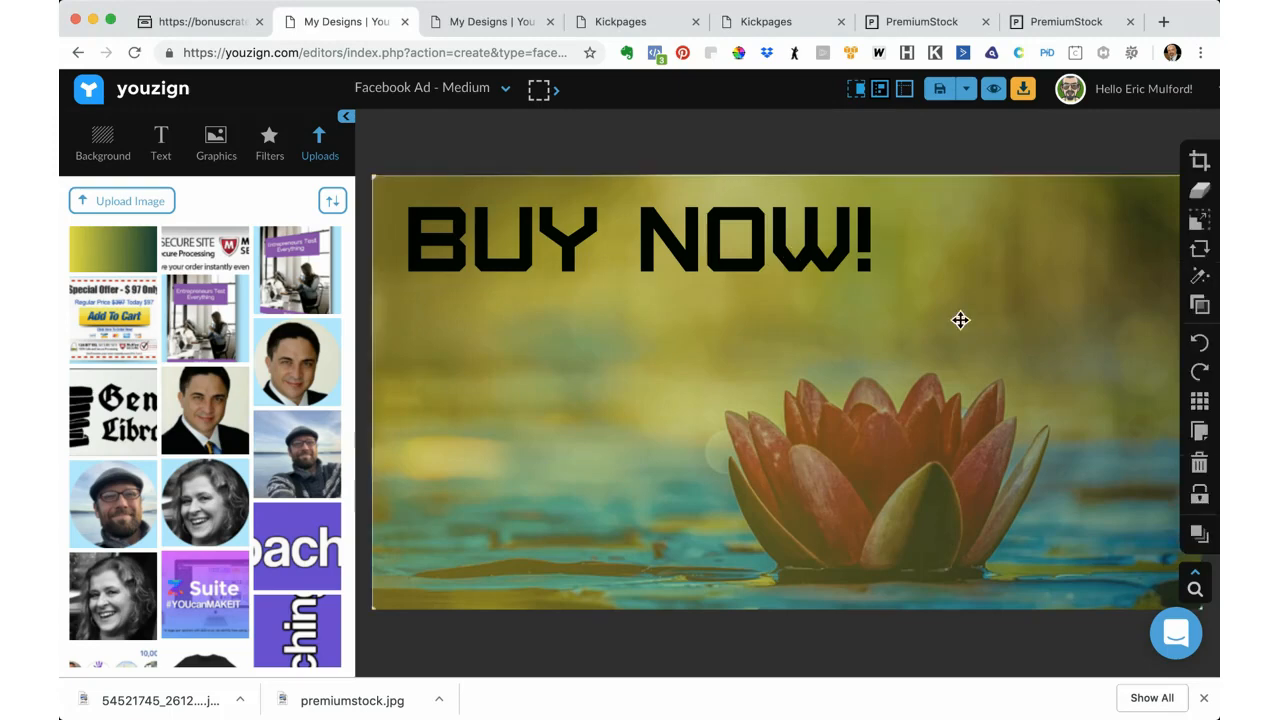
{"action": "left_click", "coordinate": [1200, 466]}
{"action": "left_click", "coordinate": [957, 423]}
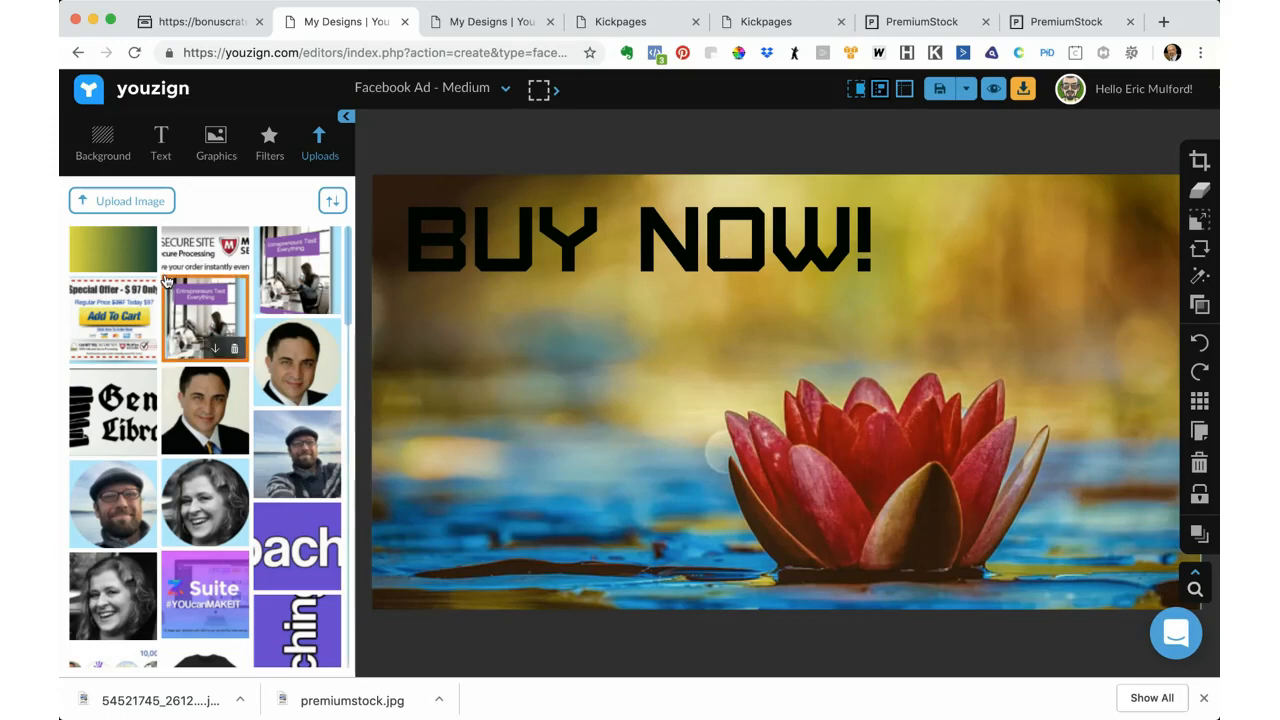
Step: Place the uploaded yellow-to-green gradient over the design again and send it backward beneath the "BUY NOW!" text
{"action": "left_click", "coordinate": [81, 245]}
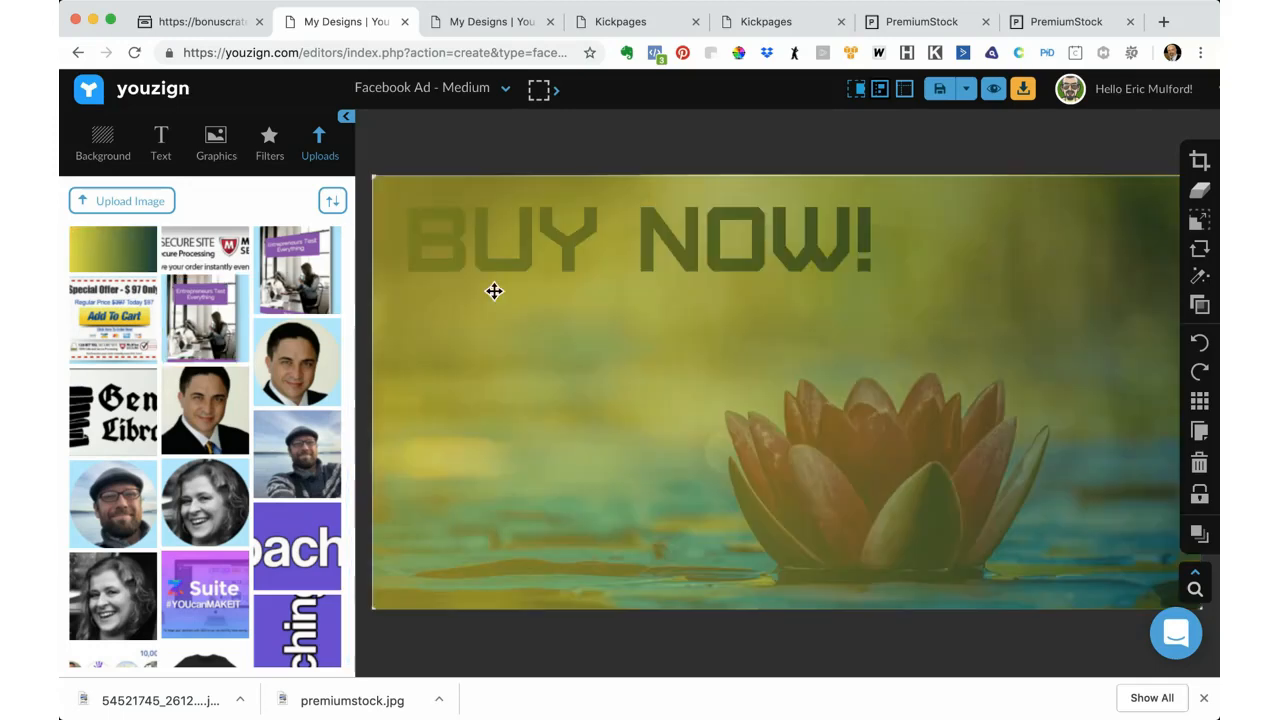
{"action": "left_click", "coordinate": [1199, 533]}
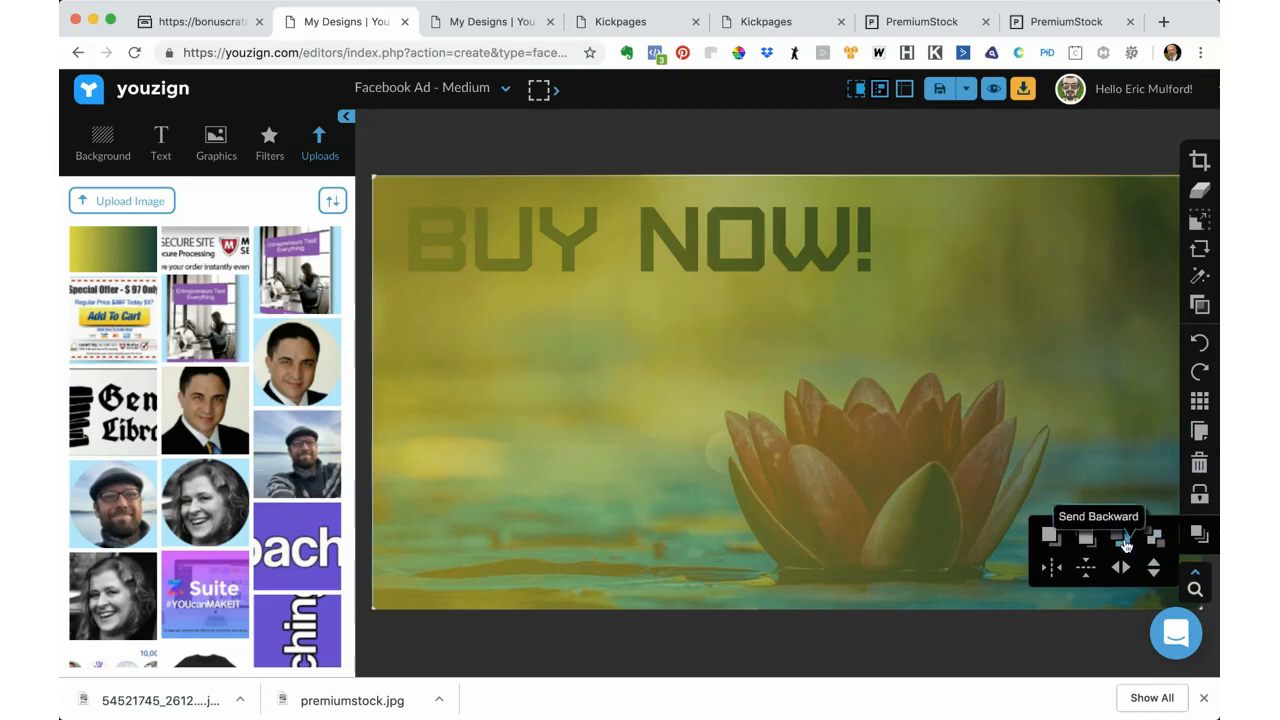
{"action": "left_click", "coordinate": [1122, 539]}
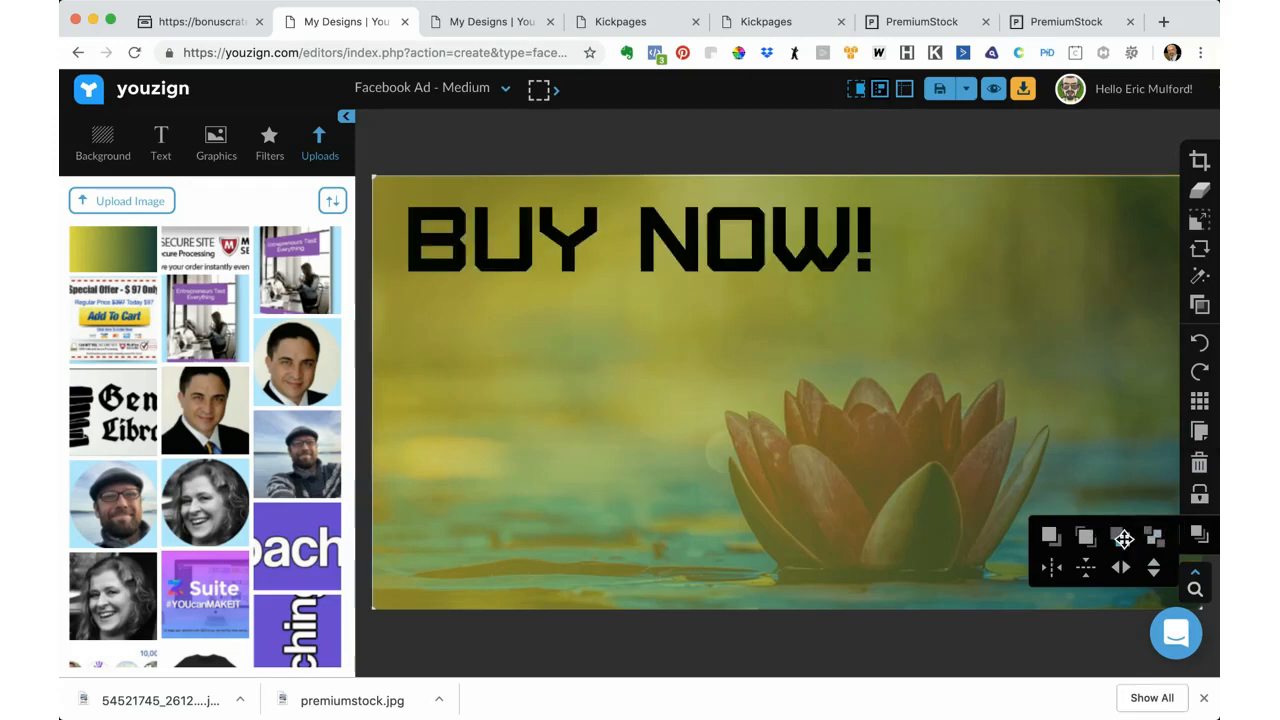
Step: Set the re-added gradient overlay's opacity to 37
{"action": "left_click", "coordinate": [1208, 284]}
{"action": "left_click", "coordinate": [1200, 305]}
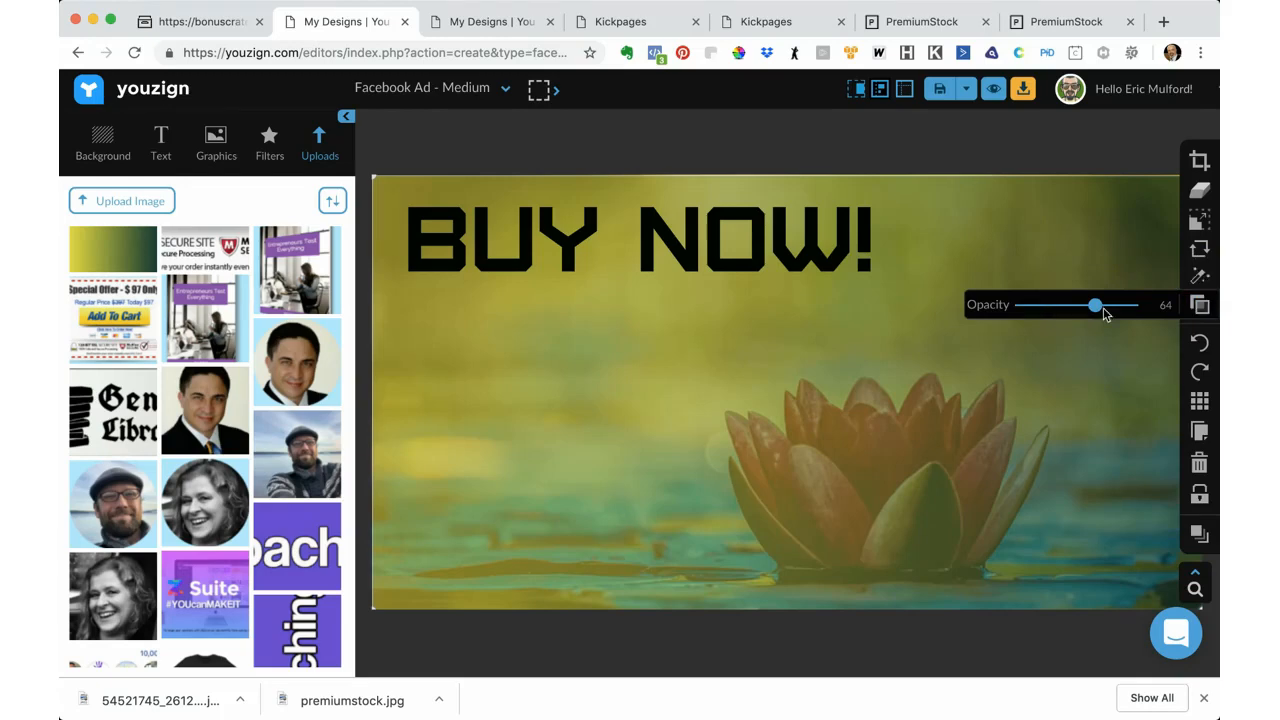
{"action": "left_click_drag", "start_coordinate": [1094, 308], "coordinate": [1062, 322]}
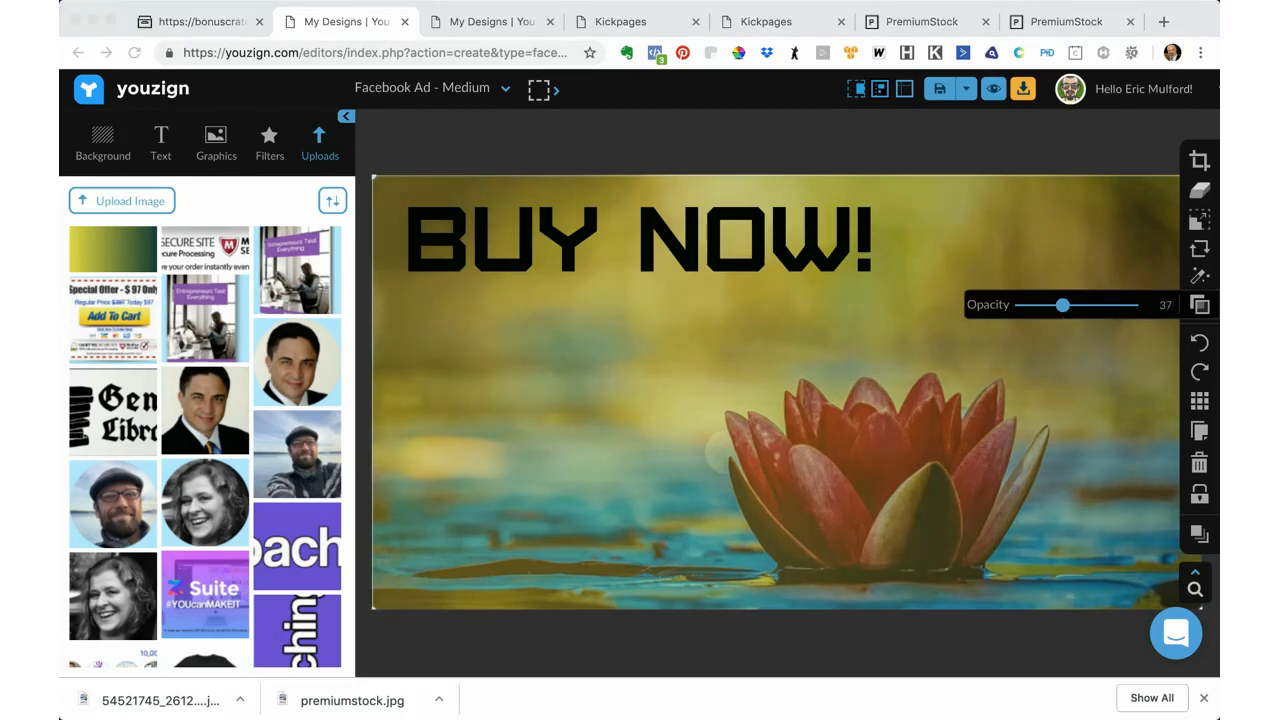
Step: Enable a border on the "BUY NOW!" text and color it white
{"action": "left_click", "coordinate": [820, 253]}
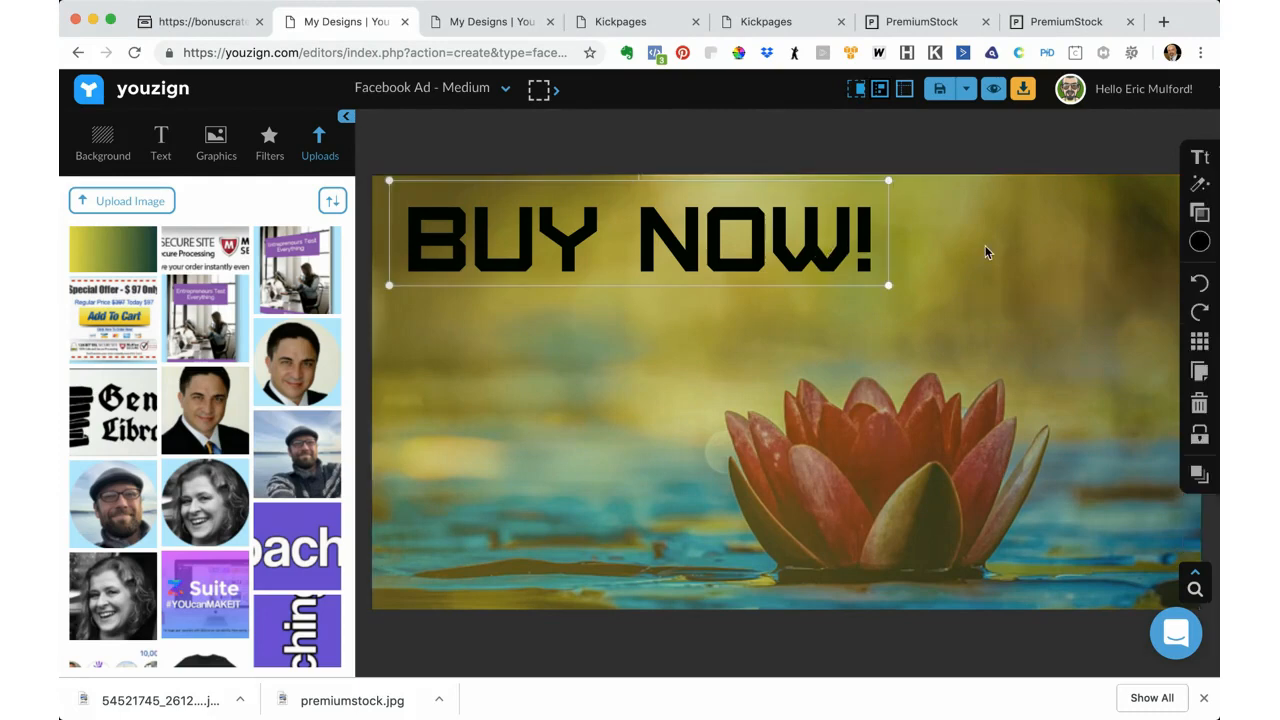
{"action": "mouse_move", "coordinate": [1201, 187]}
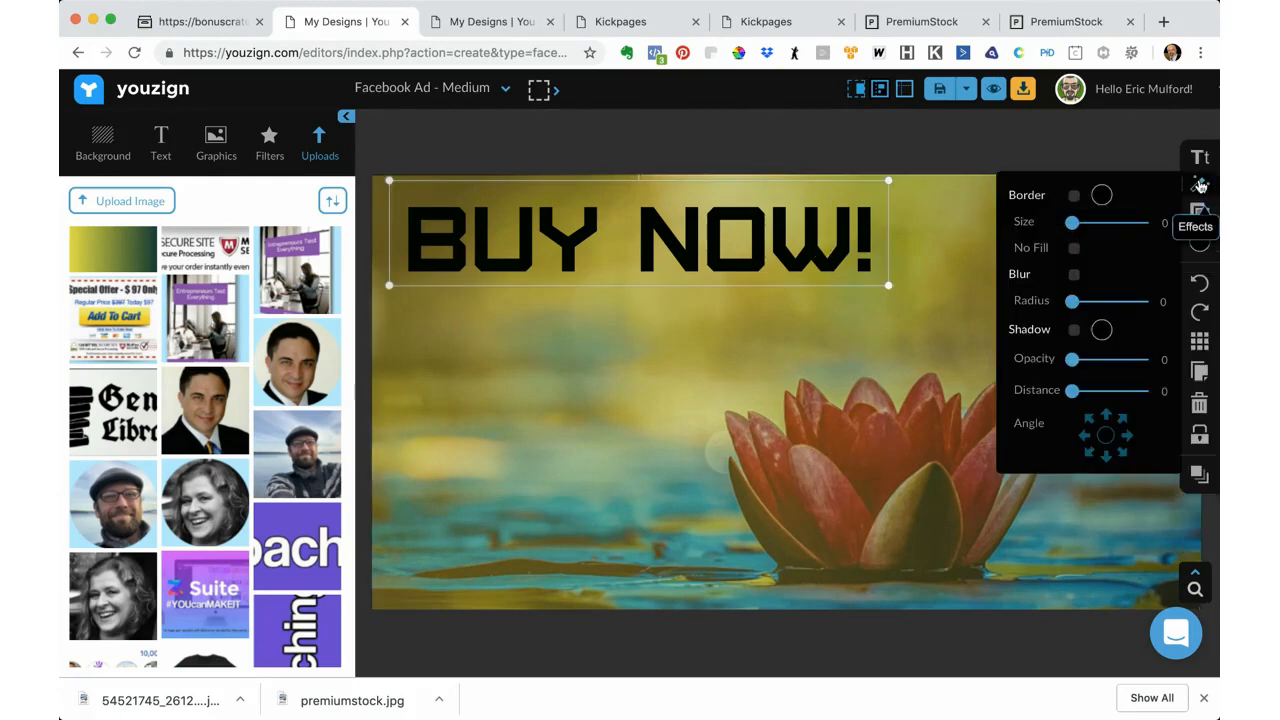
{"action": "left_click", "coordinate": [1074, 197]}
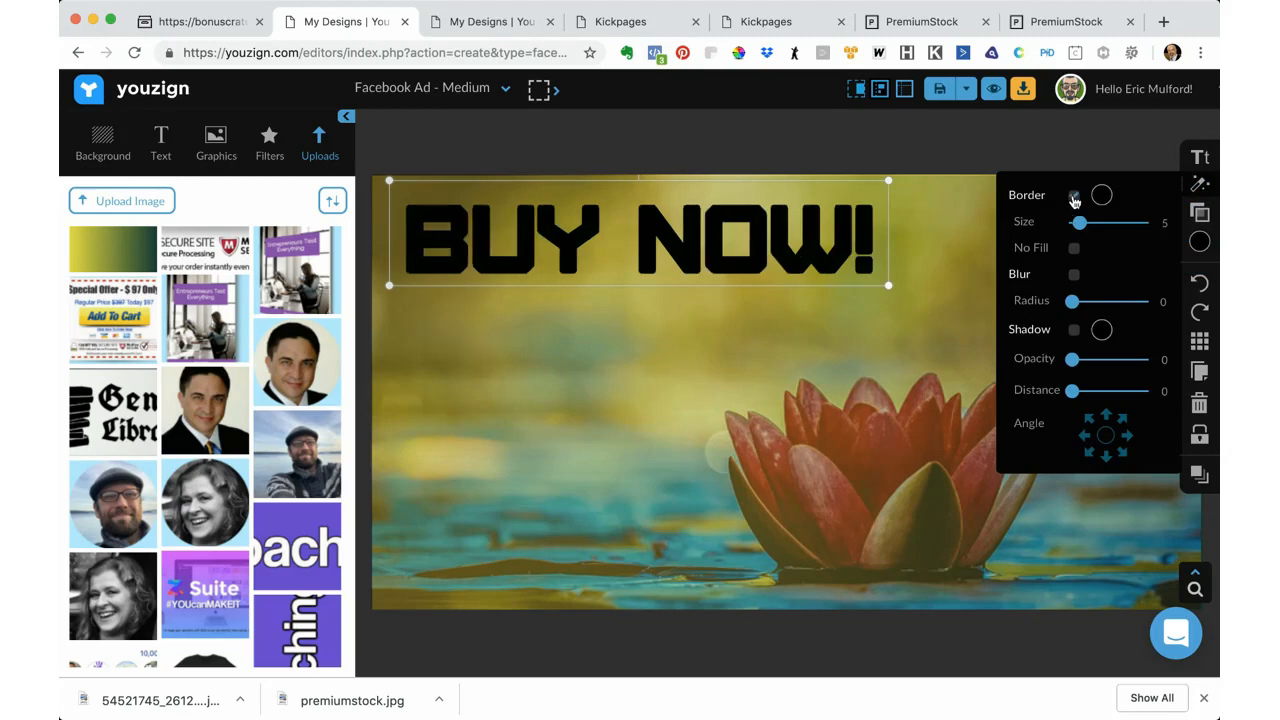
{"action": "left_click", "coordinate": [1102, 196]}
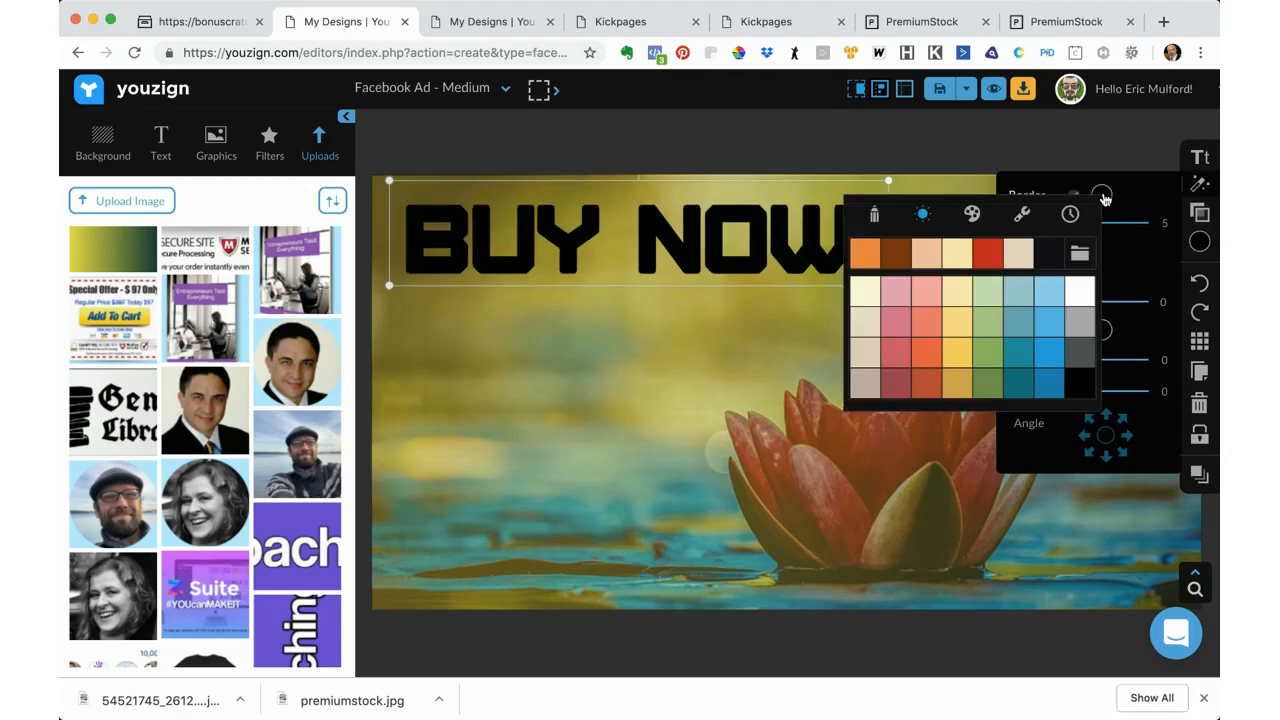
{"action": "left_click", "coordinate": [1079, 298]}
Step: Raise the gradient overlay's opacity to 82, and delete the overlay from the design
{"action": "left_click", "coordinate": [944, 291]}
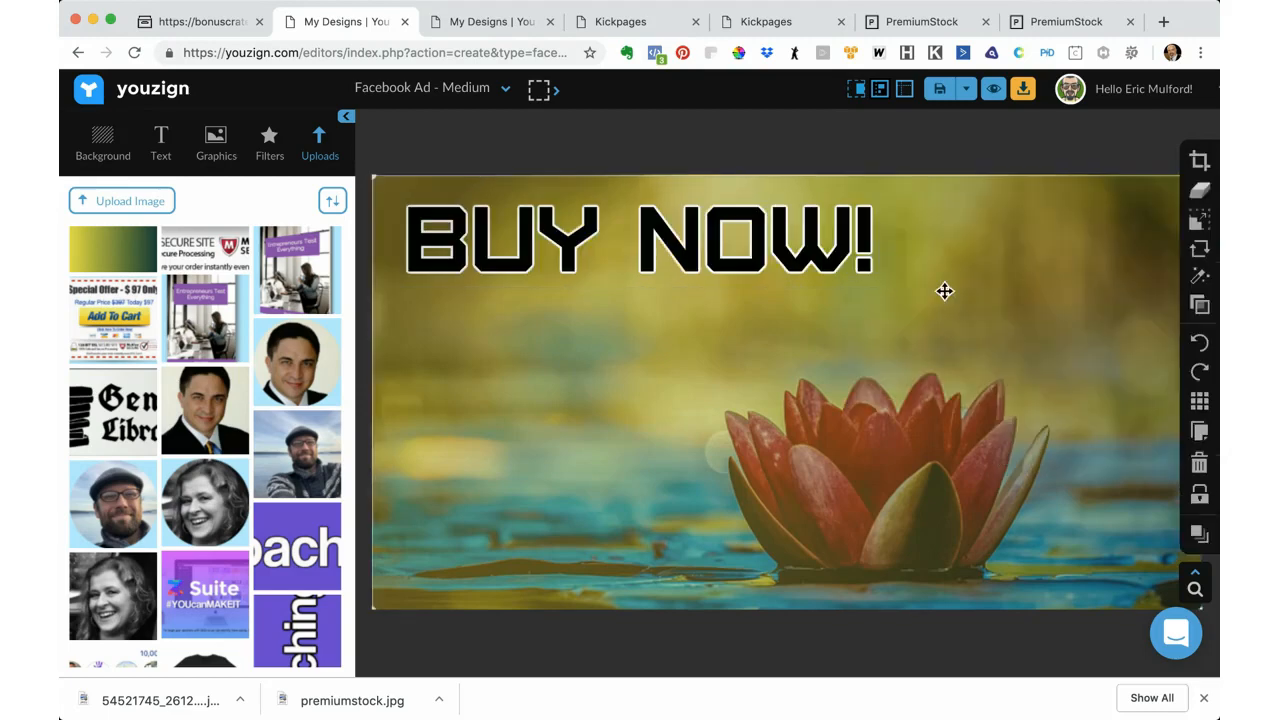
{"action": "left_click", "coordinate": [1200, 305]}
{"action": "left_click_drag", "start_coordinate": [1062, 305], "coordinate": [1117, 306]}
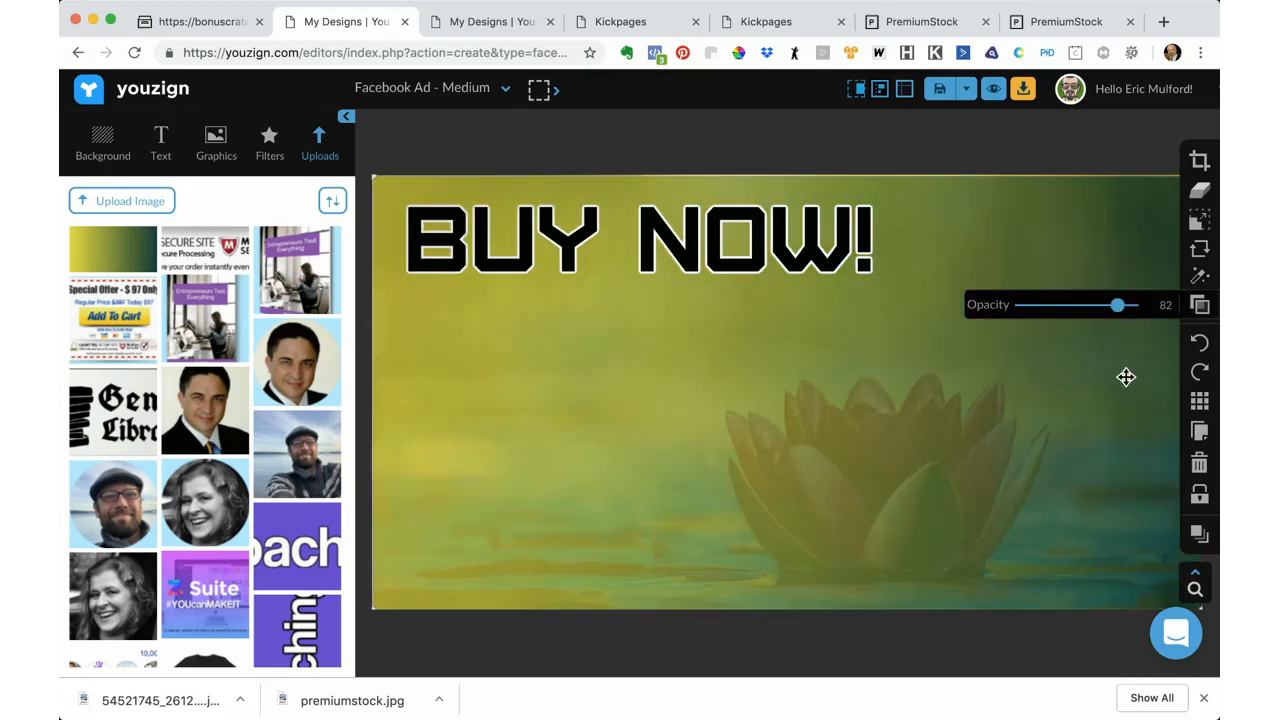
{"action": "left_click", "coordinate": [1207, 467]}
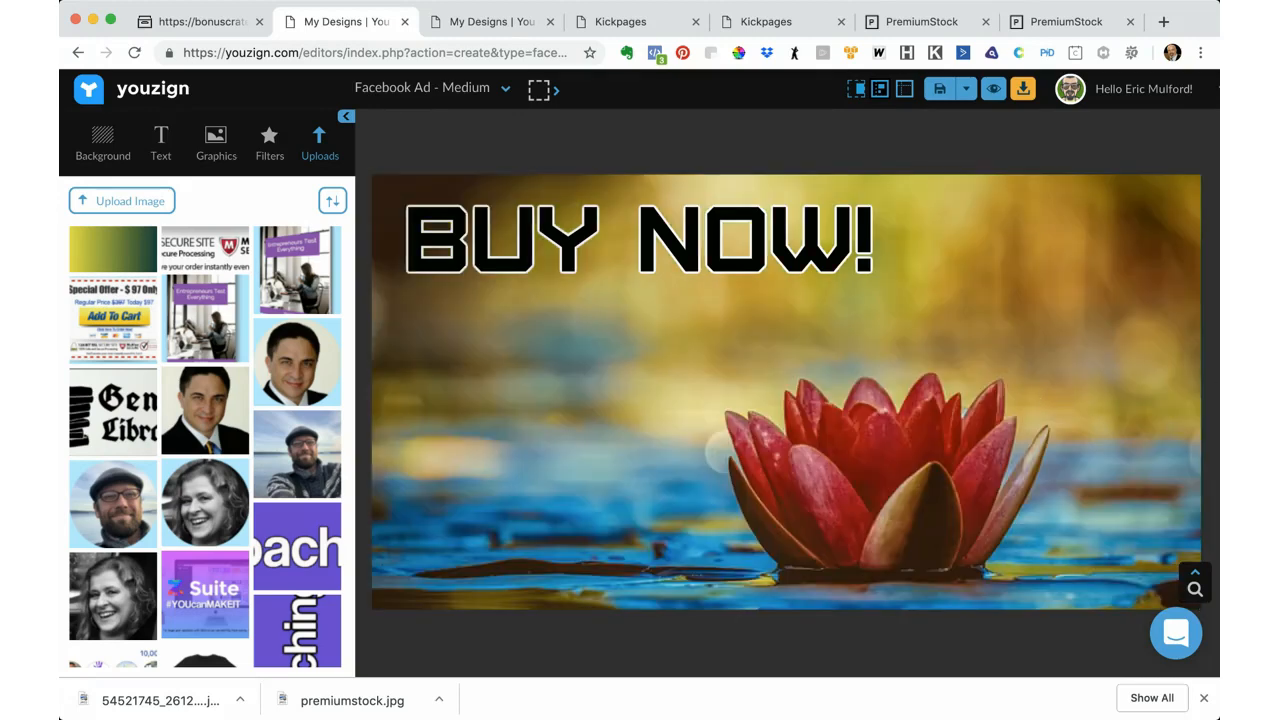
Step: Replace the "BUY NOW!" text's border with a white shadow at a distance of 14
{"action": "left_click", "coordinate": [655, 227]}
{"action": "left_click", "coordinate": [681, 240]}
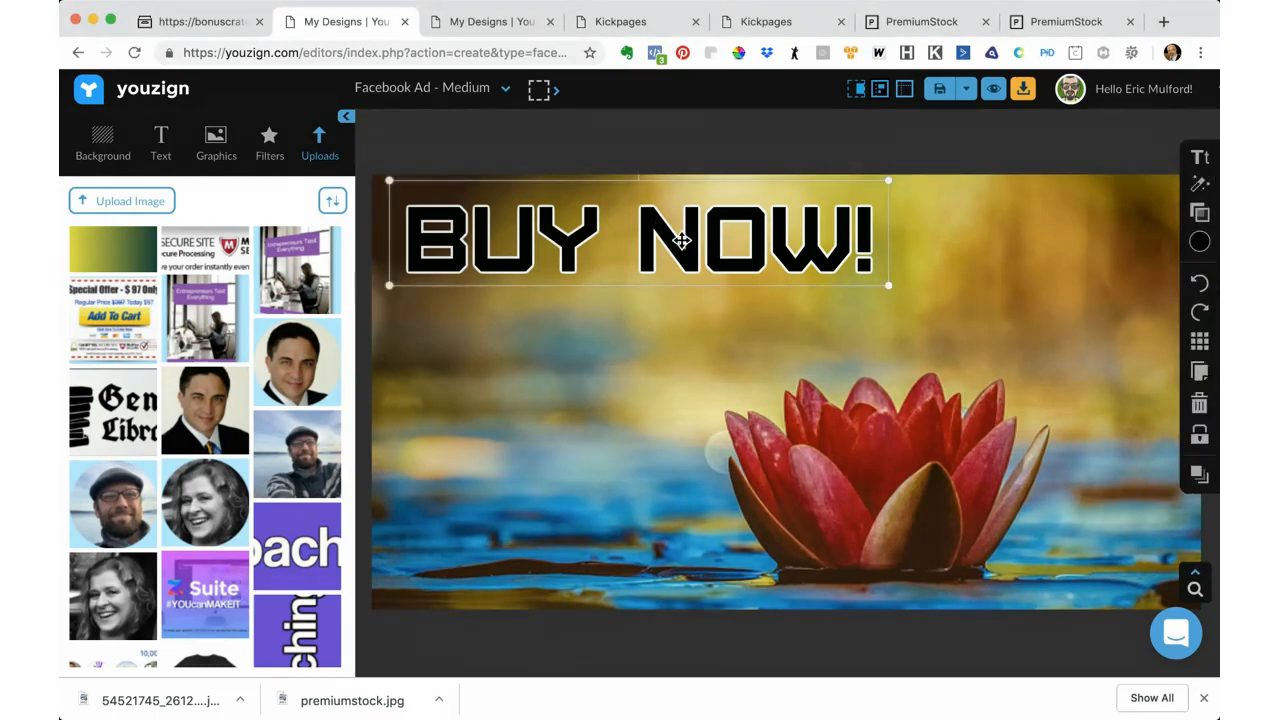
{"action": "left_click", "coordinate": [1198, 183]}
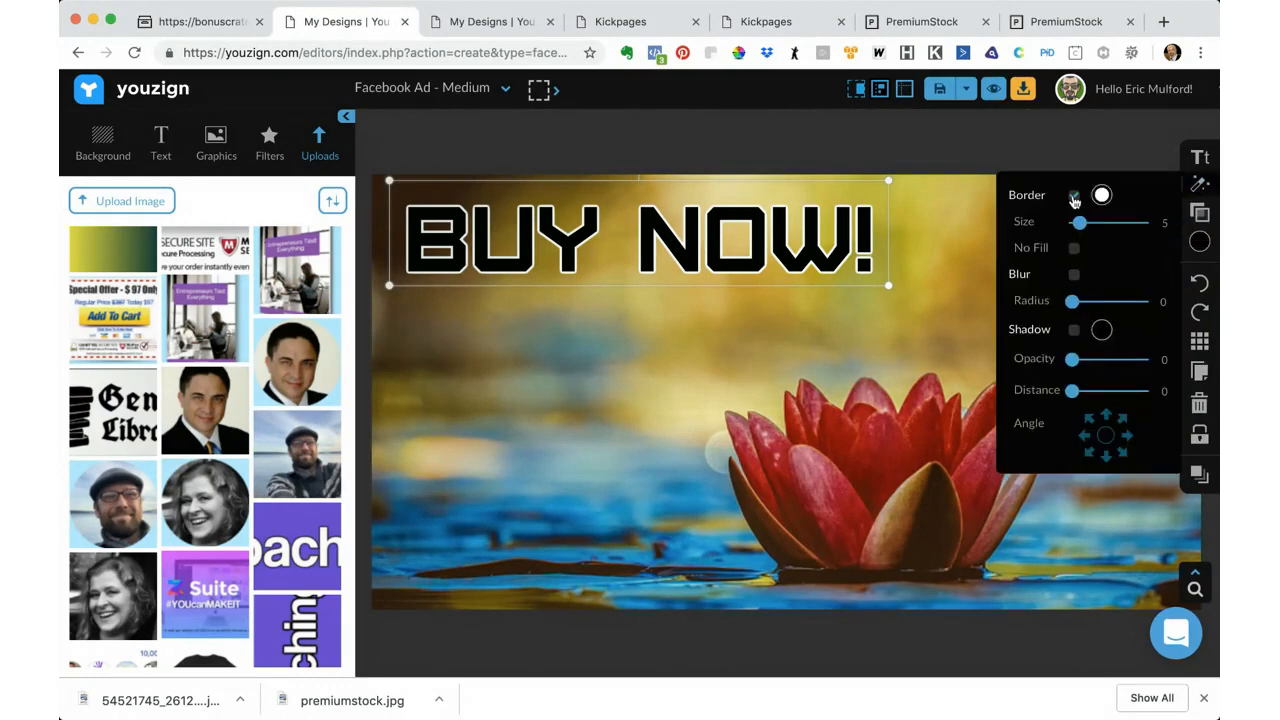
{"action": "left_click", "coordinate": [1073, 196]}
{"action": "left_click", "coordinate": [1074, 330]}
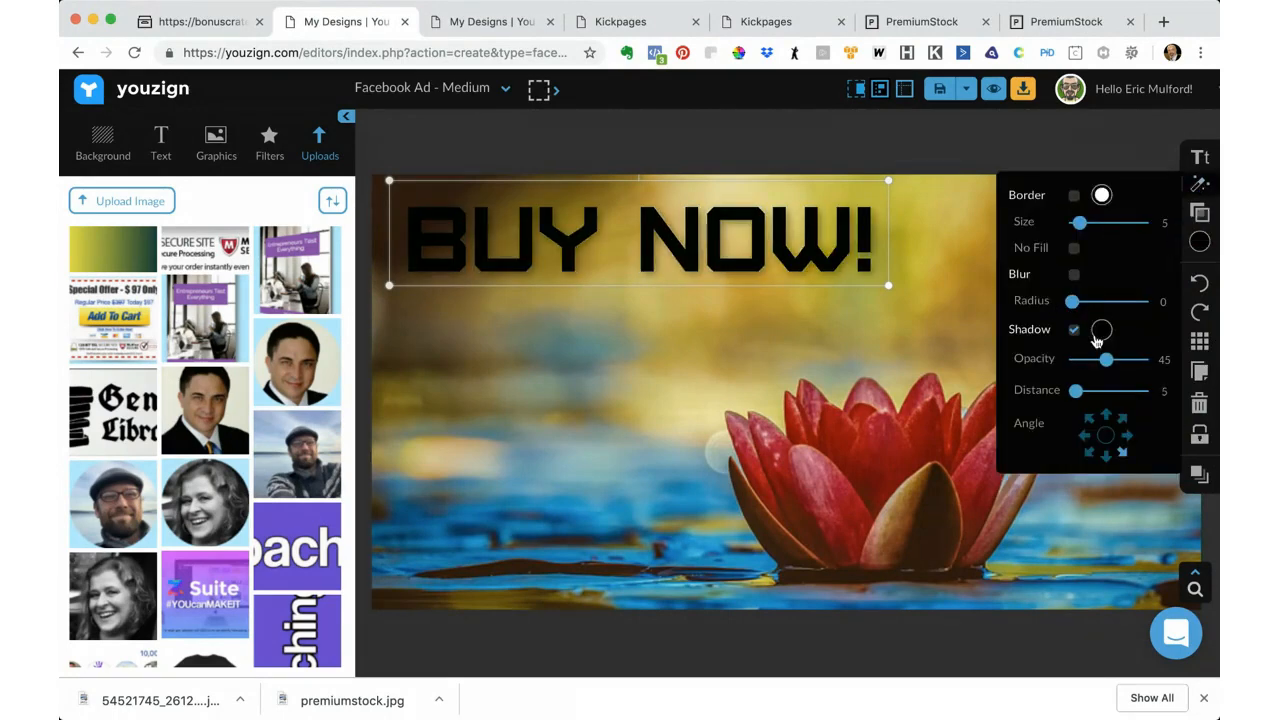
{"action": "left_click", "coordinate": [1099, 334]}
{"action": "left_click", "coordinate": [1088, 432]}
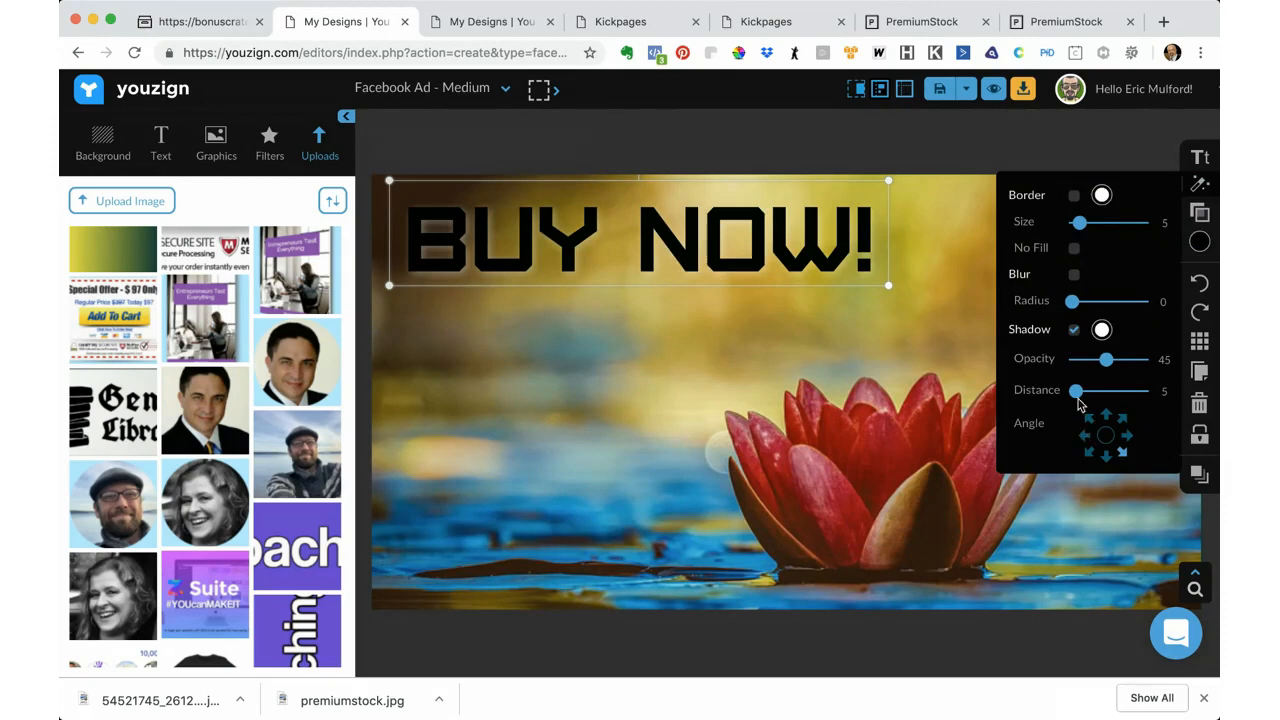
{"action": "left_click_drag", "start_coordinate": [1077, 393], "coordinate": [1084, 393]}
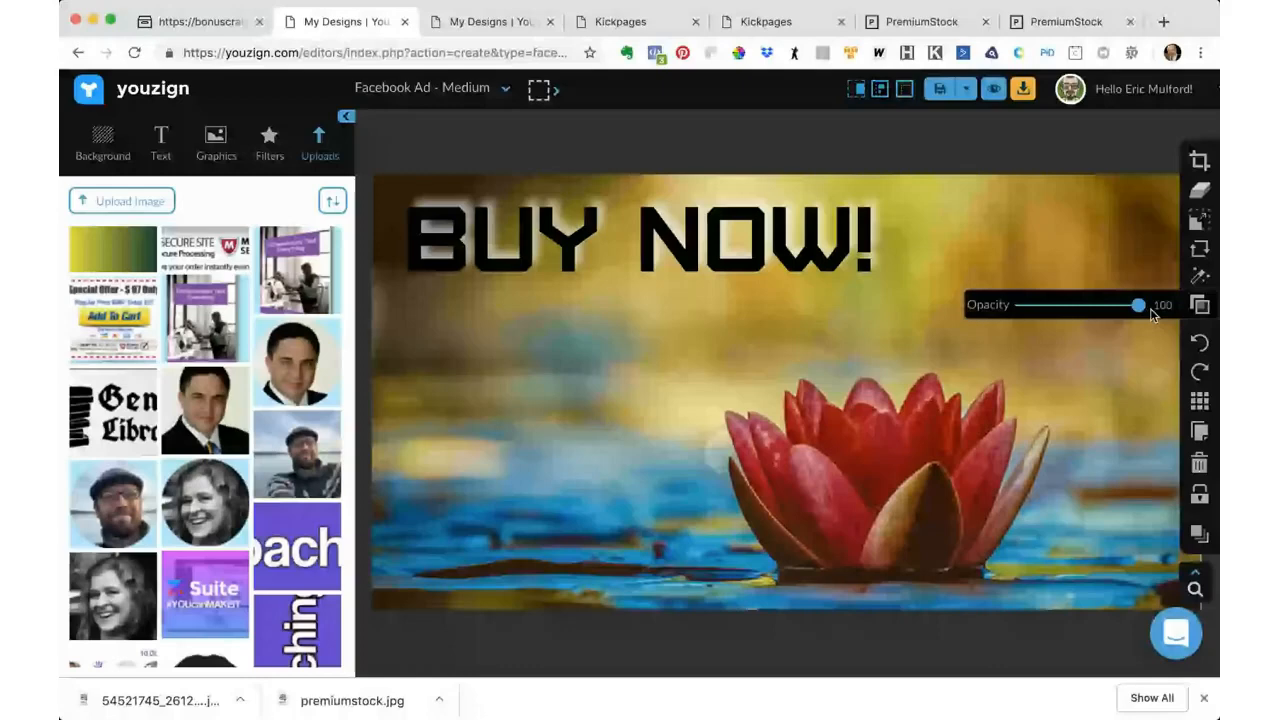
Step: Lower the water lily photo's opacity to 68
{"action": "left_click_drag", "start_coordinate": [1150, 310], "coordinate": [1108, 369]}
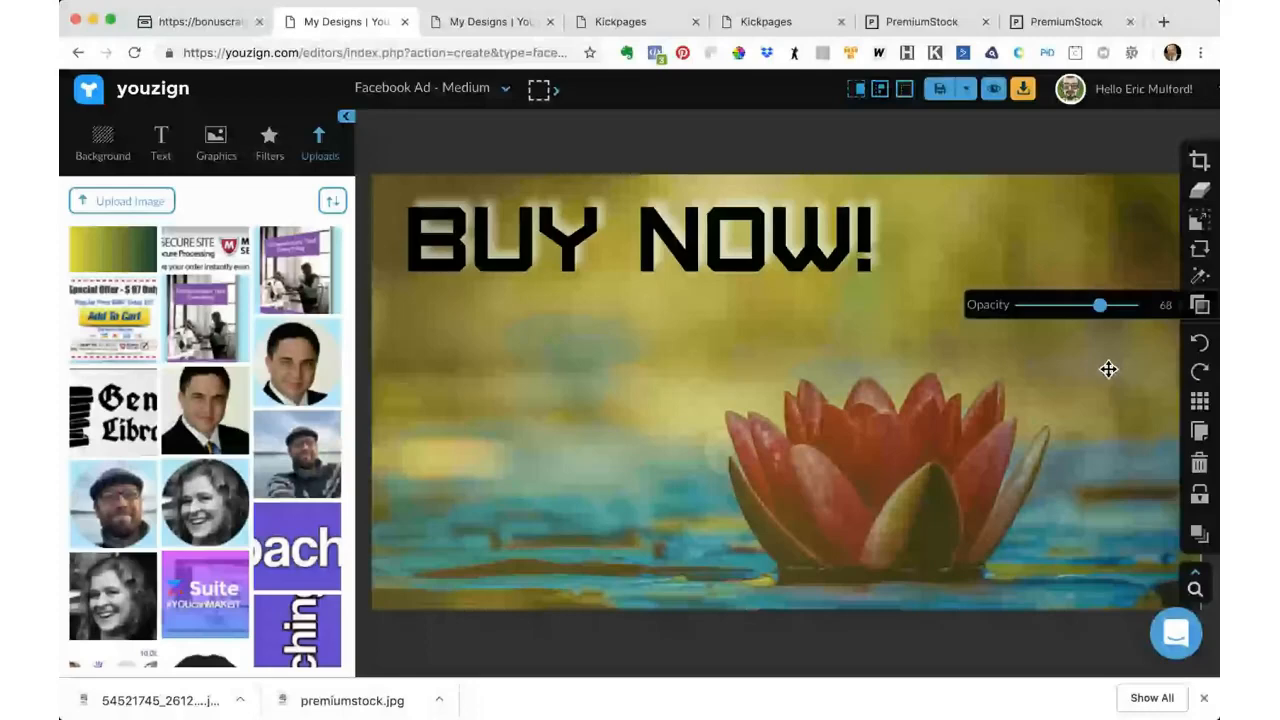
{"action": "key", "text": "super+shift+2"}
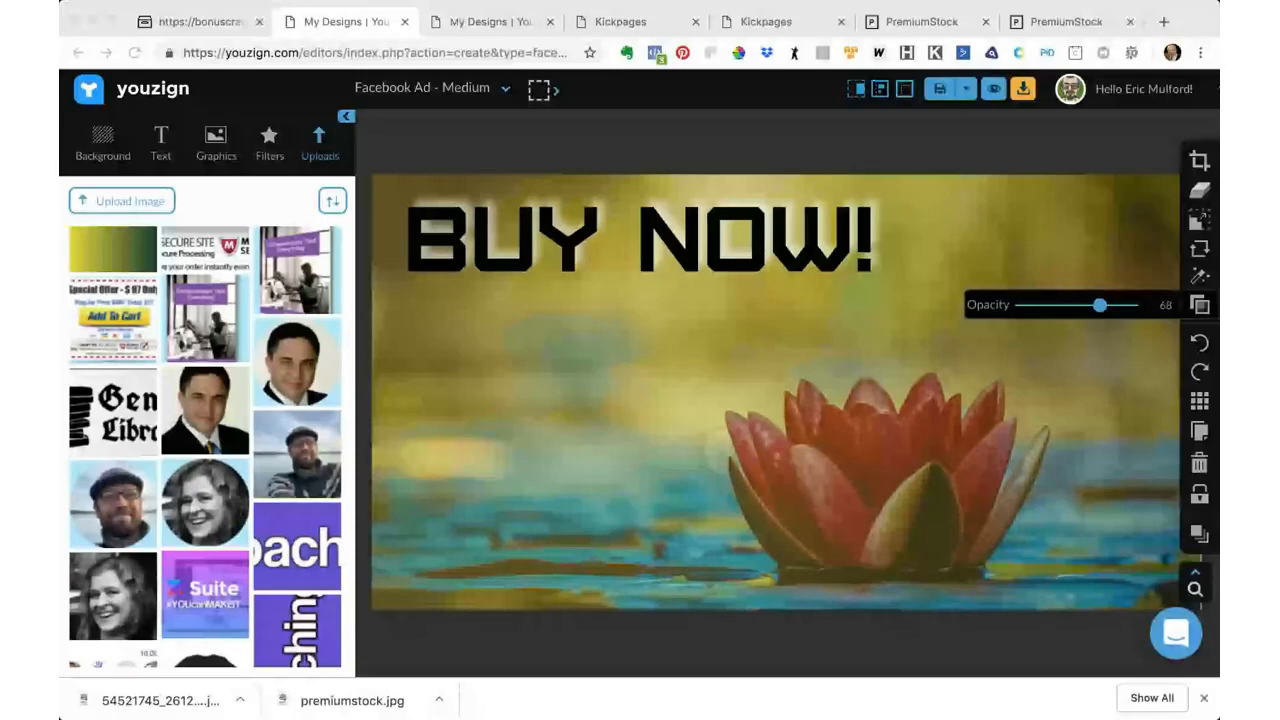
Step: Turn on the border of the "BUY NOW!" text and color it black
{"action": "left_click", "coordinate": [688, 251]}
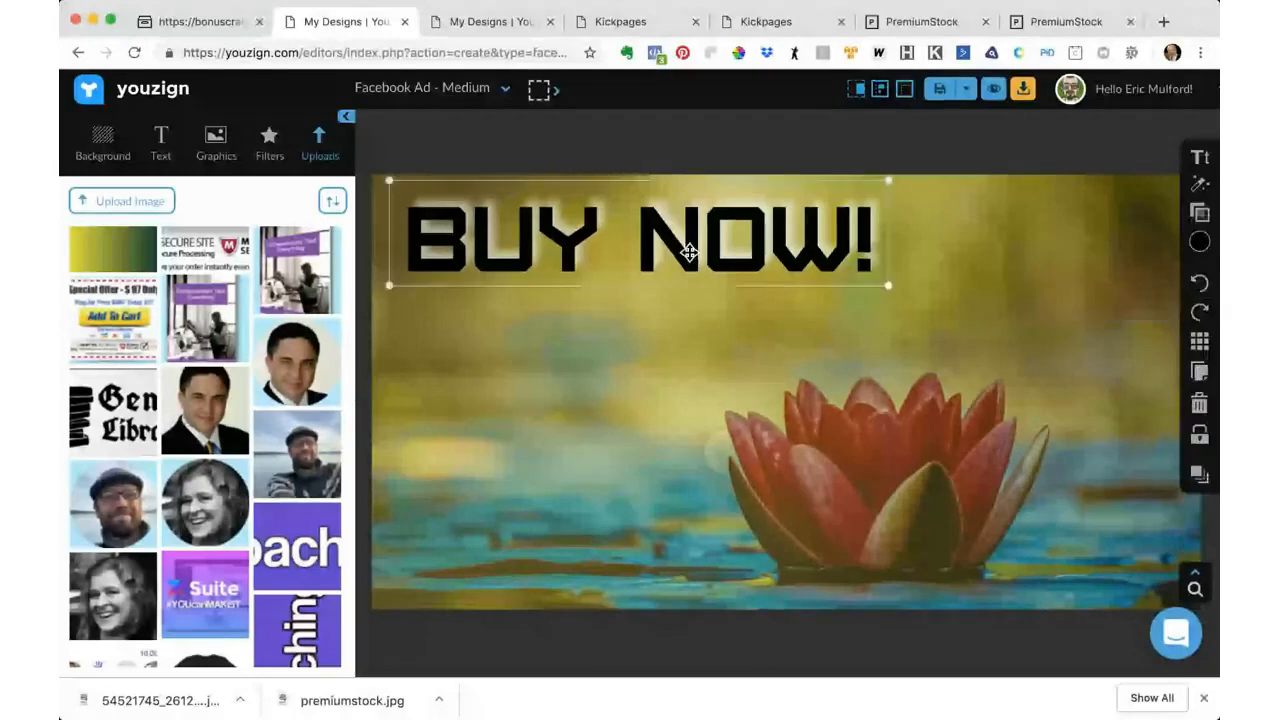
{"action": "left_click", "coordinate": [1198, 186]}
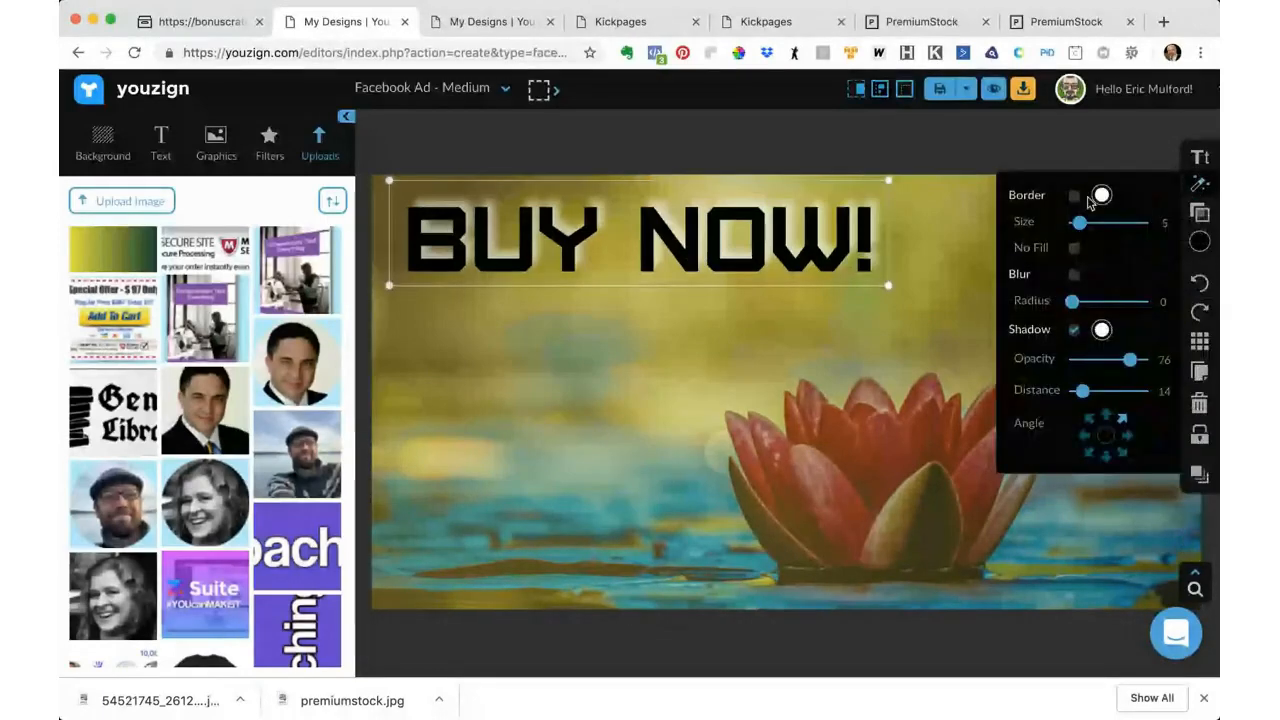
{"action": "left_click", "coordinate": [1074, 196]}
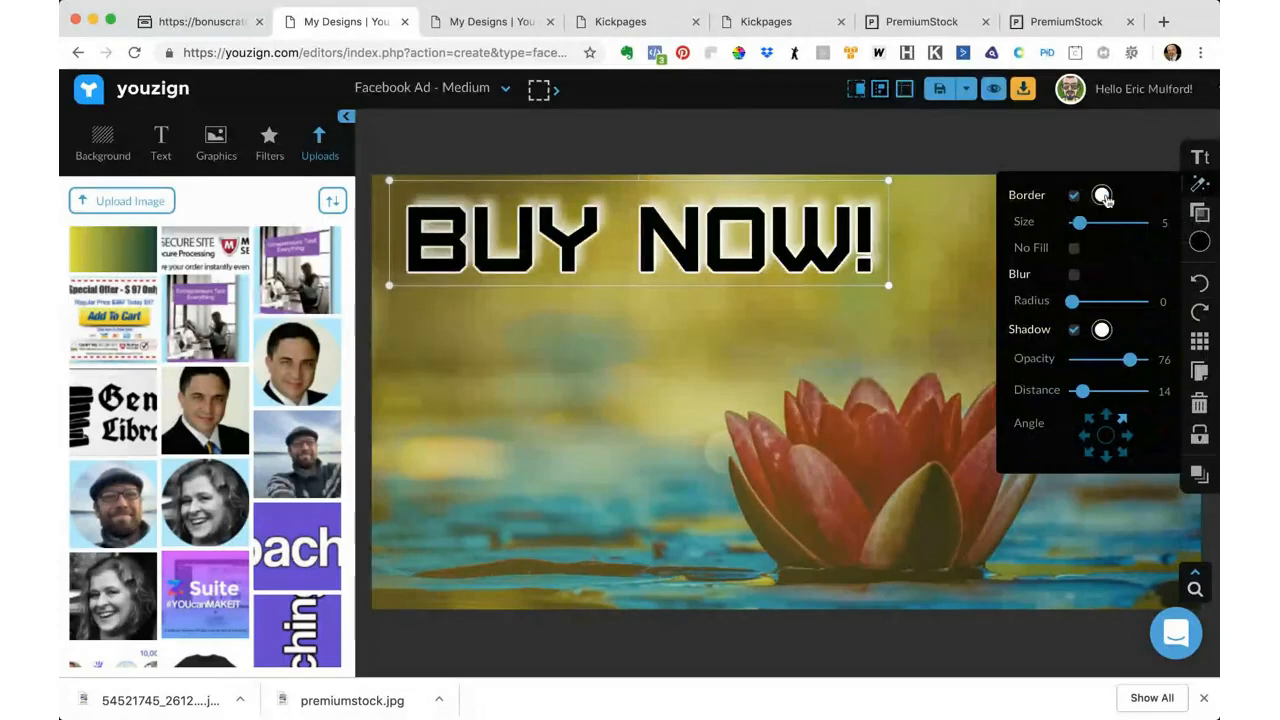
{"action": "left_click", "coordinate": [1103, 196]}
{"action": "left_click", "coordinate": [1055, 250]}
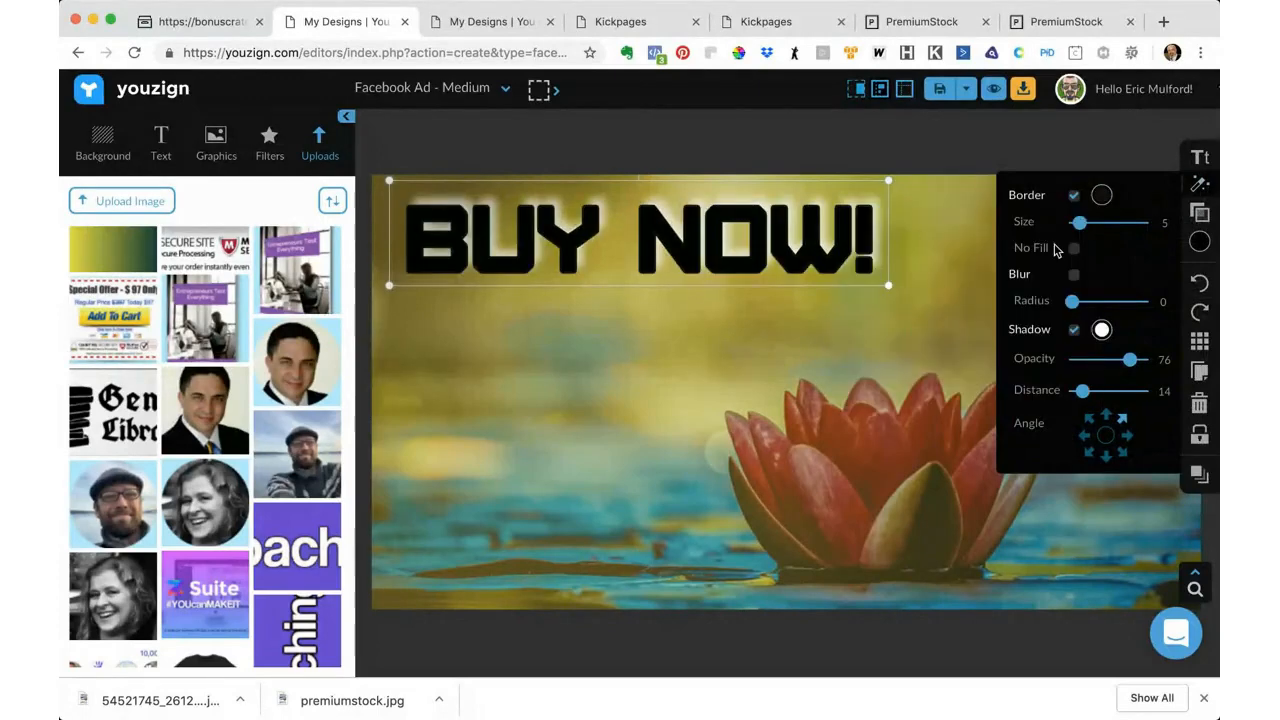
Step: Make "BUY NOW!" an outline with no fill and no shadow, and set its border size to 10
{"action": "left_click", "coordinate": [1075, 250]}
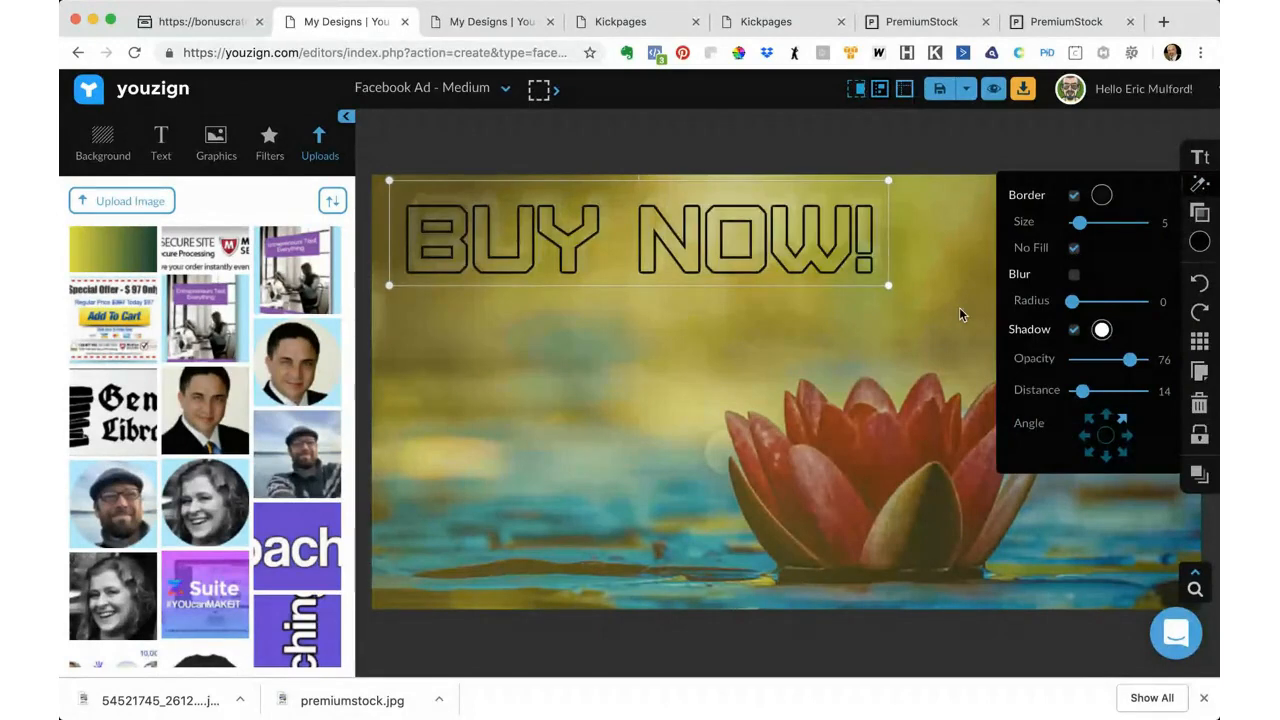
{"action": "left_click", "coordinate": [1075, 331]}
{"action": "left_click_drag", "start_coordinate": [1081, 223], "coordinate": [1092, 229]}
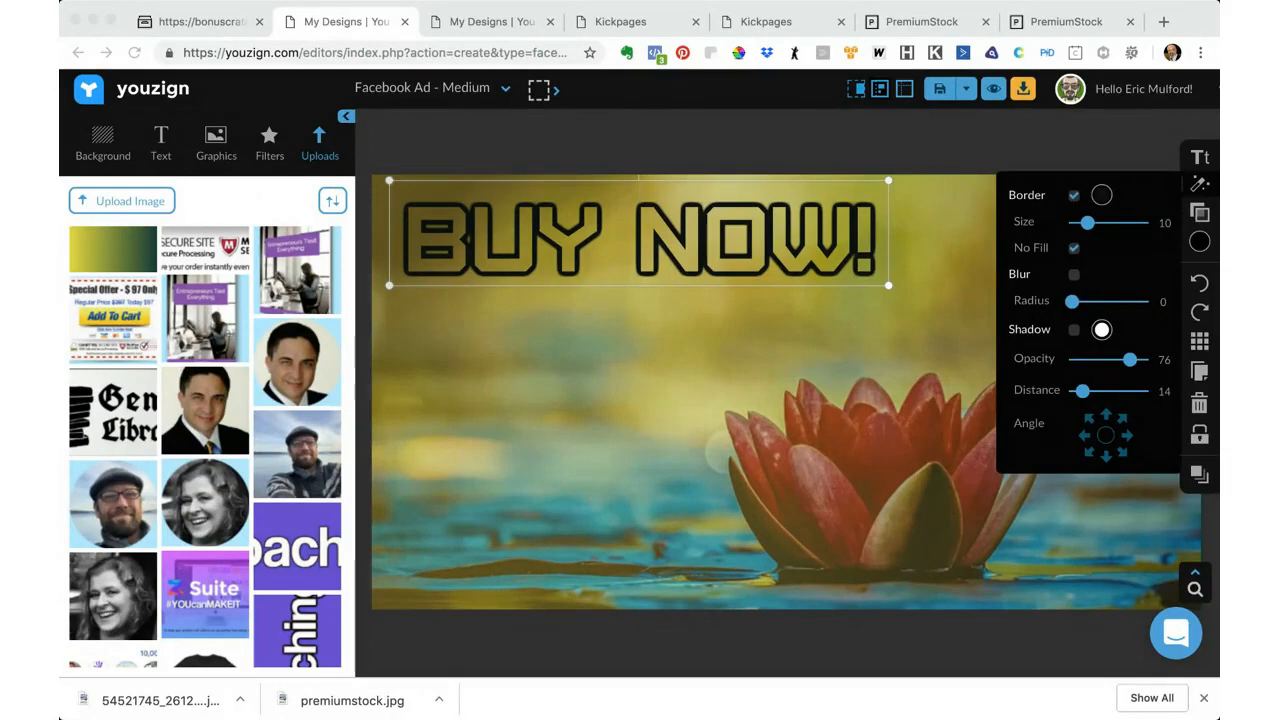
{"action": "left_click", "coordinate": [805, 391]}
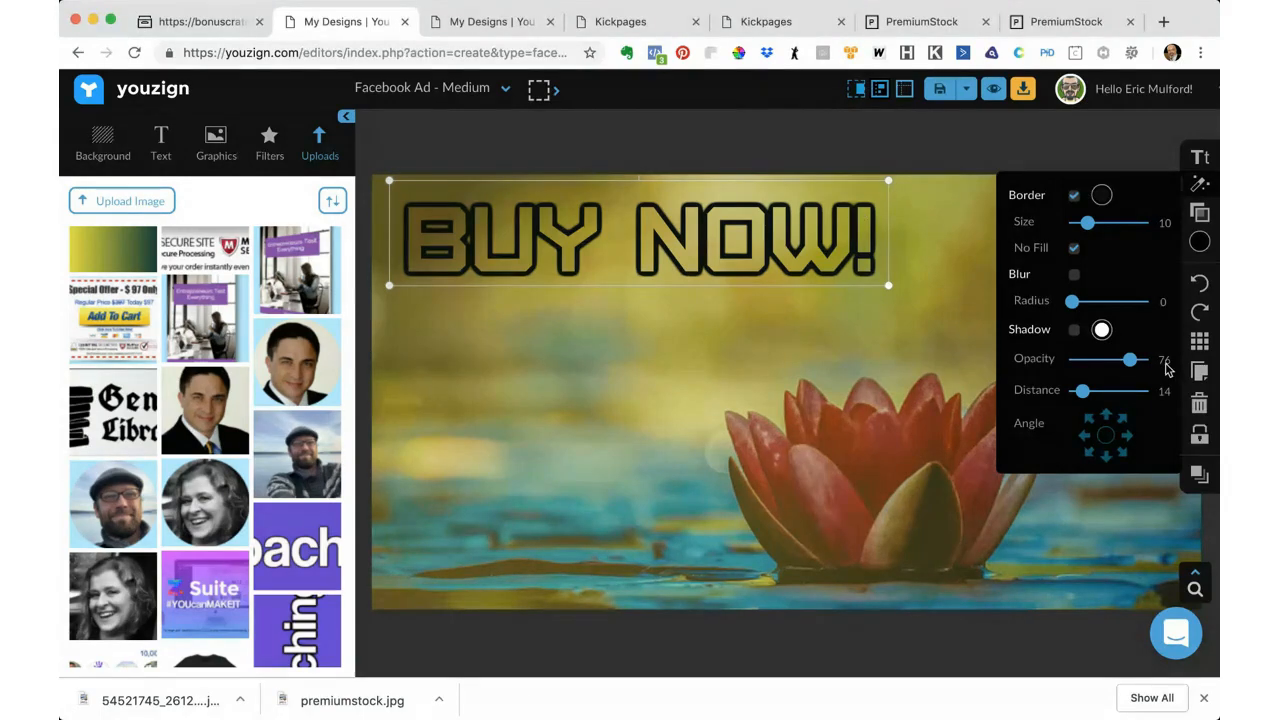
Step: Duplicate the outlined "BUY NOW!" text and set the copy's text and border colors to white
{"action": "left_click", "coordinate": [1199, 371]}
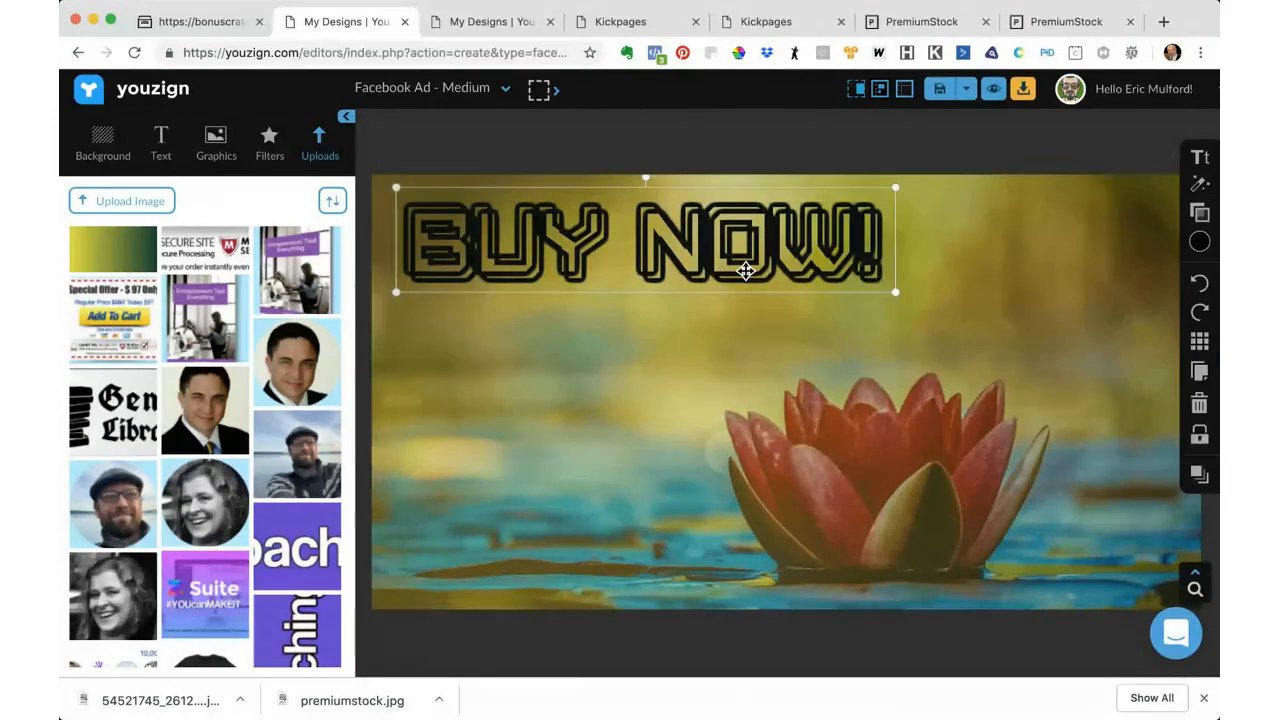
{"action": "left_click", "coordinate": [1197, 243]}
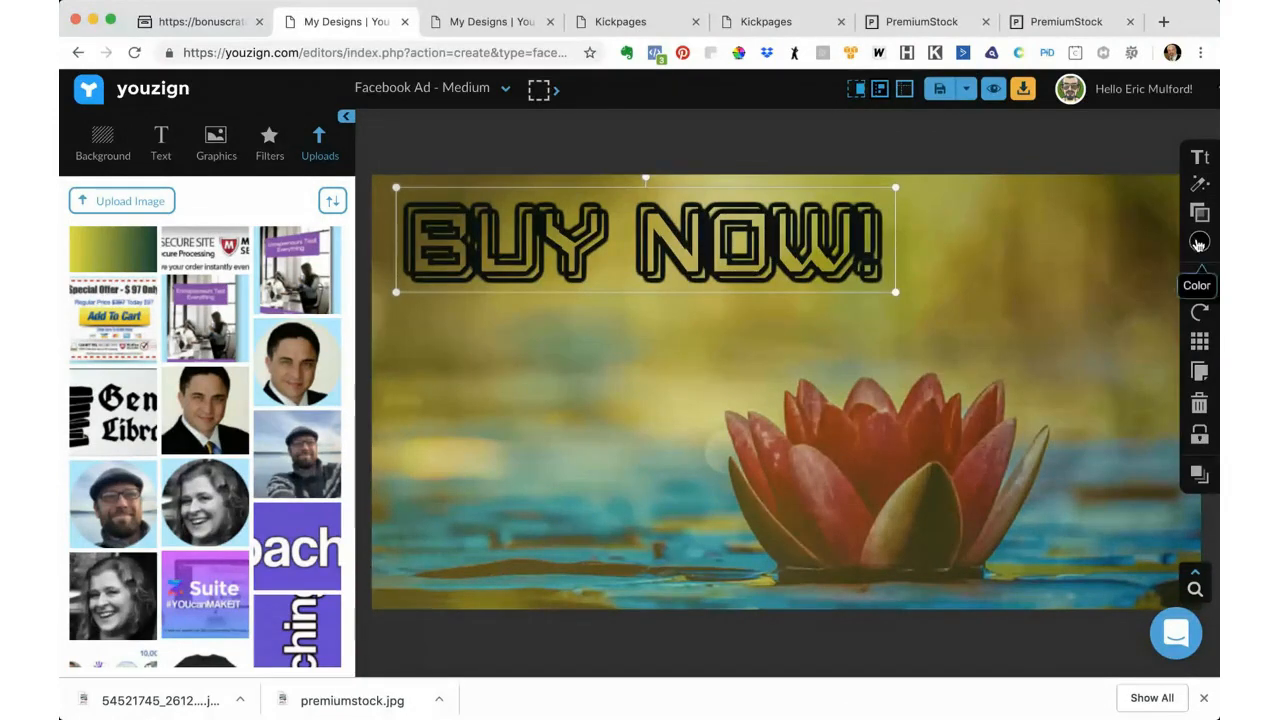
{"action": "left_click", "coordinate": [1177, 338]}
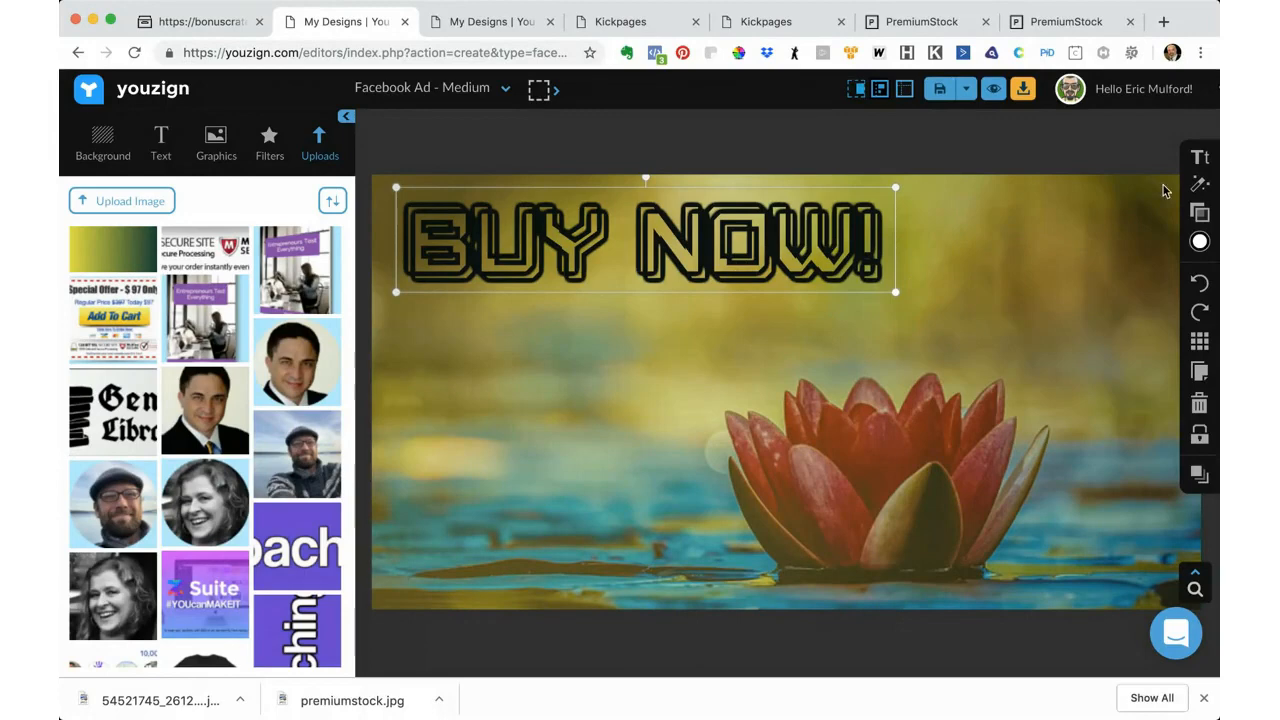
{"action": "left_click", "coordinate": [1199, 184]}
{"action": "left_click", "coordinate": [1101, 195]}
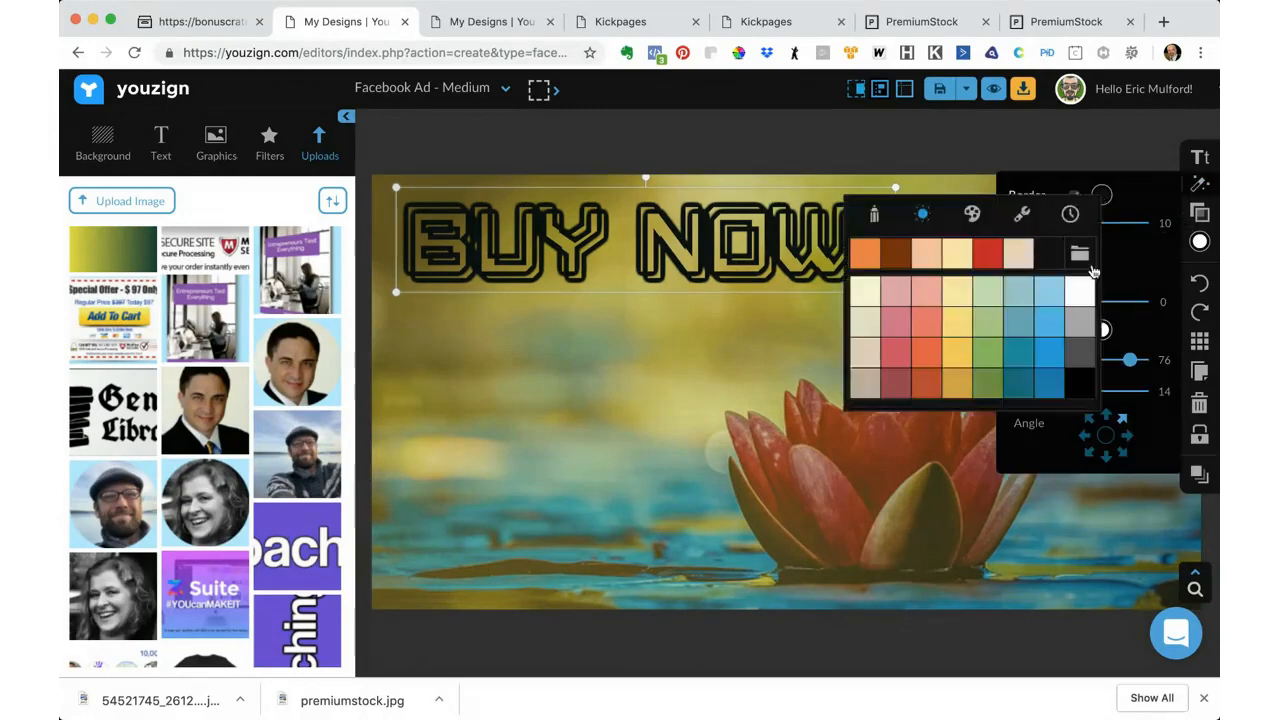
{"action": "left_click", "coordinate": [1087, 290]}
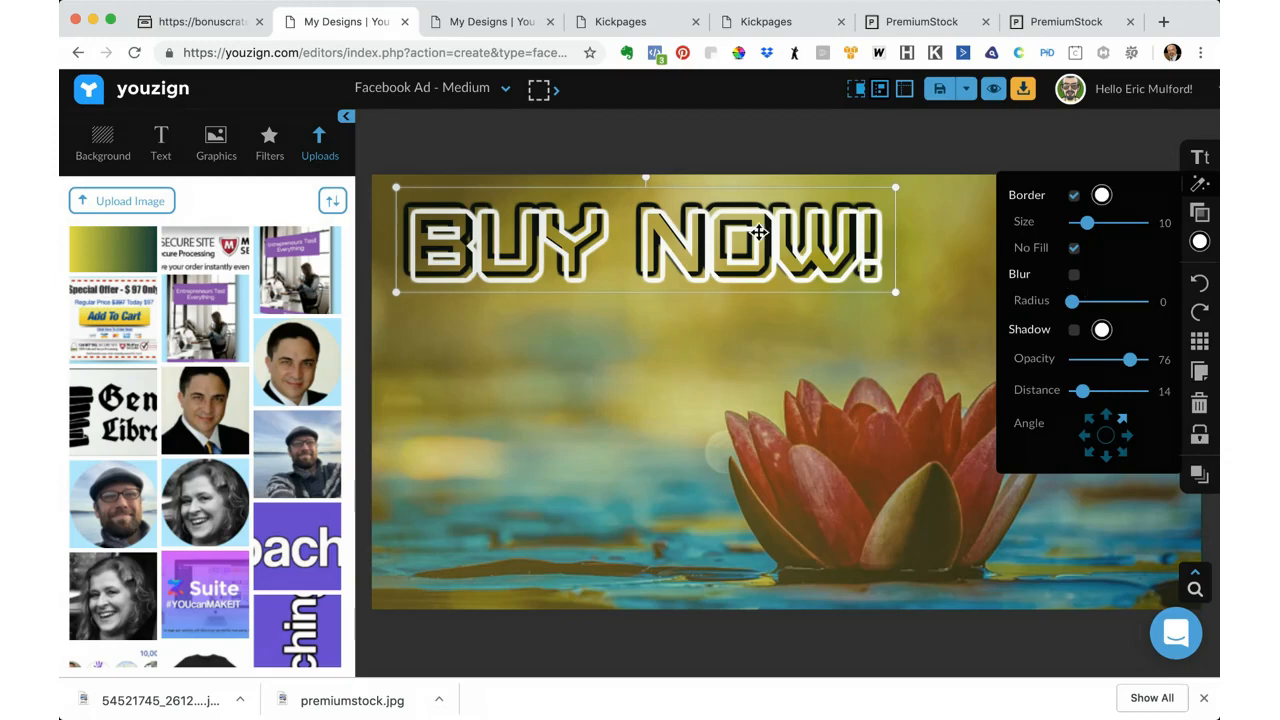
Step: Align the white "BUY NOW!" outline slightly offset from the black one and send it one layer backward
{"action": "left_click_drag", "start_coordinate": [758, 232], "coordinate": [755, 231]}
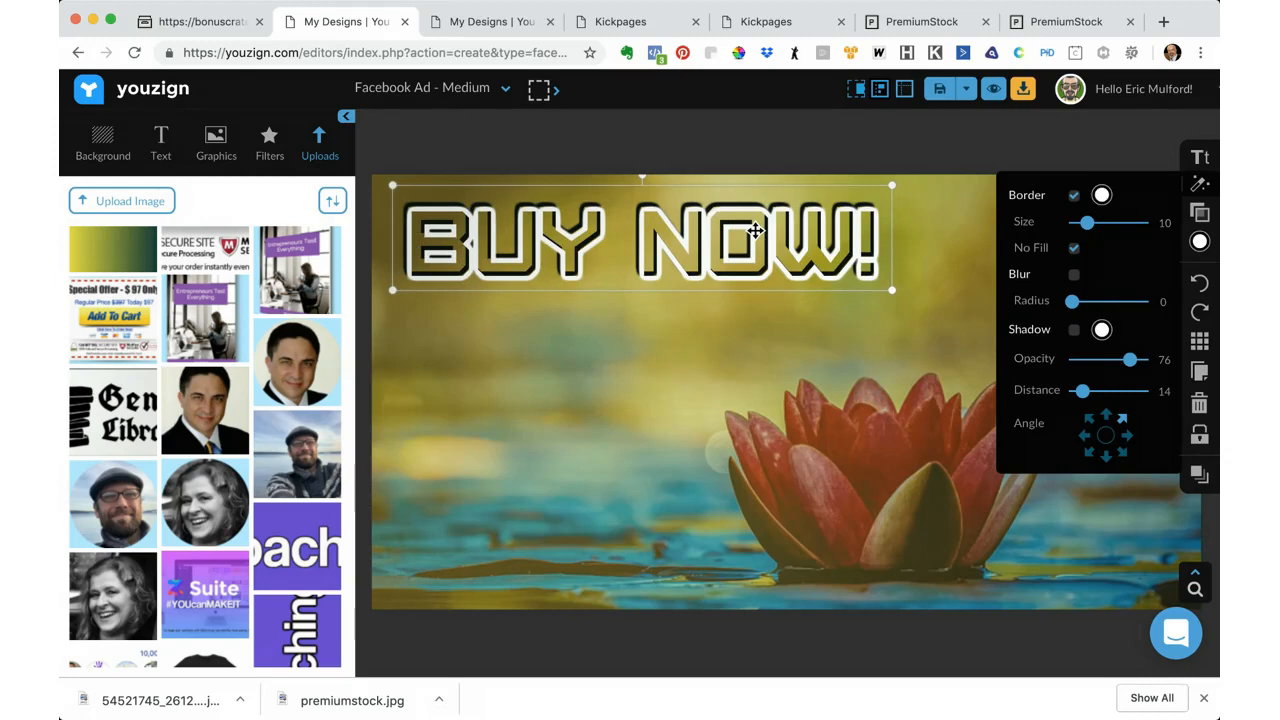
{"action": "left_click", "coordinate": [1198, 480]}
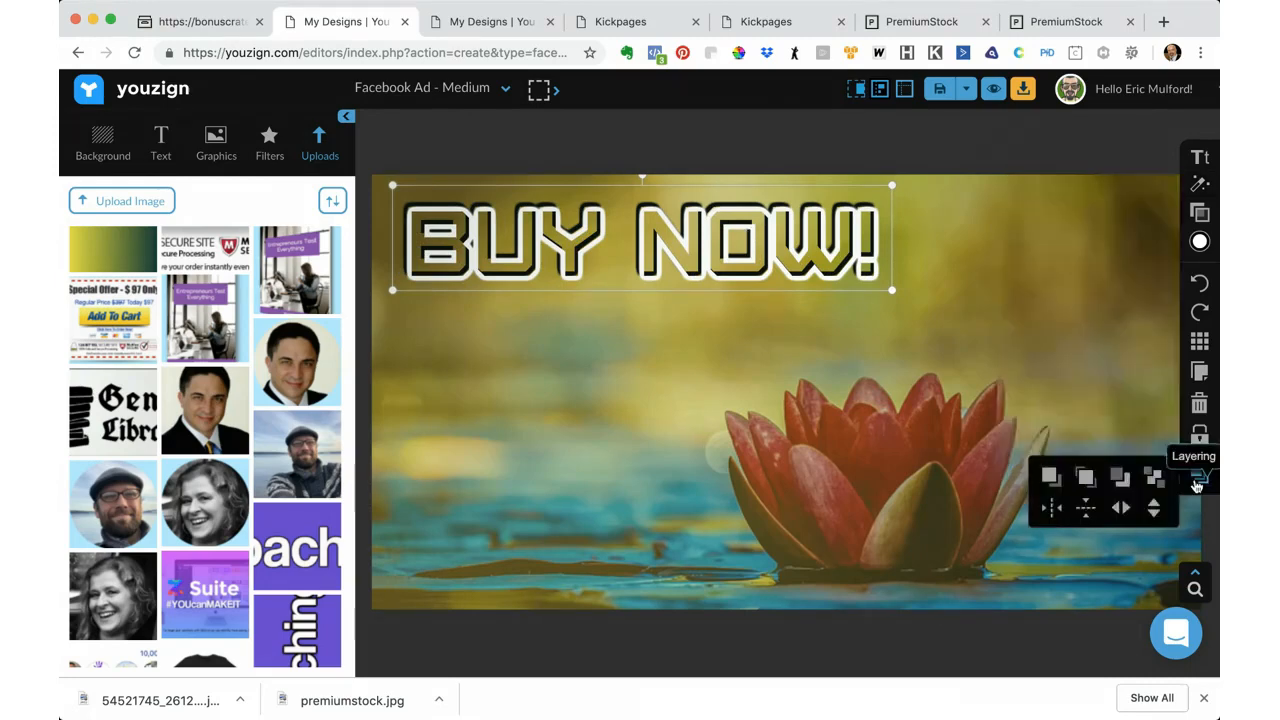
{"action": "left_click", "coordinate": [1125, 481]}
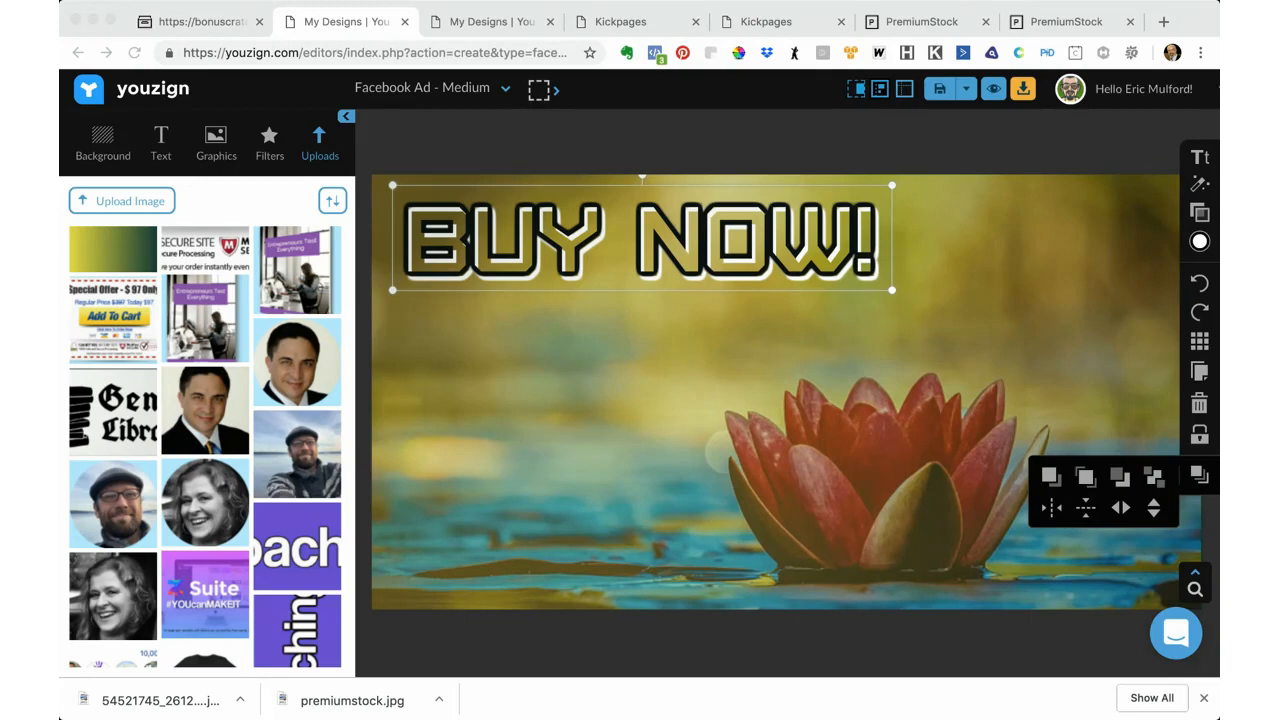
{"action": "left_click", "coordinate": [785, 268]}
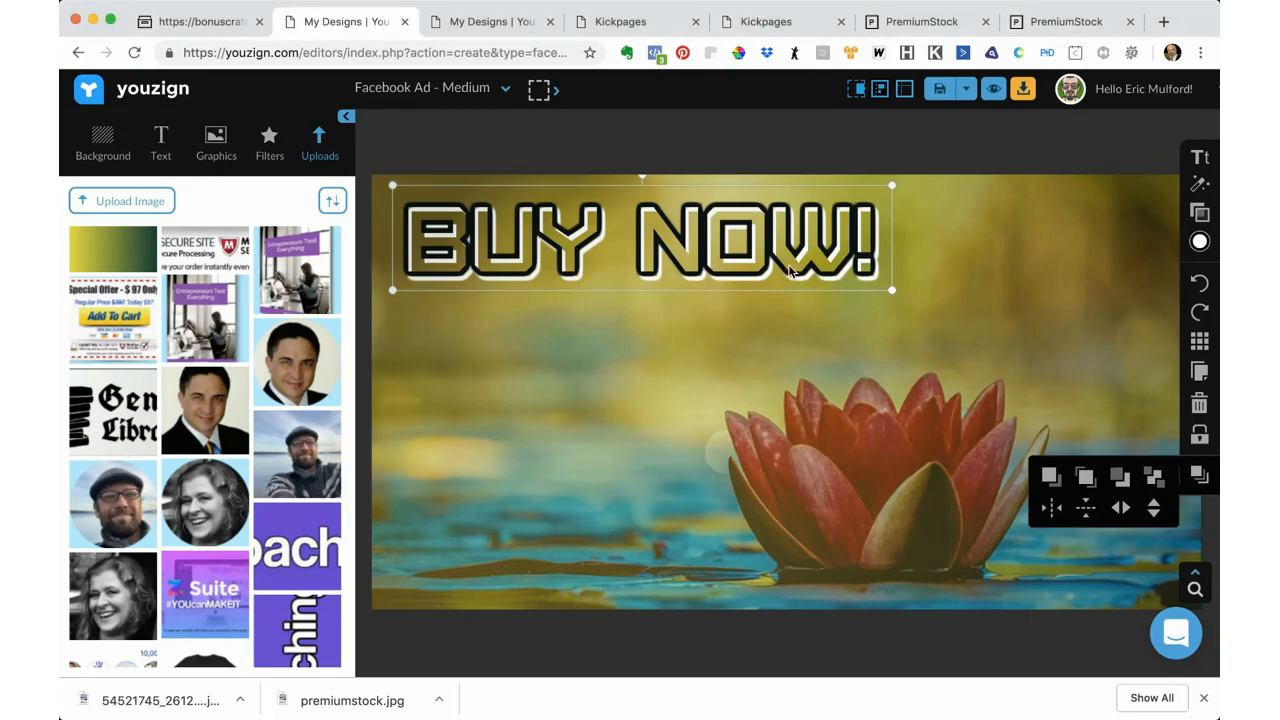
{"action": "left_click", "coordinate": [792, 264]}
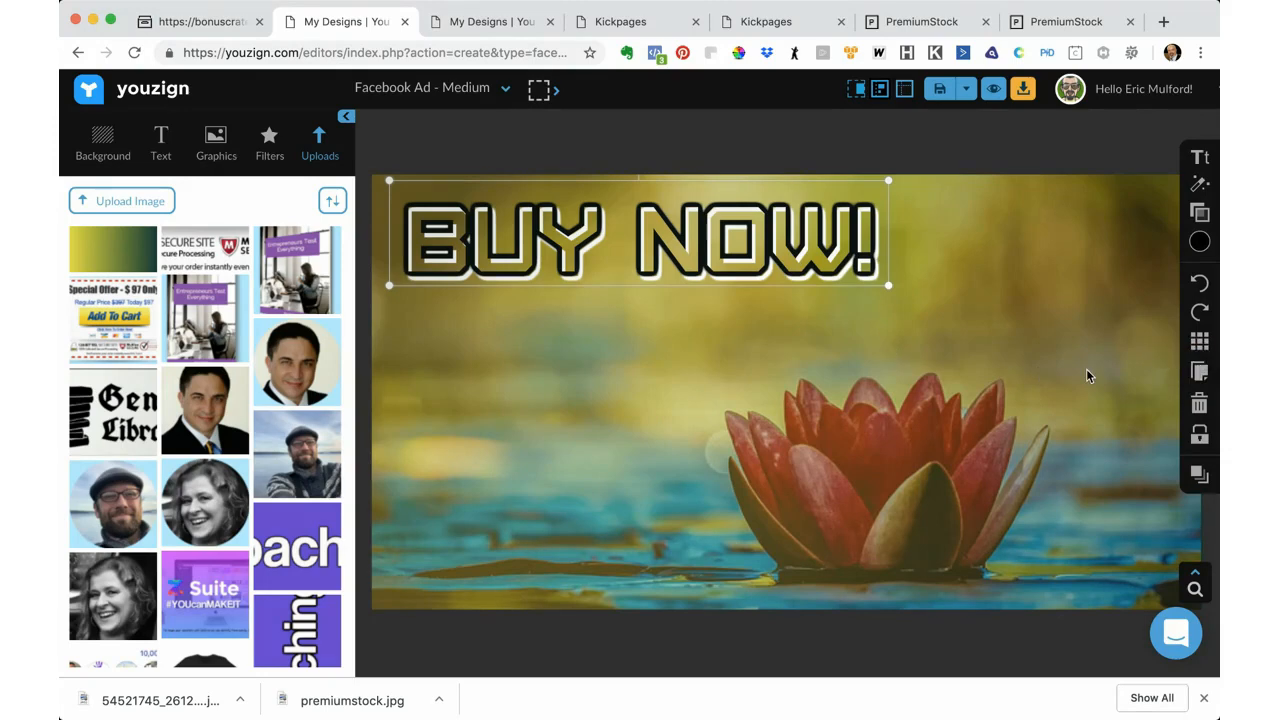
Step: Duplicate the black "BUY NOW!" outline and place the copy over the stacked text with a slight offset
{"action": "left_click", "coordinate": [1210, 372]}
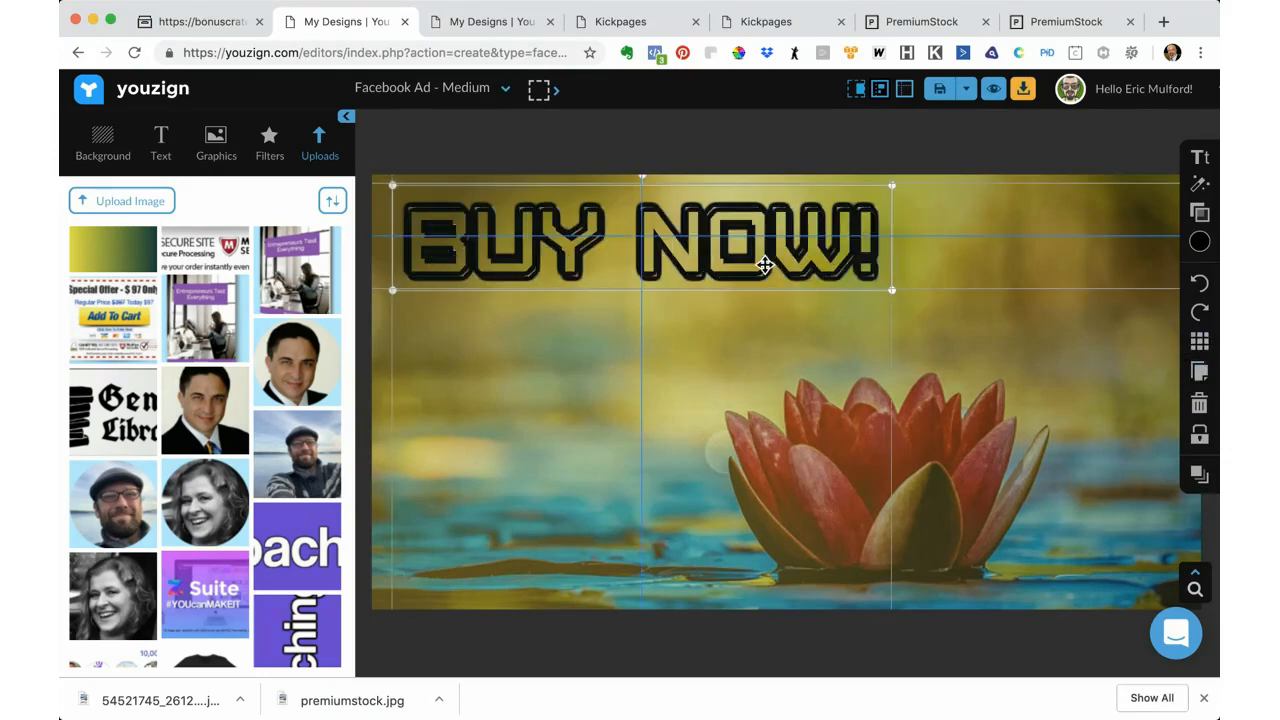
{"action": "left_click_drag", "start_coordinate": [765, 265], "coordinate": [762, 262]}
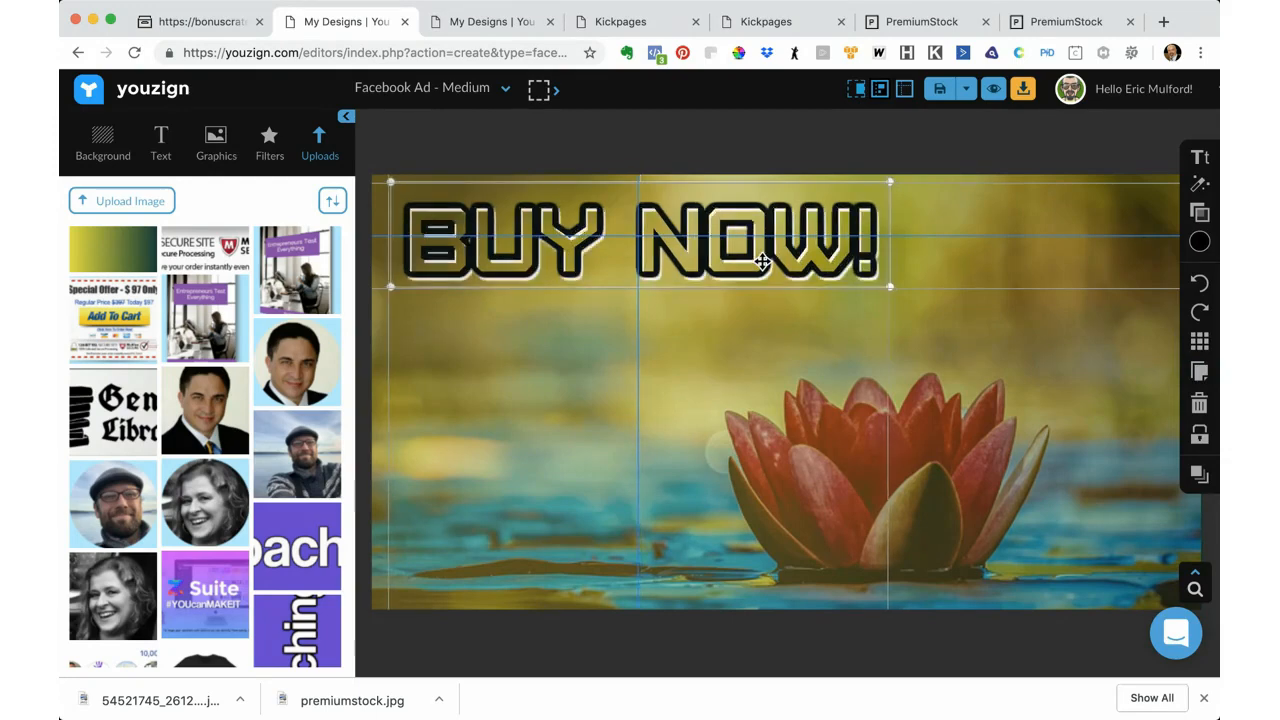
{"action": "left_click_drag", "start_coordinate": [763, 263], "coordinate": [761, 263]}
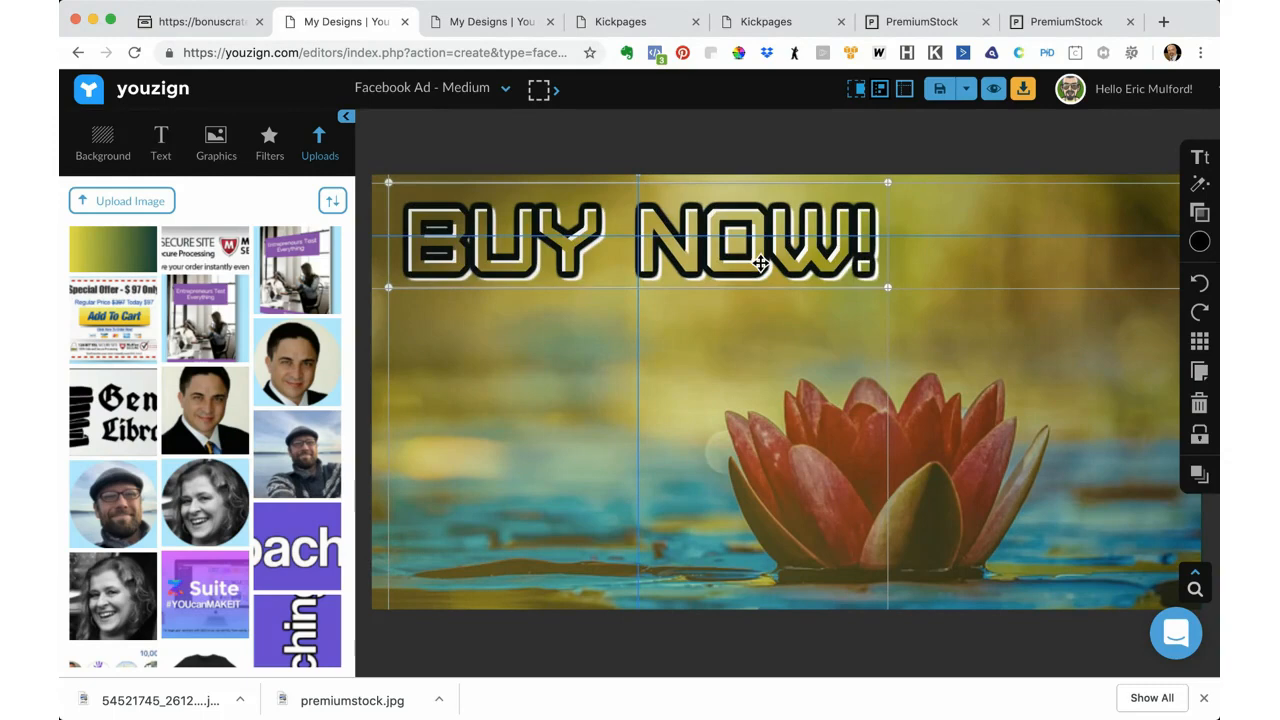
{"action": "left_click", "coordinate": [985, 322]}
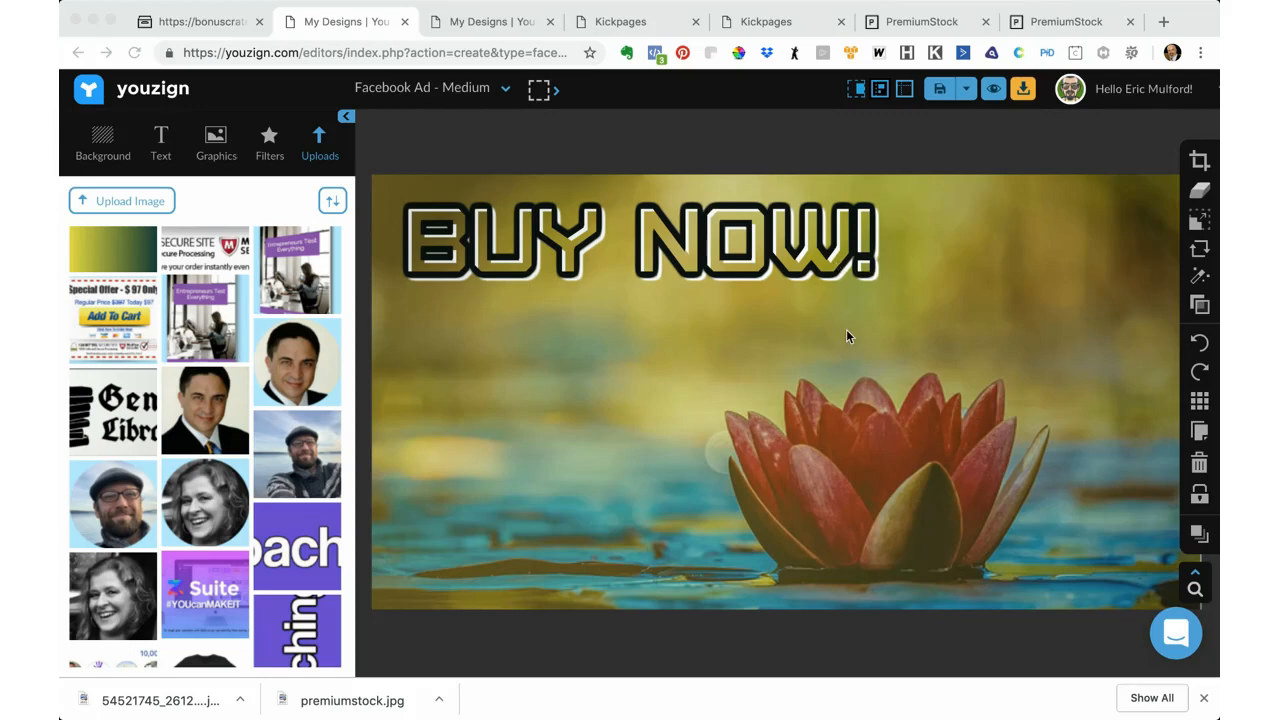
Step: Turn on the shadow of the front black "BUY NOW!" copy and move that copy below the other text
{"action": "left_click", "coordinate": [876, 238]}
{"action": "left_click", "coordinate": [858, 234]}
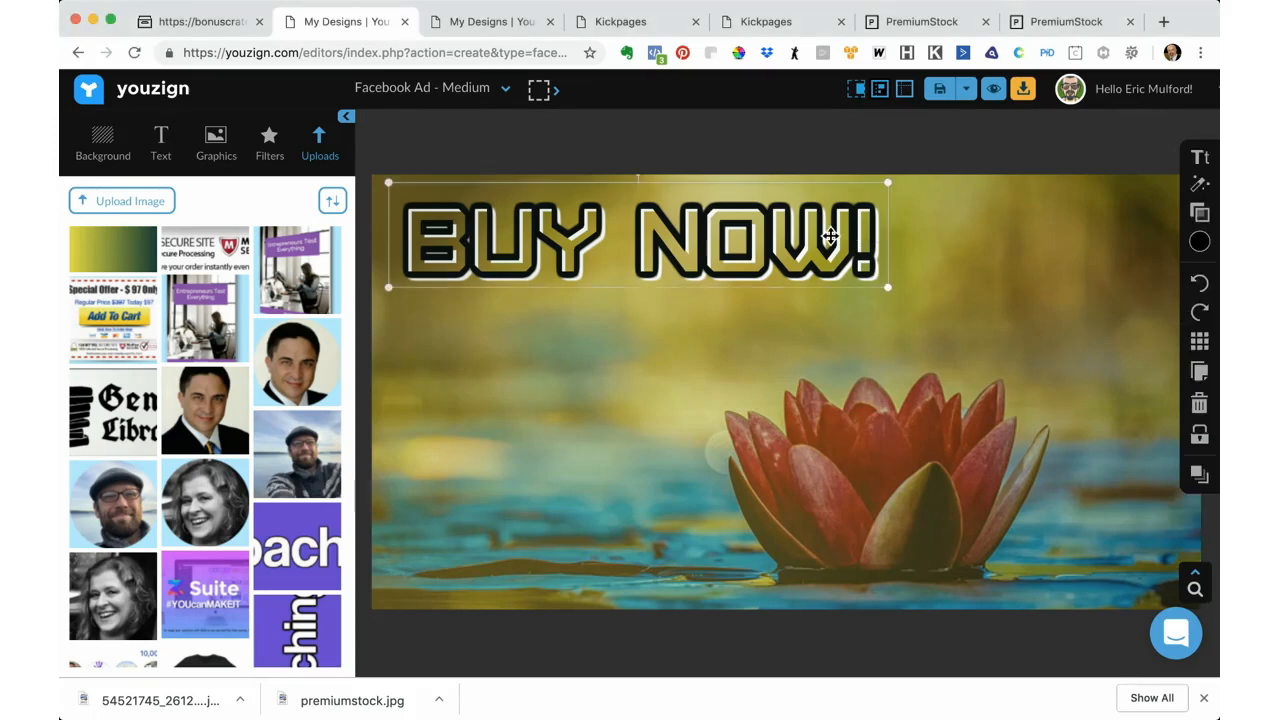
{"action": "left_click_drag", "start_coordinate": [831, 237], "coordinate": [833, 238]}
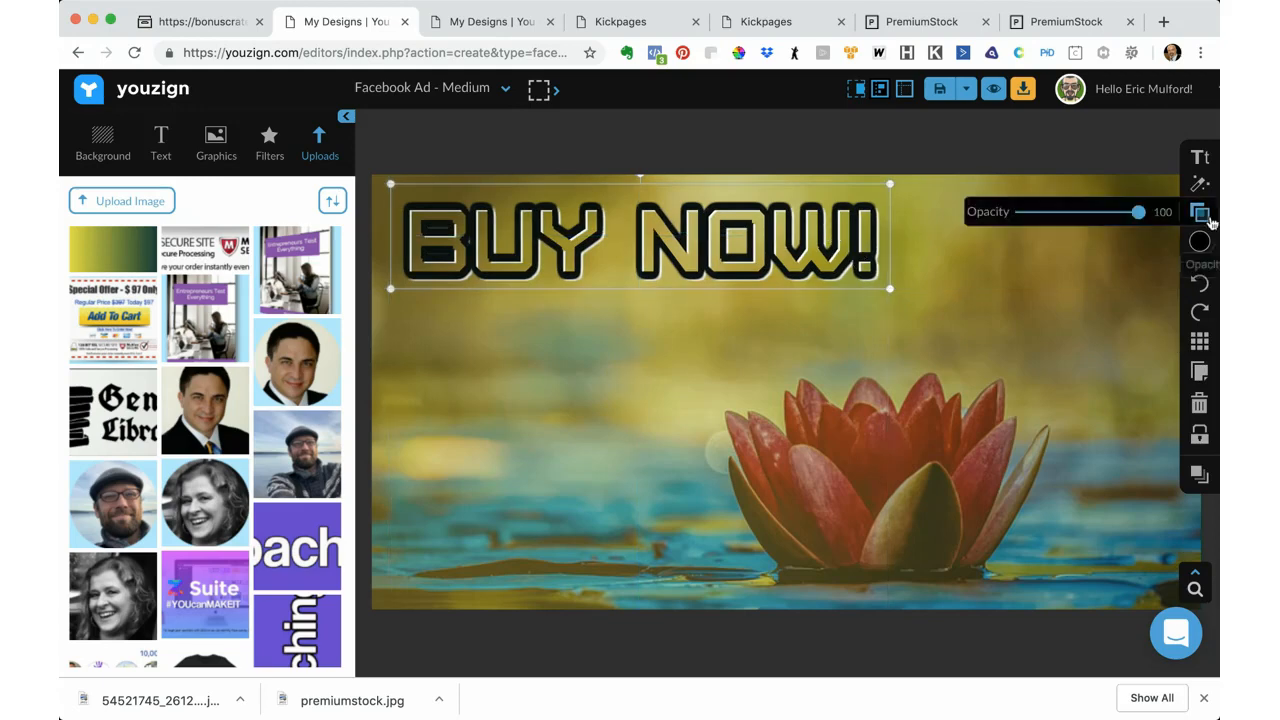
{"action": "mouse_move", "coordinate": [1200, 184]}
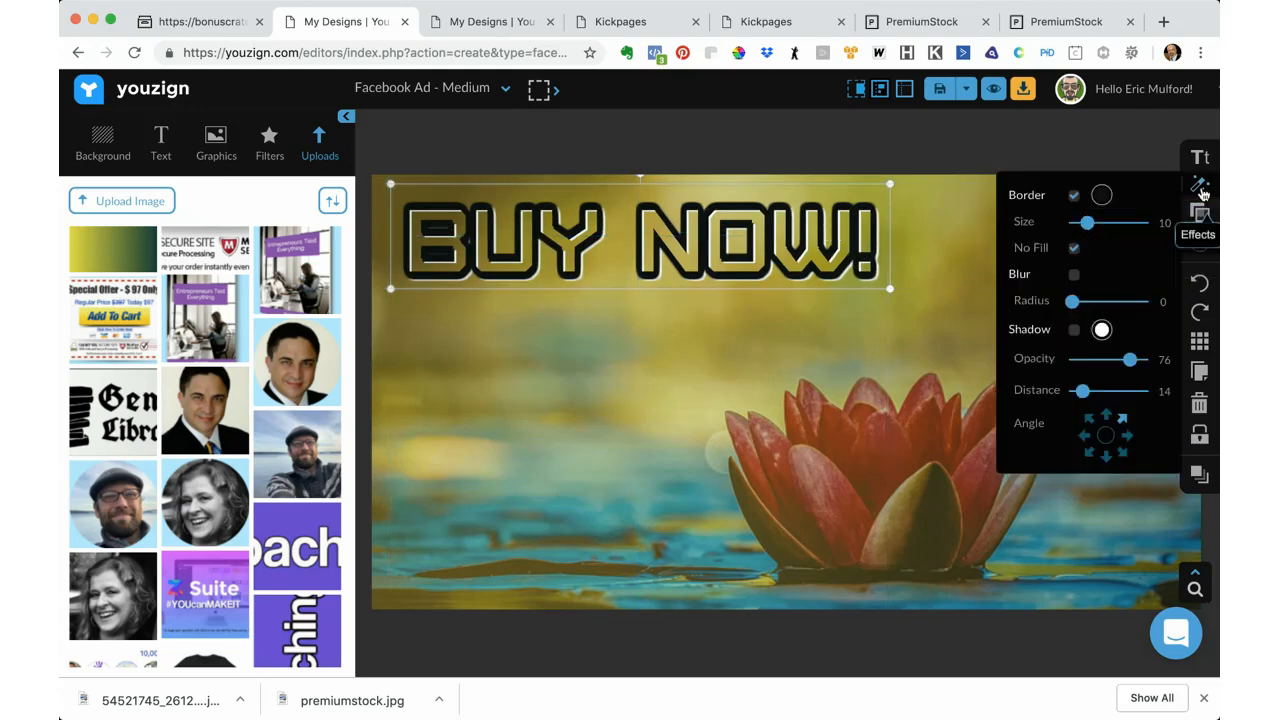
{"action": "left_click", "coordinate": [1075, 331]}
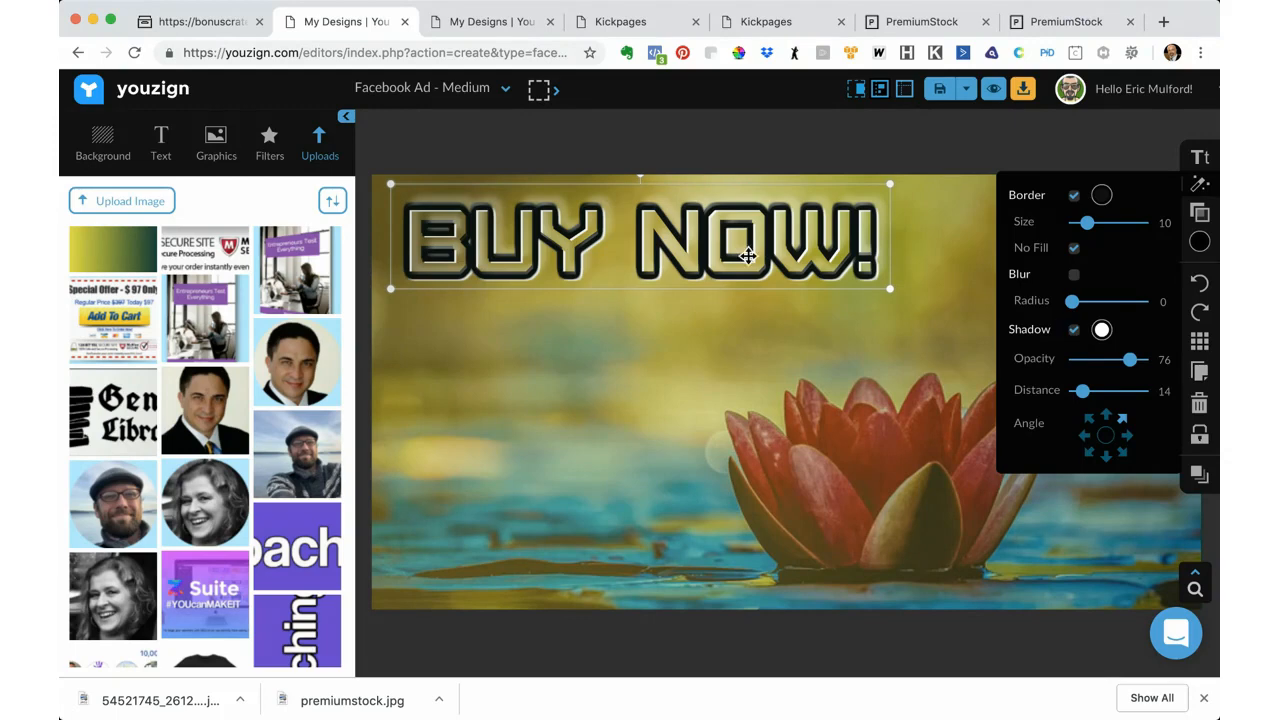
{"action": "left_click_drag", "start_coordinate": [748, 257], "coordinate": [765, 293]}
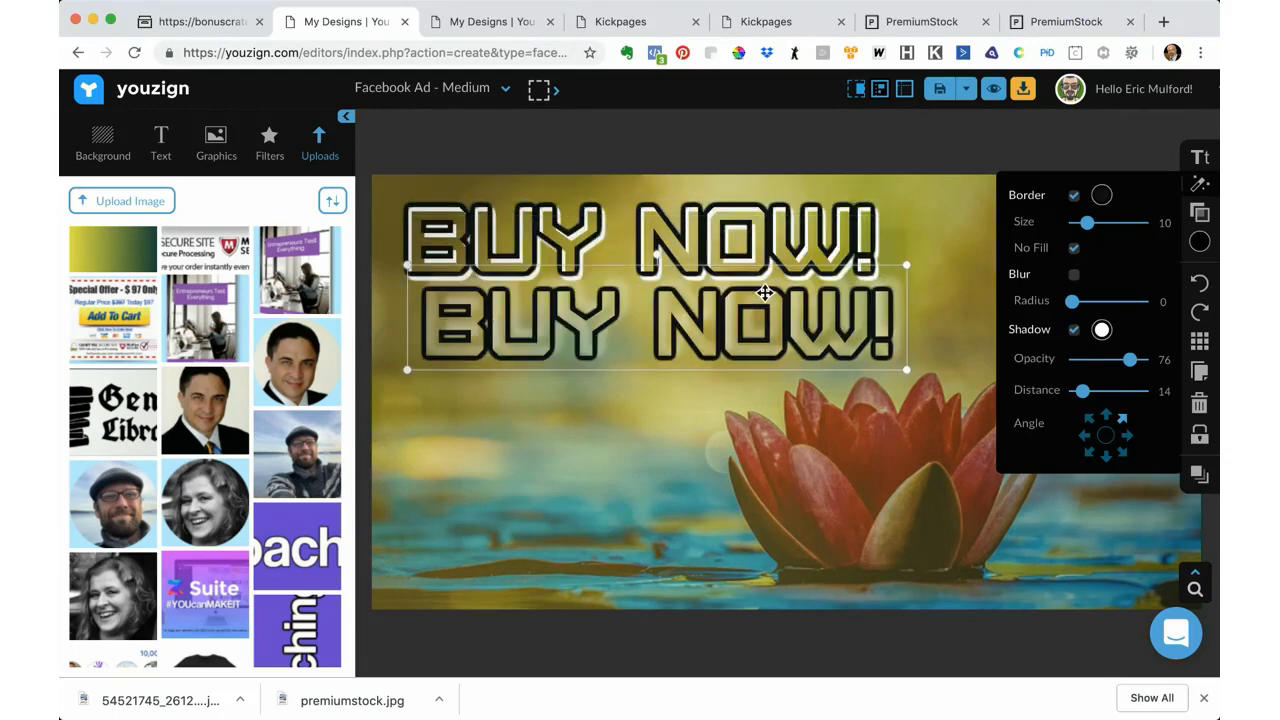
Step: Turn on the shadow of the upper black "BUY NOW!" outline and color the shadow dark gray
{"action": "left_click", "coordinate": [750, 218]}
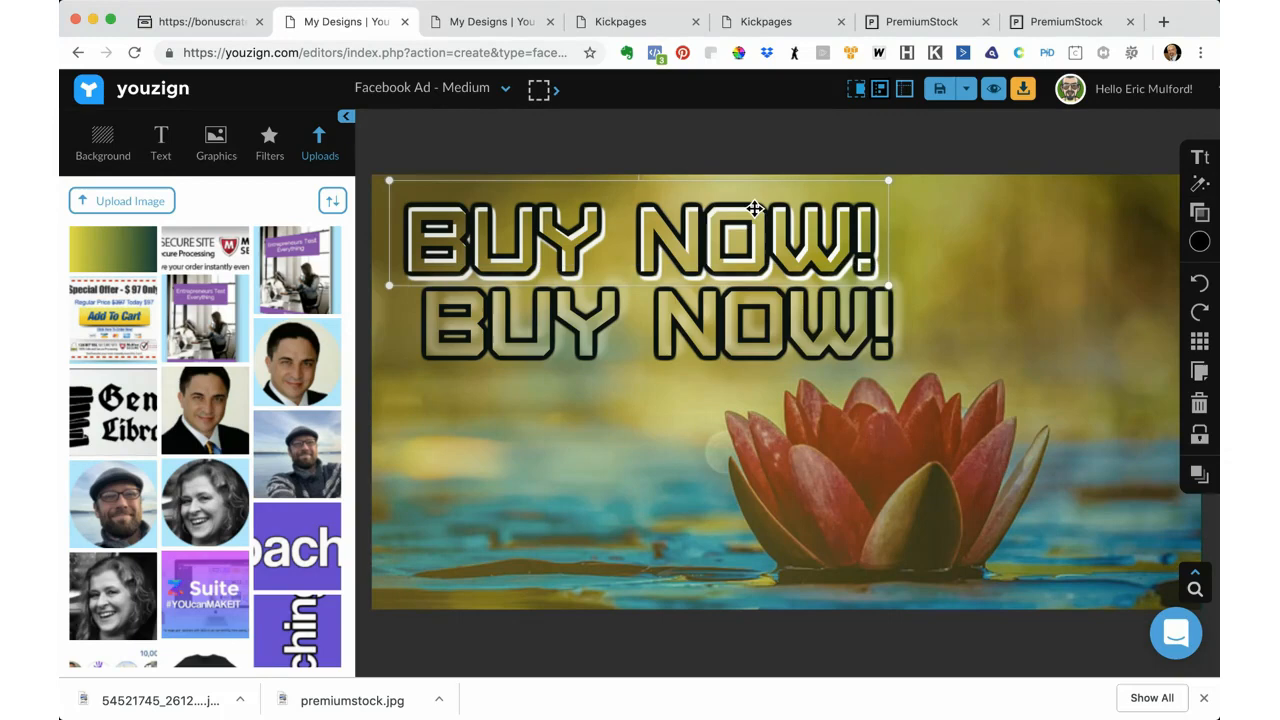
{"action": "left_click", "coordinate": [1200, 185]}
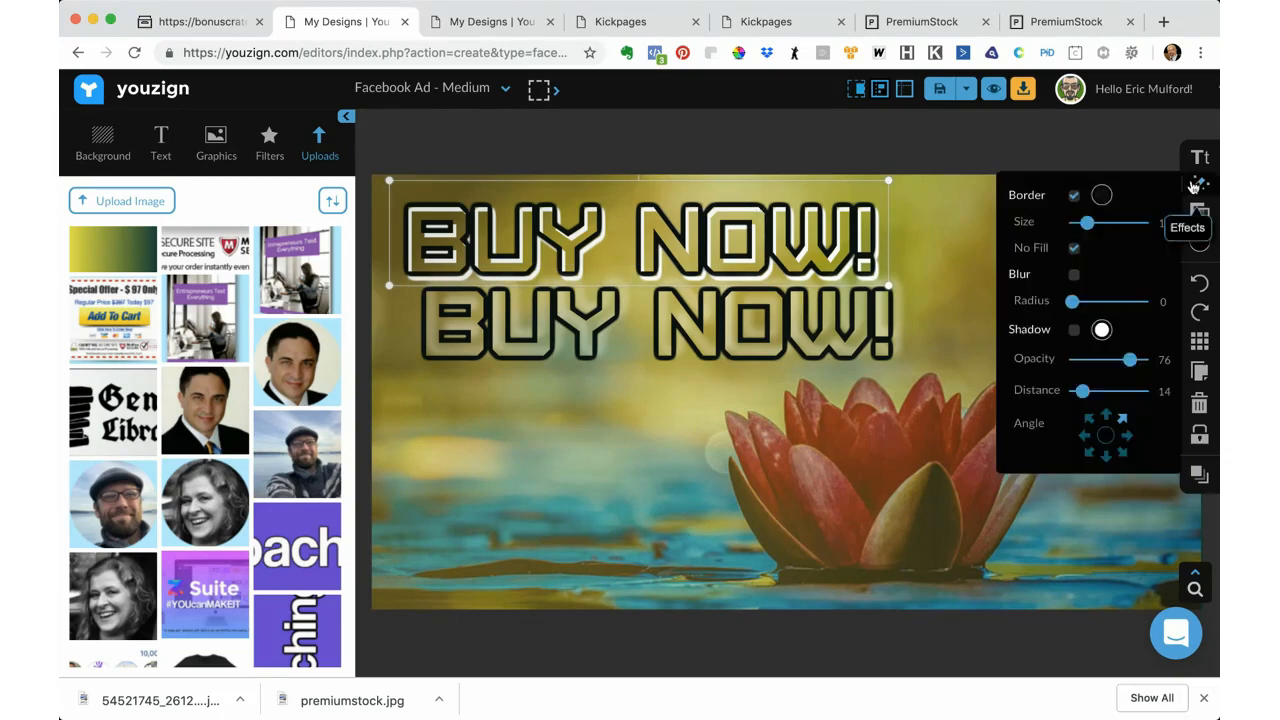
{"action": "left_click", "coordinate": [1074, 331]}
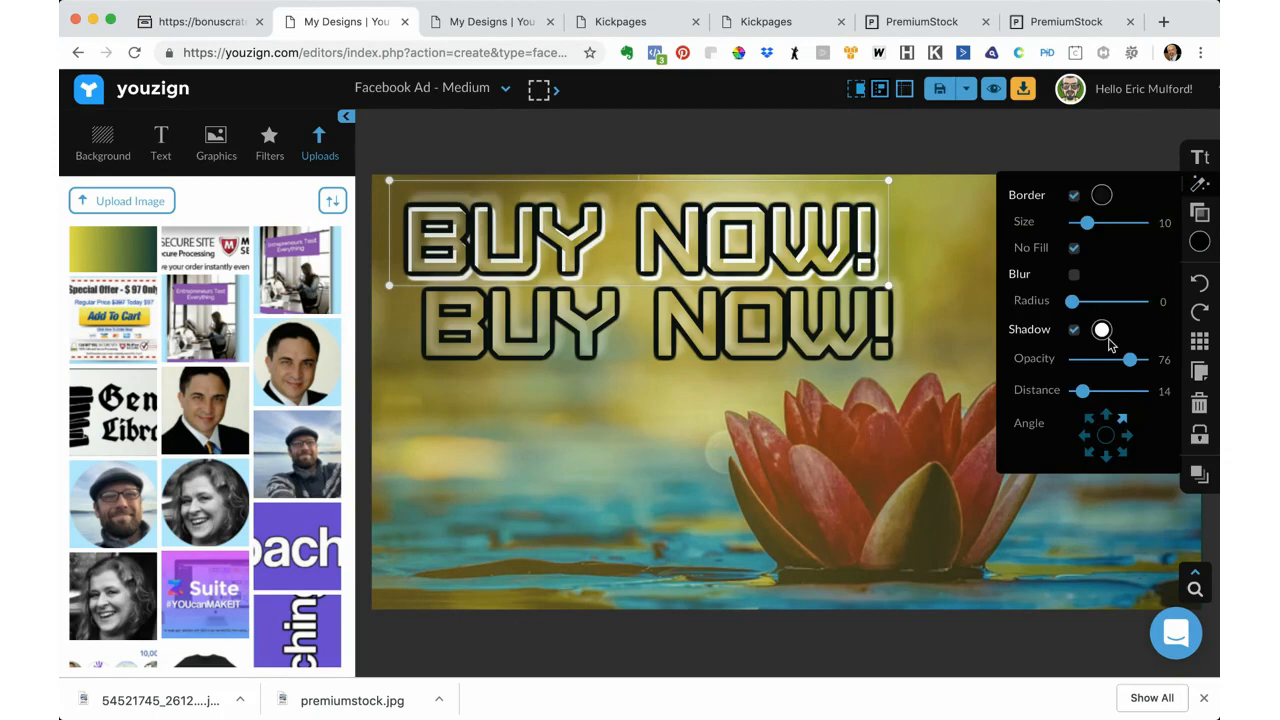
{"action": "left_click", "coordinate": [1103, 331]}
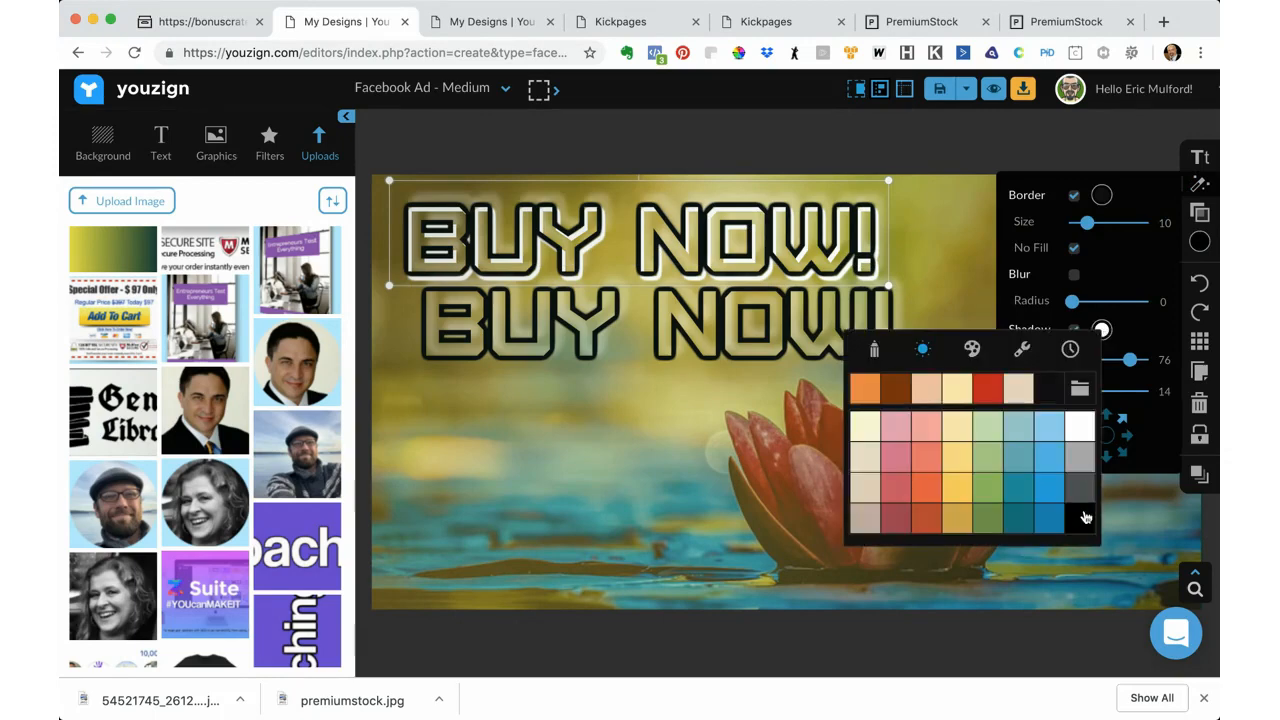
{"action": "left_click", "coordinate": [1082, 491]}
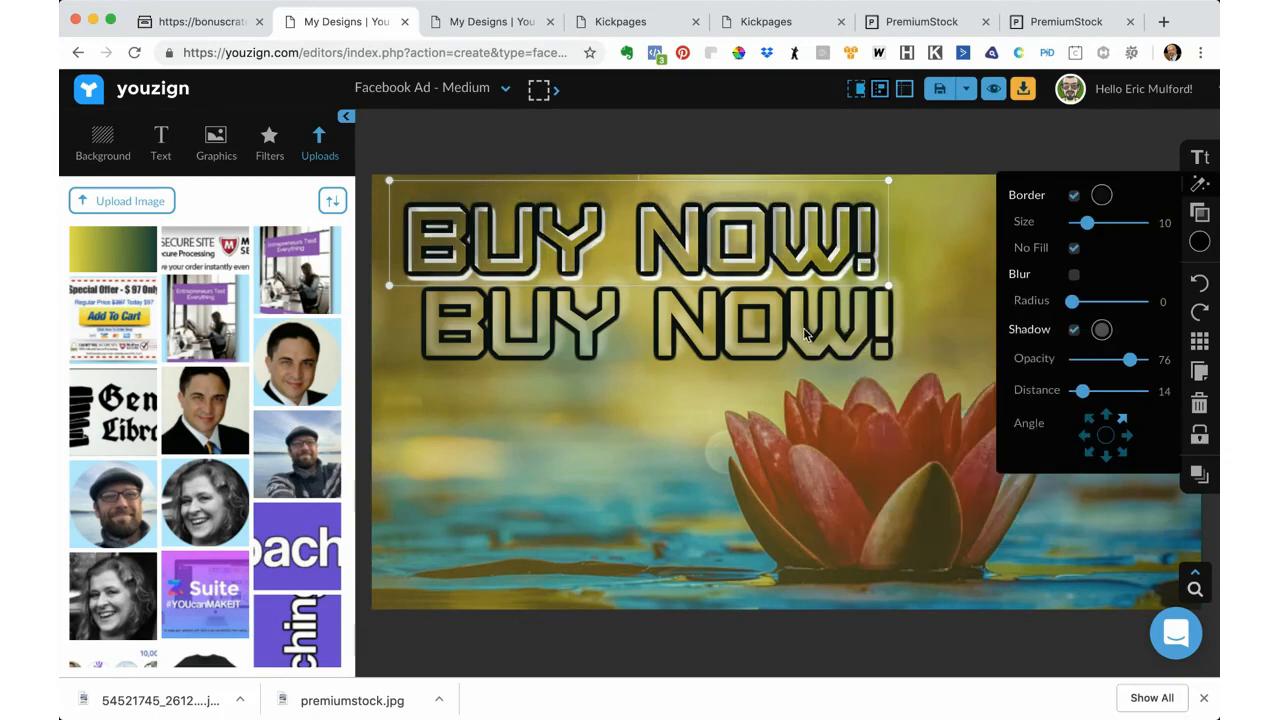
Step: Move the lower "BUY NOW!" copy back onto the stacked text and fine-tune the offset between the black outlines
{"action": "left_click_drag", "start_coordinate": [805, 330], "coordinate": [785, 248]}
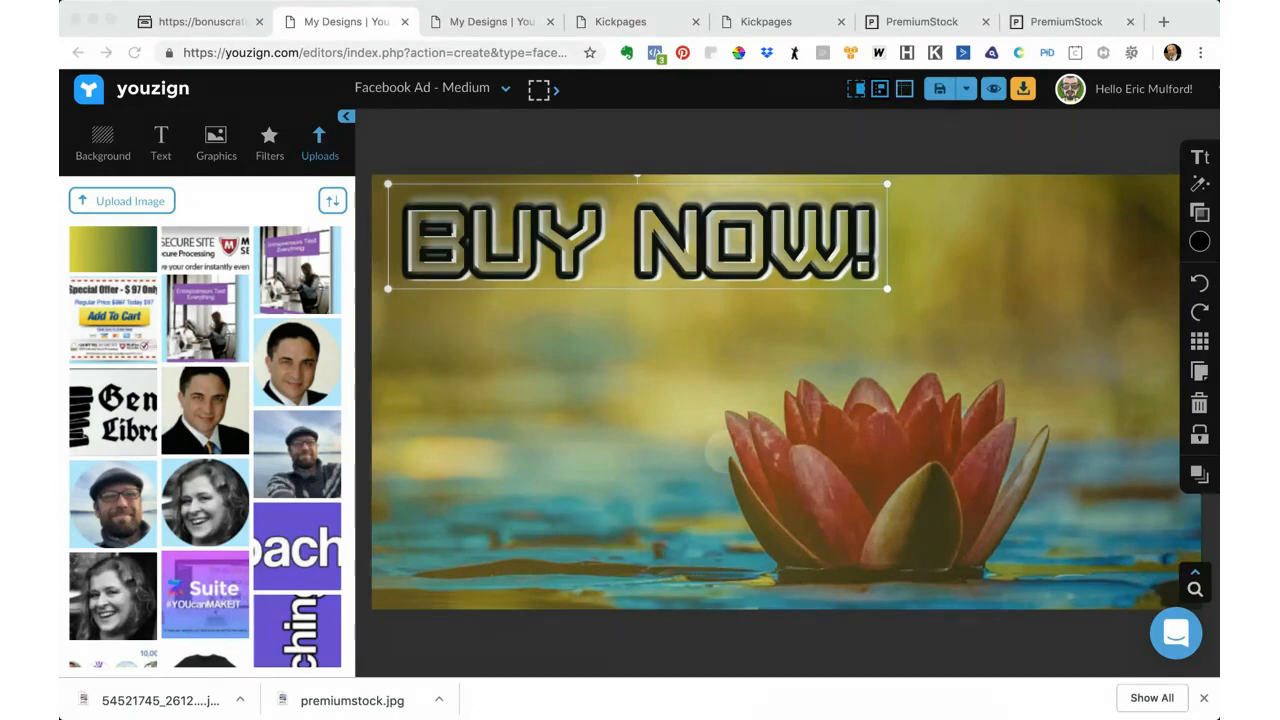
{"action": "left_click", "coordinate": [797, 255]}
{"action": "left_click_drag", "start_coordinate": [794, 250], "coordinate": [799, 247]}
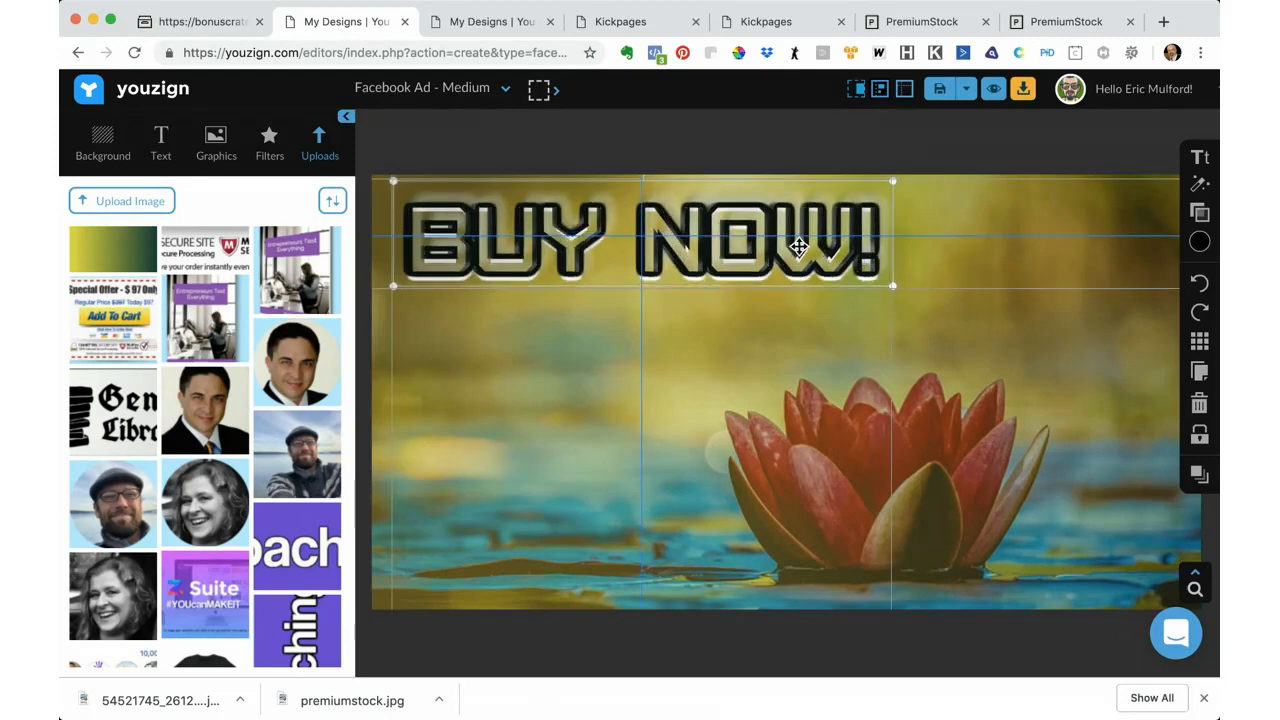
{"action": "left_click_drag", "start_coordinate": [799, 247], "coordinate": [800, 247]}
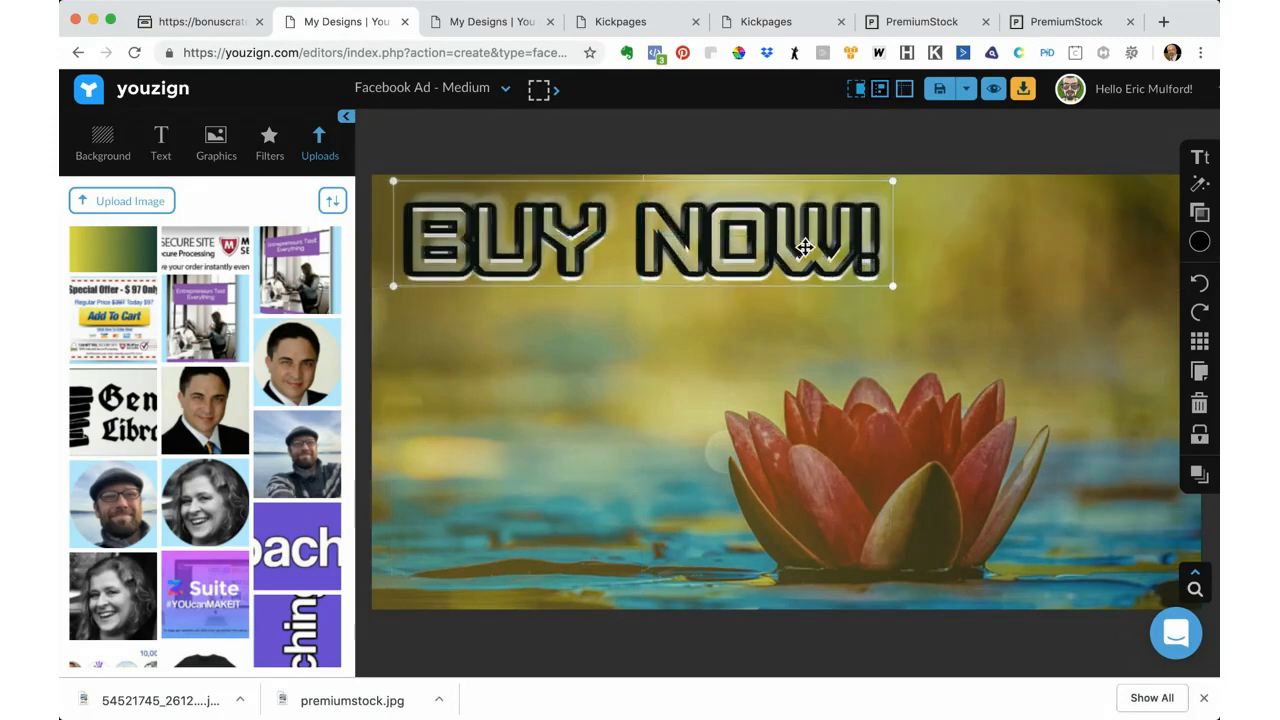
{"action": "left_click", "coordinate": [957, 273]}
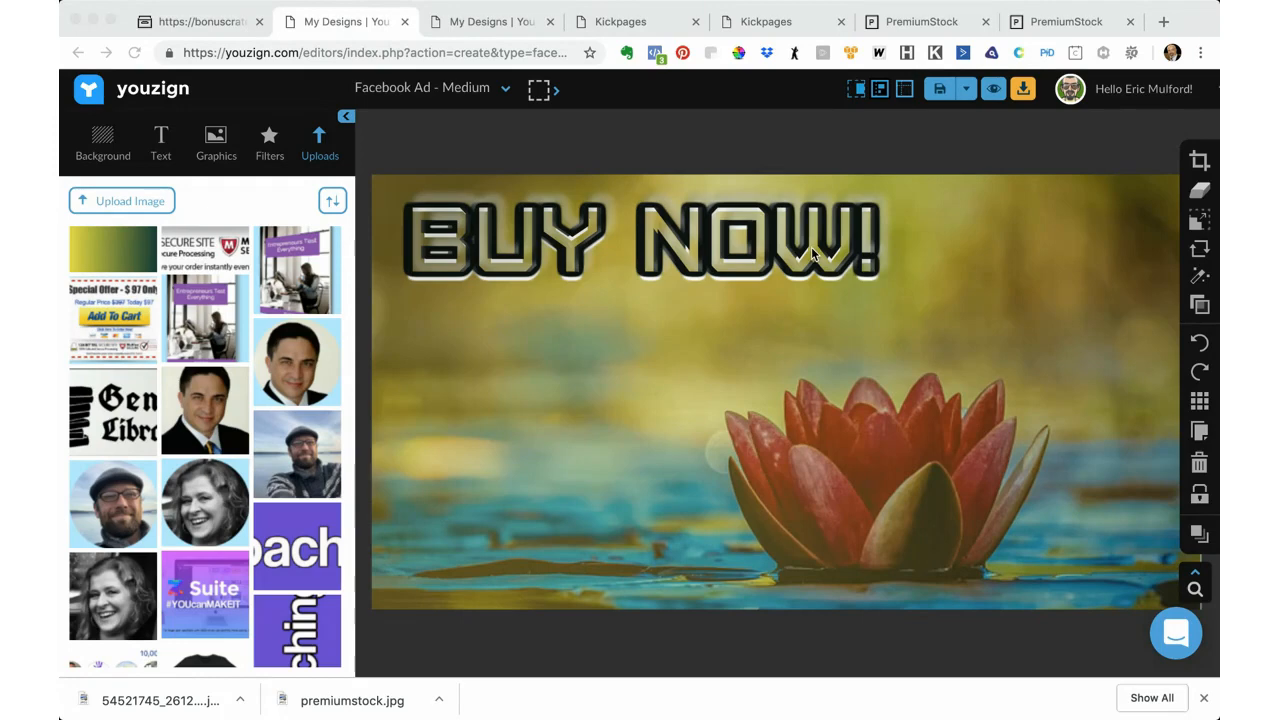
Step: Pull the black outlines apart, send one of them backward behind the white outline, and realign it there
{"action": "left_click", "coordinate": [746, 238]}
{"action": "left_click_drag", "start_coordinate": [736, 219], "coordinate": [823, 262]}
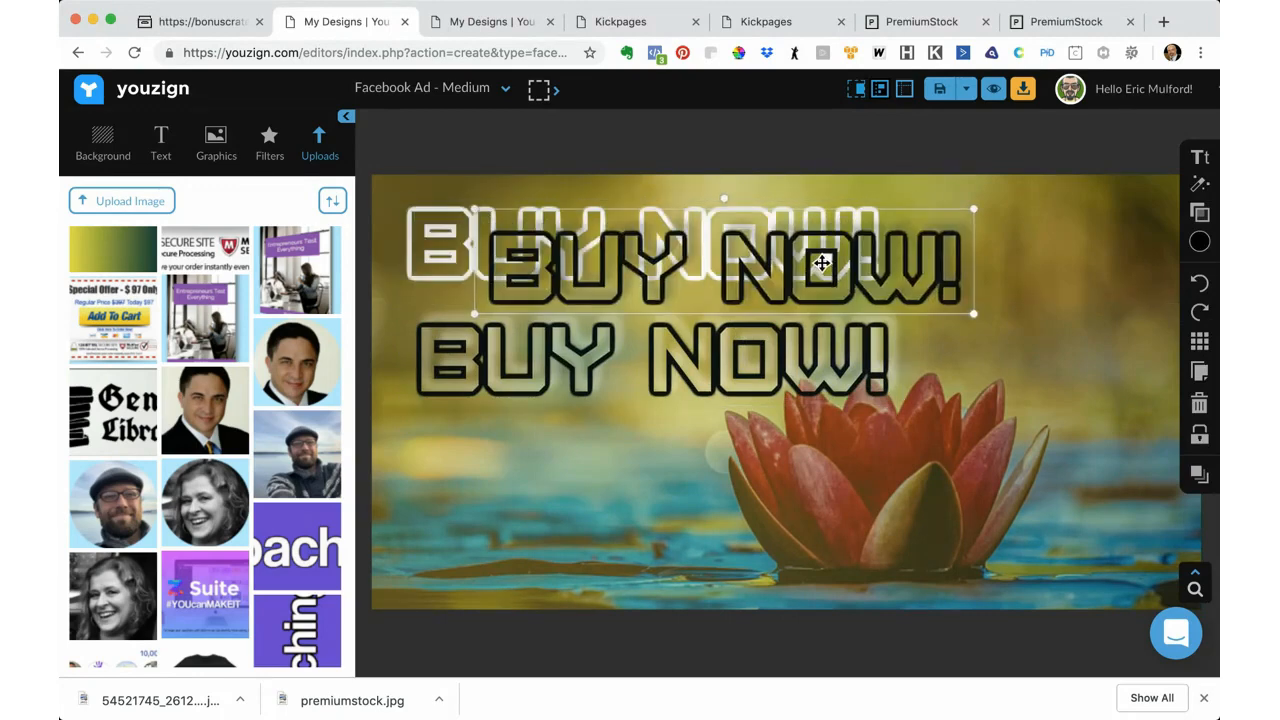
{"action": "left_click", "coordinate": [1202, 485]}
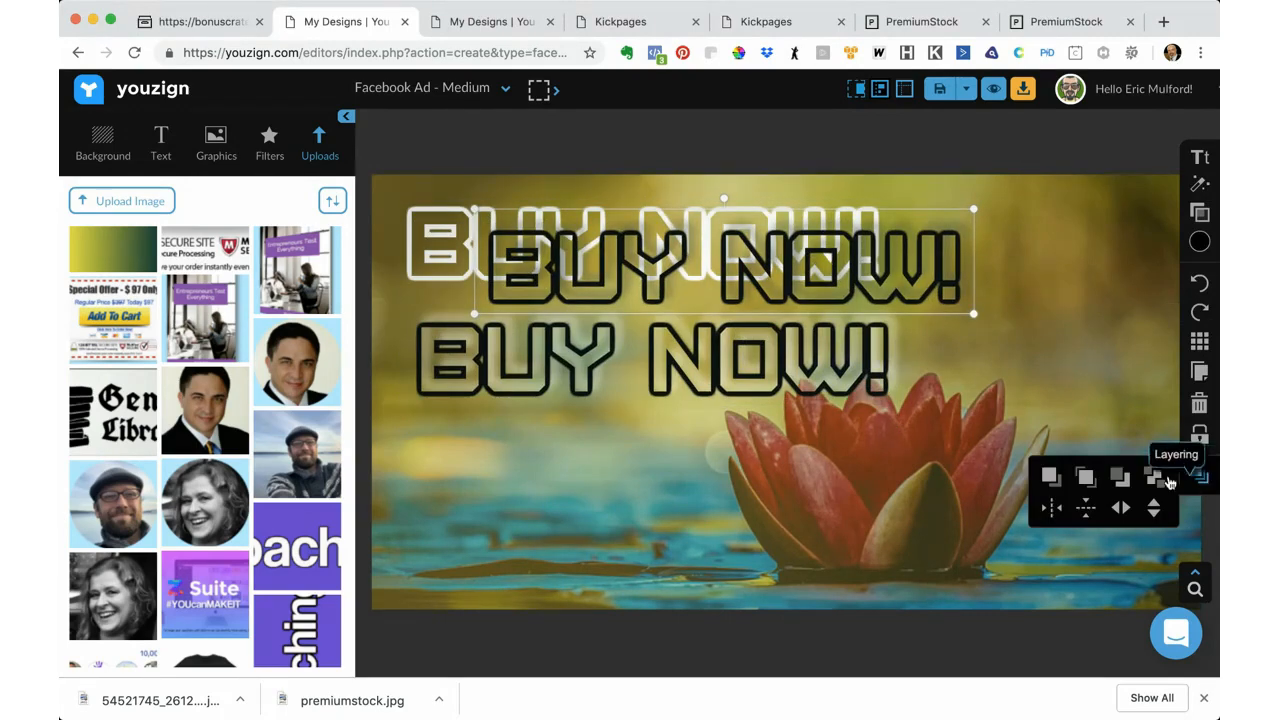
{"action": "left_click", "coordinate": [1120, 478]}
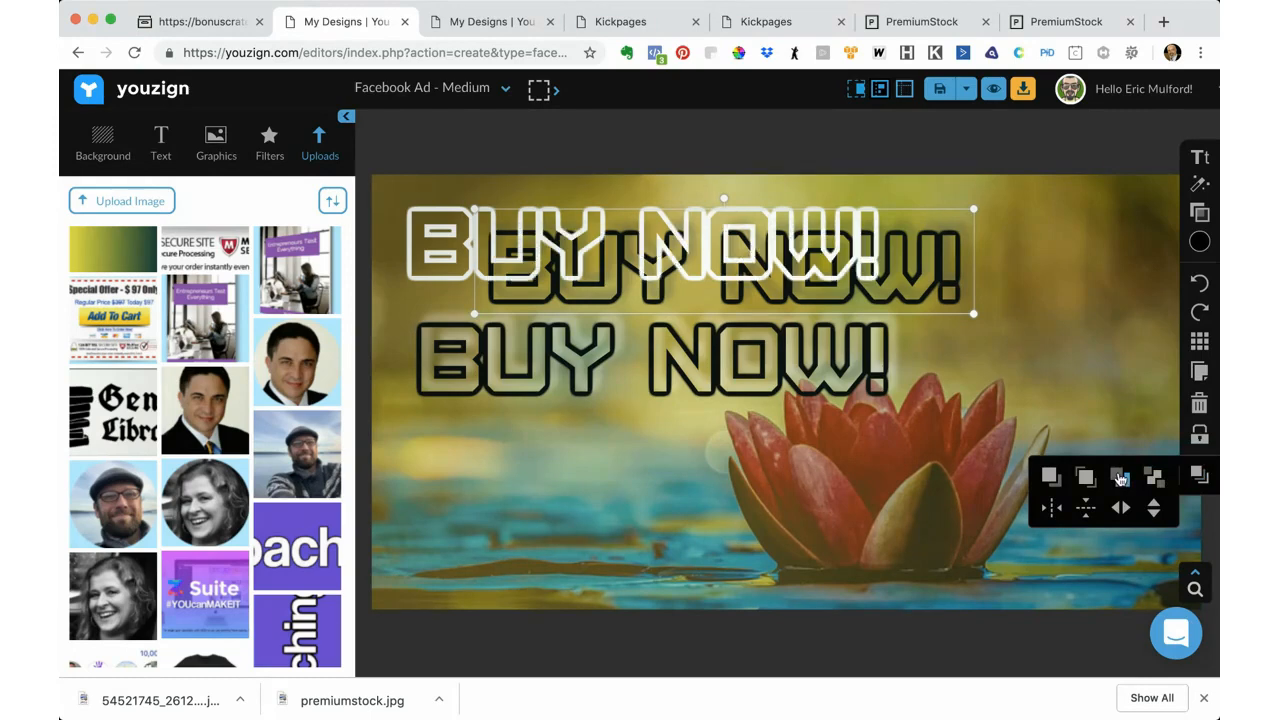
{"action": "left_click_drag", "start_coordinate": [923, 292], "coordinate": [846, 268]}
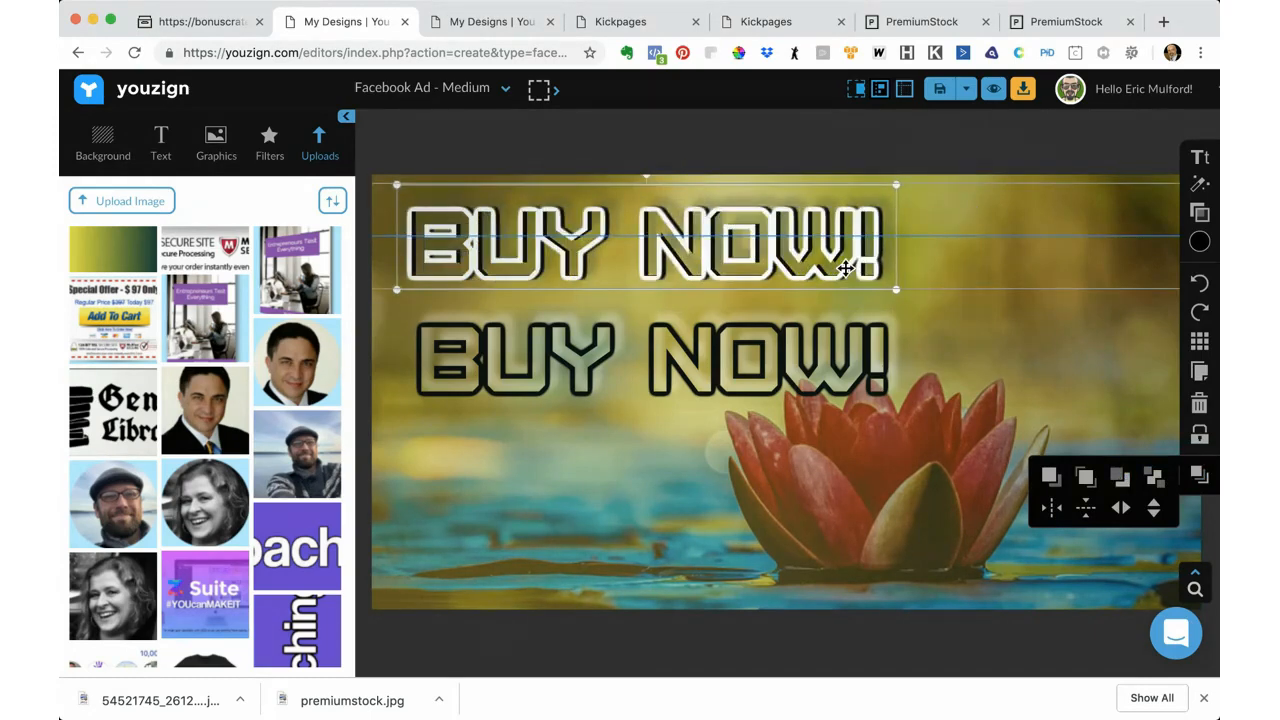
Step: Place the remaining black "BUY NOW!" outline over the white one with a slight offset for a beveled look
{"action": "left_click_drag", "start_coordinate": [856, 370], "coordinate": [838, 256]}
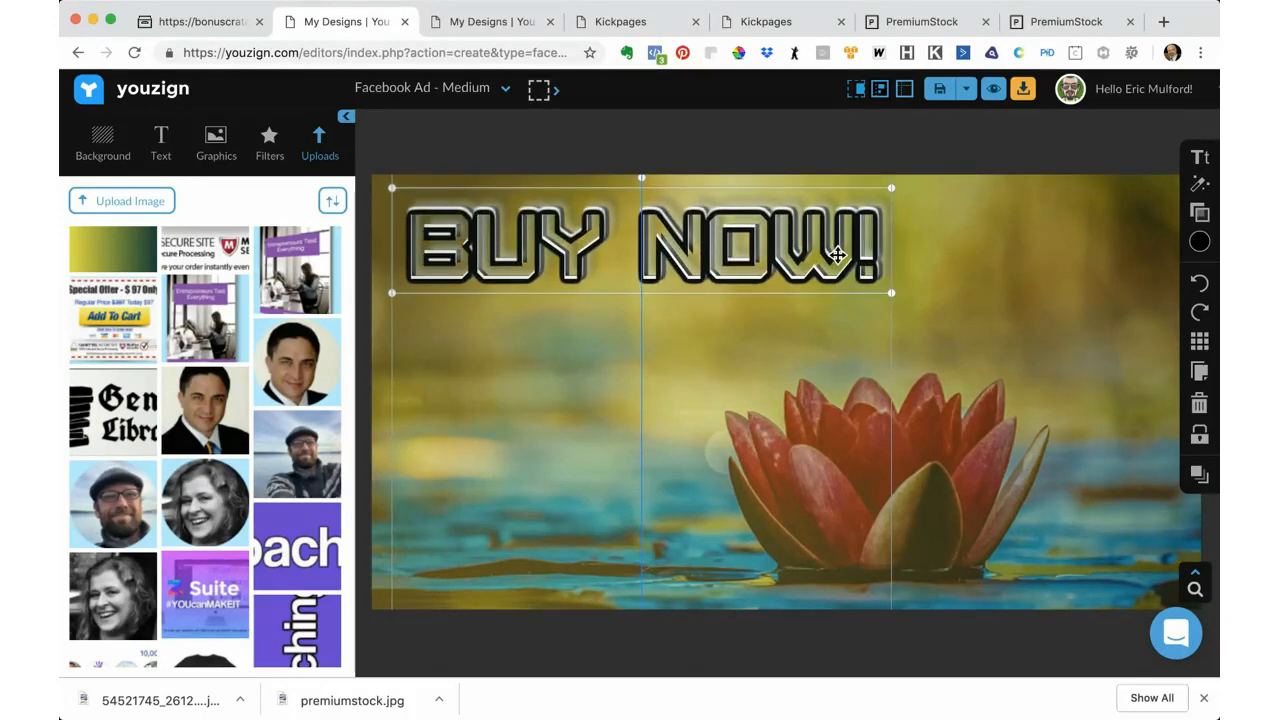
{"action": "left_click_drag", "start_coordinate": [837, 255], "coordinate": [838, 293]}
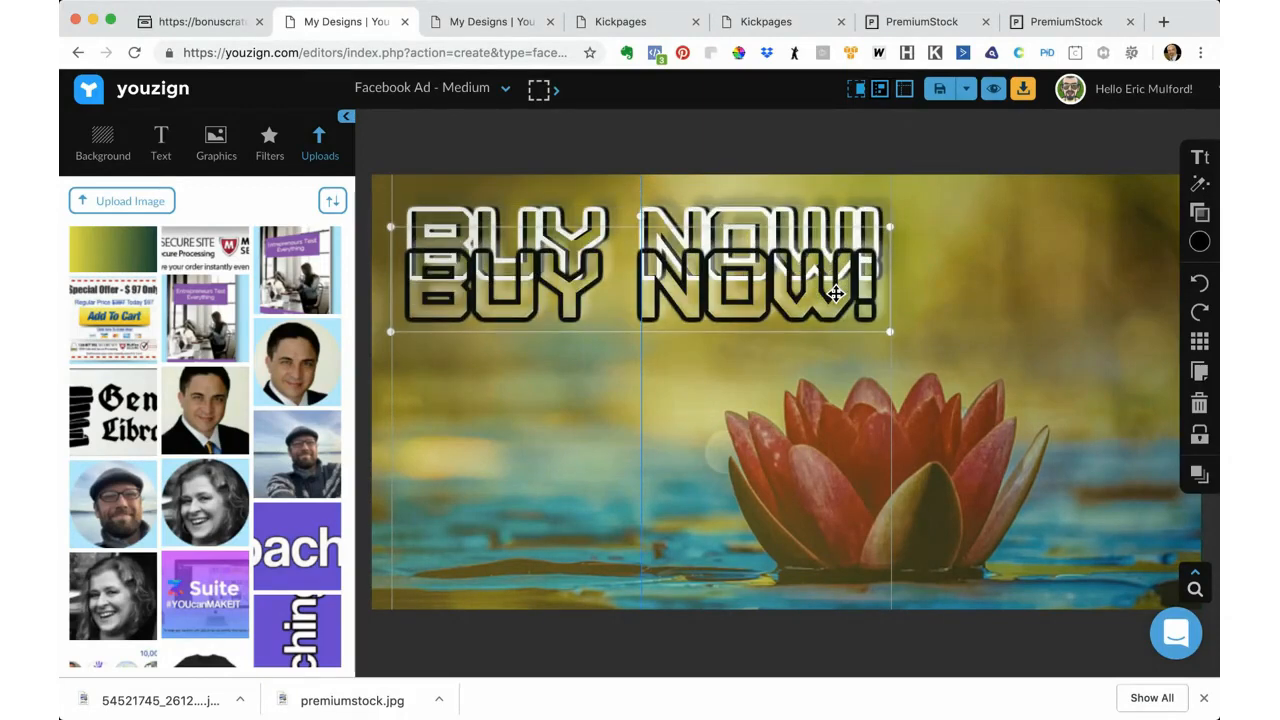
{"action": "left_click", "coordinate": [849, 219]}
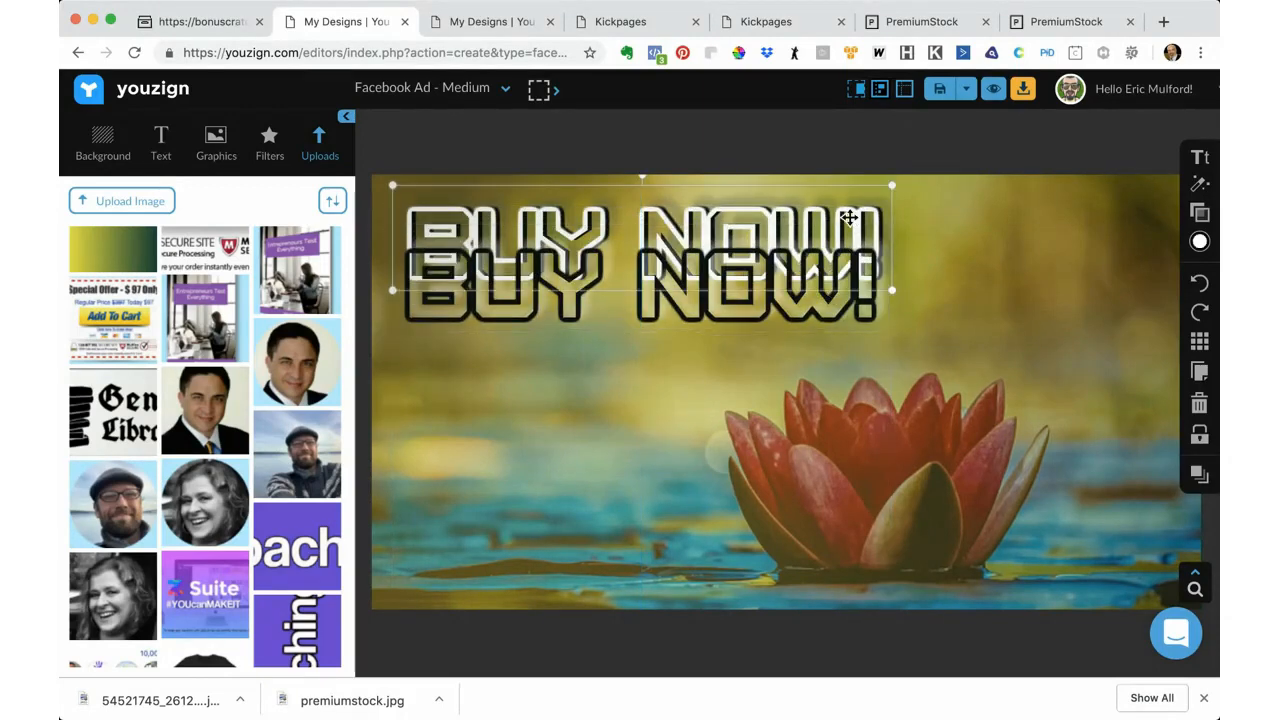
{"action": "left_click_drag", "start_coordinate": [849, 218], "coordinate": [850, 241]}
{"action": "left_click", "coordinate": [1013, 323]}
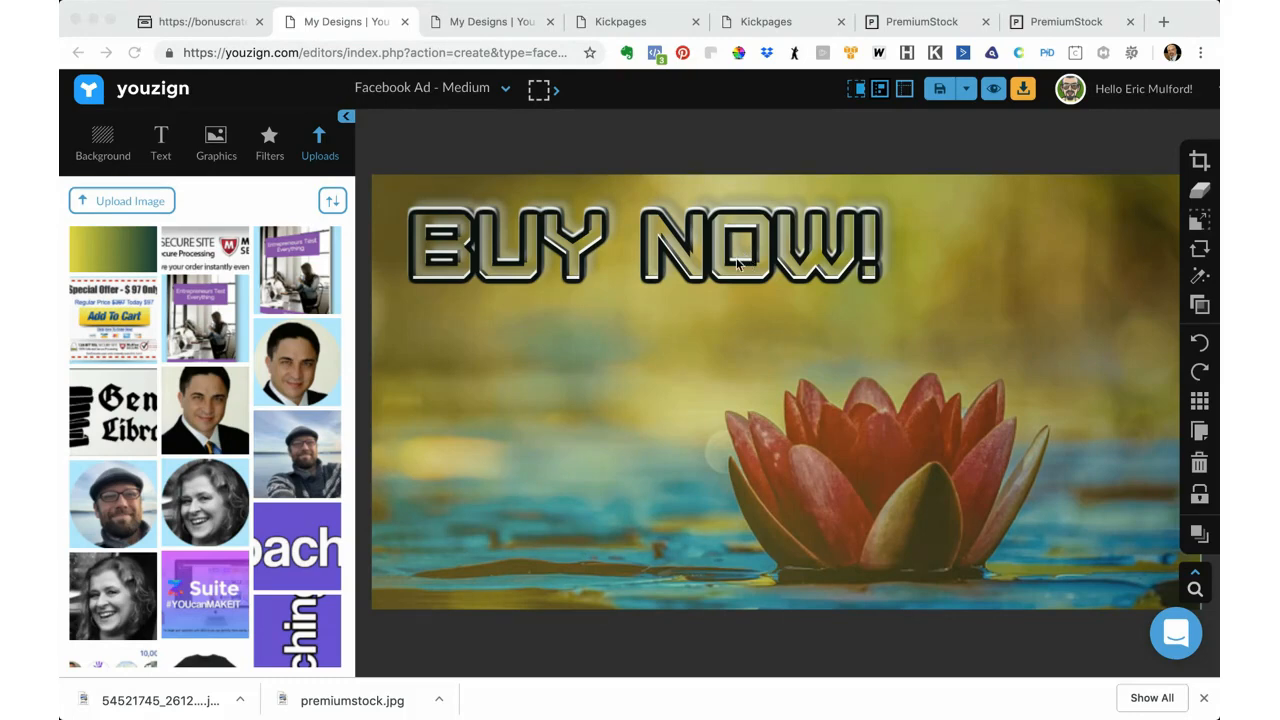
Step: Raise the water lily photo's opacity to 100
{"action": "left_click", "coordinate": [935, 285]}
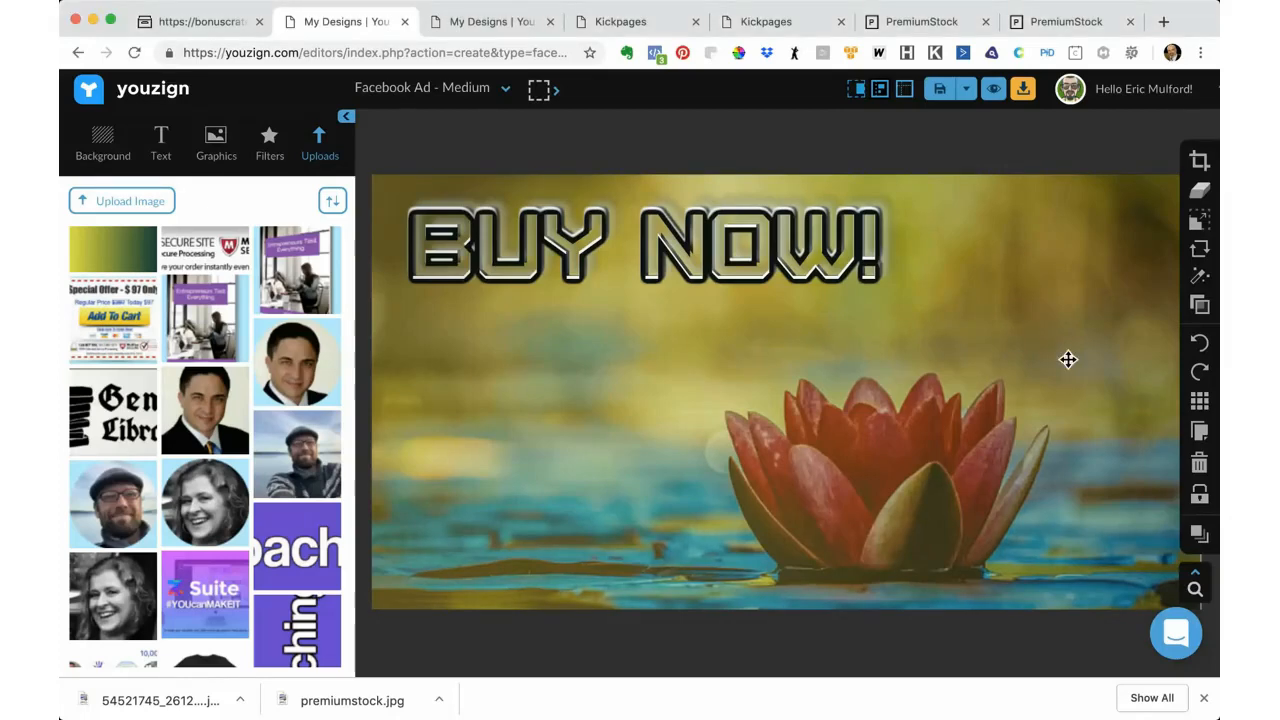
{"action": "left_click", "coordinate": [1200, 305]}
{"action": "left_click_drag", "start_coordinate": [1097, 312], "coordinate": [1142, 312]}
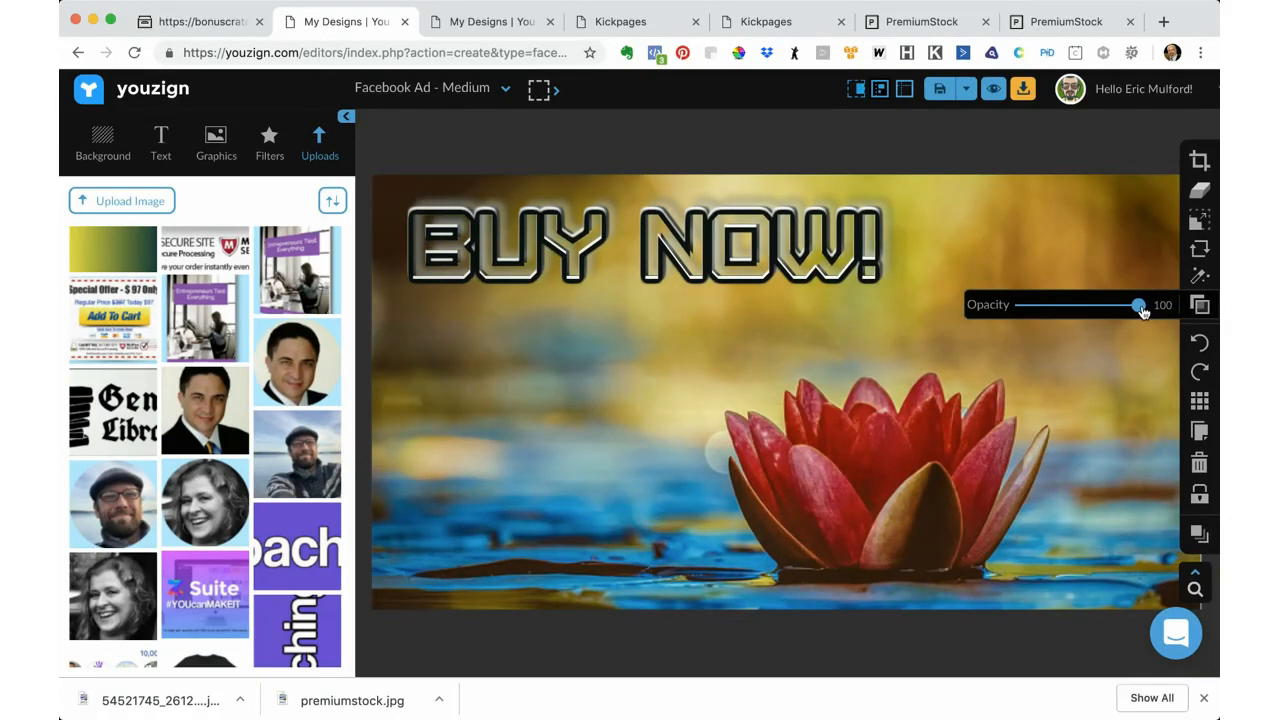
{"action": "left_click_drag", "start_coordinate": [1143, 312], "coordinate": [1137, 313]}
Step: Overlay the water lily photo with the yellow-green gradient upload, layered behind the "BUY NOW!" text at 35 opacity
{"action": "left_click", "coordinate": [85, 258]}
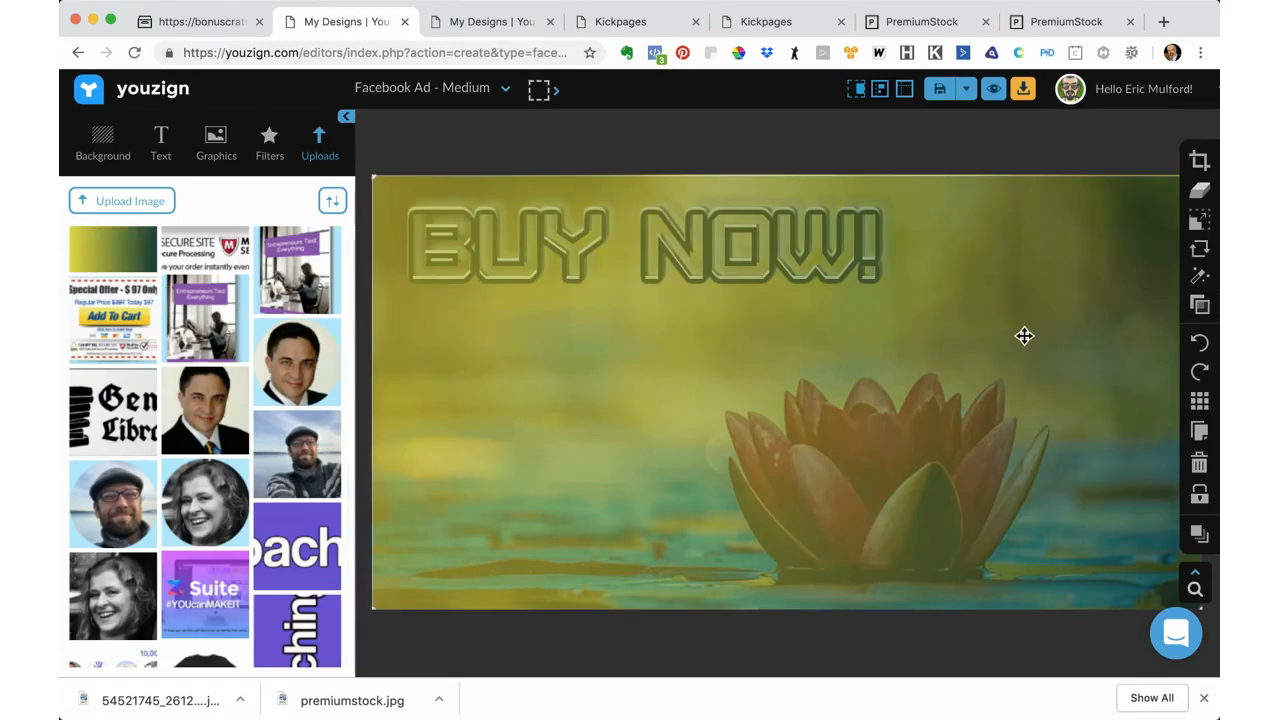
{"action": "left_click", "coordinate": [1197, 531]}
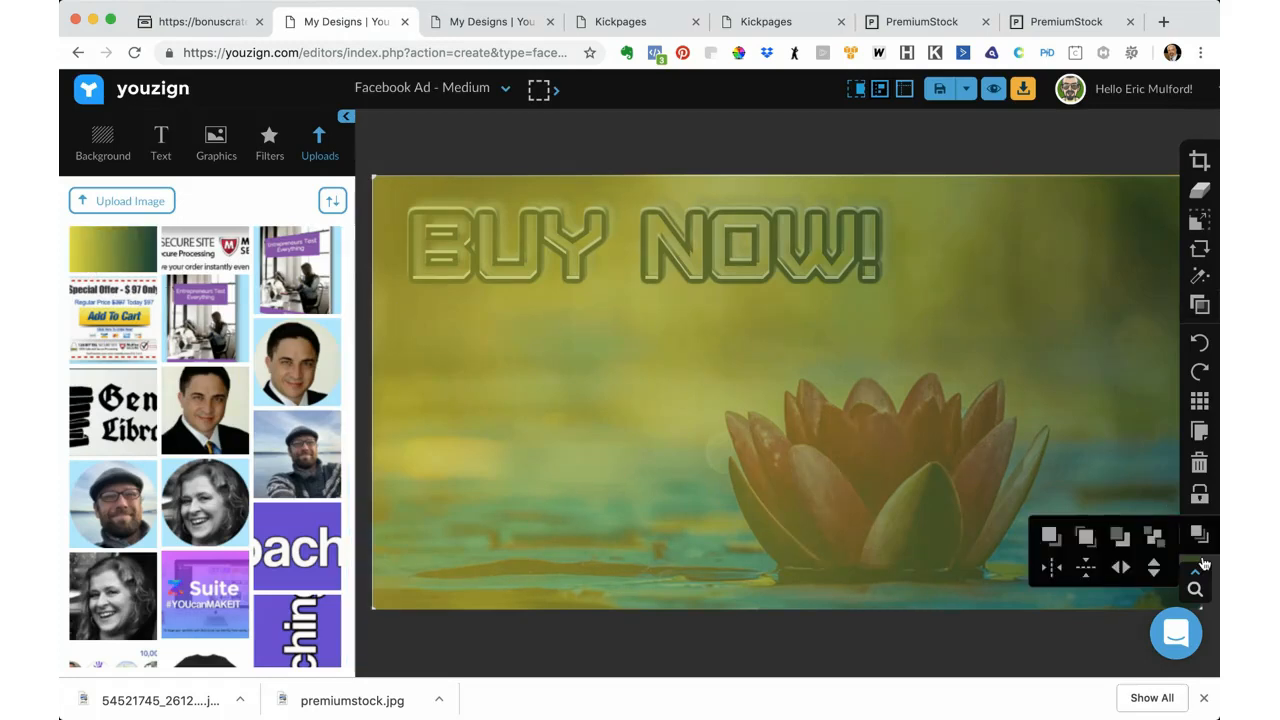
{"action": "left_click", "coordinate": [1124, 541]}
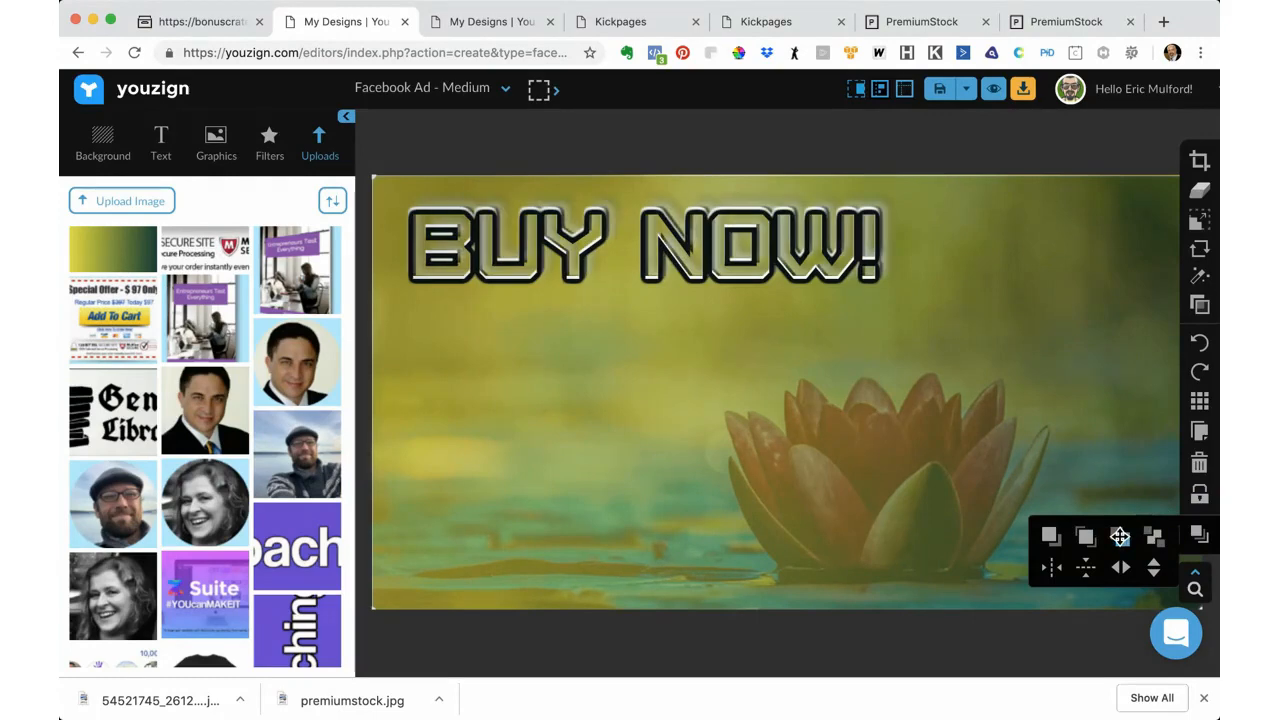
{"action": "left_click", "coordinate": [1200, 303]}
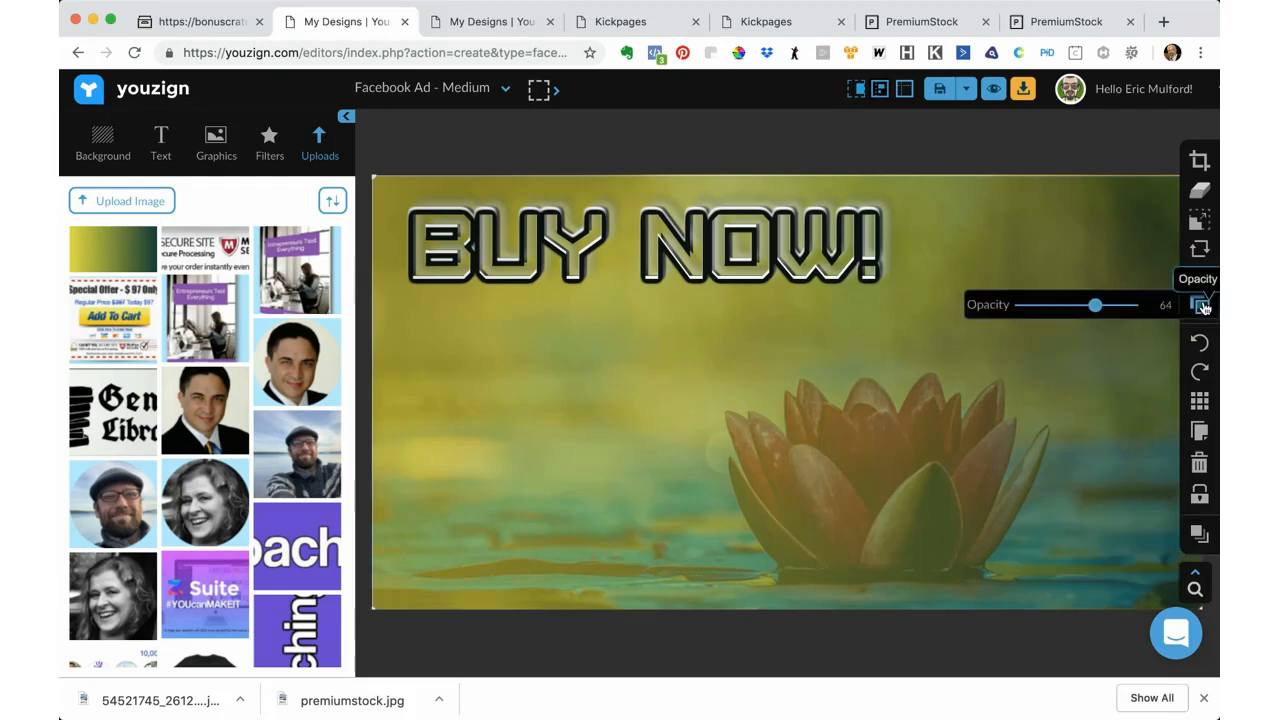
{"action": "left_click_drag", "start_coordinate": [1097, 313], "coordinate": [1062, 312]}
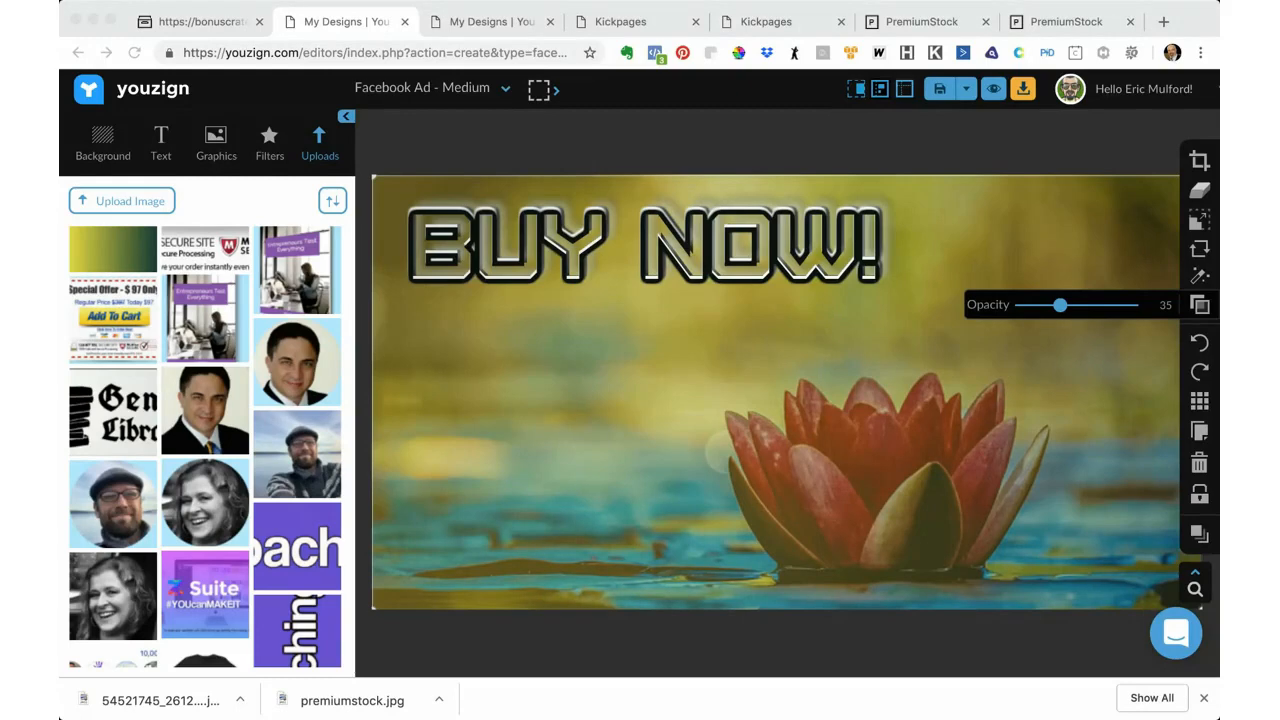
Step: Move the front black "BUY NOW!" outline below the stack and set the white-outlined copy's text color to an olive sampled from the background
{"action": "left_click", "coordinate": [740, 255]}
{"action": "left_click_drag", "start_coordinate": [734, 251], "coordinate": [768, 345]}
{"action": "left_click", "coordinate": [761, 246]}
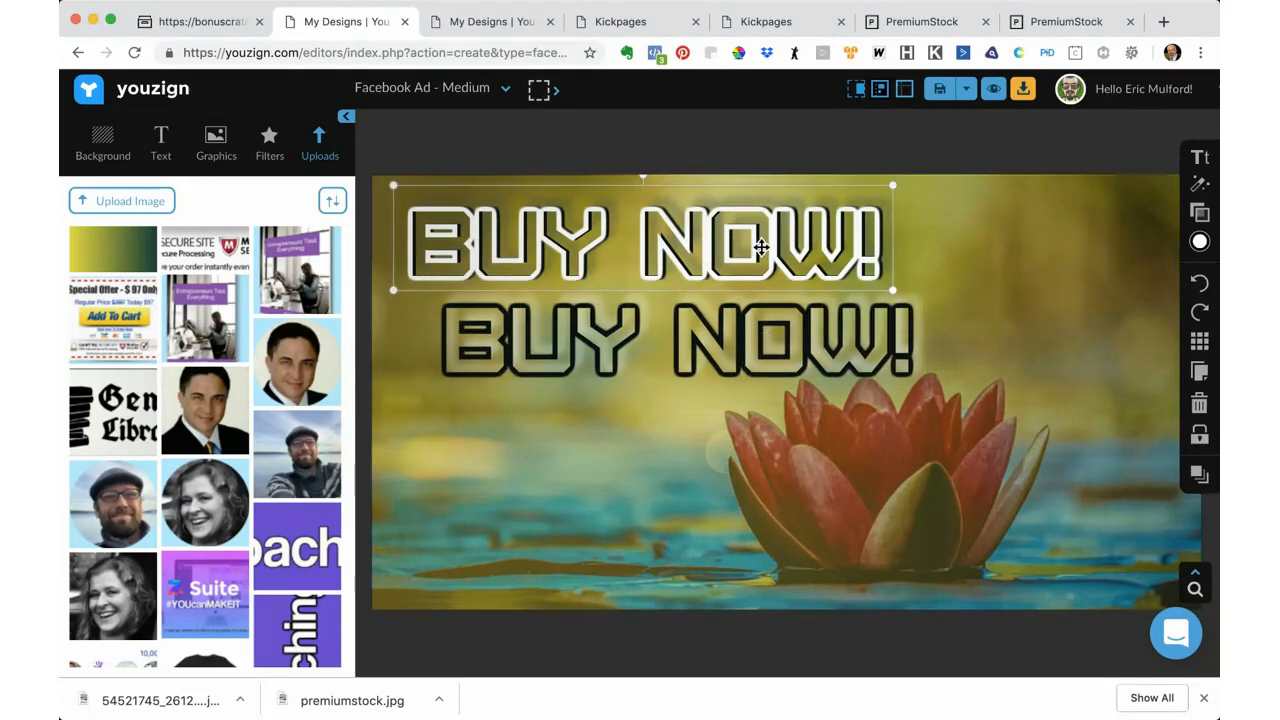
{"action": "left_click", "coordinate": [1202, 242]}
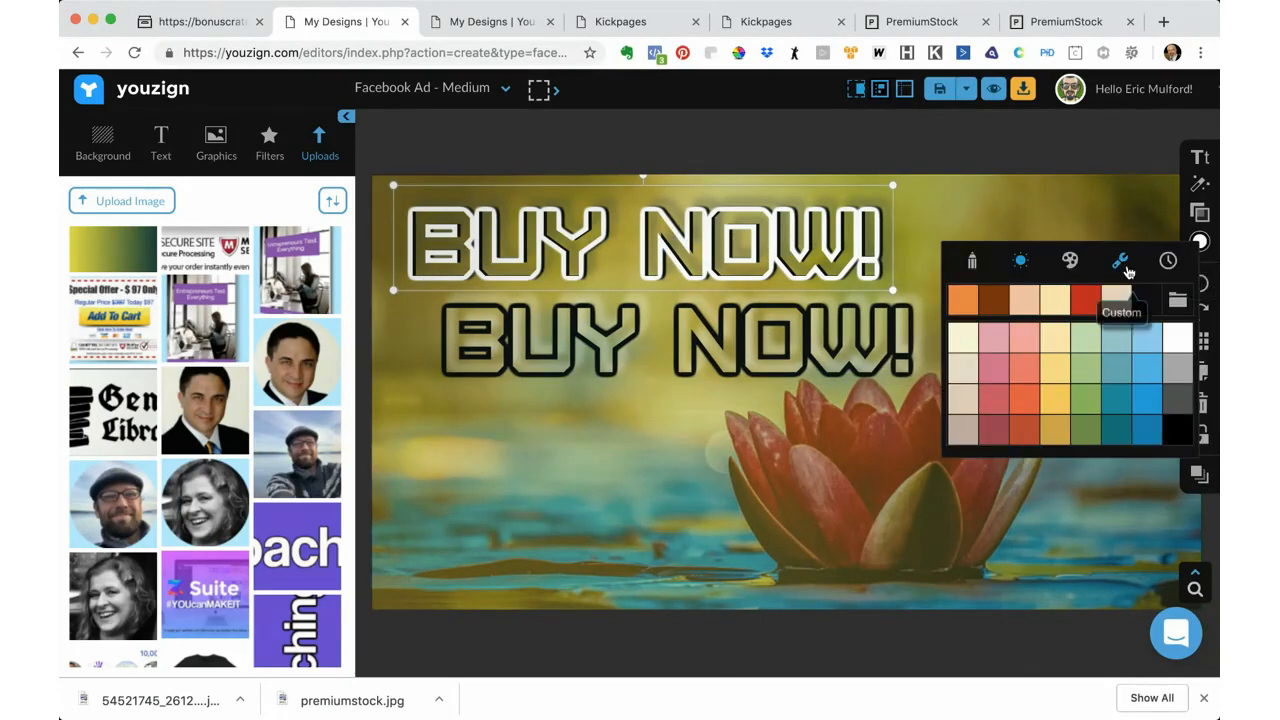
{"action": "left_click", "coordinate": [1120, 260]}
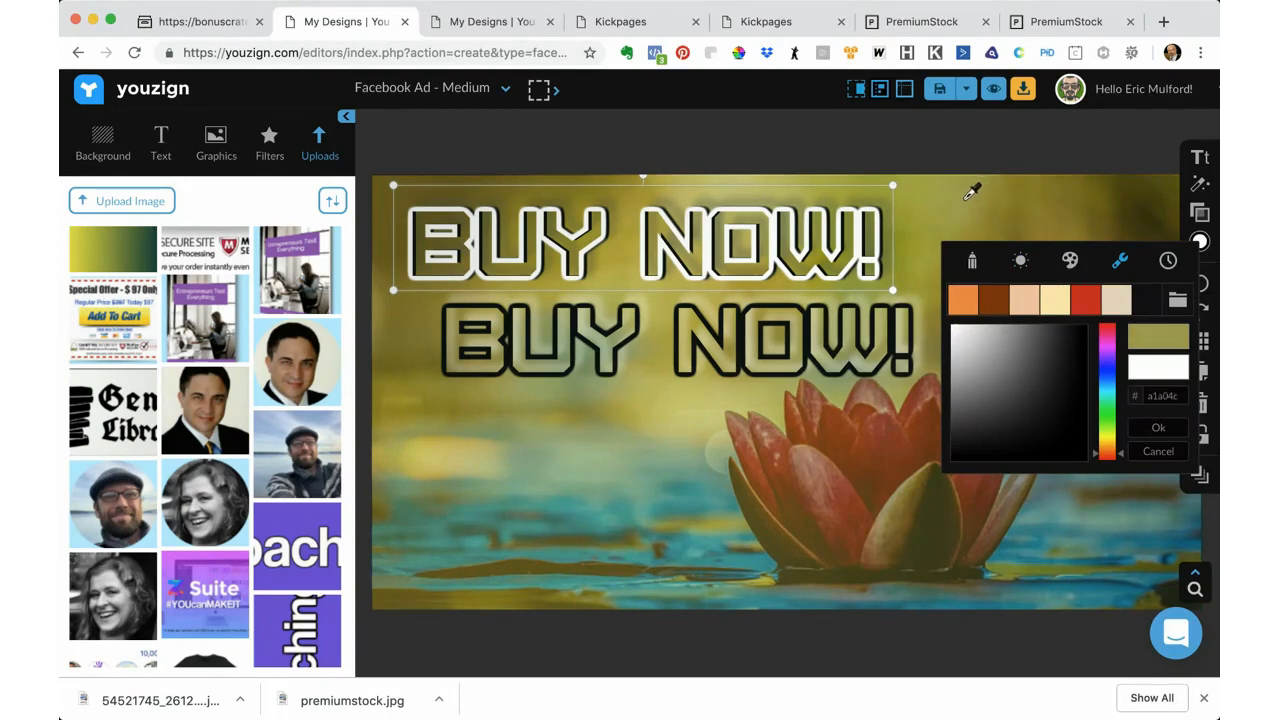
{"action": "left_click", "coordinate": [967, 193]}
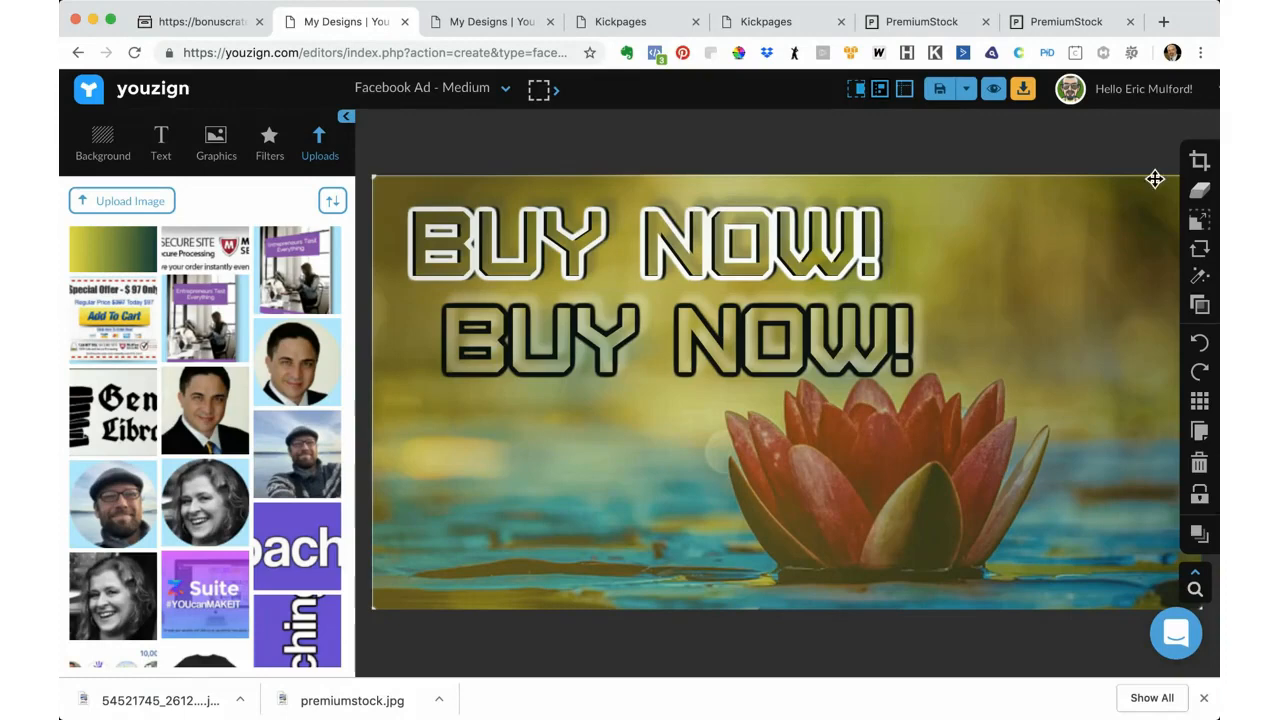
Step: Change the white "BUY NOW!" copy's border color to an olive sampled from the background above the text
{"action": "left_click", "coordinate": [1200, 276]}
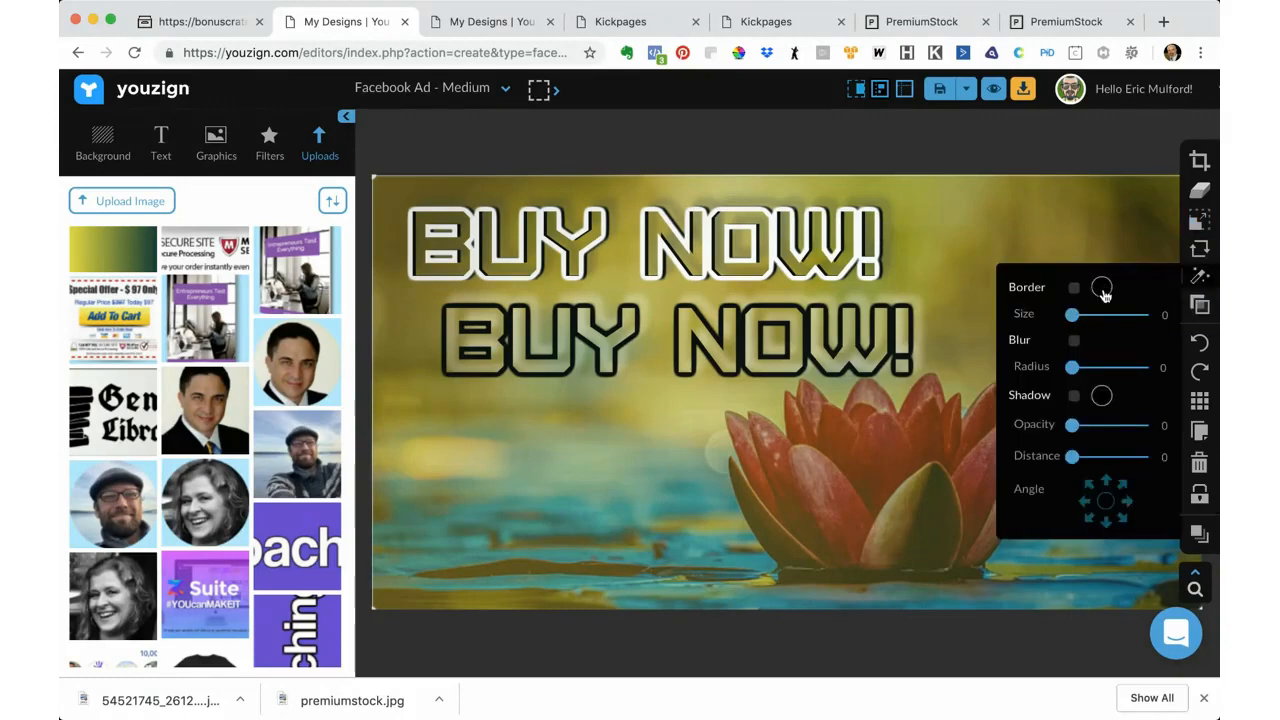
{"action": "left_click", "coordinate": [866, 250]}
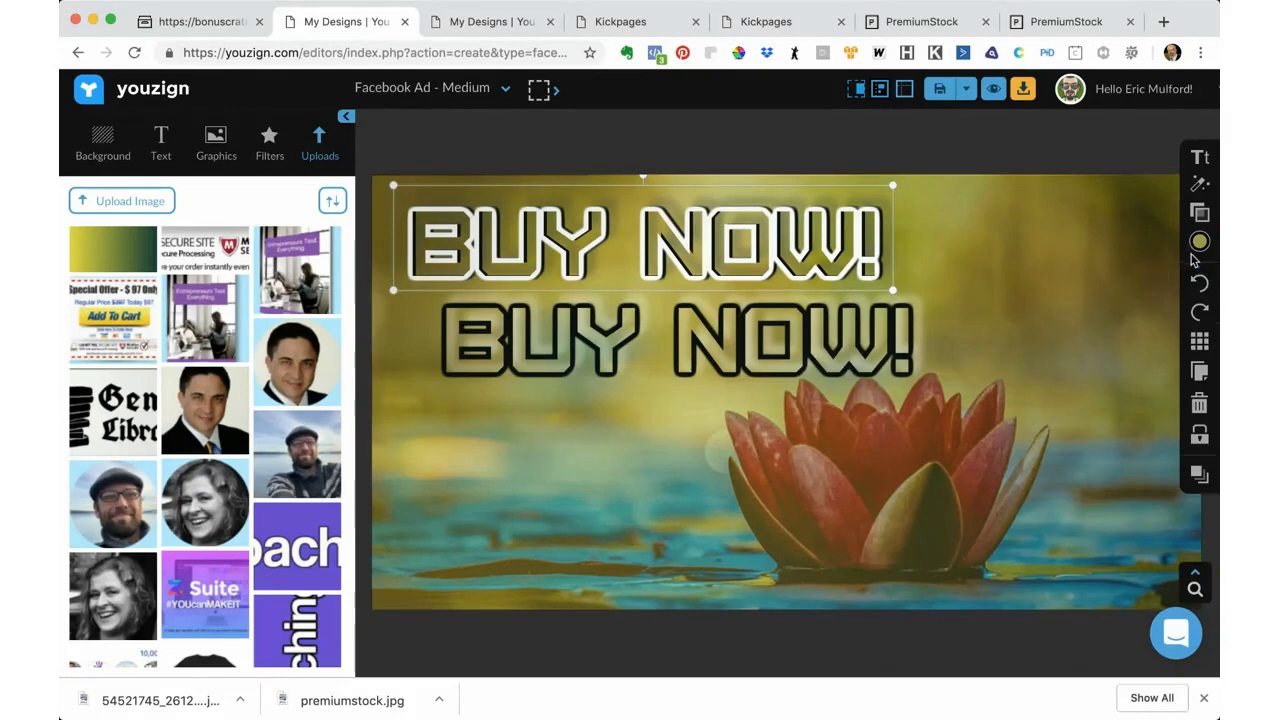
{"action": "left_click", "coordinate": [1200, 188]}
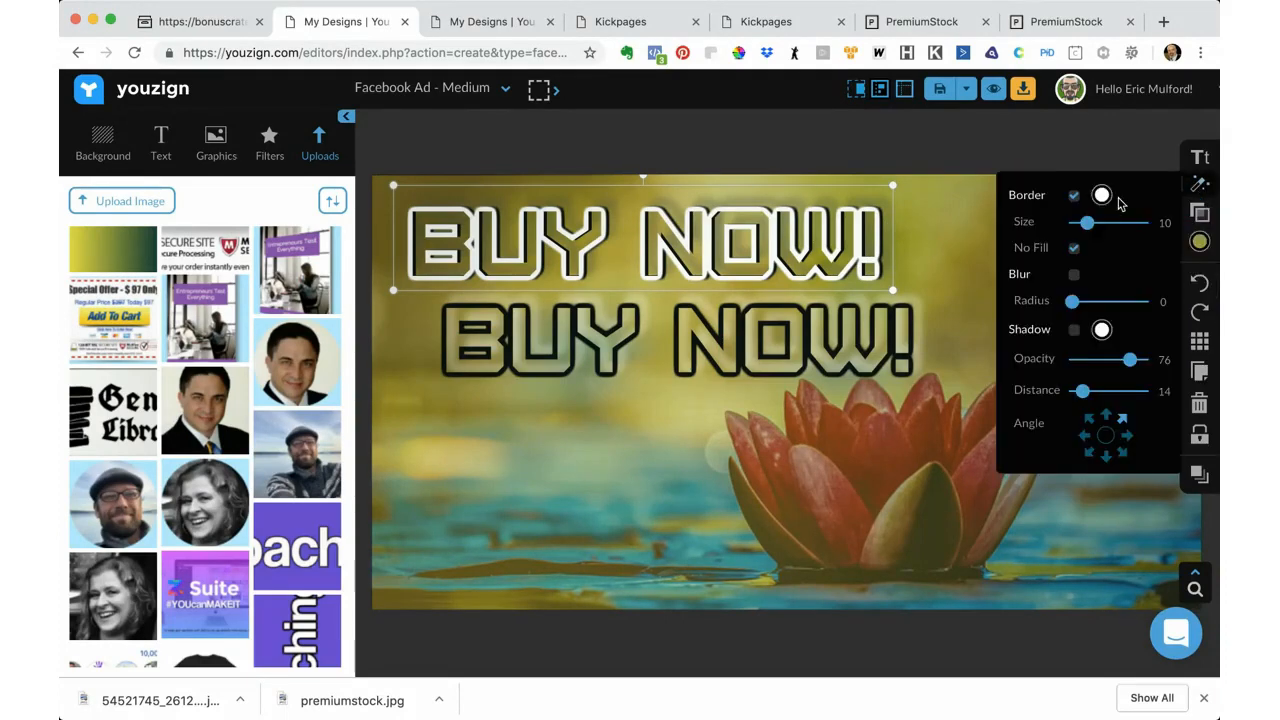
{"action": "left_click", "coordinate": [1102, 196]}
{"action": "left_click", "coordinate": [1022, 214]}
{"action": "left_click", "coordinate": [990, 180]}
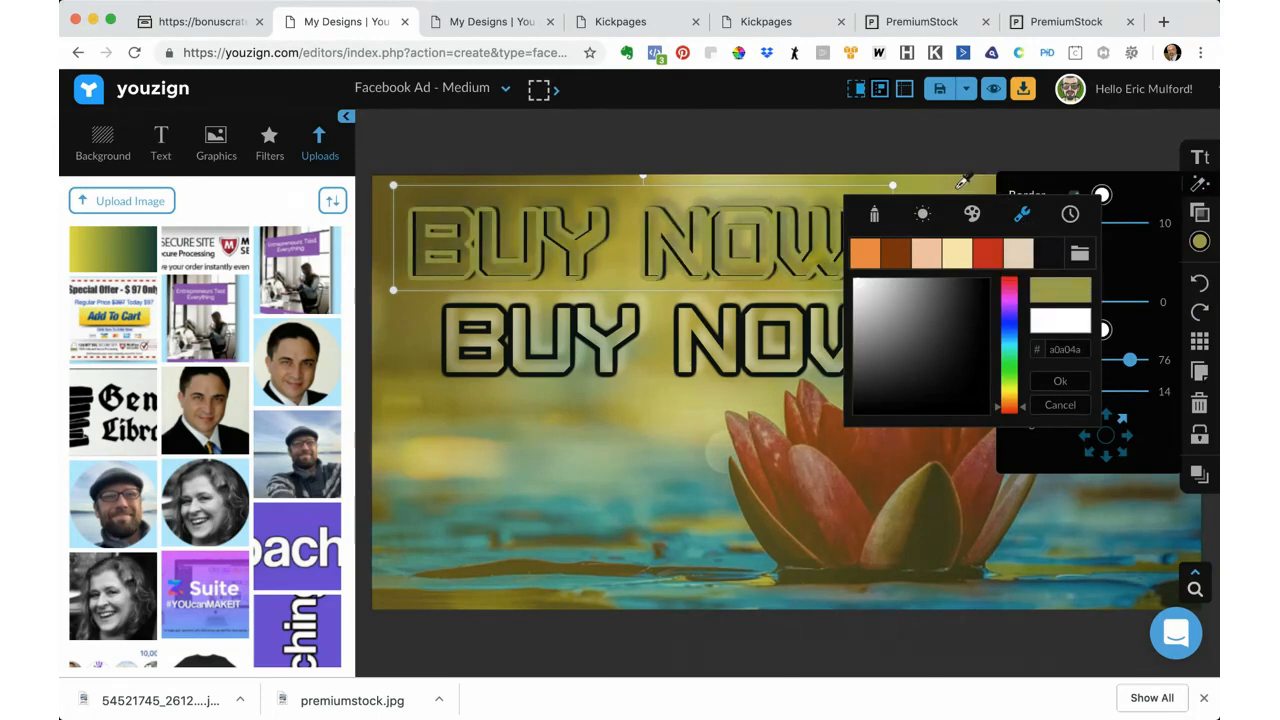
{"action": "left_click", "coordinate": [995, 255]}
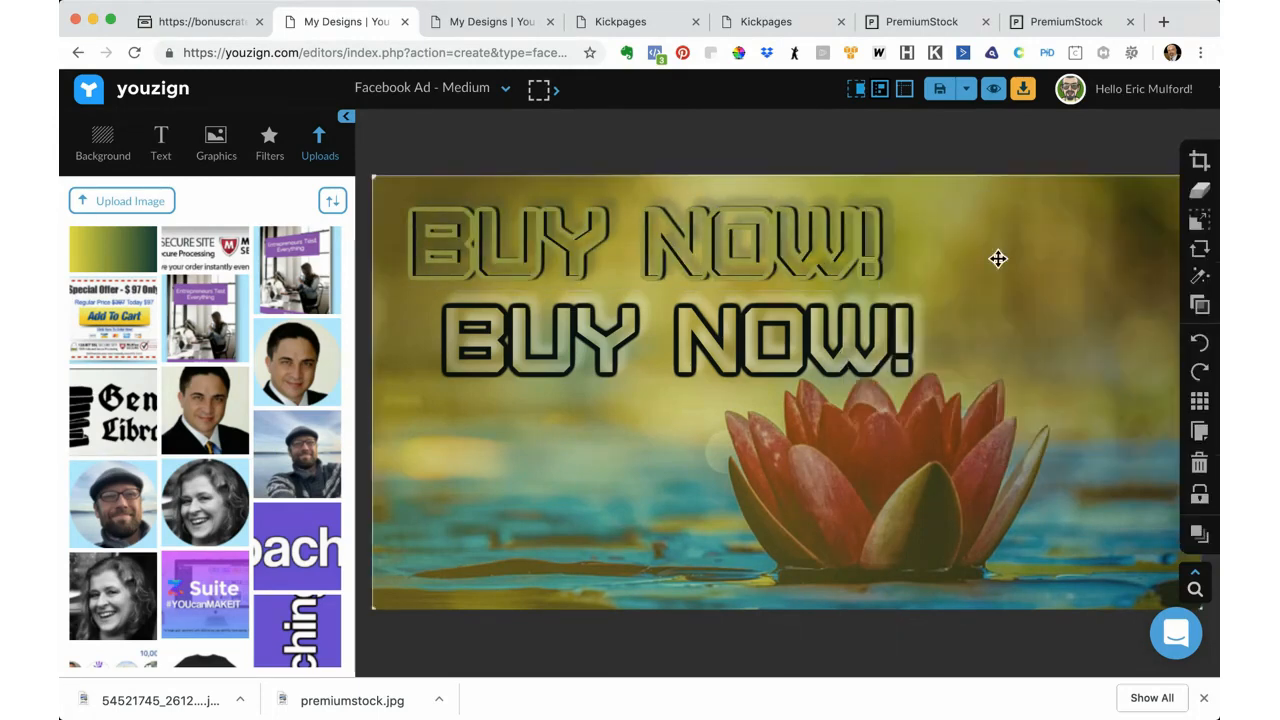
Step: Move the black "BUY NOW!" outline back over the olive copy with a slight offset
{"action": "left_click", "coordinate": [860, 360]}
{"action": "left_click_drag", "start_coordinate": [857, 357], "coordinate": [814, 257]}
{"action": "left_click", "coordinate": [980, 281]}
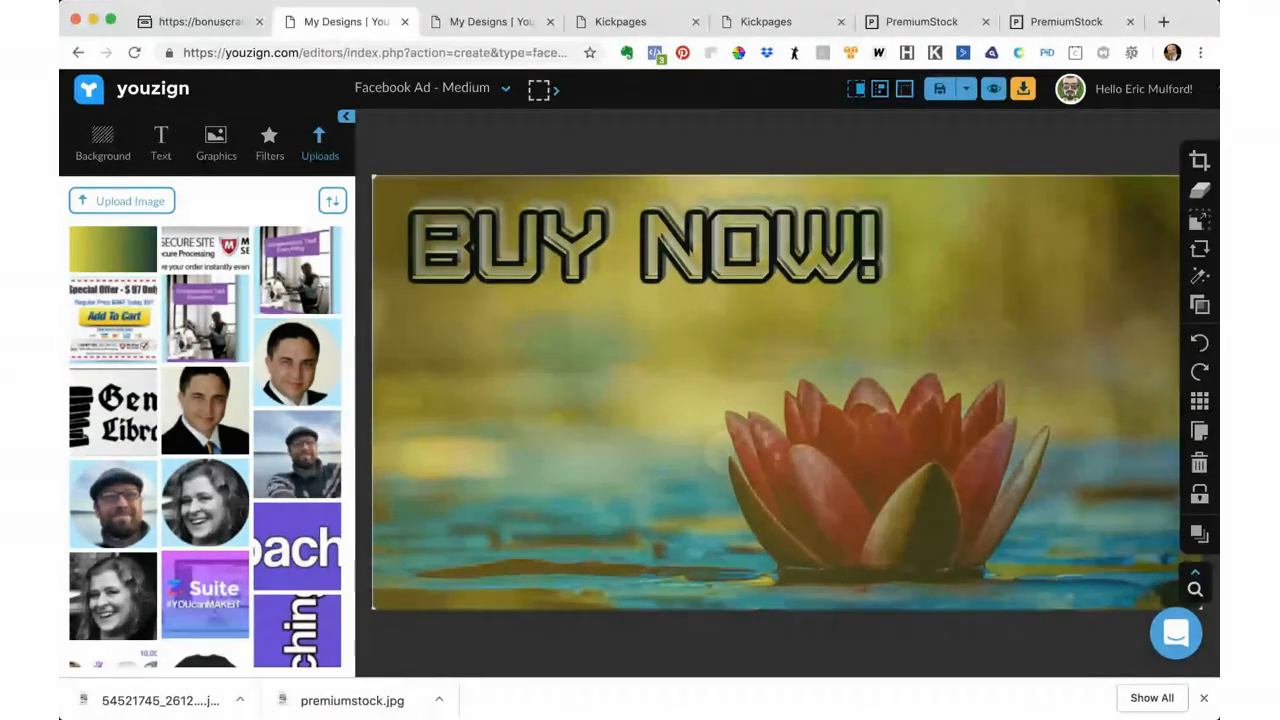
Step: Delete the gradient overlay and the water lily photo from the design
{"action": "left_click", "coordinate": [555, 243]}
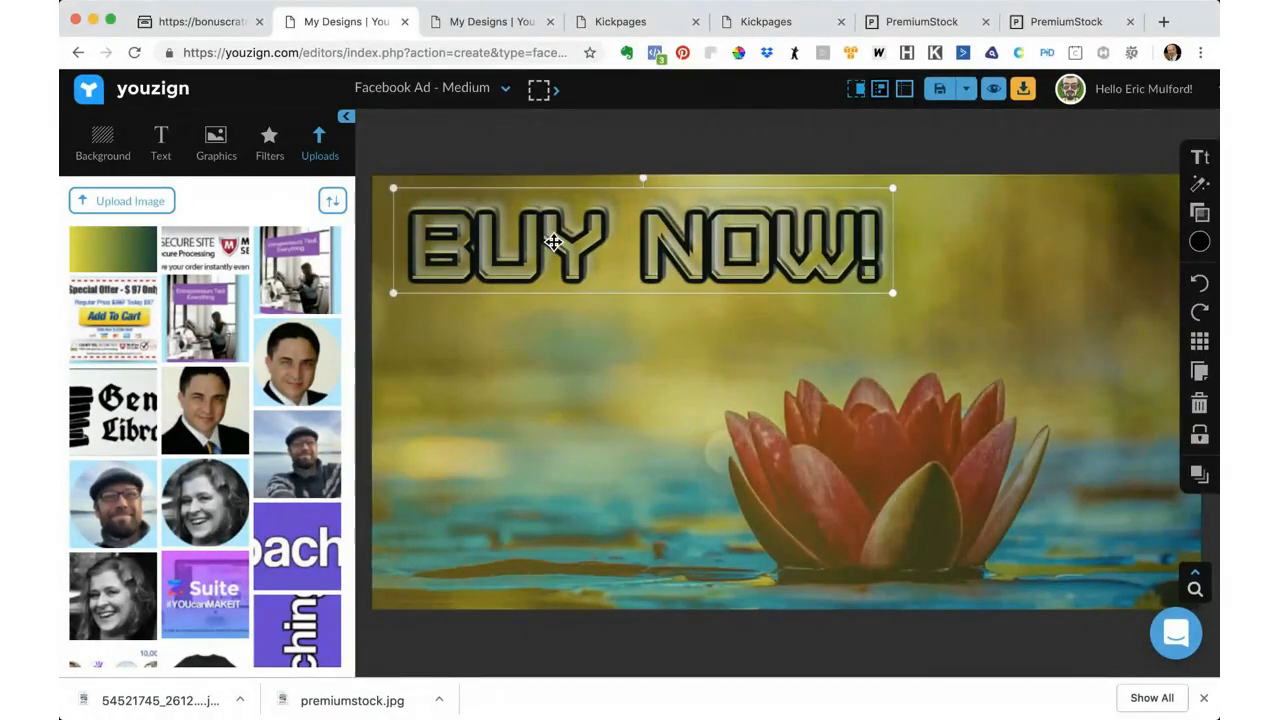
{"action": "left_click", "coordinate": [540, 356]}
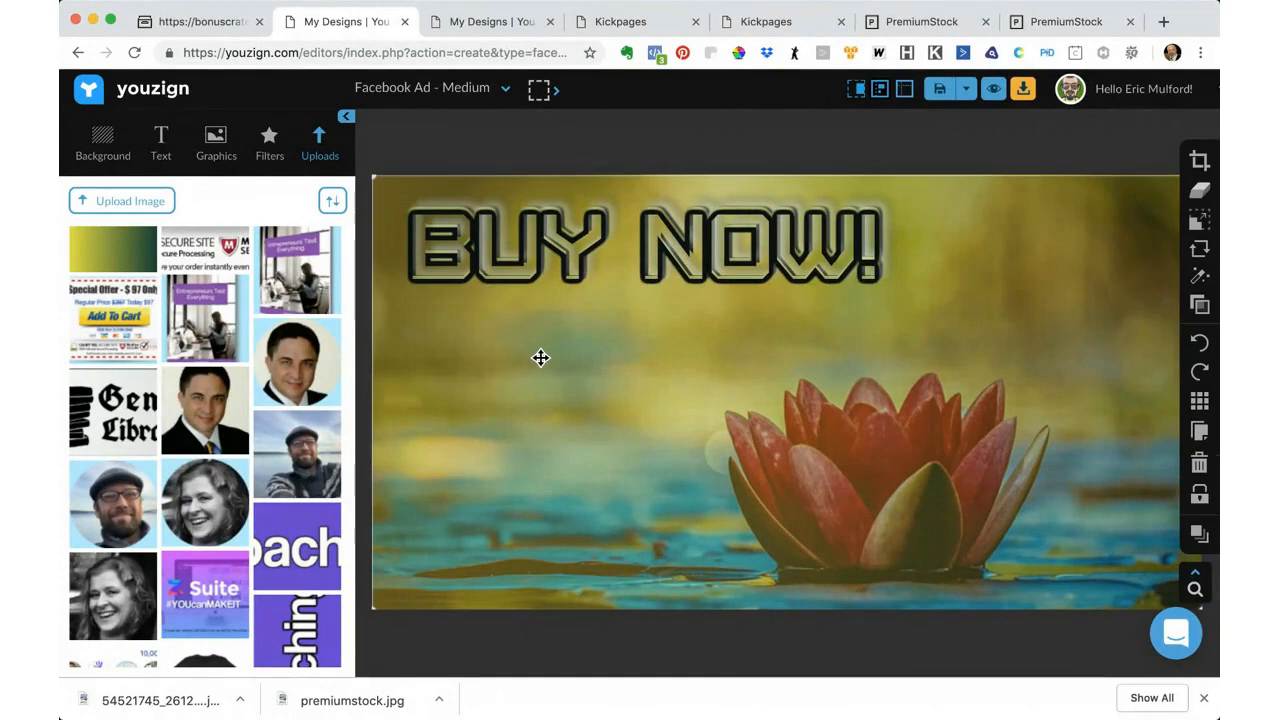
{"action": "left_click", "coordinate": [1200, 465]}
{"action": "left_click", "coordinate": [777, 433]}
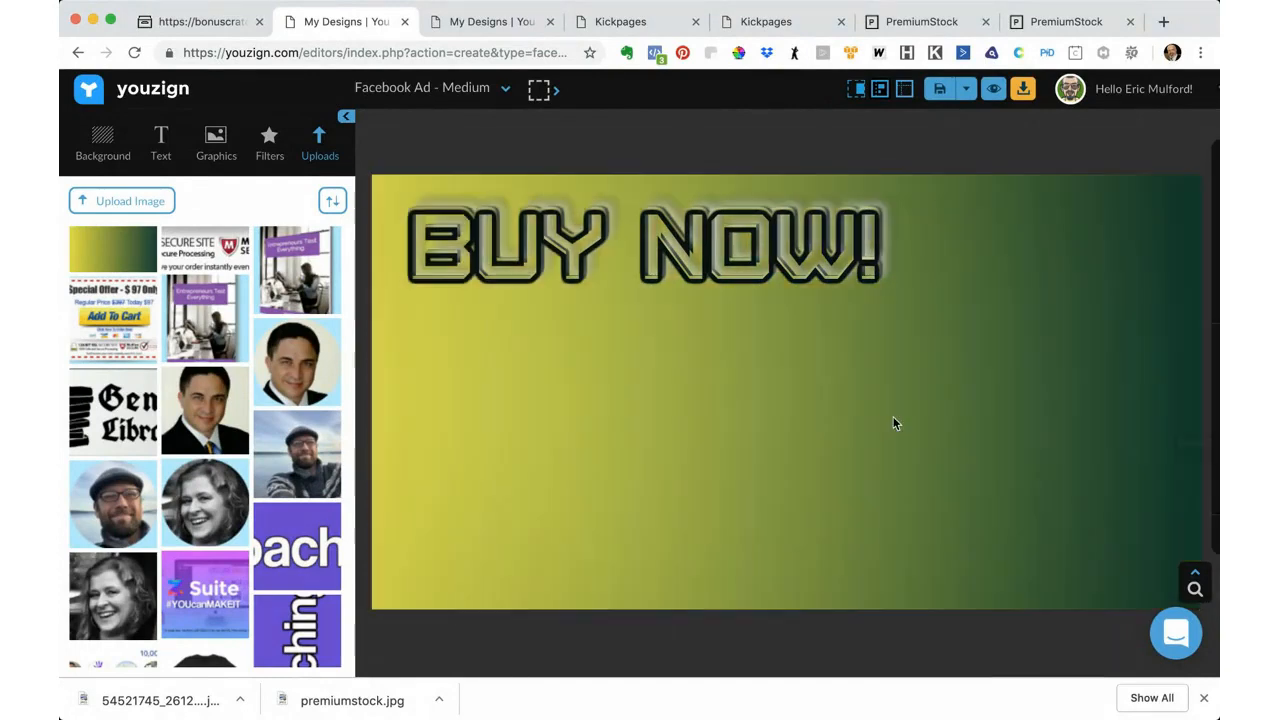
{"action": "left_click", "coordinate": [1199, 463]}
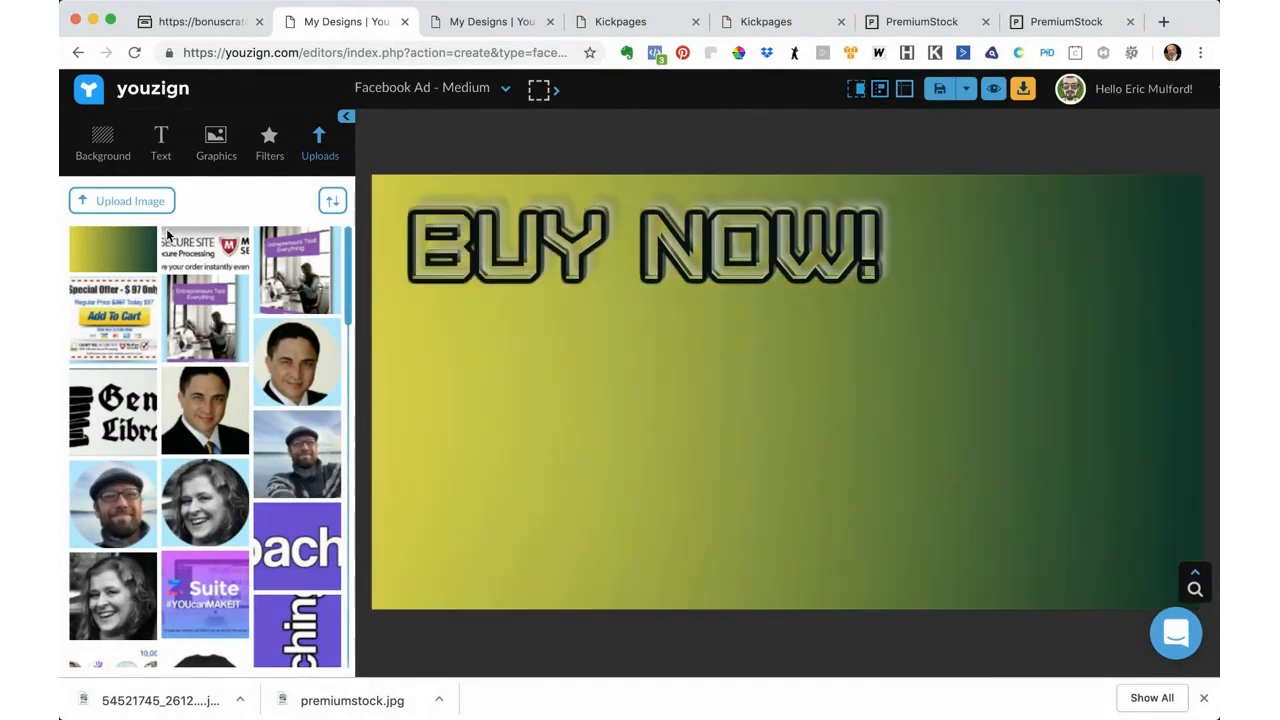
Step: Replace the canvas's gradient background with a solid black one
{"action": "left_click", "coordinate": [107, 156]}
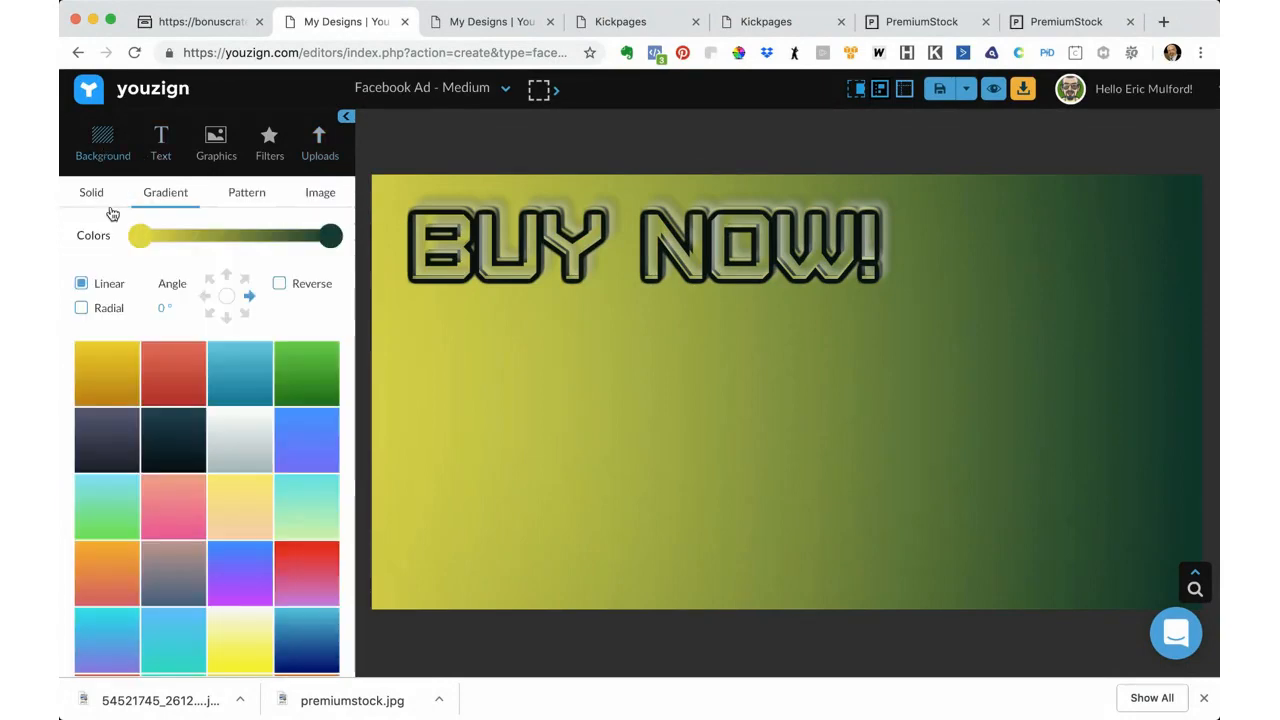
{"action": "left_click", "coordinate": [96, 200]}
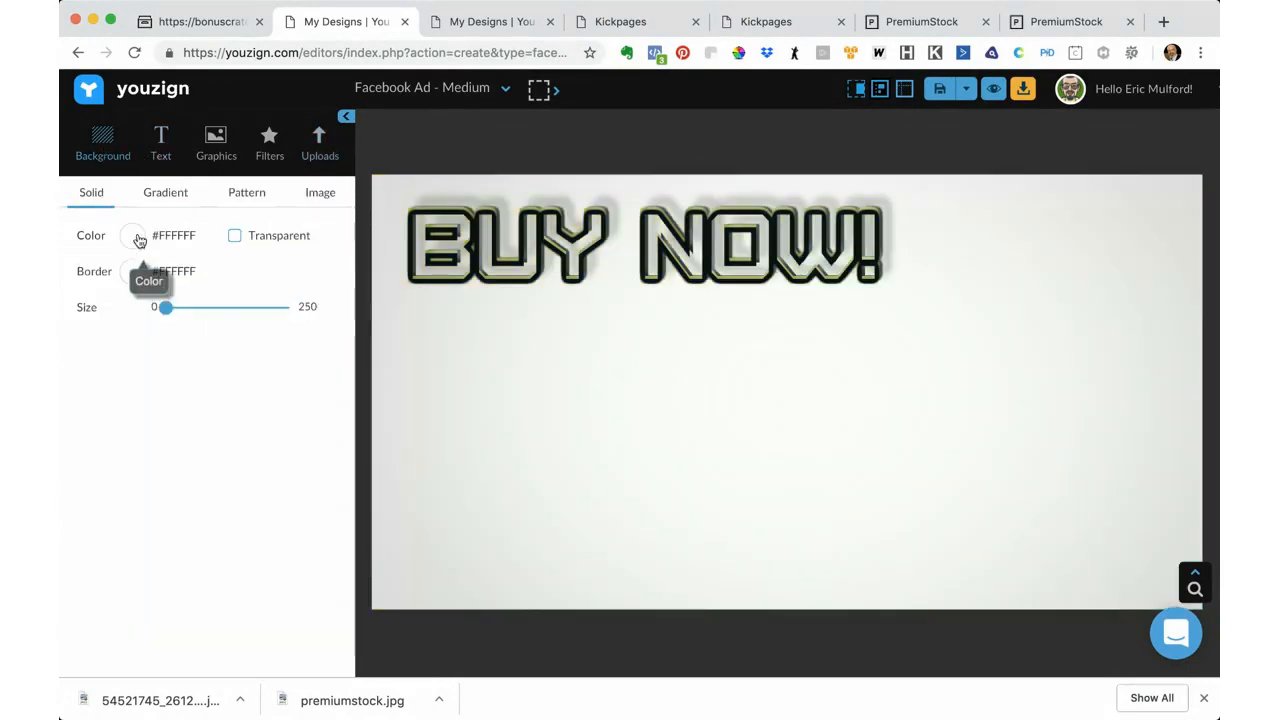
{"action": "left_click", "coordinate": [139, 240]}
{"action": "left_click_drag", "start_coordinate": [190, 322], "coordinate": [280, 355]}
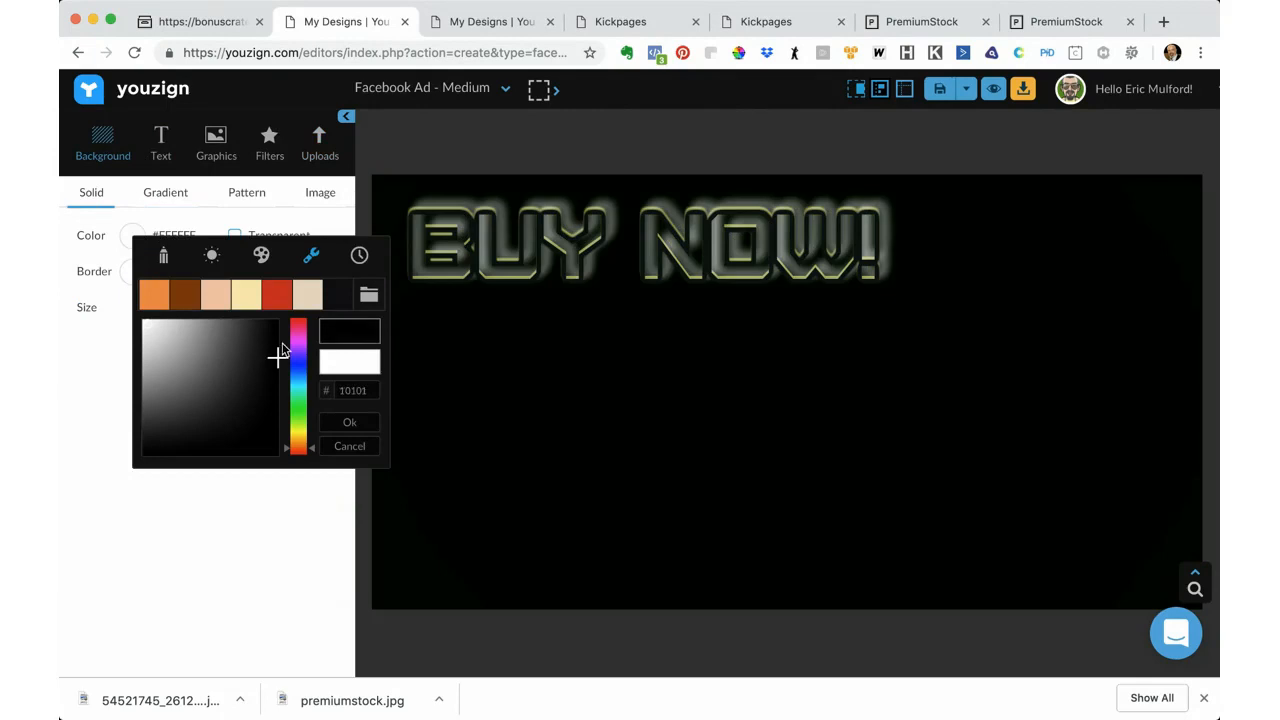
{"action": "left_click", "coordinate": [219, 259]}
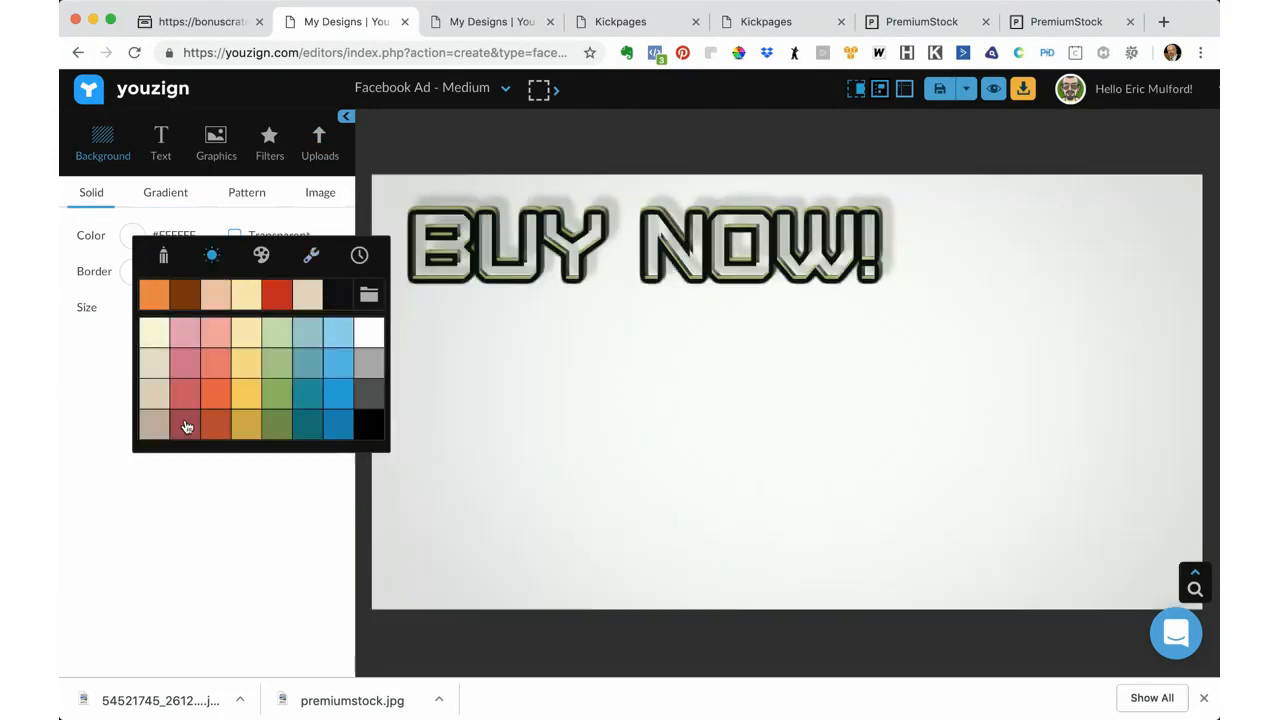
{"action": "left_click", "coordinate": [366, 434]}
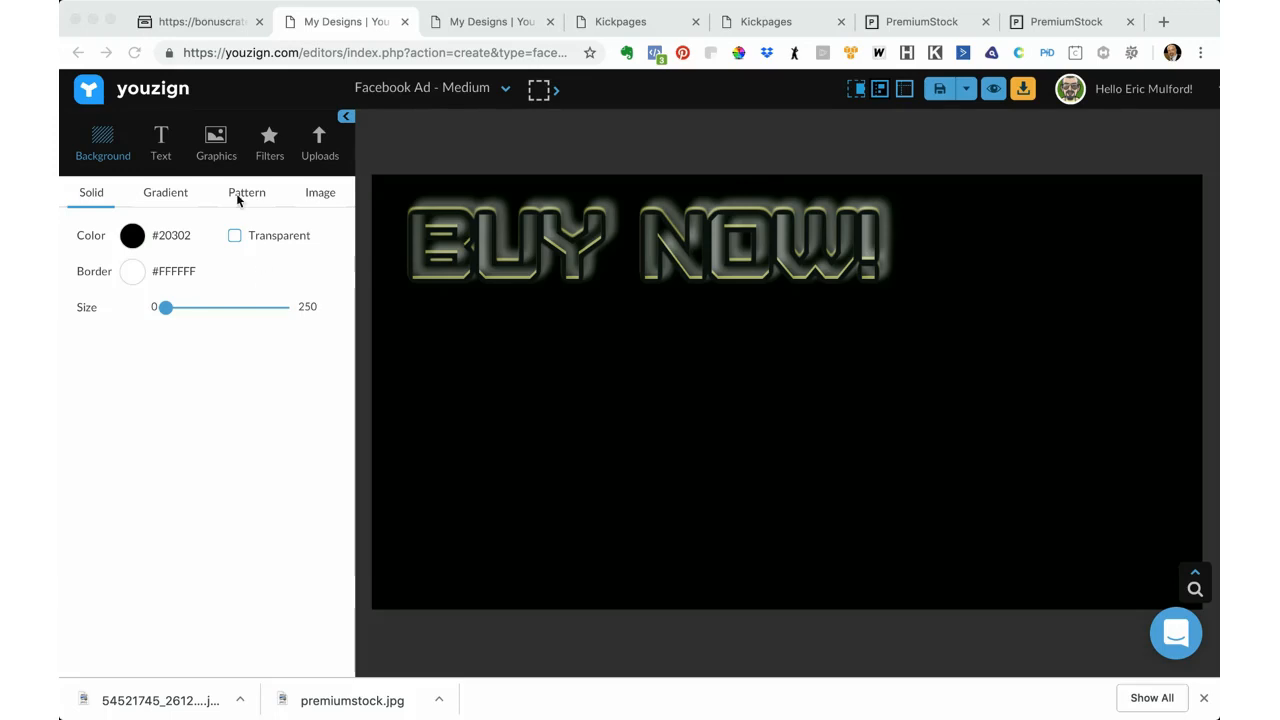
Step: Add the black diamond from the vector shapes and place it below the "BUY NOW!" text
{"action": "left_click", "coordinate": [214, 146]}
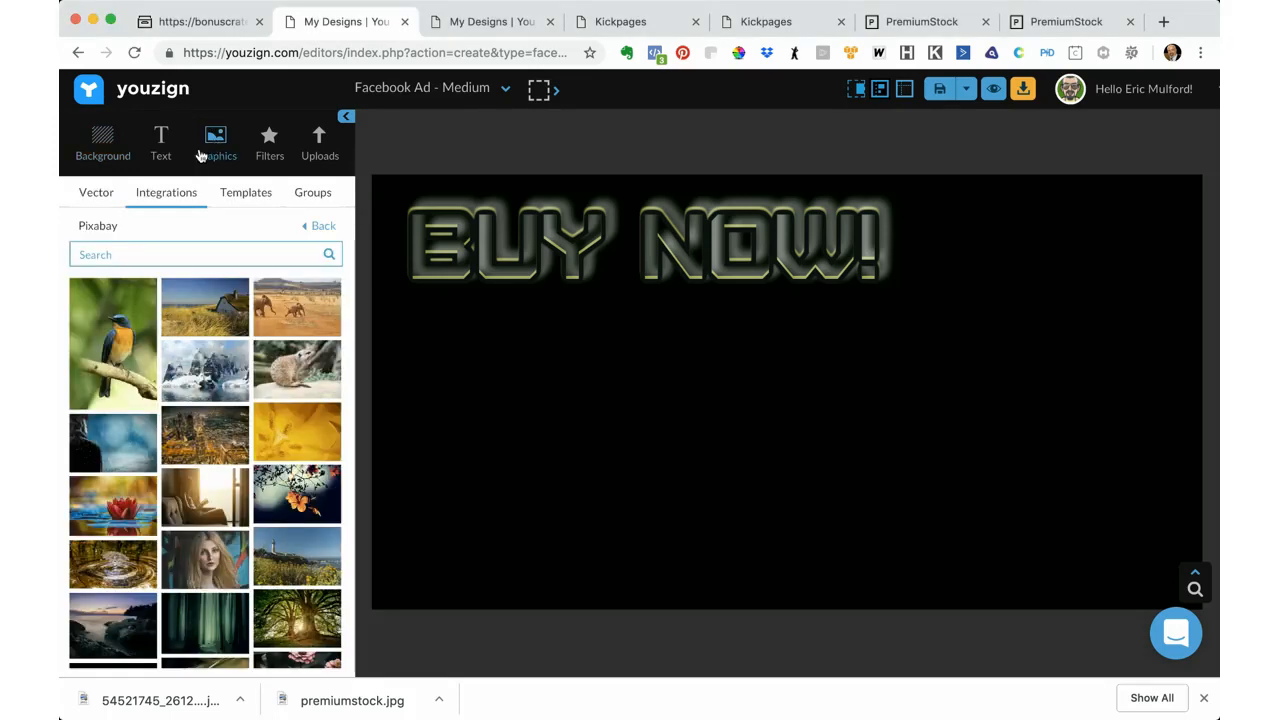
{"action": "left_click", "coordinate": [97, 194]}
{"action": "left_click", "coordinate": [116, 282]}
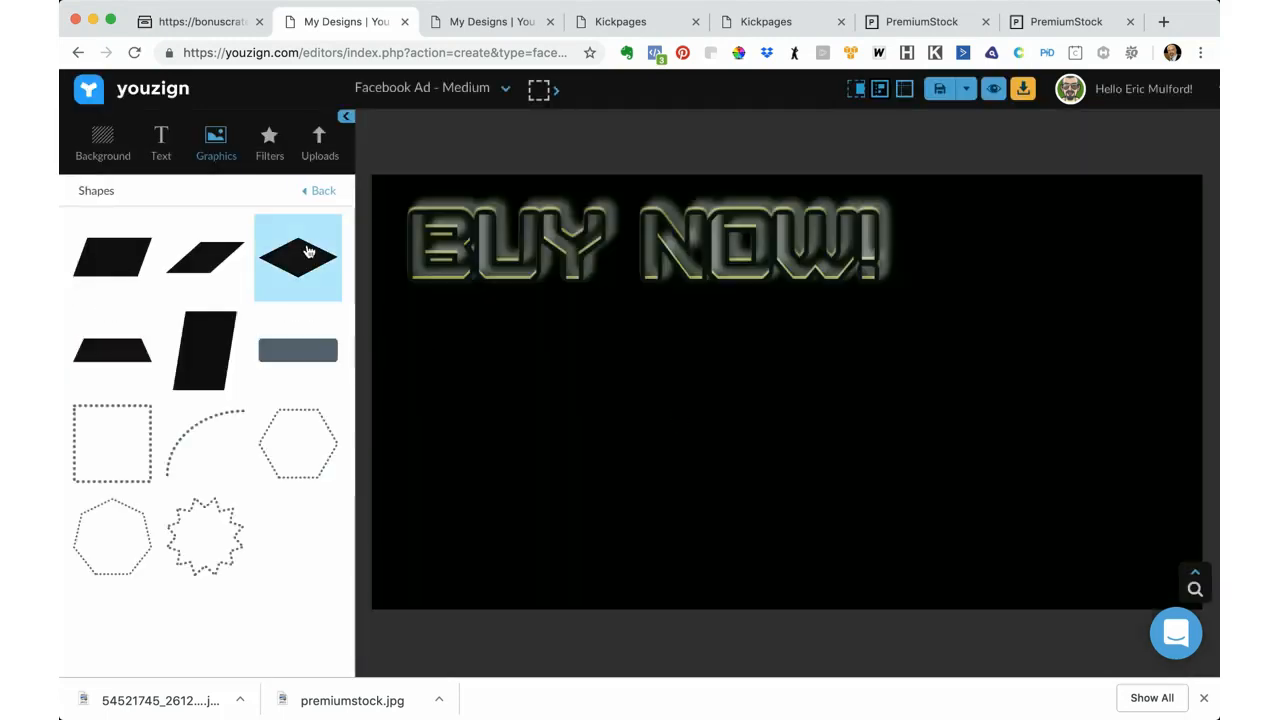
{"action": "left_click", "coordinate": [297, 253]}
{"action": "left_click_drag", "start_coordinate": [747, 390], "coordinate": [830, 414]}
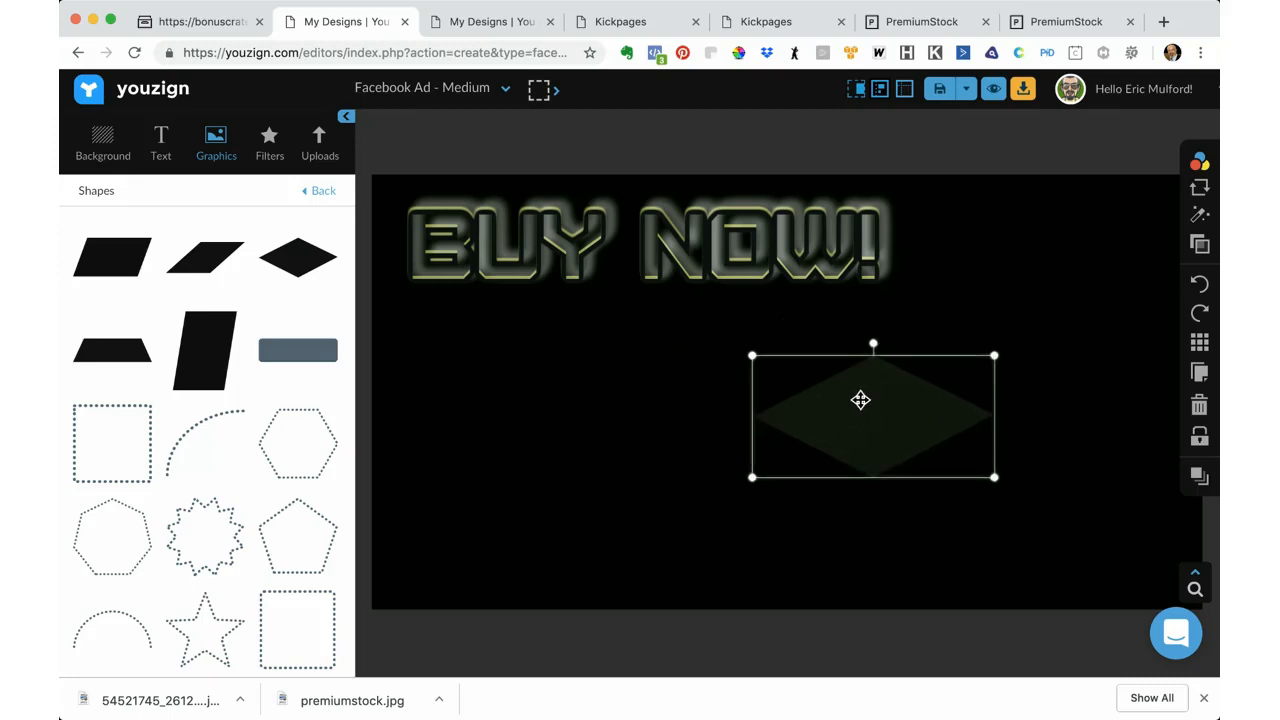
Step: Fill the diamond shape with red
{"action": "left_click", "coordinate": [1200, 163]}
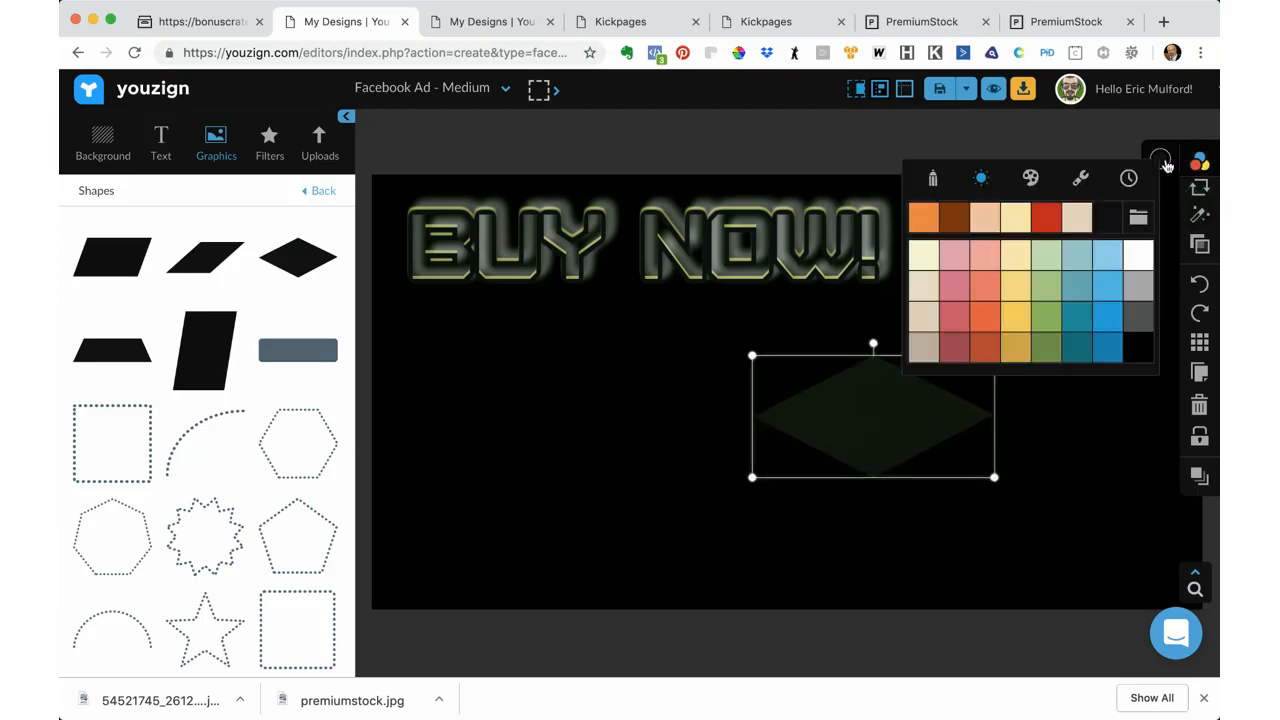
{"action": "left_click", "coordinate": [1046, 213]}
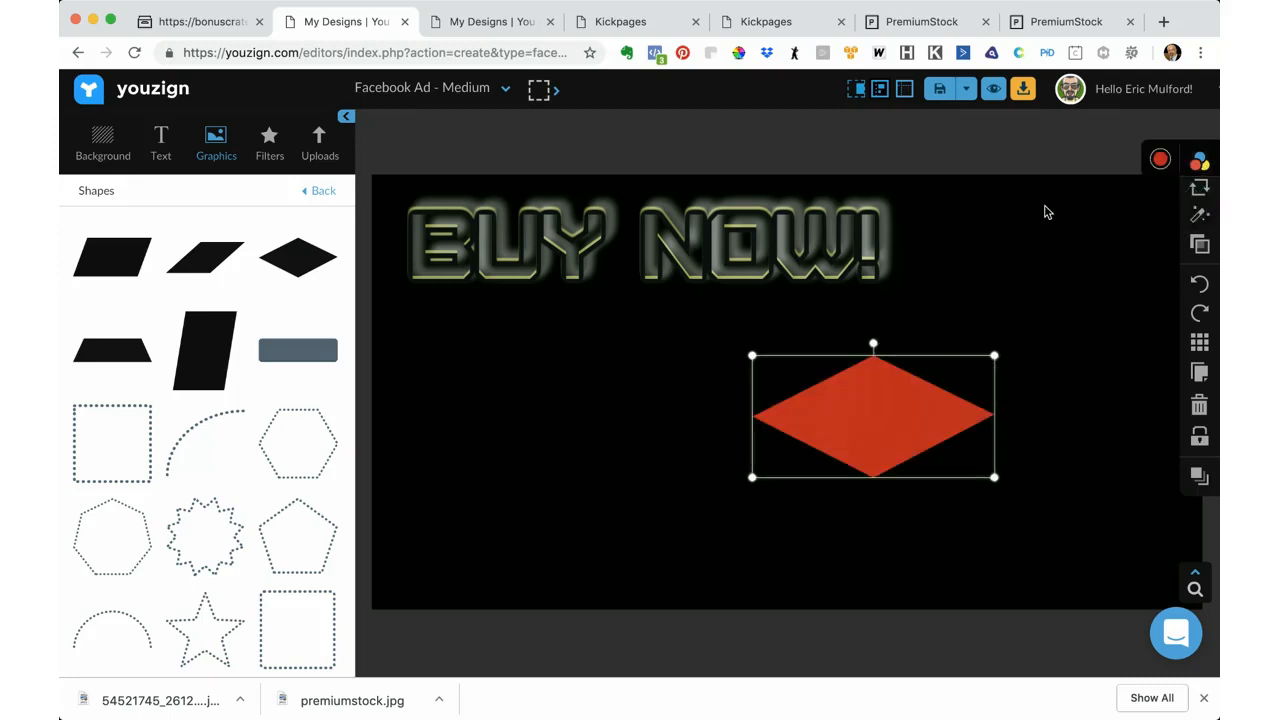
{"action": "left_click", "coordinate": [1046, 380]}
Step: Give the diamond a red shadow angled to the upper right, with distance 14 and opacity 82
{"action": "left_click", "coordinate": [886, 403]}
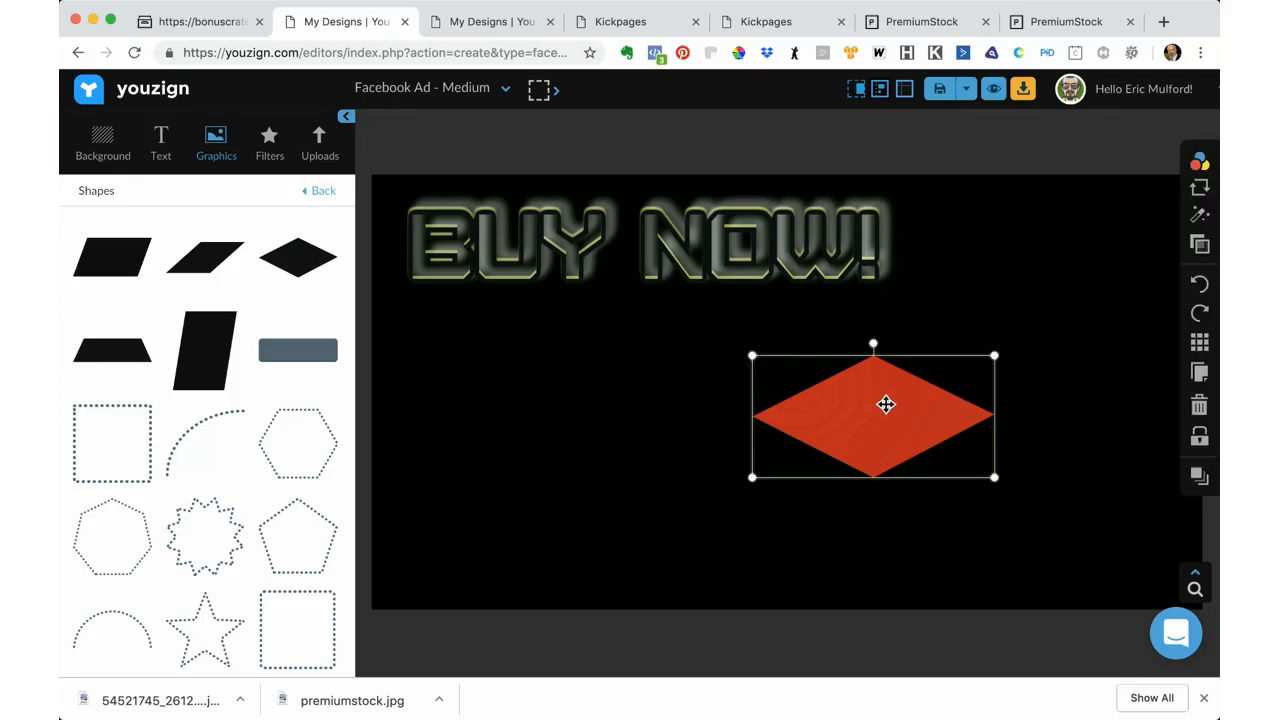
{"action": "left_click", "coordinate": [1186, 220]}
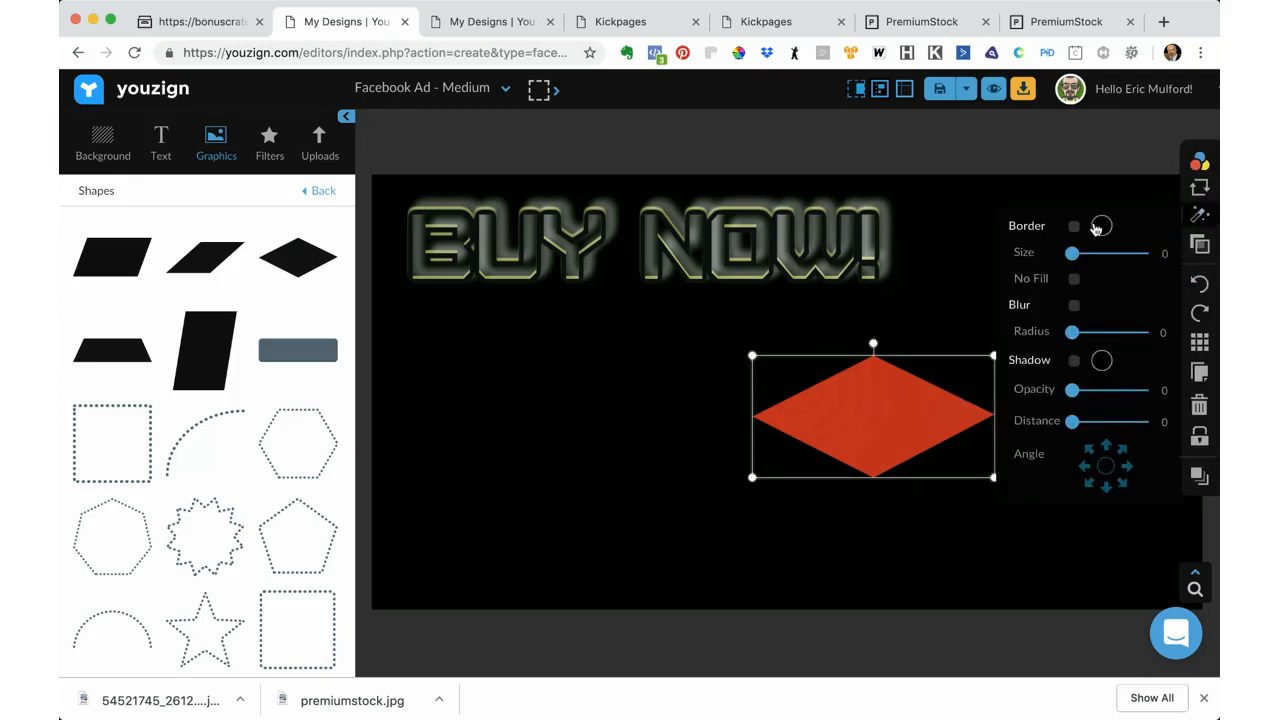
{"action": "left_click", "coordinate": [1074, 361]}
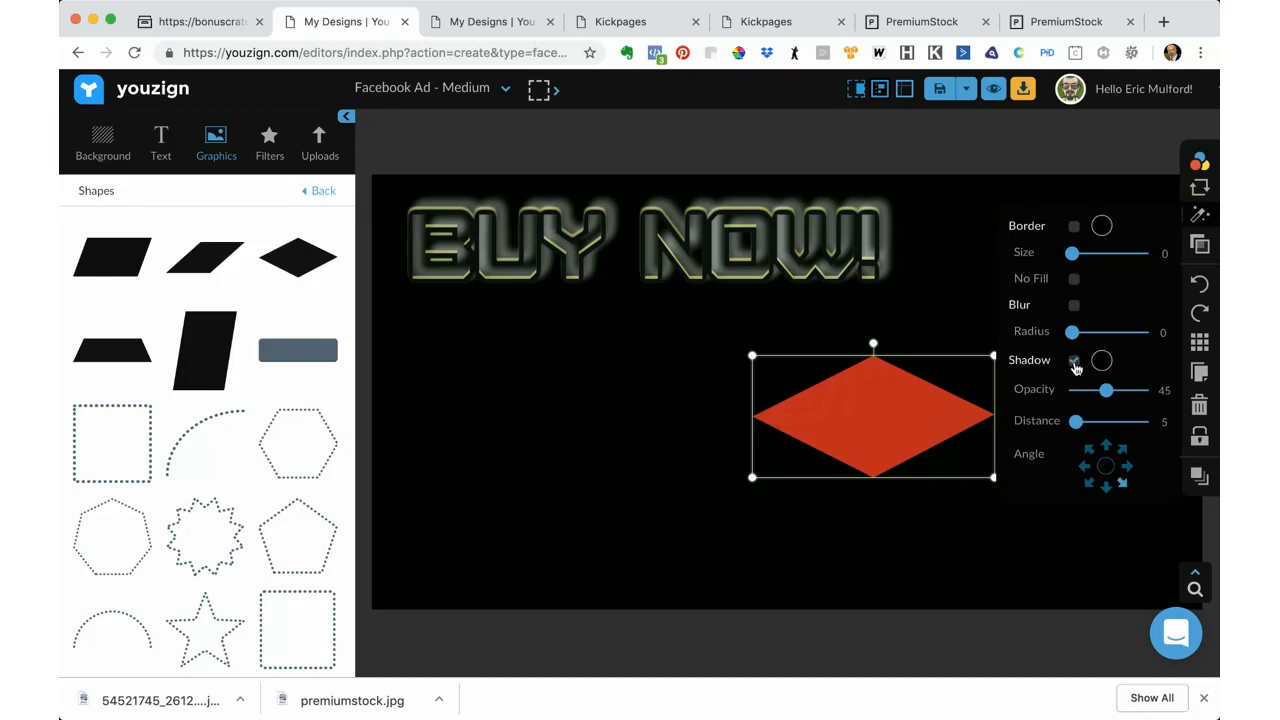
{"action": "left_click", "coordinate": [1102, 361]}
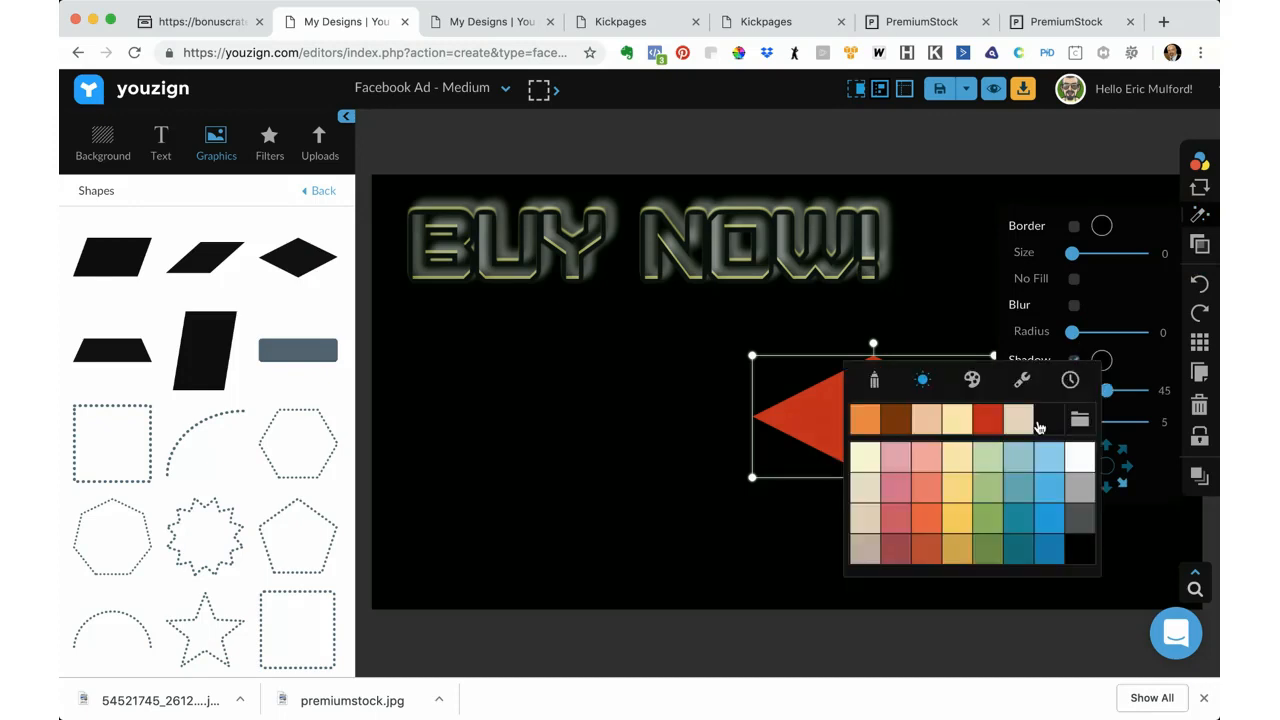
{"action": "left_click", "coordinate": [987, 420]}
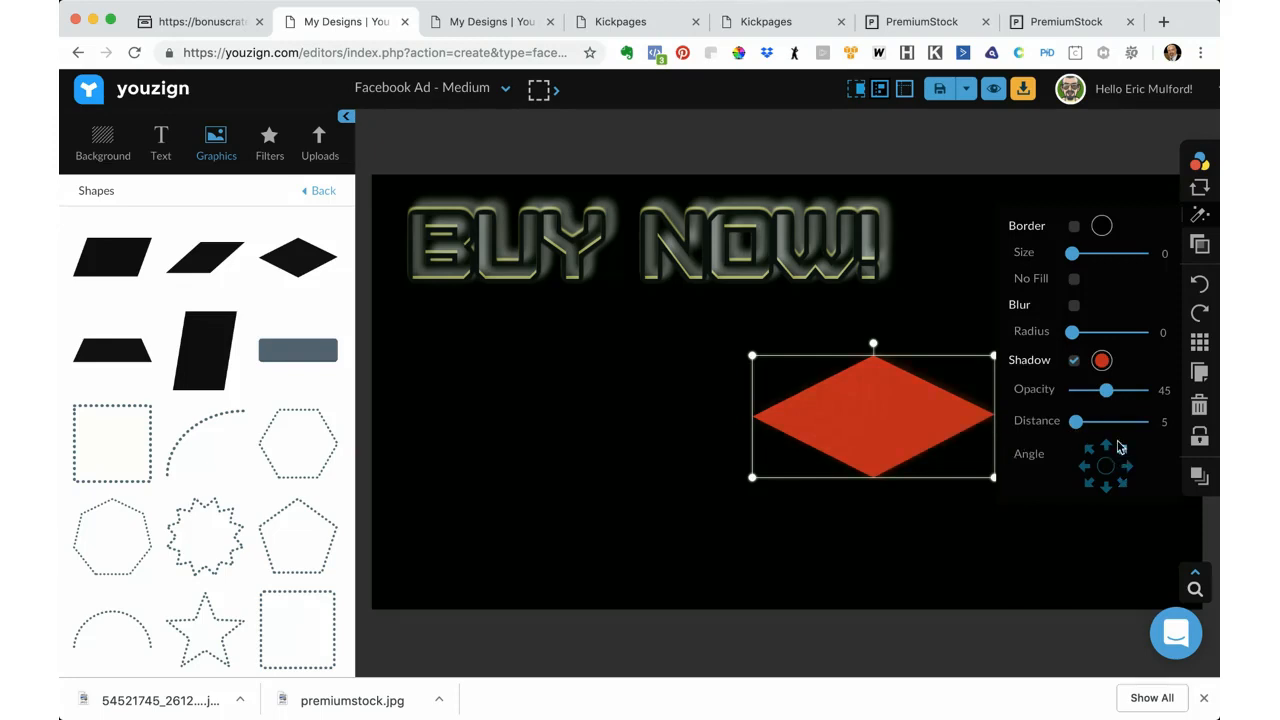
{"action": "left_click_drag", "start_coordinate": [1078, 422], "coordinate": [1136, 398]}
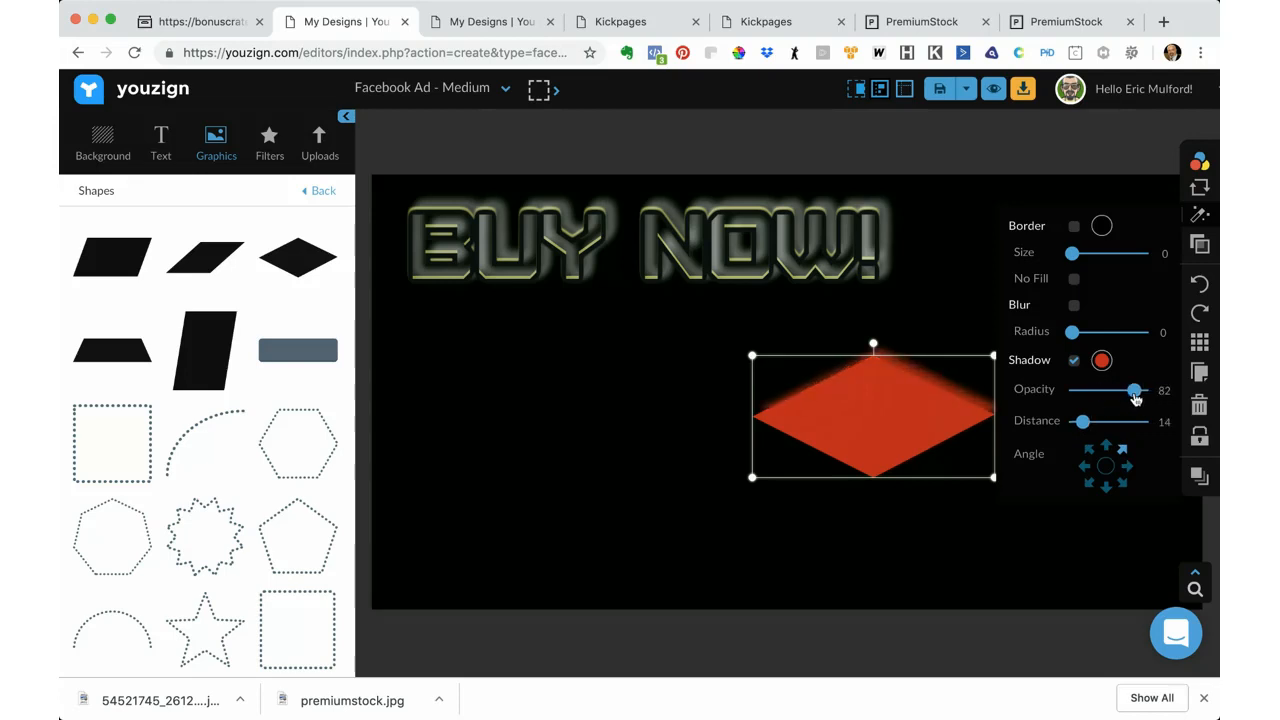
Step: Turn off the red diamond's shadow and nudge the upper of the two stacked diamonds slightly up and to the right
{"action": "left_click", "coordinate": [950, 277]}
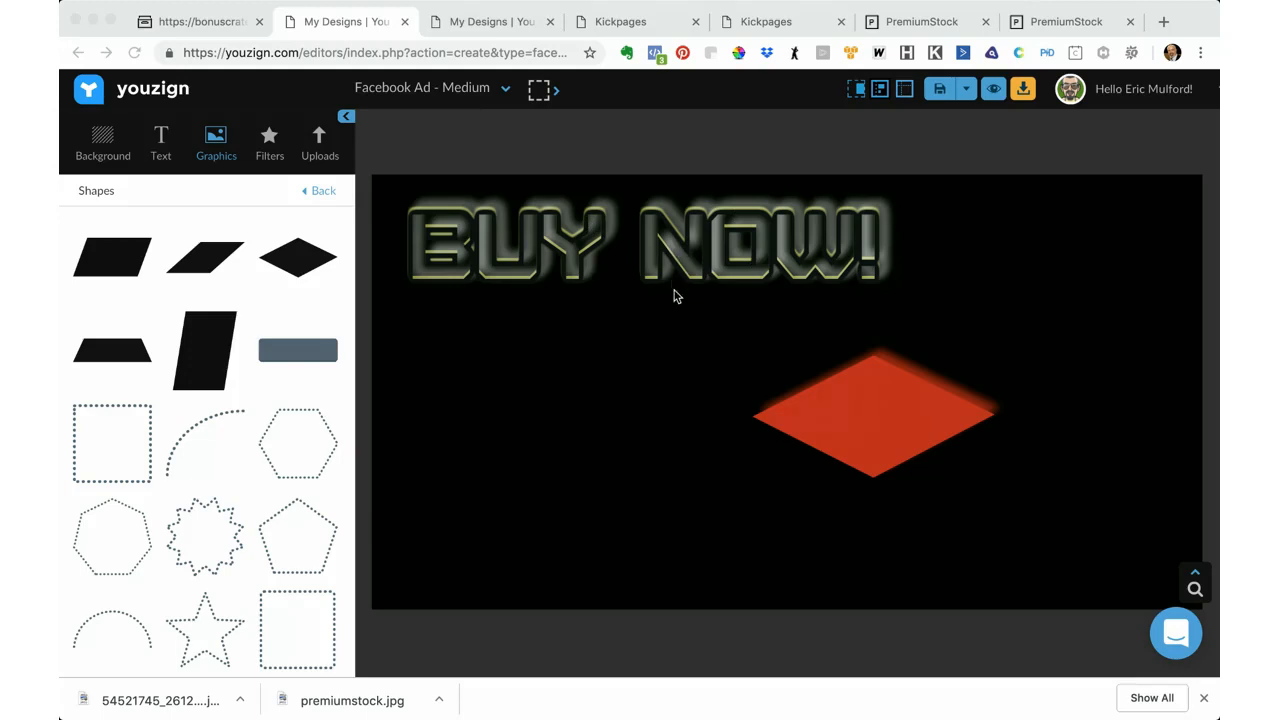
{"action": "left_click", "coordinate": [872, 416]}
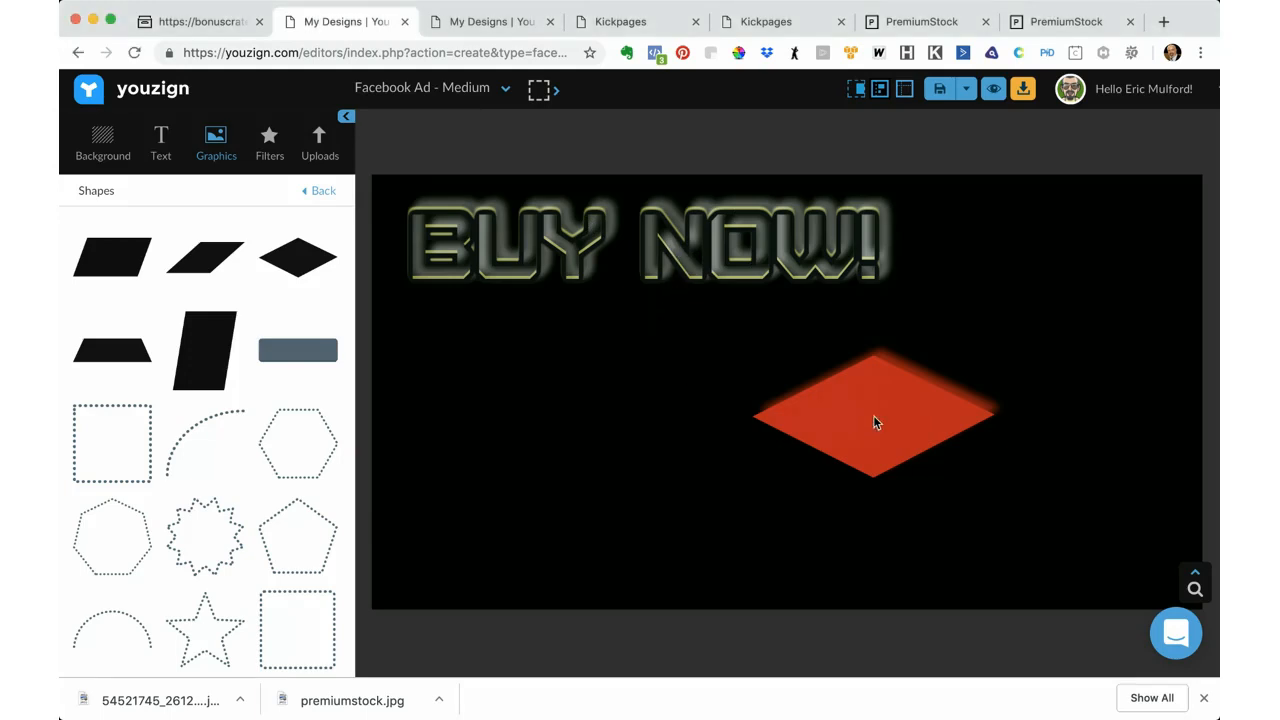
{"action": "left_click", "coordinate": [872, 420]}
{"action": "left_click", "coordinate": [1190, 215]}
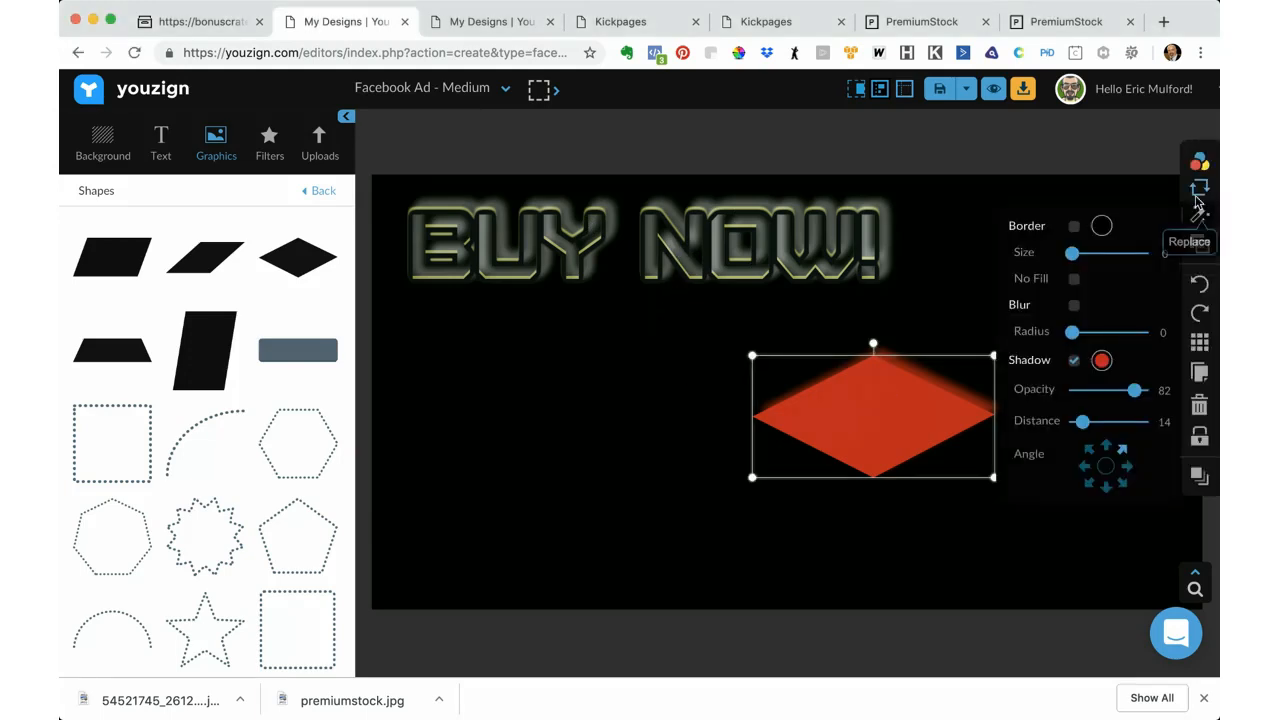
{"action": "left_click", "coordinate": [1077, 362]}
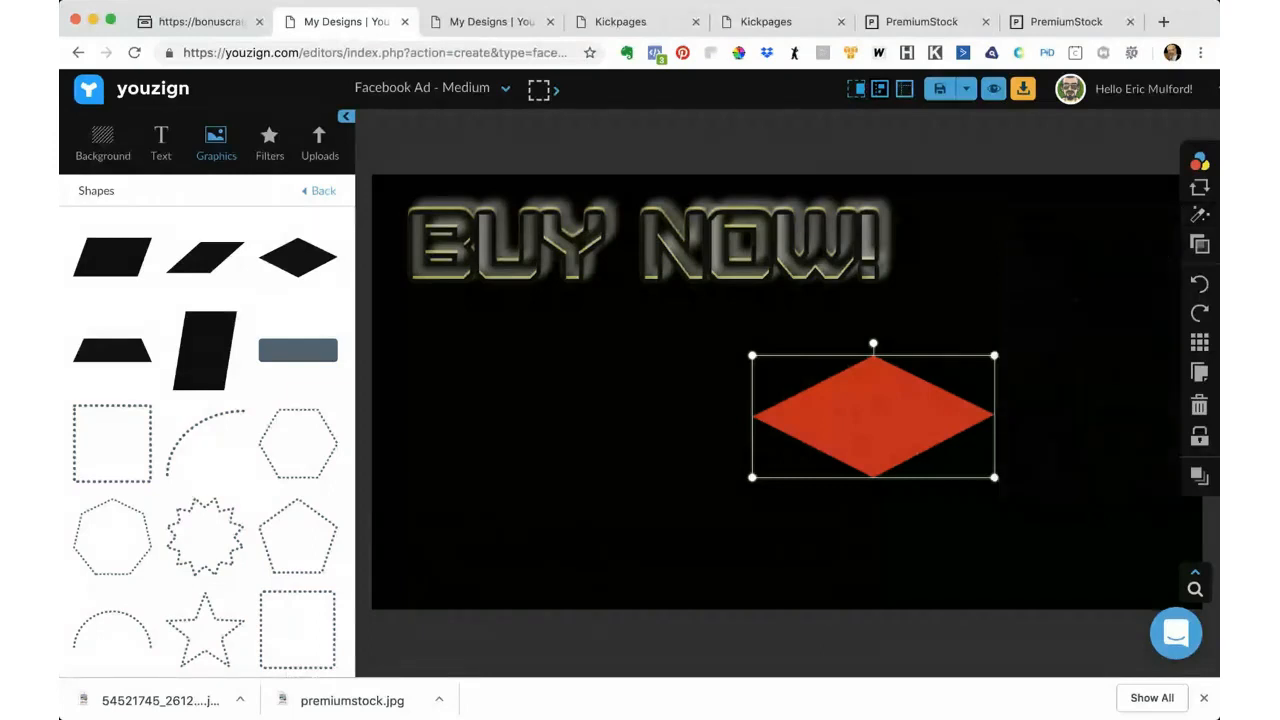
{"action": "left_click_drag", "start_coordinate": [915, 397], "coordinate": [923, 395]}
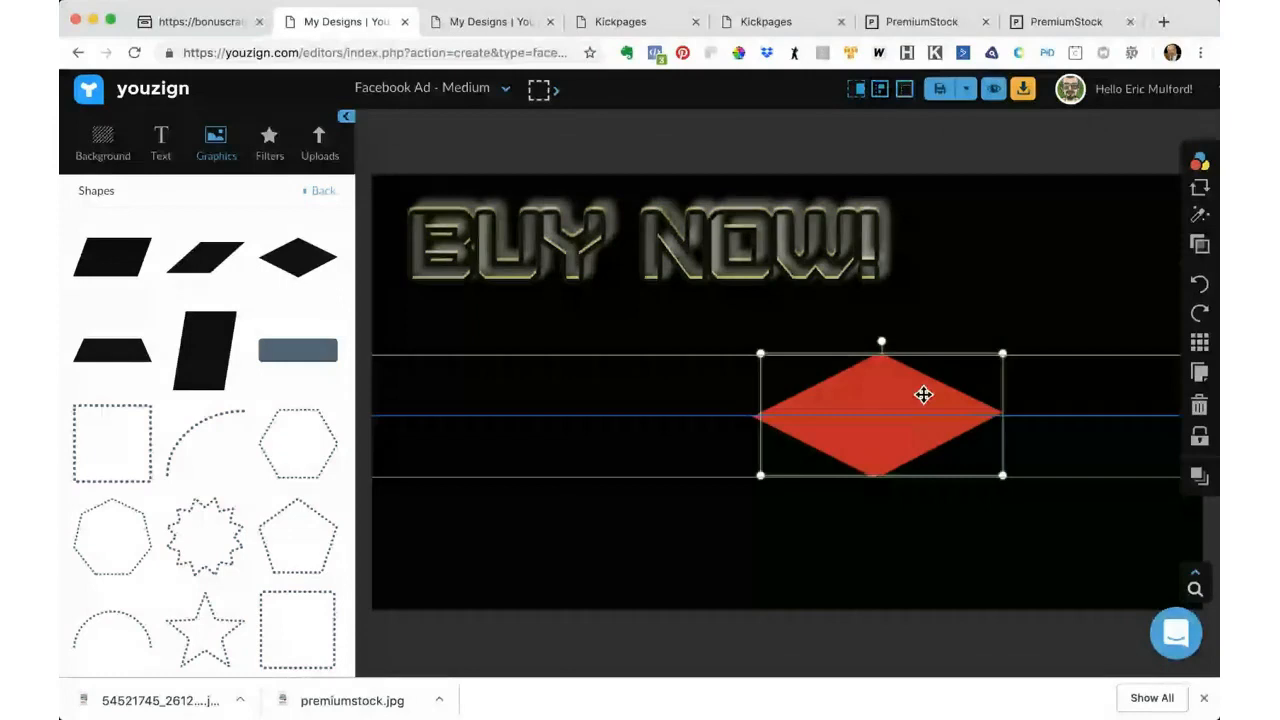
{"action": "left_click_drag", "start_coordinate": [923, 395], "coordinate": [923, 395]}
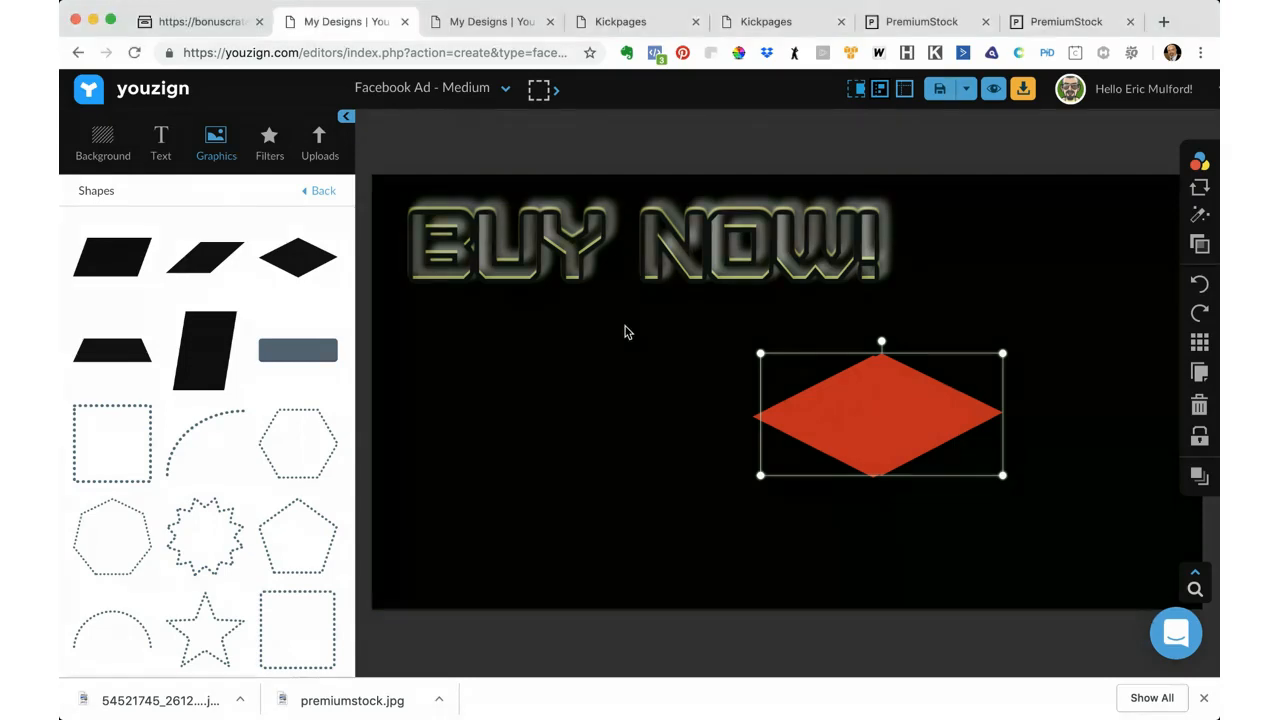
Step: Delete both stacked red diamonds from the canvas
{"action": "left_click", "coordinate": [1199, 404]}
{"action": "left_click", "coordinate": [903, 424]}
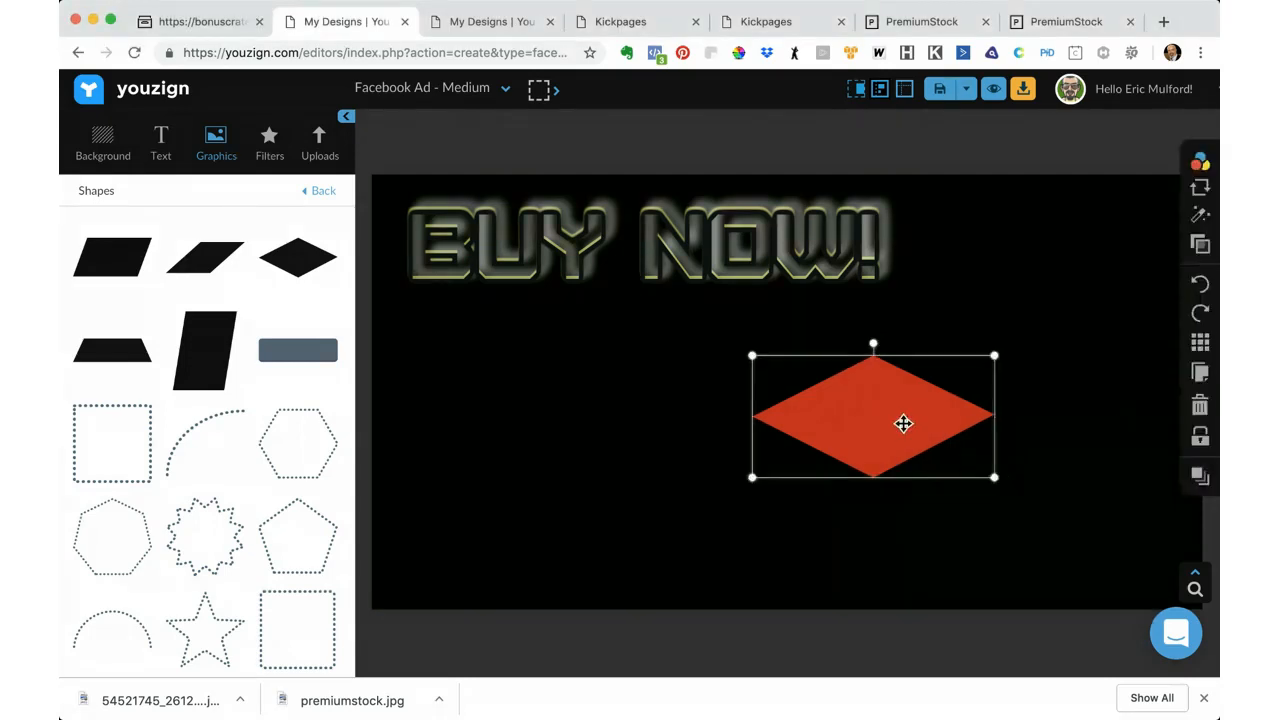
{"action": "left_click", "coordinate": [1199, 404]}
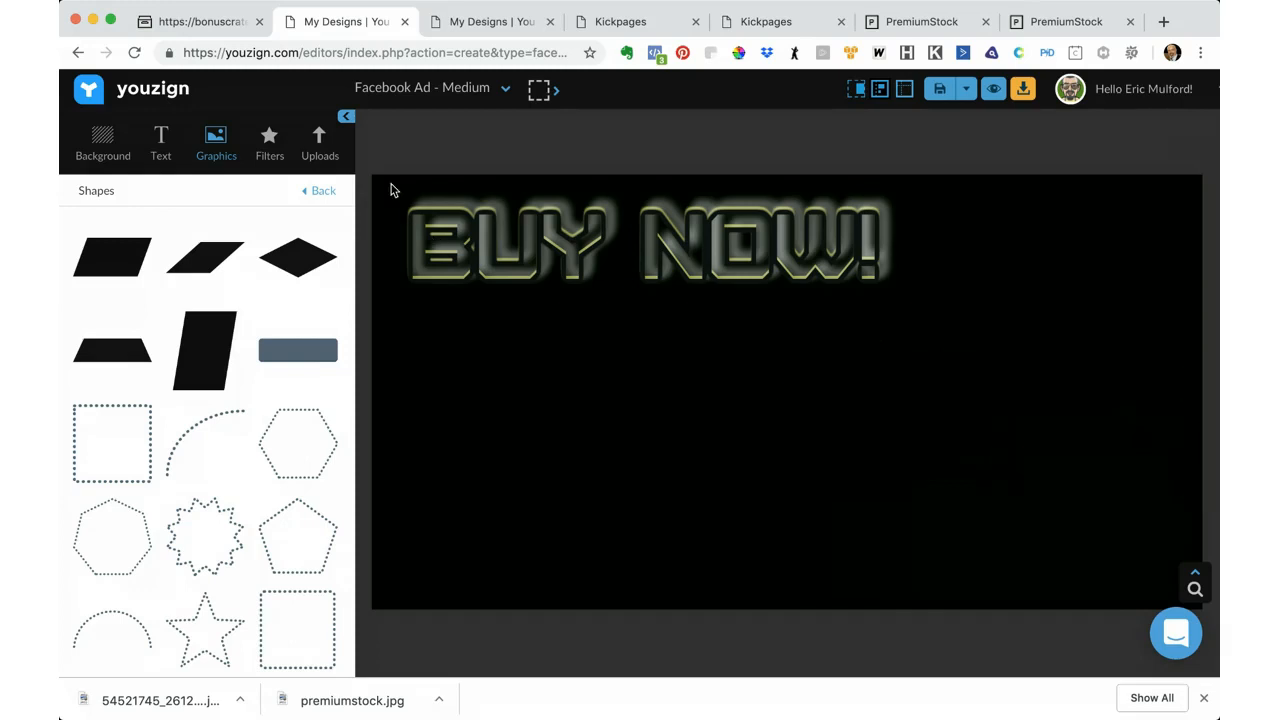
Step: Select all the layers of the "BUY NOW!" text together and save the selection for reuse
{"action": "left_click_drag", "start_coordinate": [391, 184], "coordinate": [921, 311]}
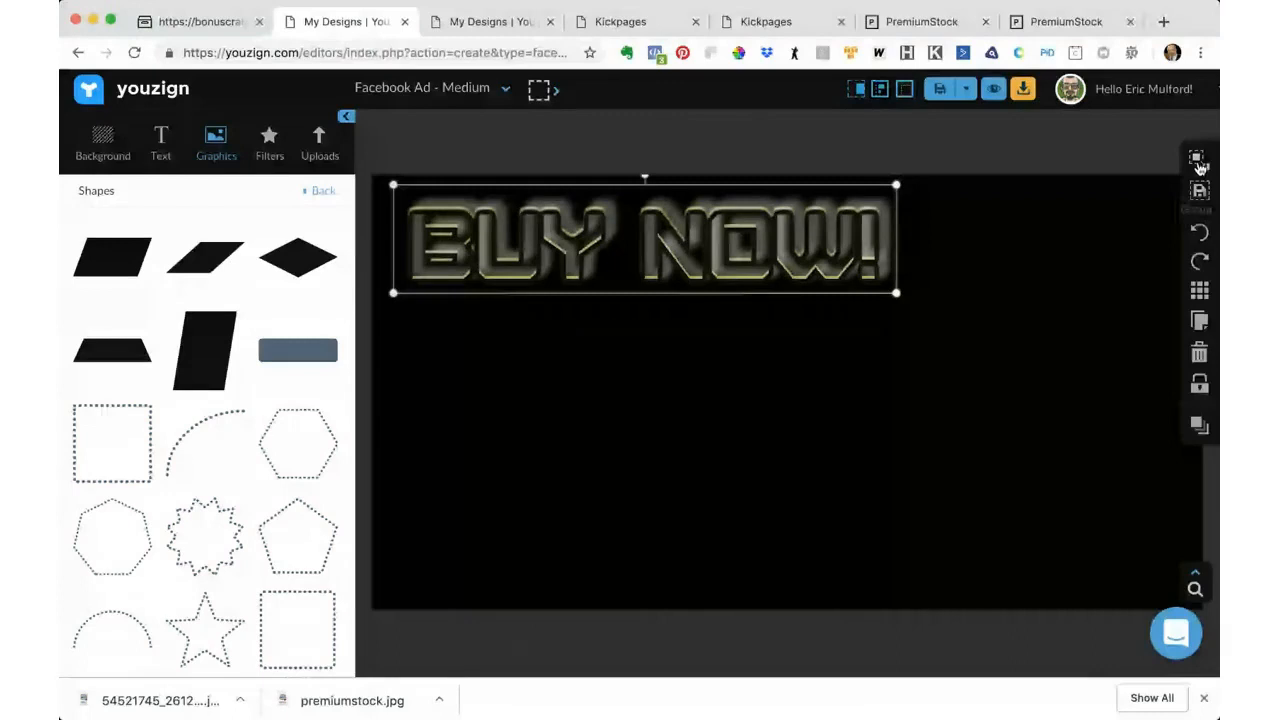
{"action": "left_click", "coordinate": [1198, 191]}
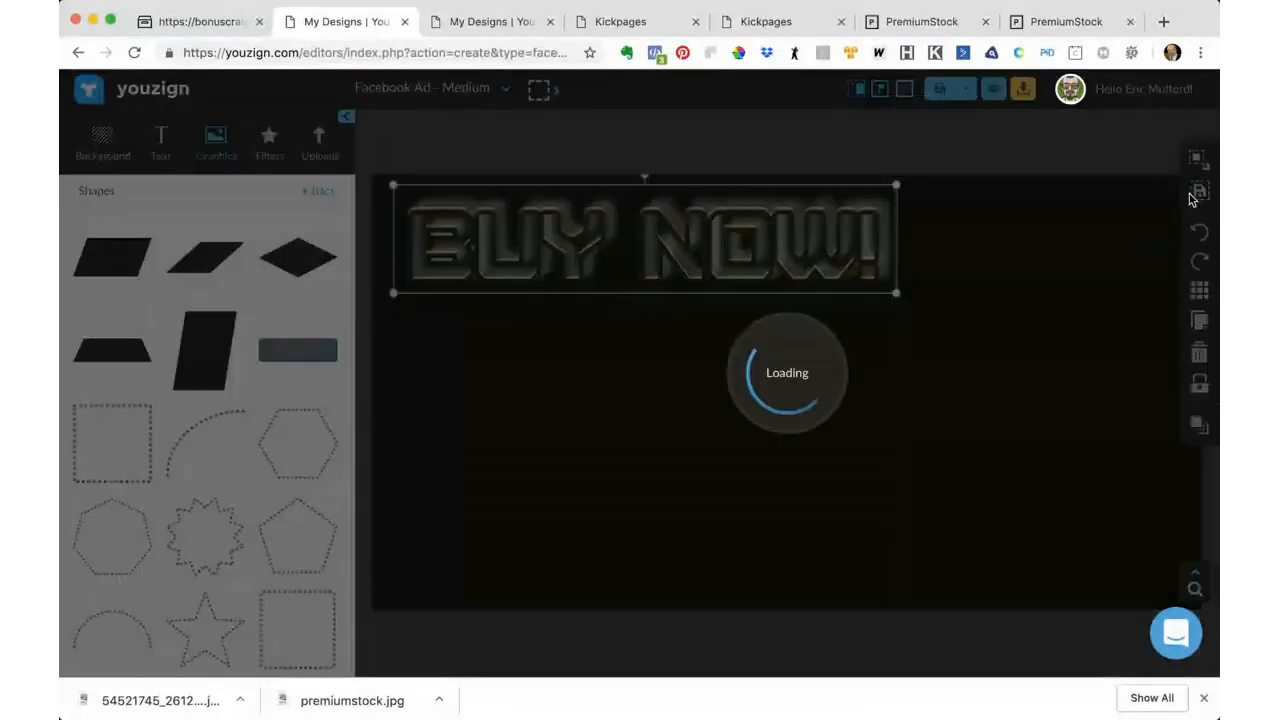